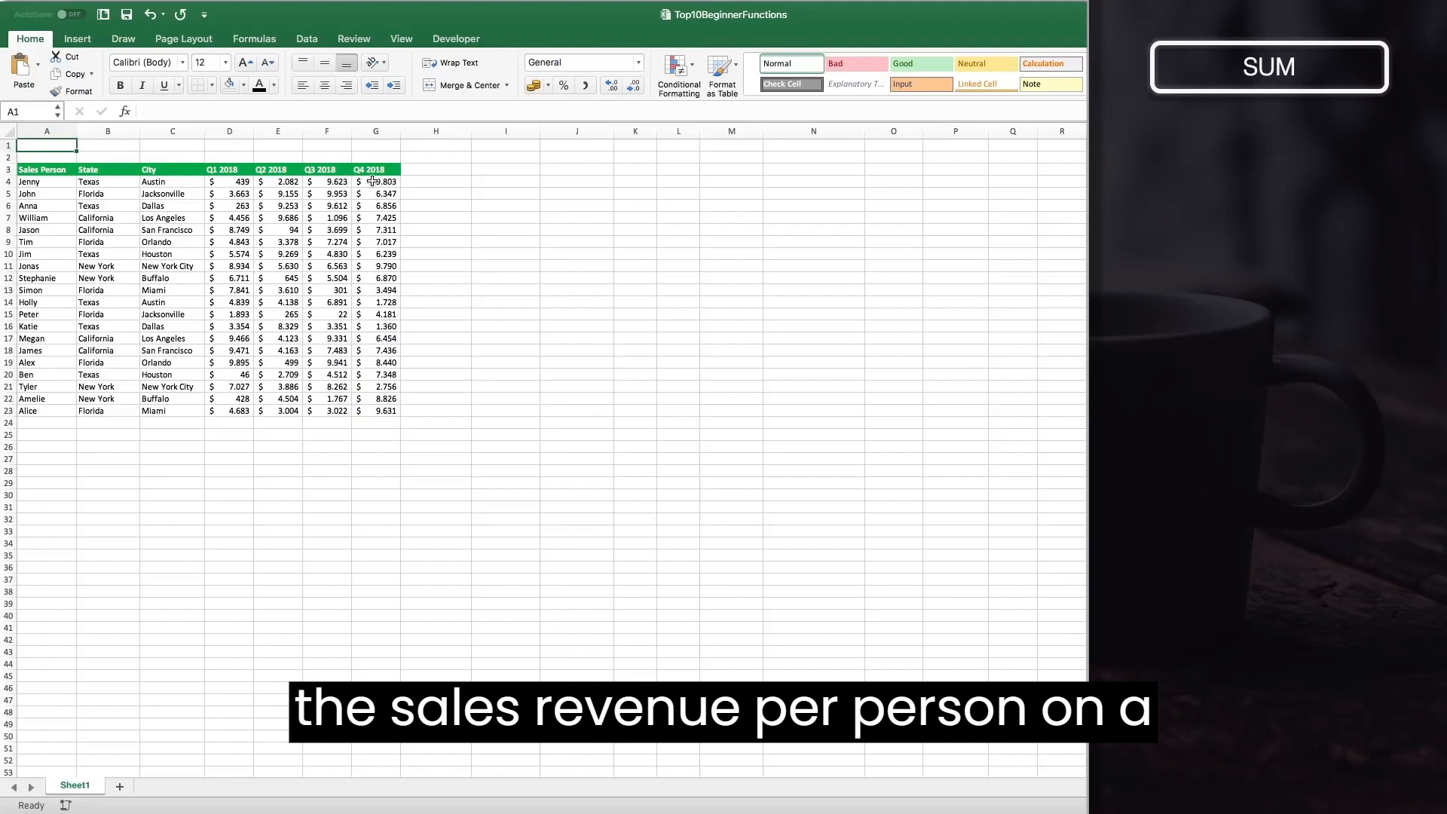
Enter the header Total in cell H3, beside the Q4 2018 column.
{"action": "left_click", "coordinate": [435, 169]}
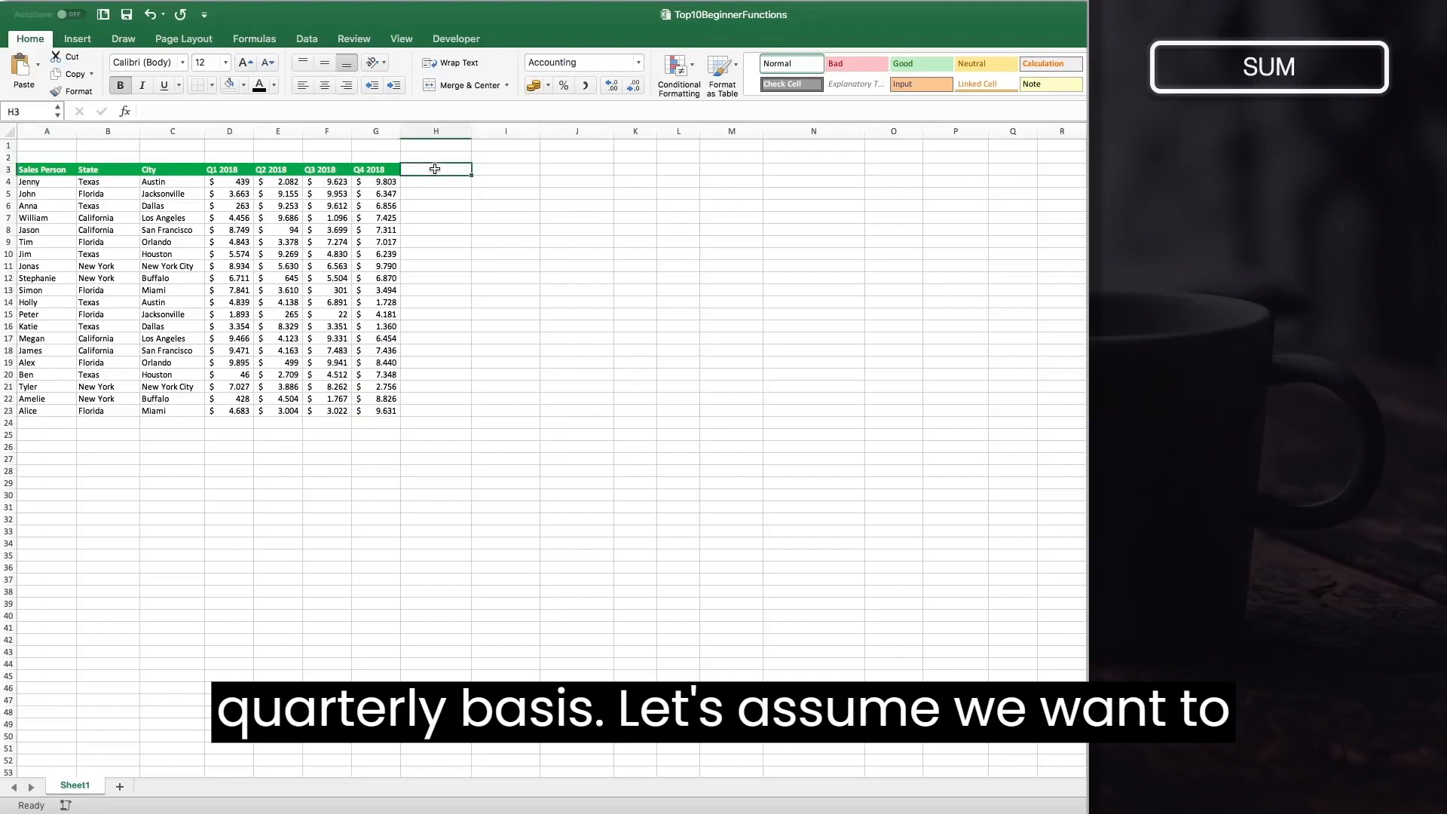
{"action": "type", "text": "Total"}
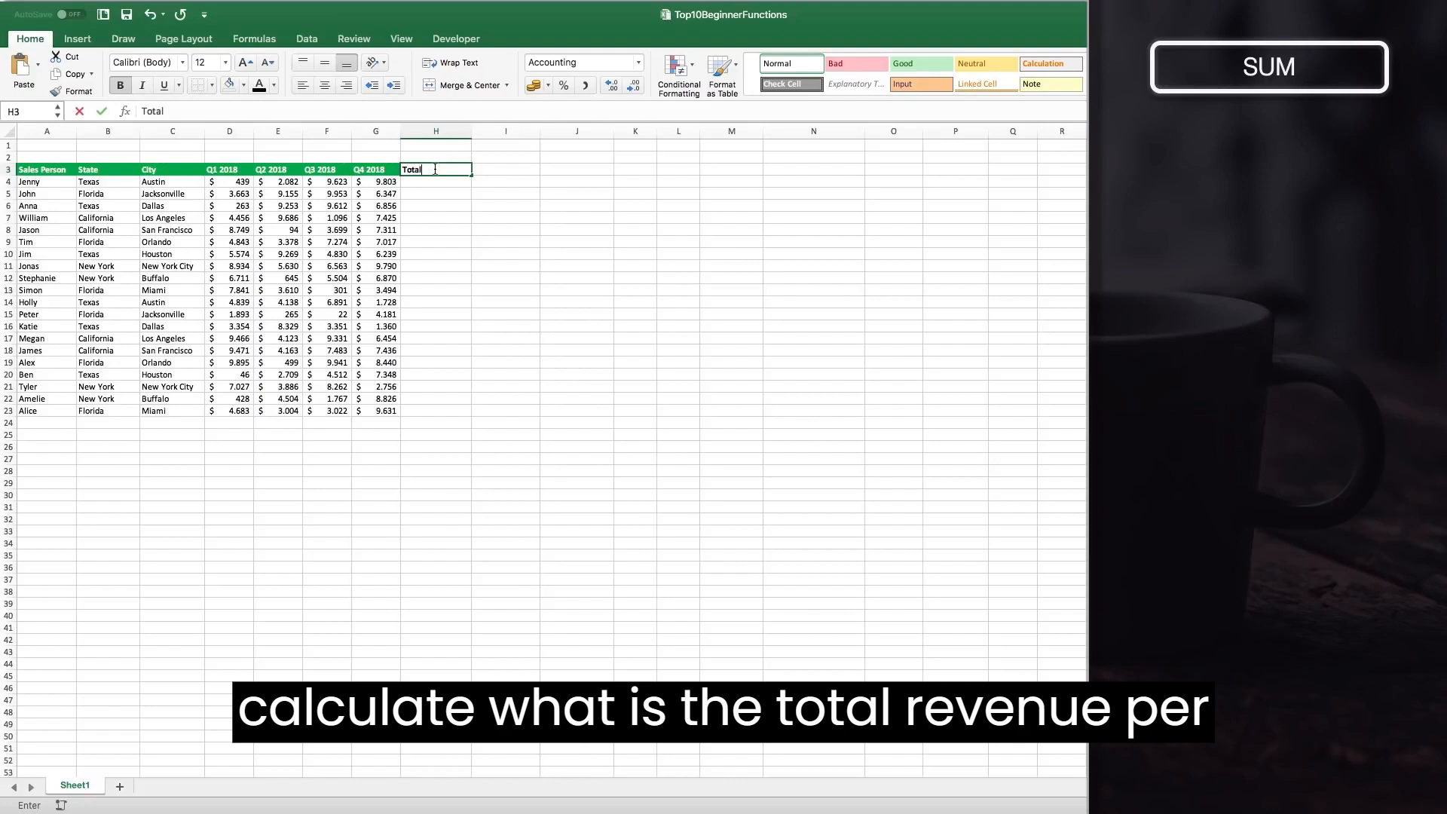
{"action": "key", "text": "Return"}
Give the Total header cell a blue fill and white font to match the other headers.
{"action": "left_click", "coordinate": [449, 166]}
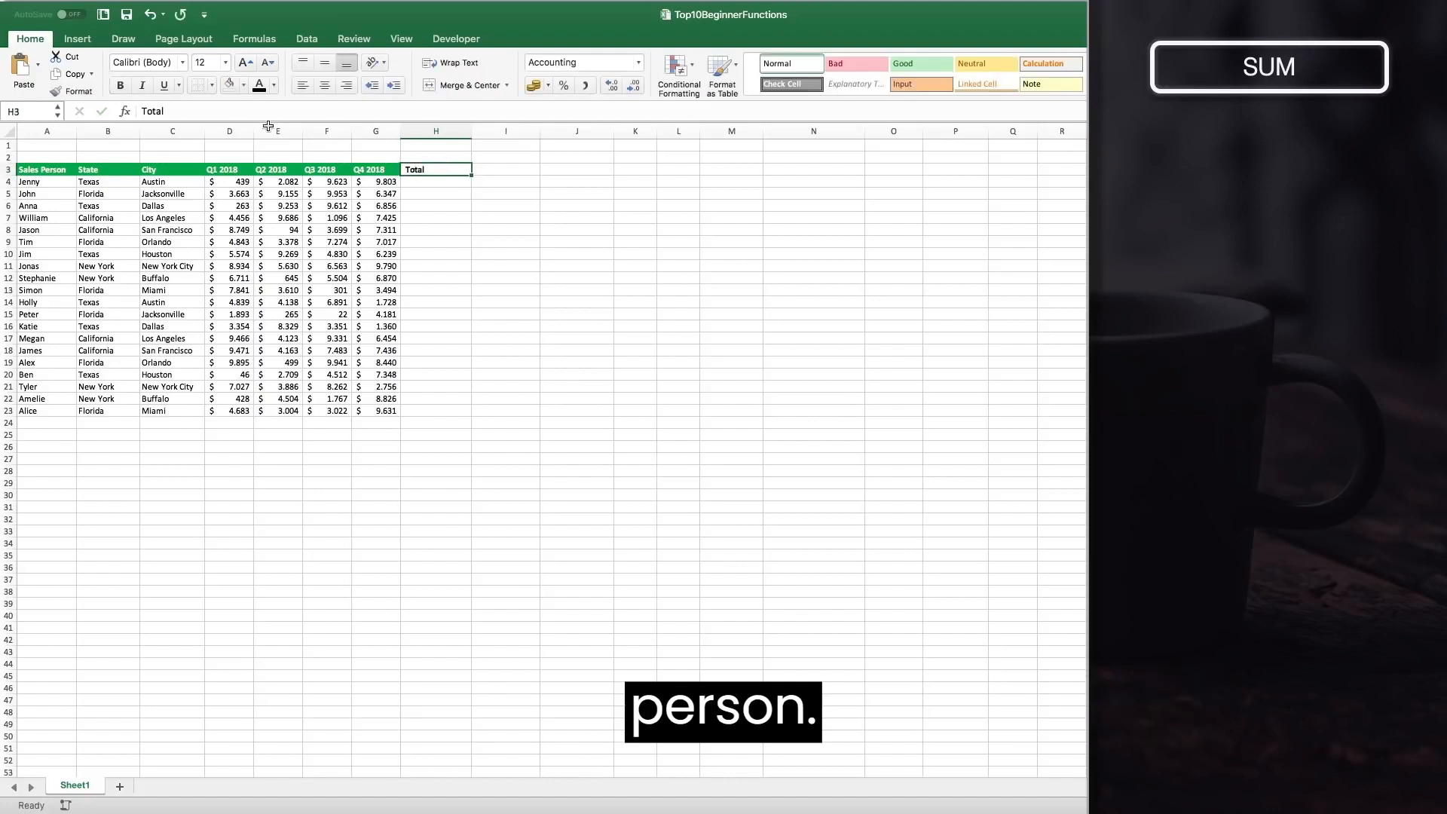
{"action": "left_click", "coordinate": [244, 85]}
{"action": "left_click", "coordinate": [328, 256]}
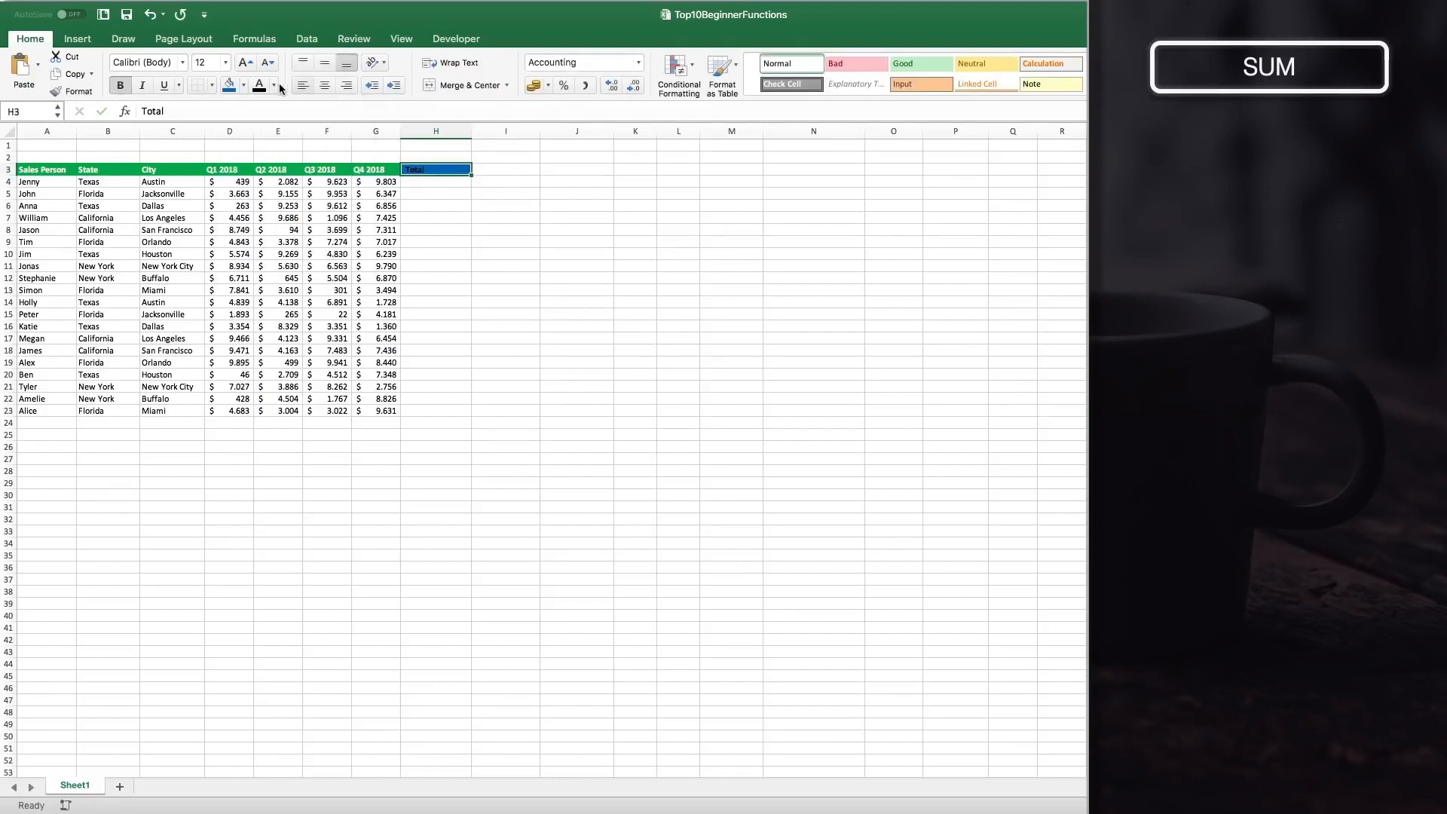
{"action": "left_click", "coordinate": [273, 85]}
{"action": "left_click", "coordinate": [262, 153]}
{"action": "left_click", "coordinate": [459, 229]}
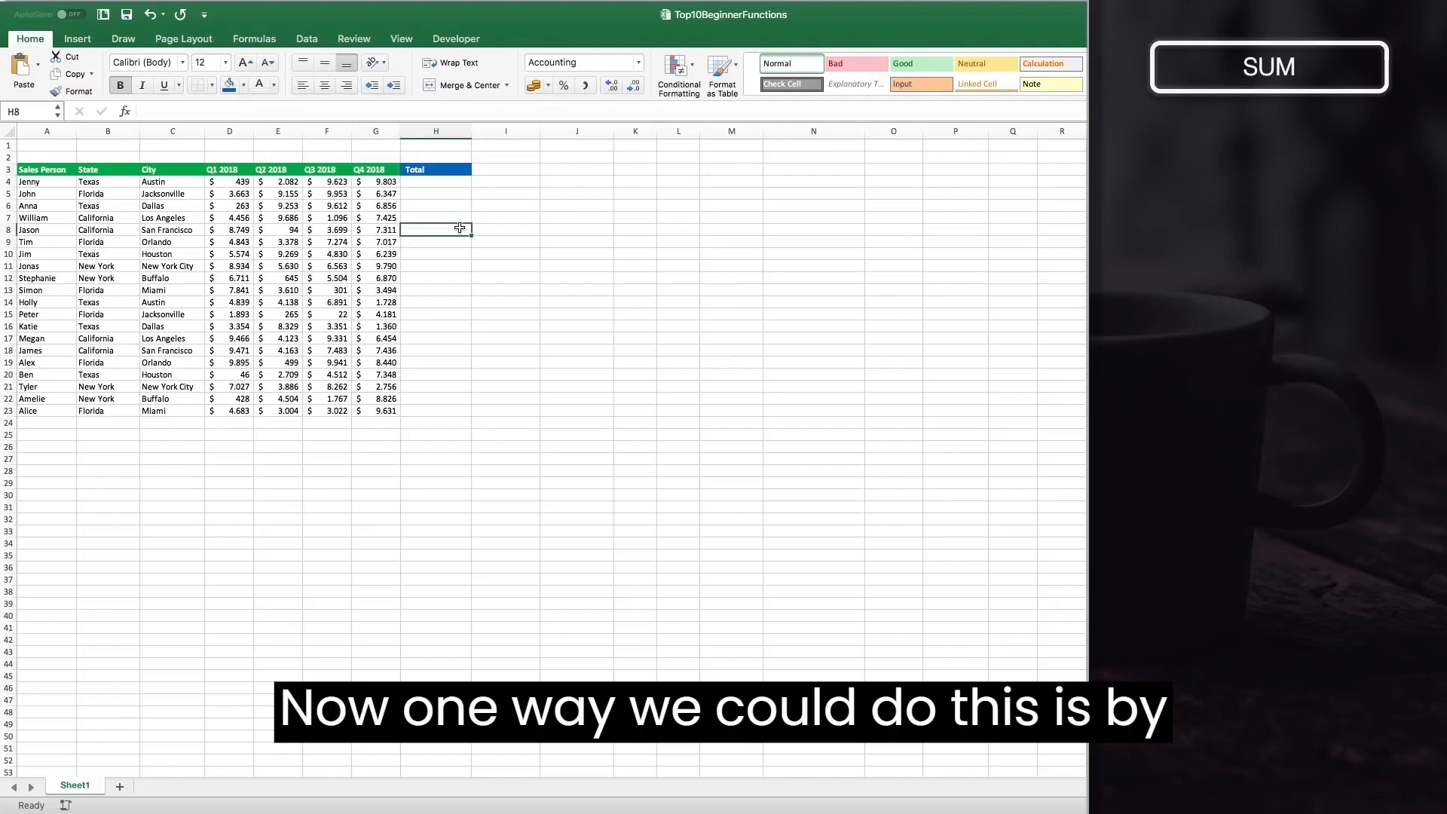
In H4, add a formula adding D4, E4, F4 and G4 with plus signs.
{"action": "left_click", "coordinate": [446, 184]}
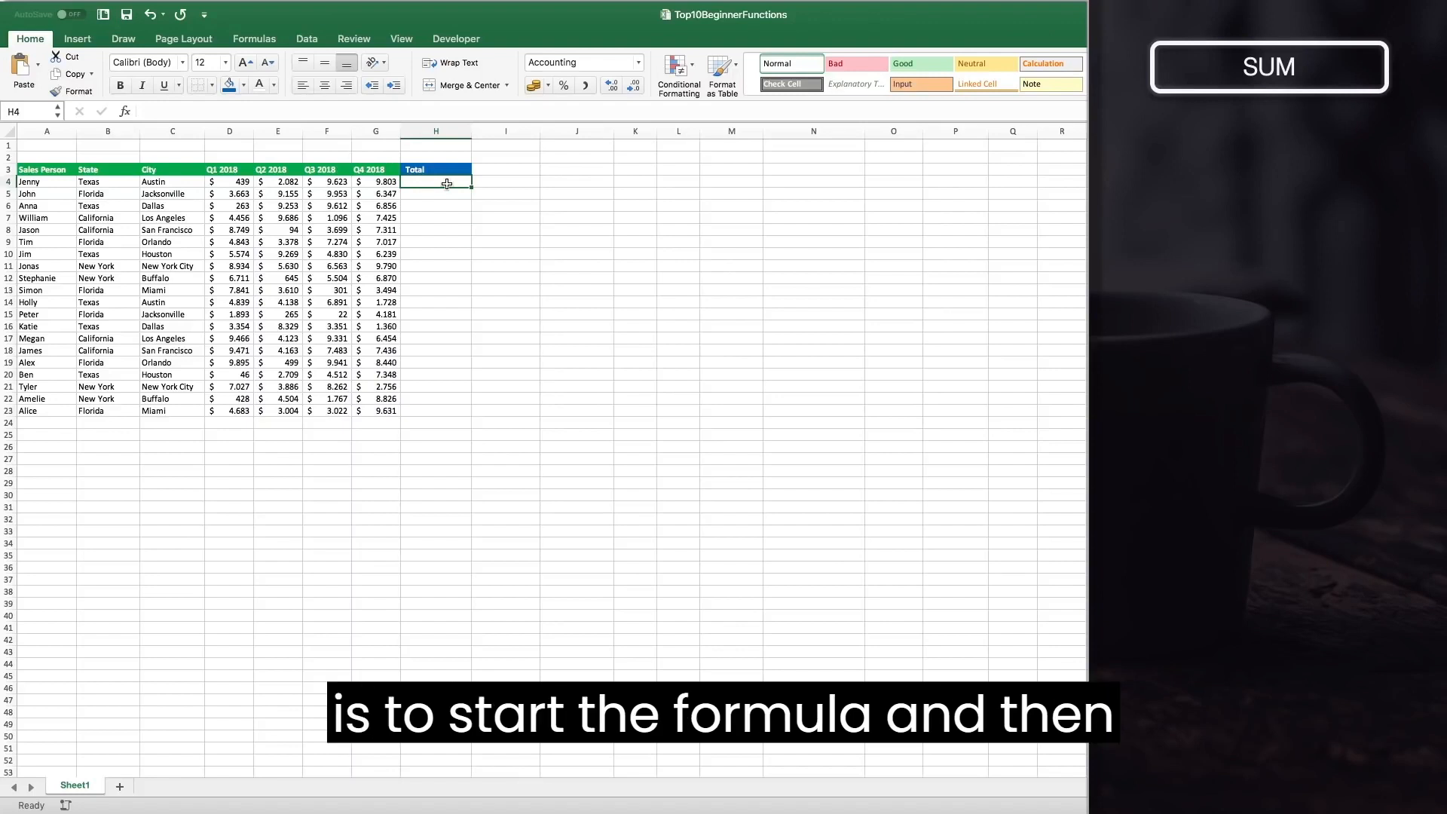
{"action": "type", "text": "="}
{"action": "left_click", "coordinate": [238, 180]}
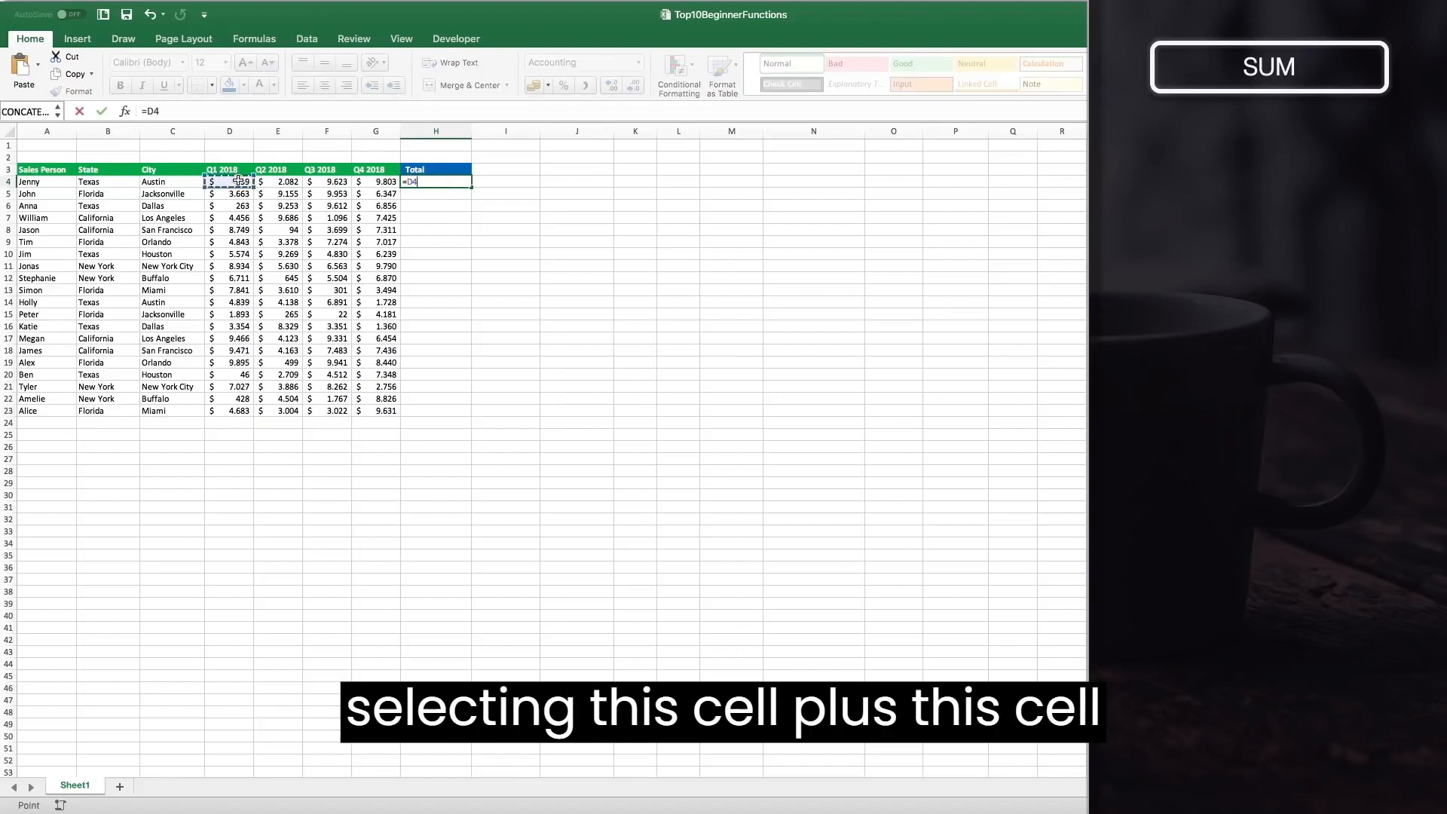
{"action": "type", "text": "+"}
{"action": "left_click", "coordinate": [276, 181]}
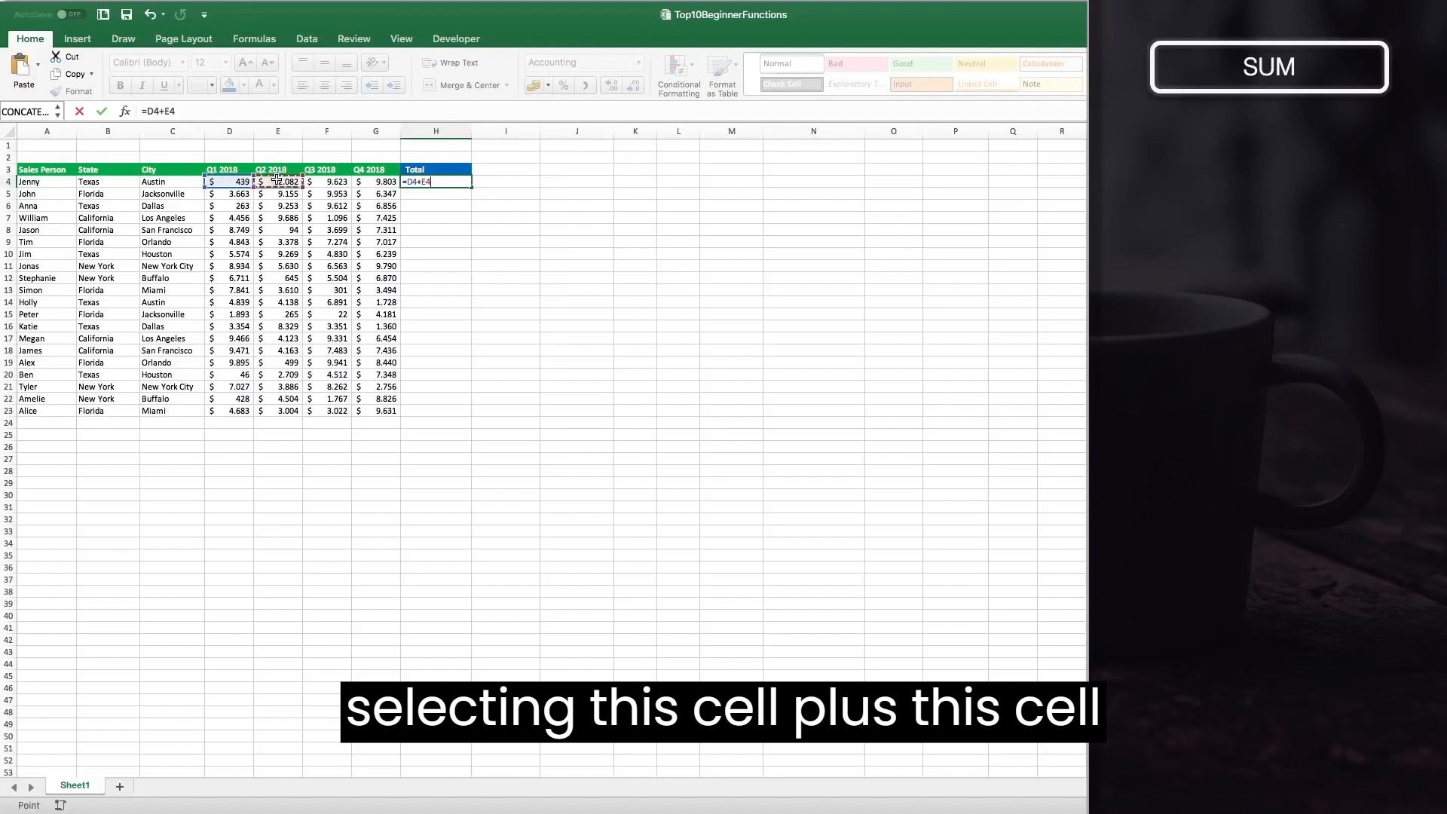
{"action": "type", "text": "+"}
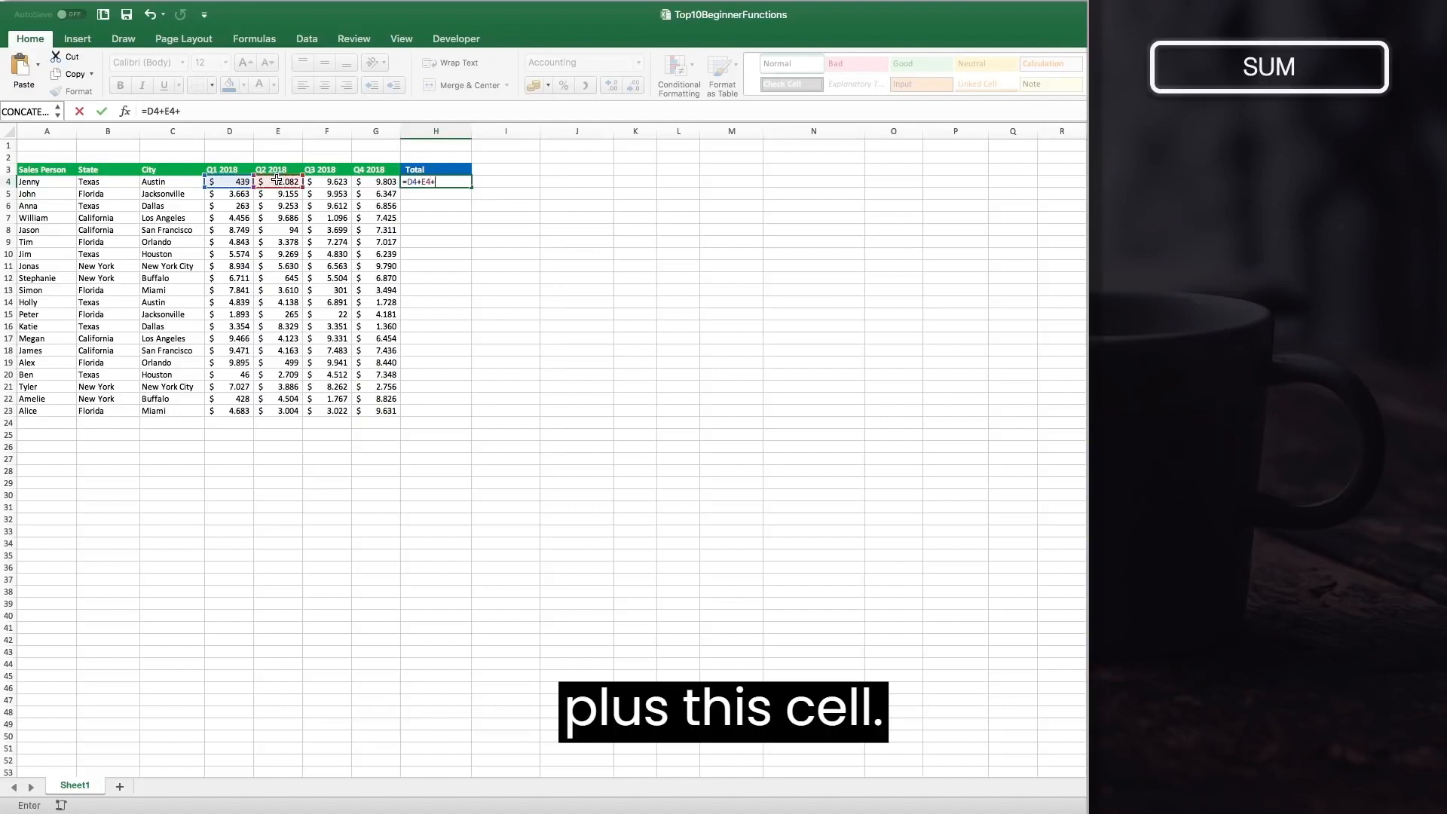
{"action": "left_click", "coordinate": [327, 183]}
{"action": "type", "text": "+"}
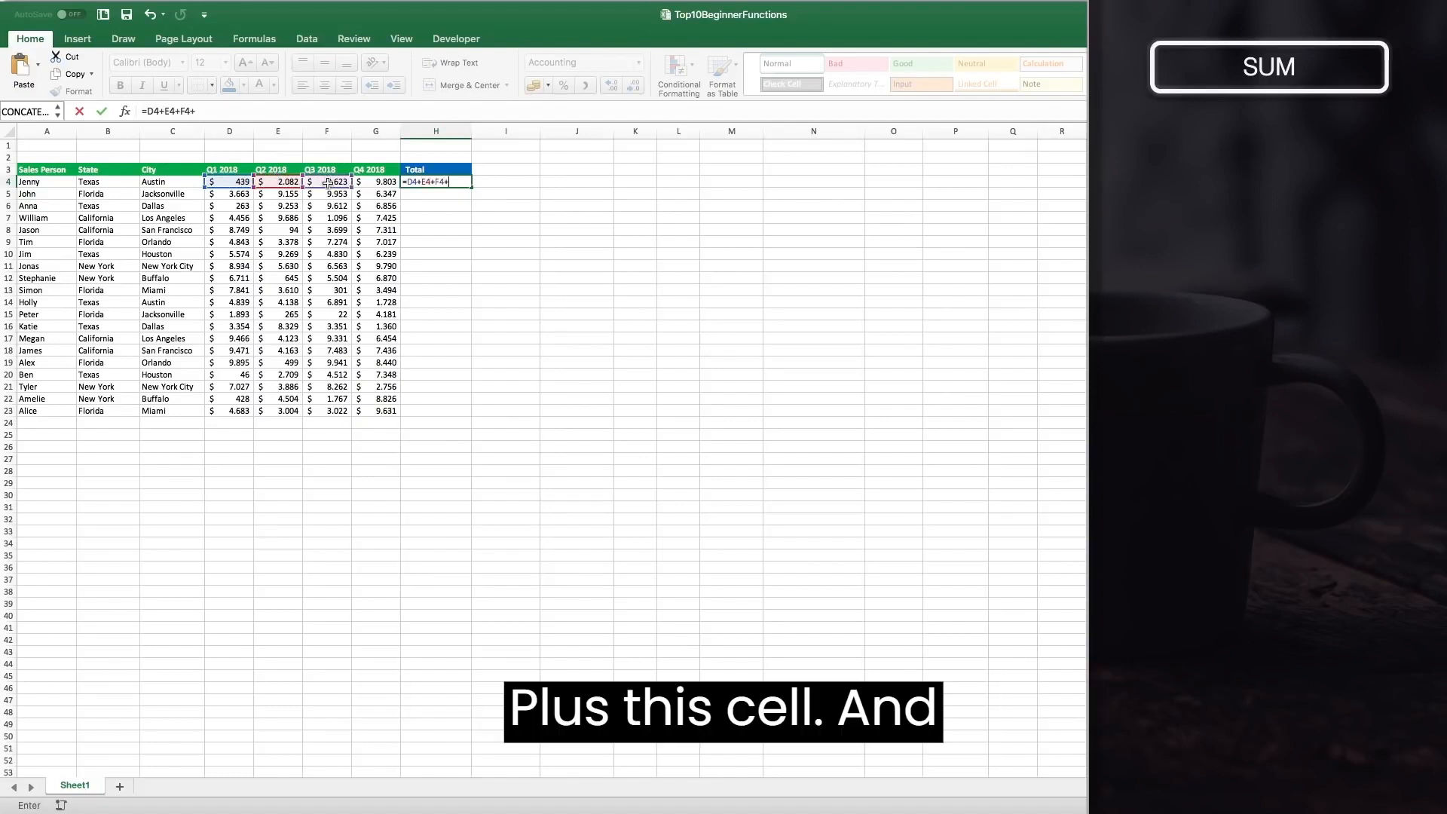
{"action": "left_click", "coordinate": [362, 181]}
{"action": "key", "text": "Return"}
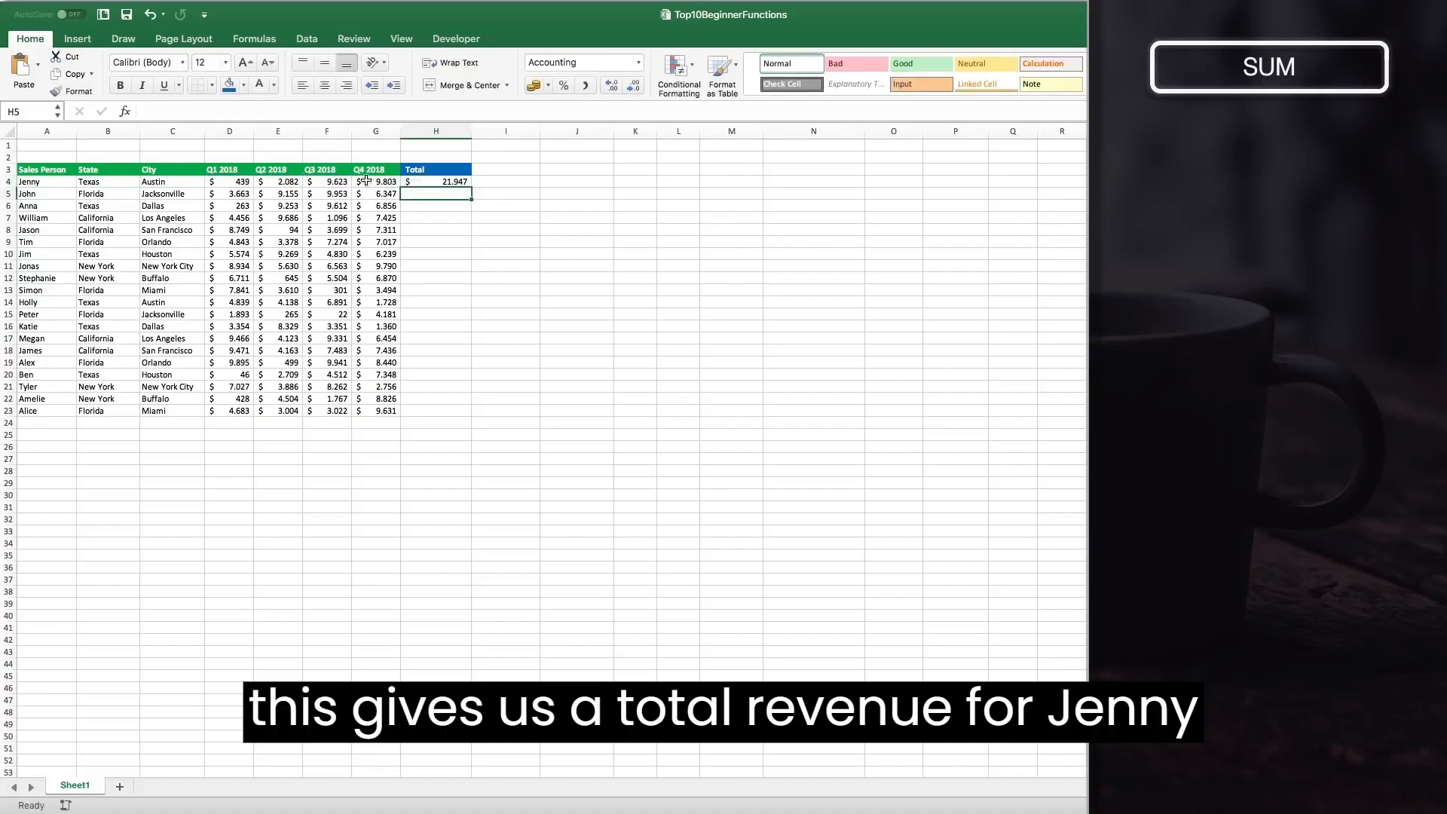
Replace the H4 formula with =SUM(D4;E4;F4;G4), selecting each quarter cell as a separate argument.
{"action": "left_click", "coordinate": [452, 182]}
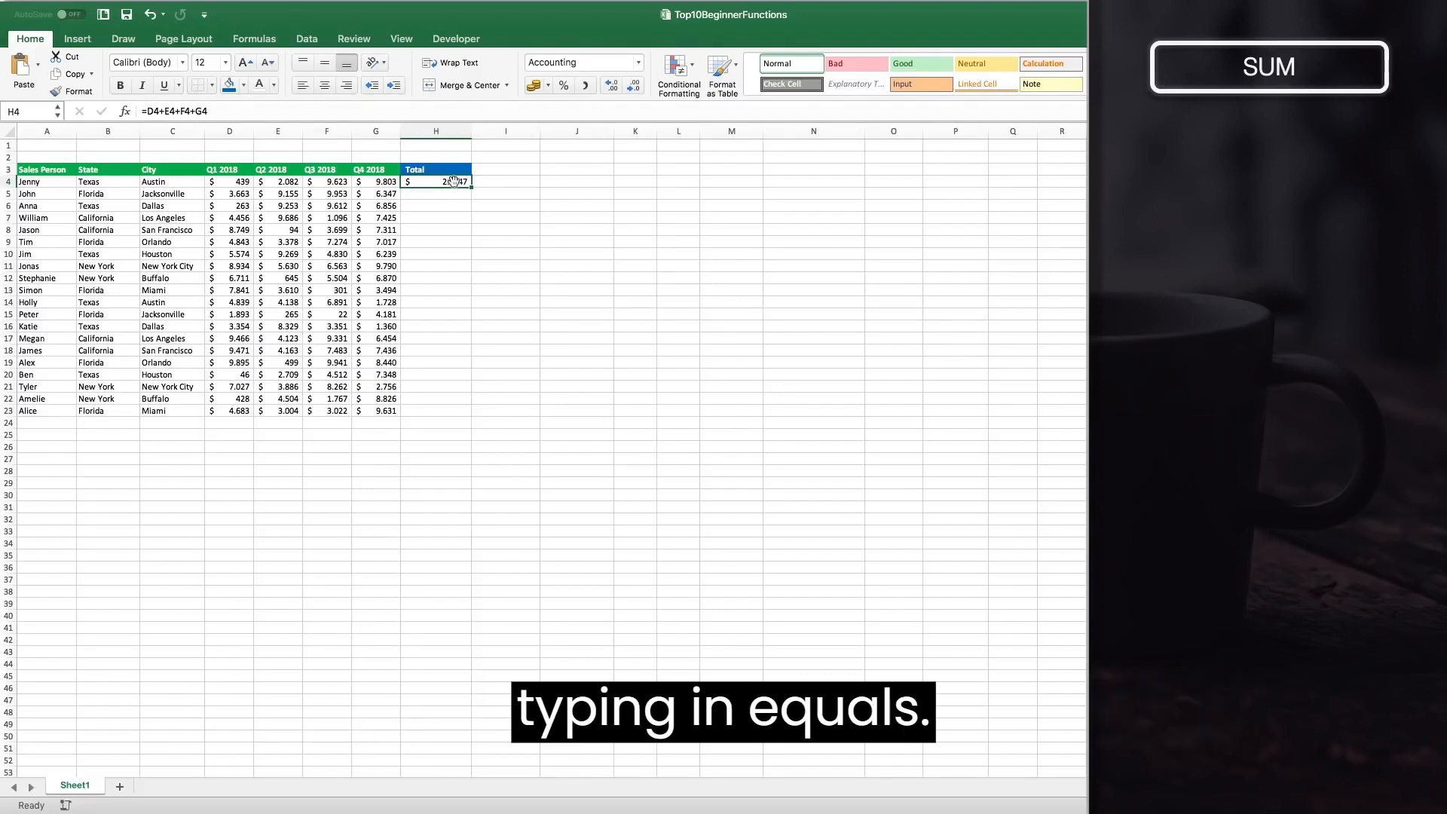
{"action": "type", "text": "="}
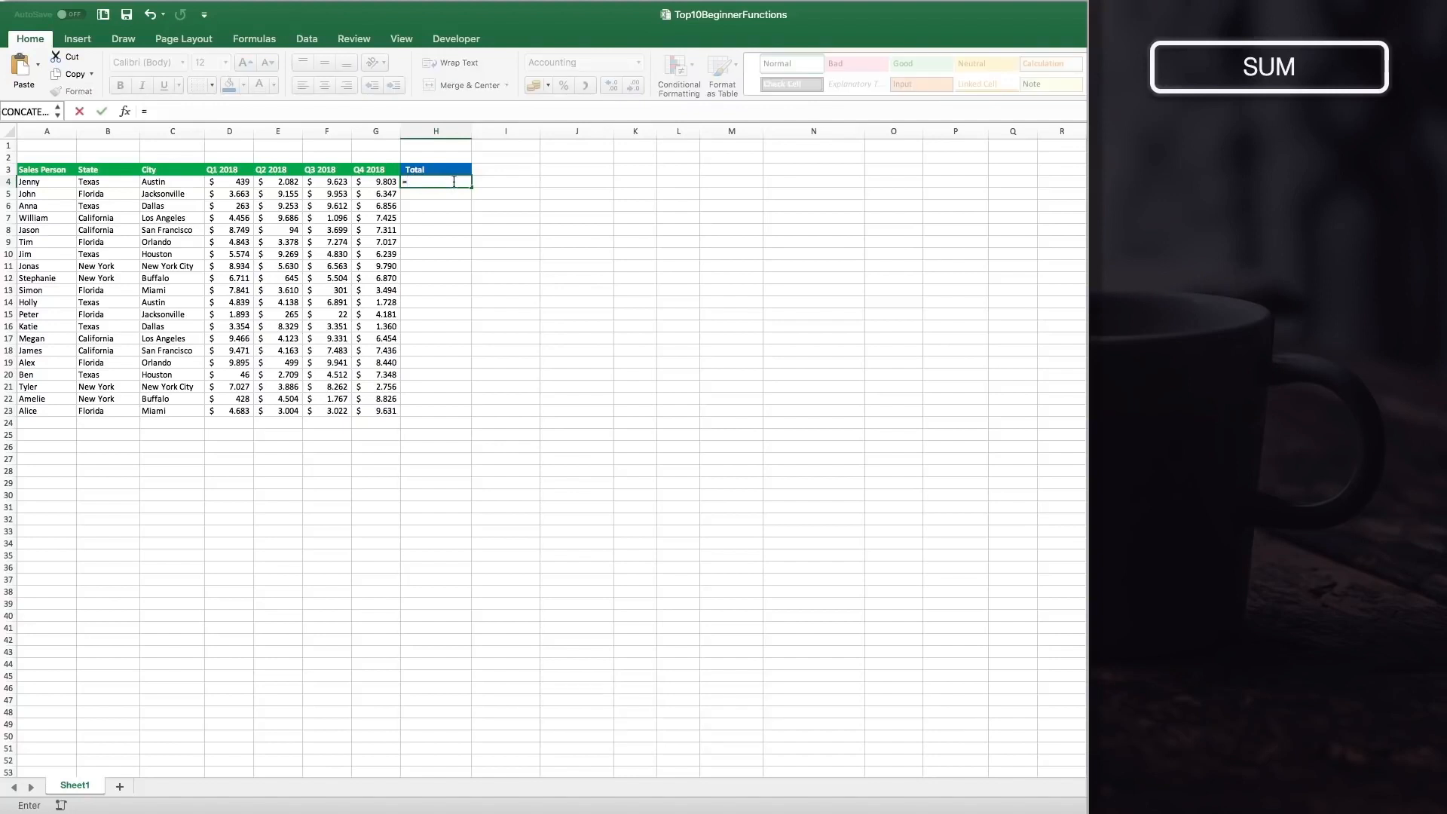
{"action": "type", "text": "SUM("}
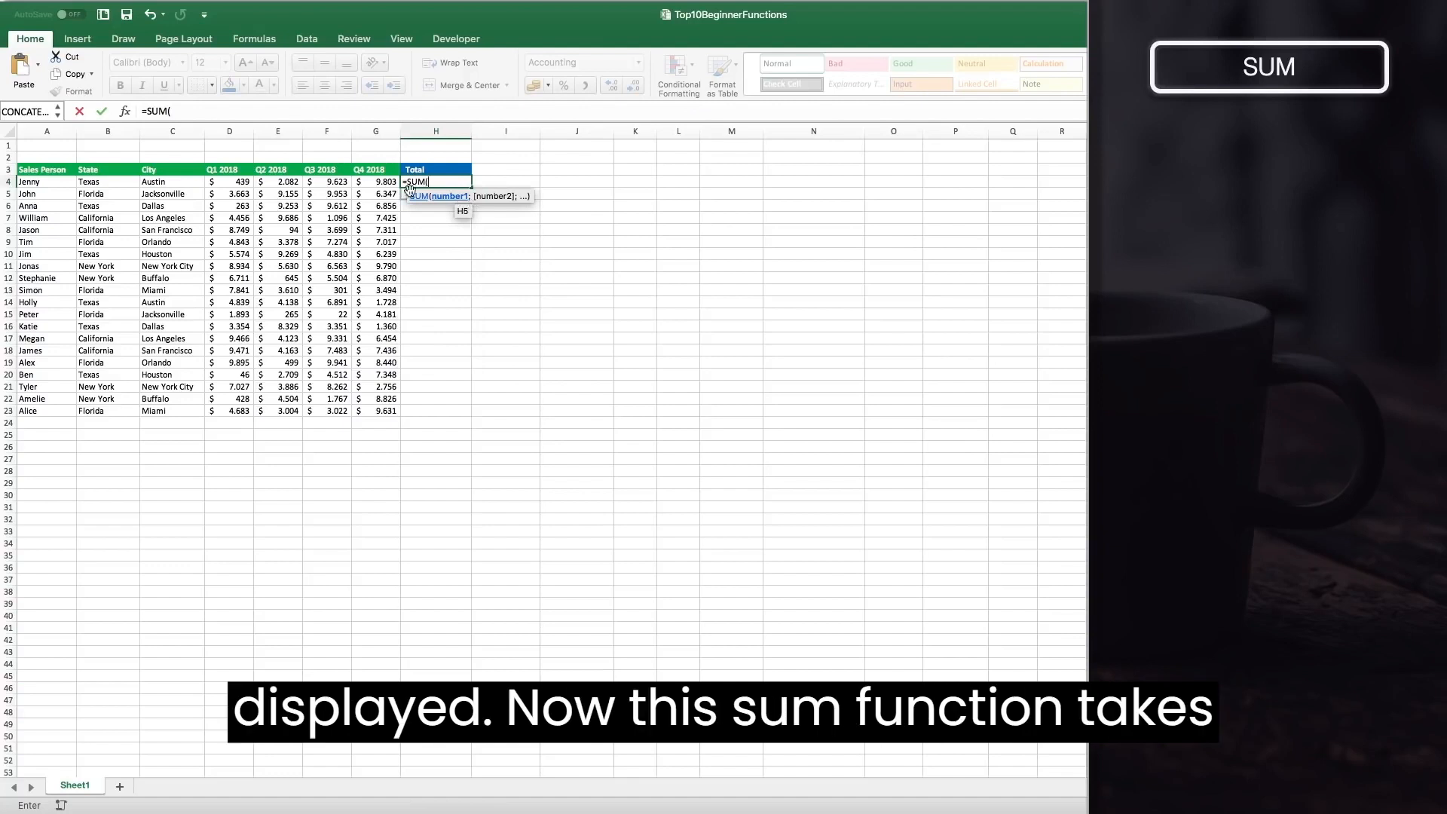
{"action": "left_click", "coordinate": [243, 181]}
{"action": "type", "text": ";"}
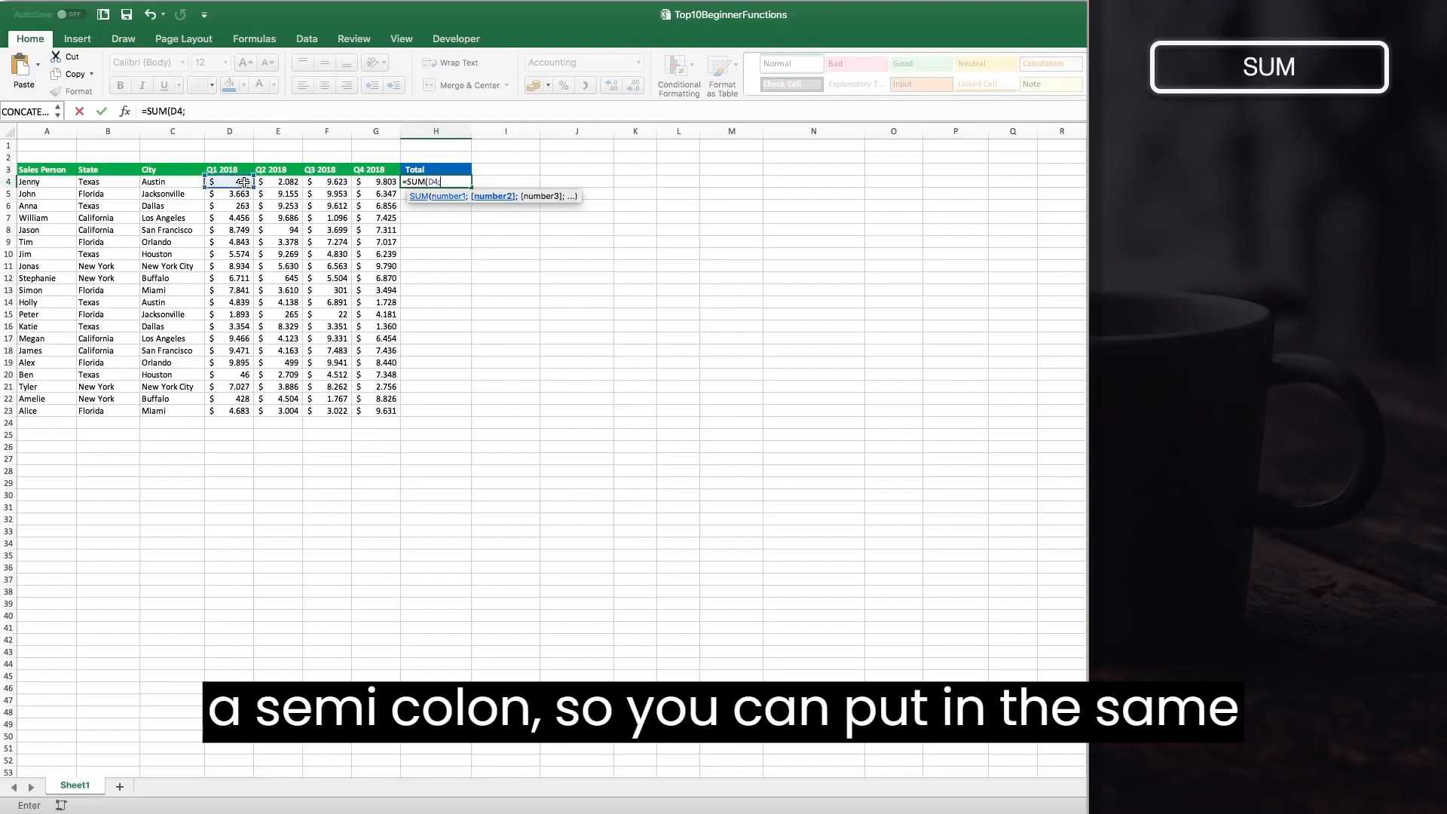
{"action": "left_click", "coordinate": [283, 182]}
{"action": "type", "text": ";"}
{"action": "left_click", "coordinate": [345, 182]}
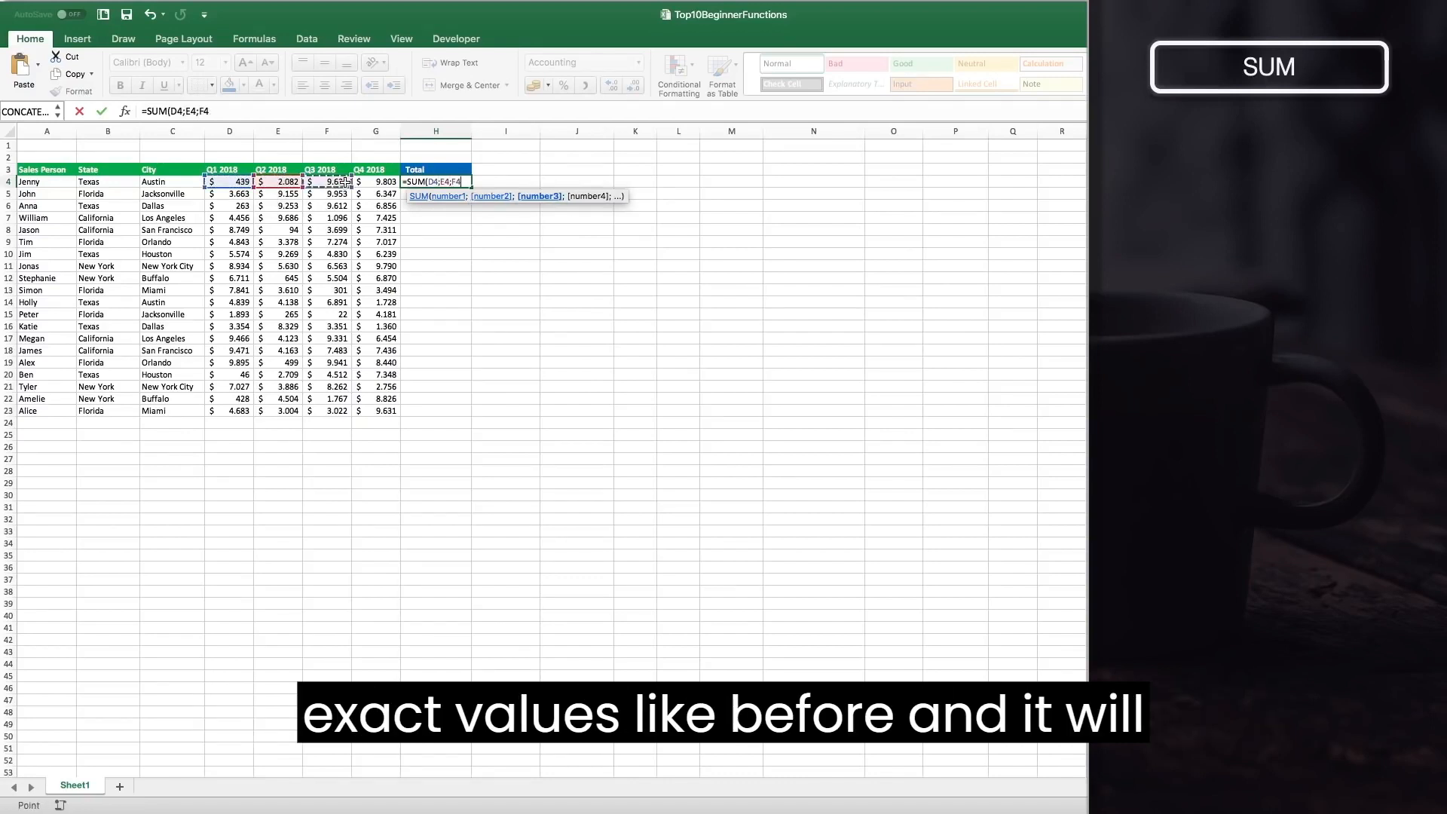
{"action": "type", "text": ";"}
{"action": "left_click", "coordinate": [375, 181]}
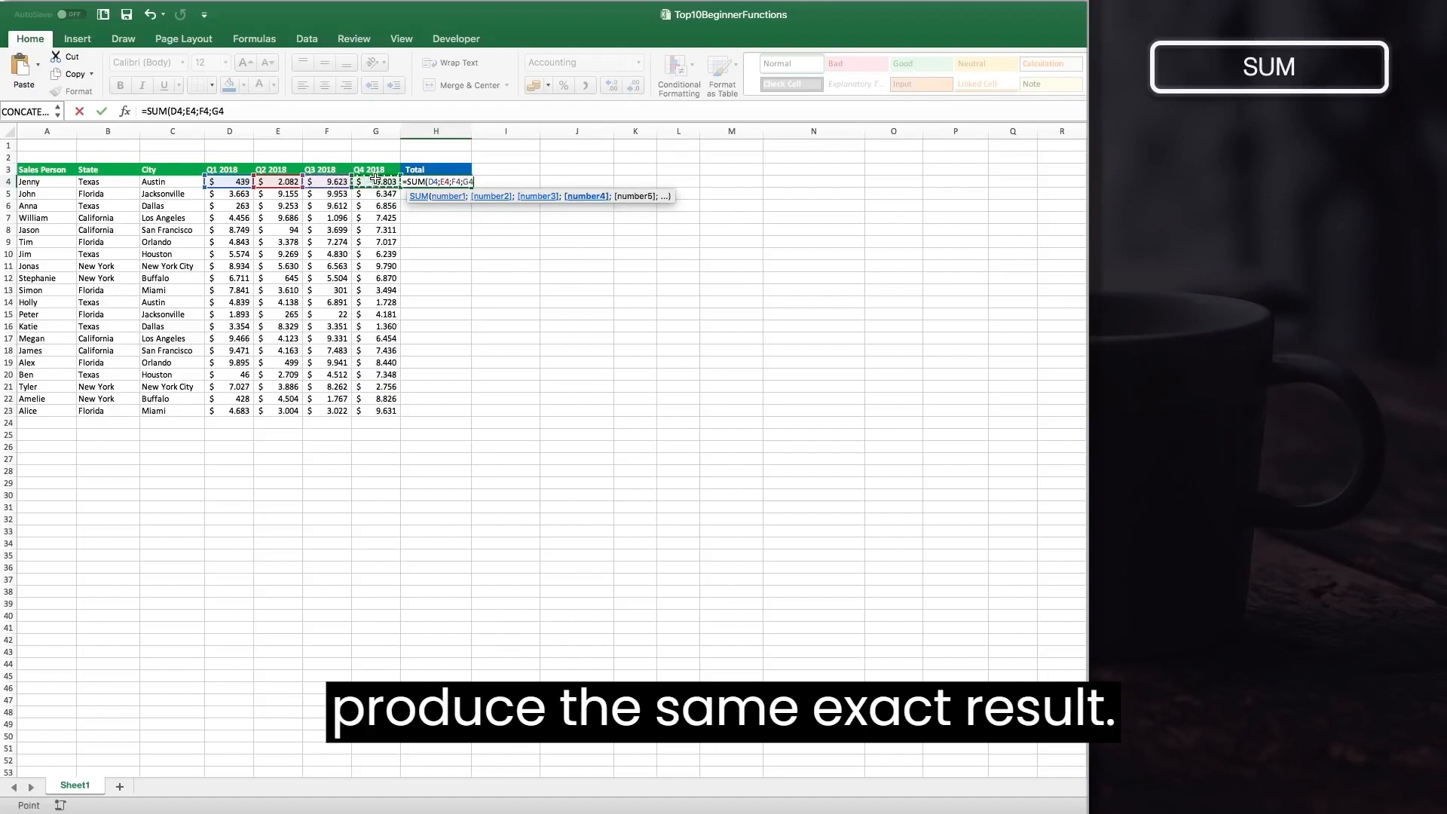
{"action": "type", "text": ")"}
{"action": "key", "text": "Return"}
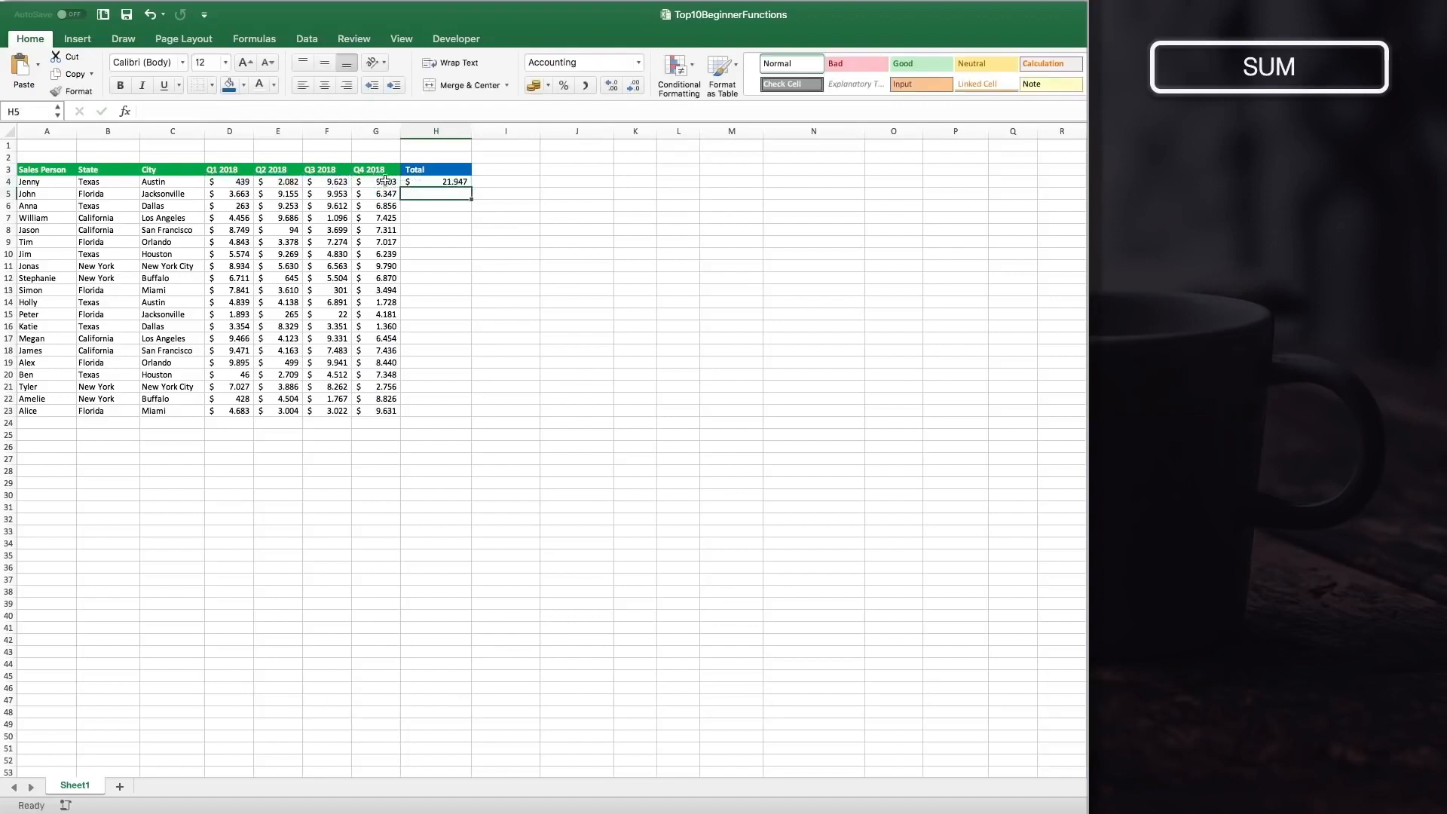
Edit the H4 formula to use a single range, =SUM(D4:G4).
{"action": "left_click", "coordinate": [419, 182]}
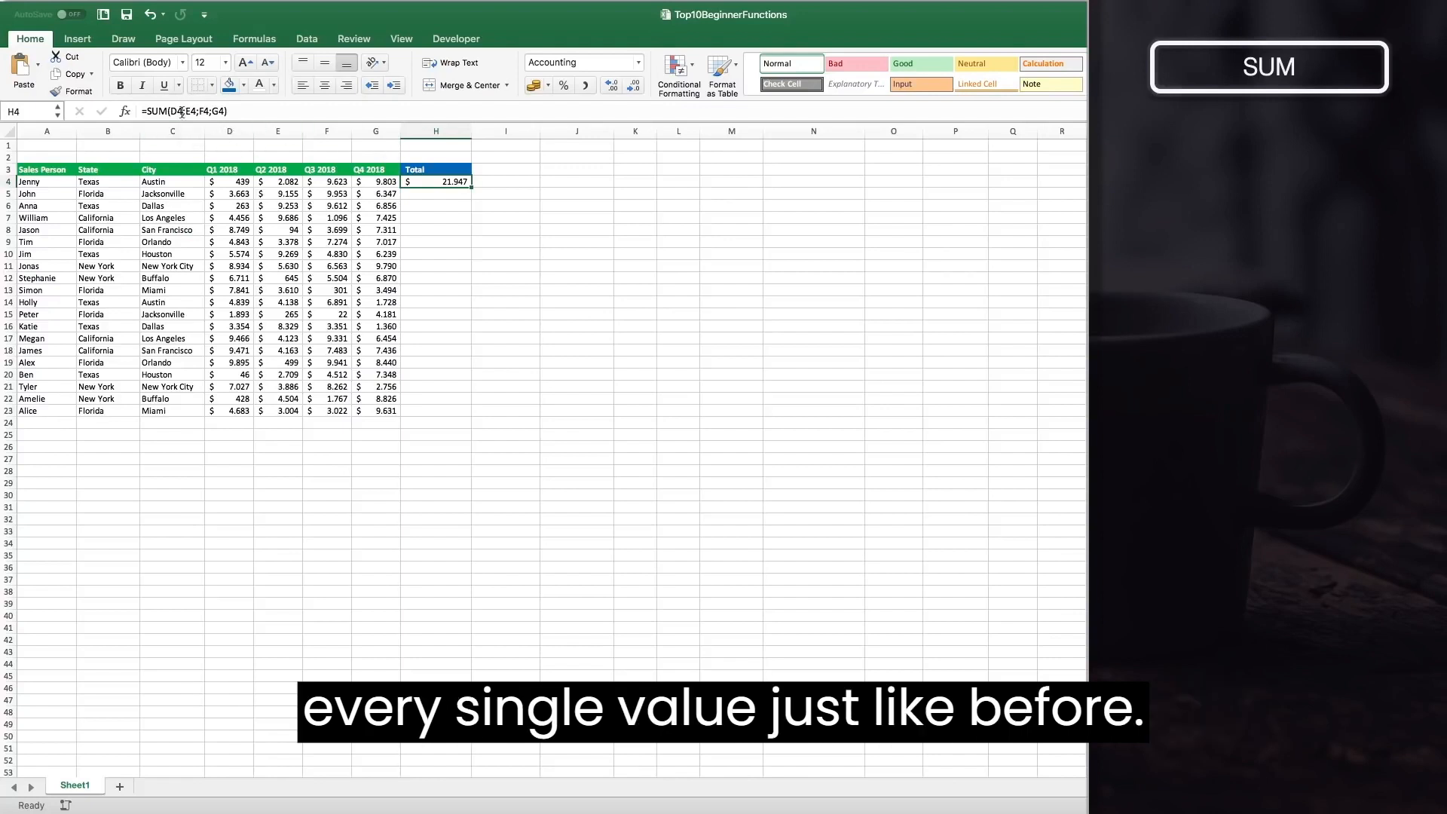
{"action": "double_click", "coordinate": [424, 183]}
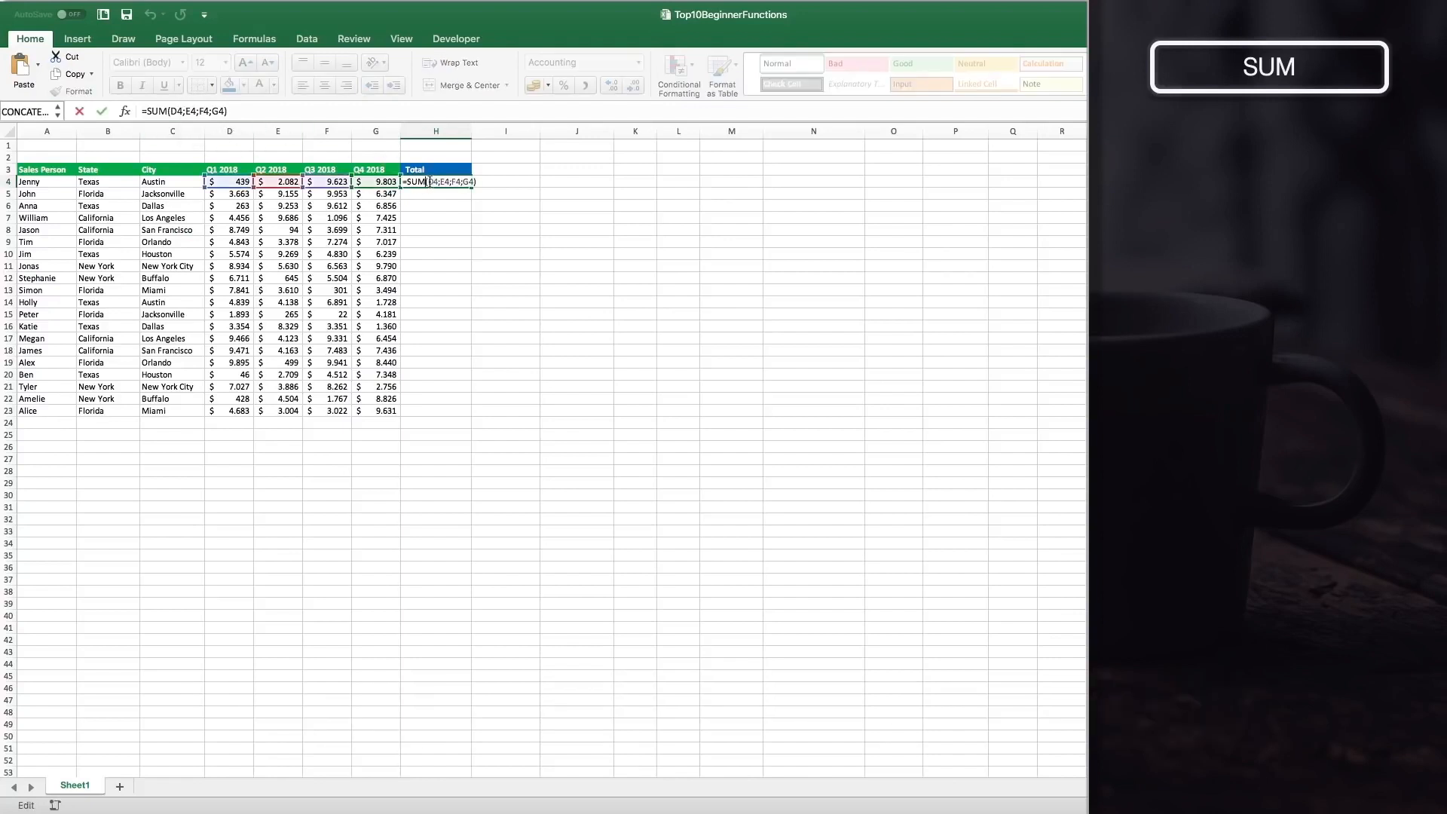
{"action": "left_click_drag", "start_coordinate": [428, 182], "coordinate": [474, 178]}
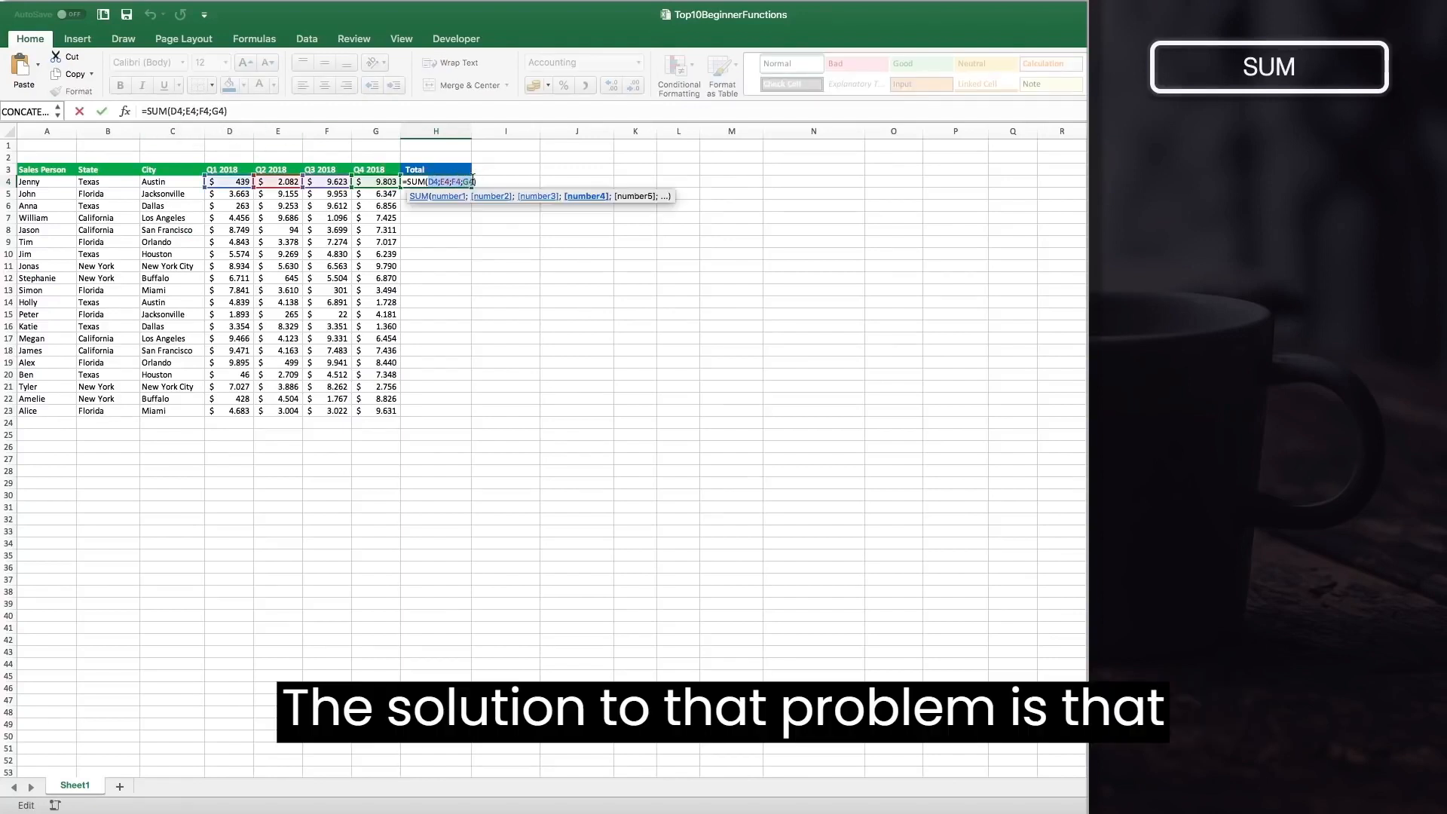
{"action": "key", "text": "BackSpace"}
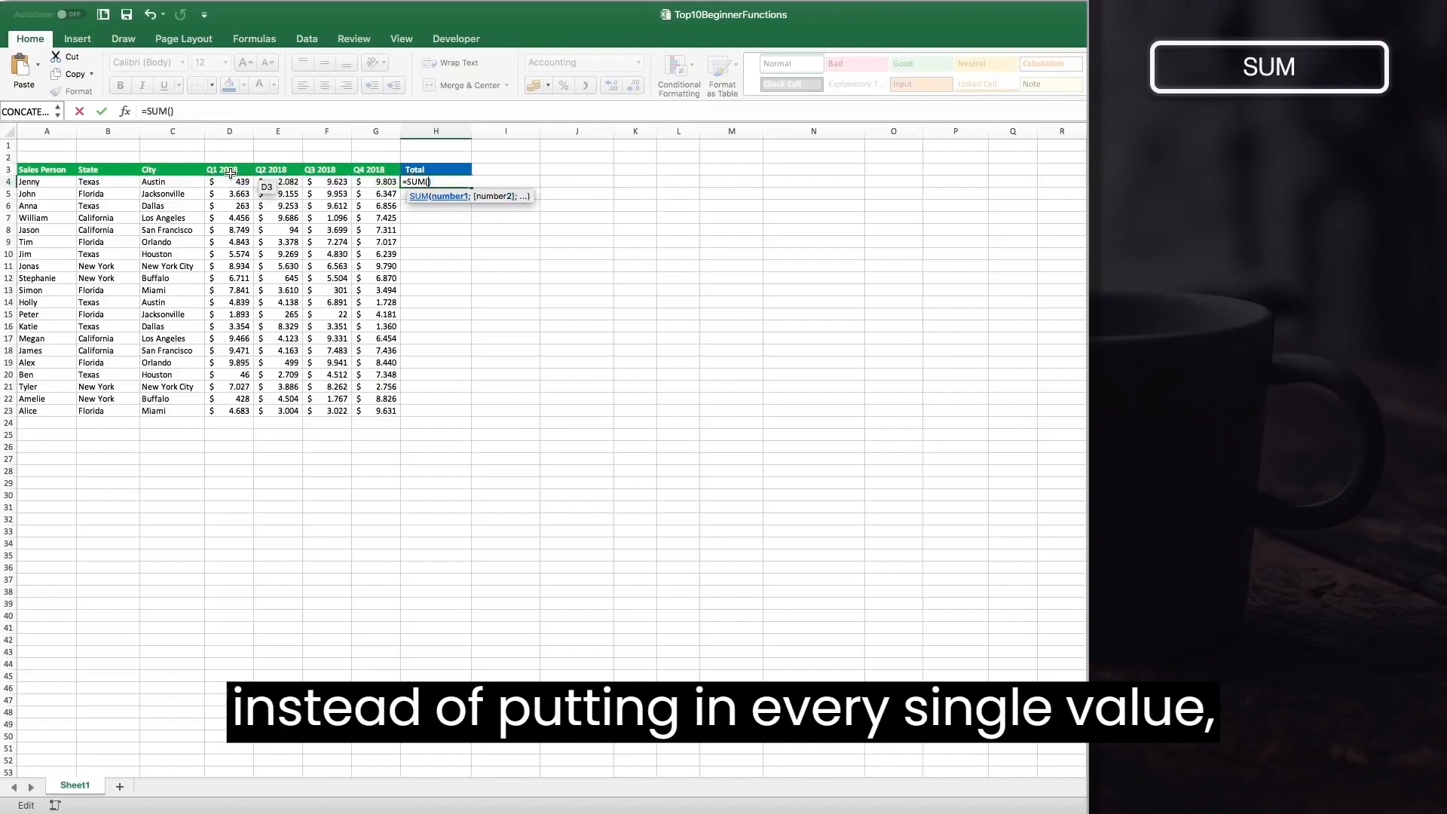
{"action": "left_click_drag", "start_coordinate": [218, 182], "coordinate": [367, 183]}
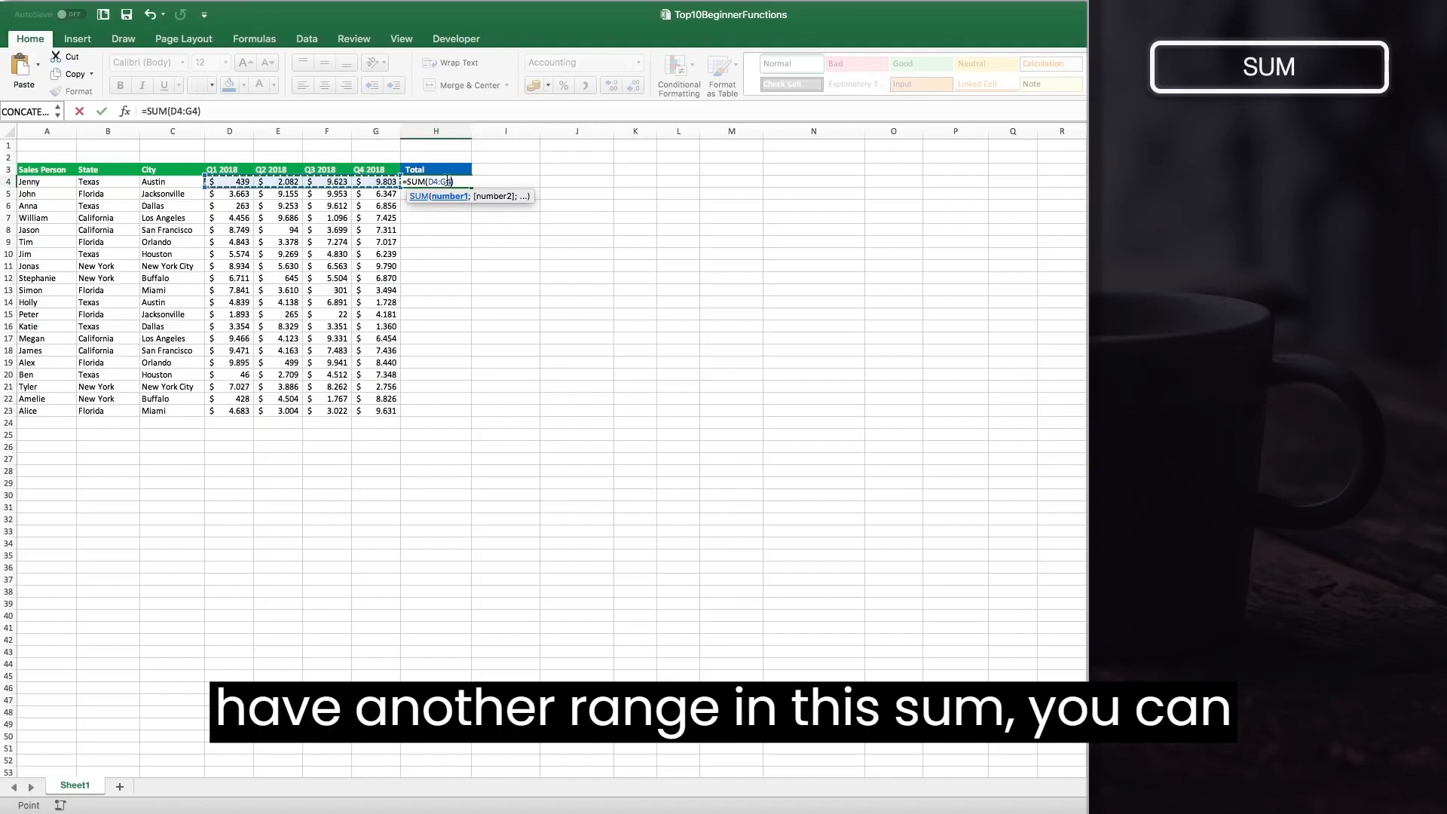
{"action": "type", "text": ";"}
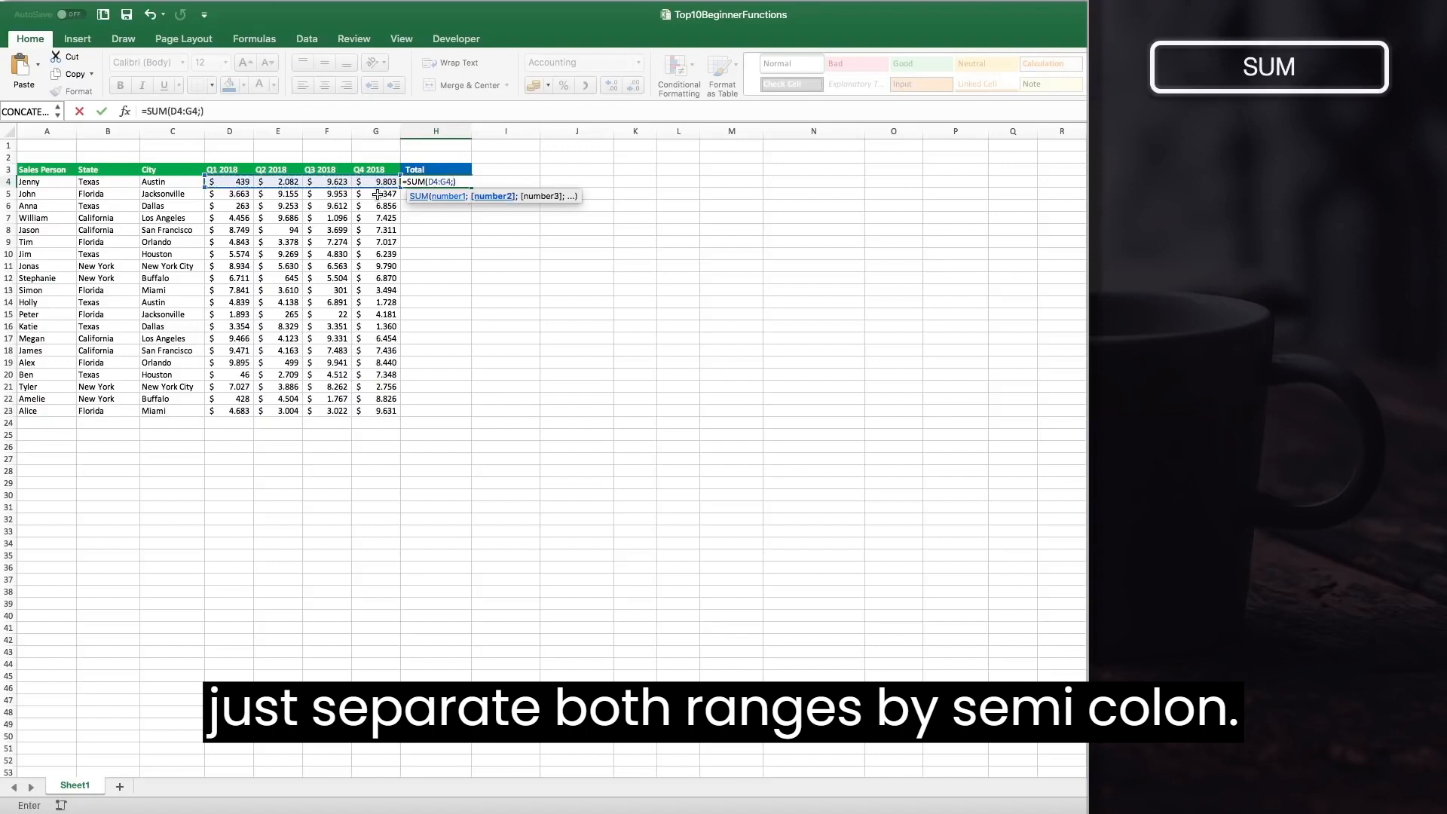
{"action": "key", "text": "BackSpace"}
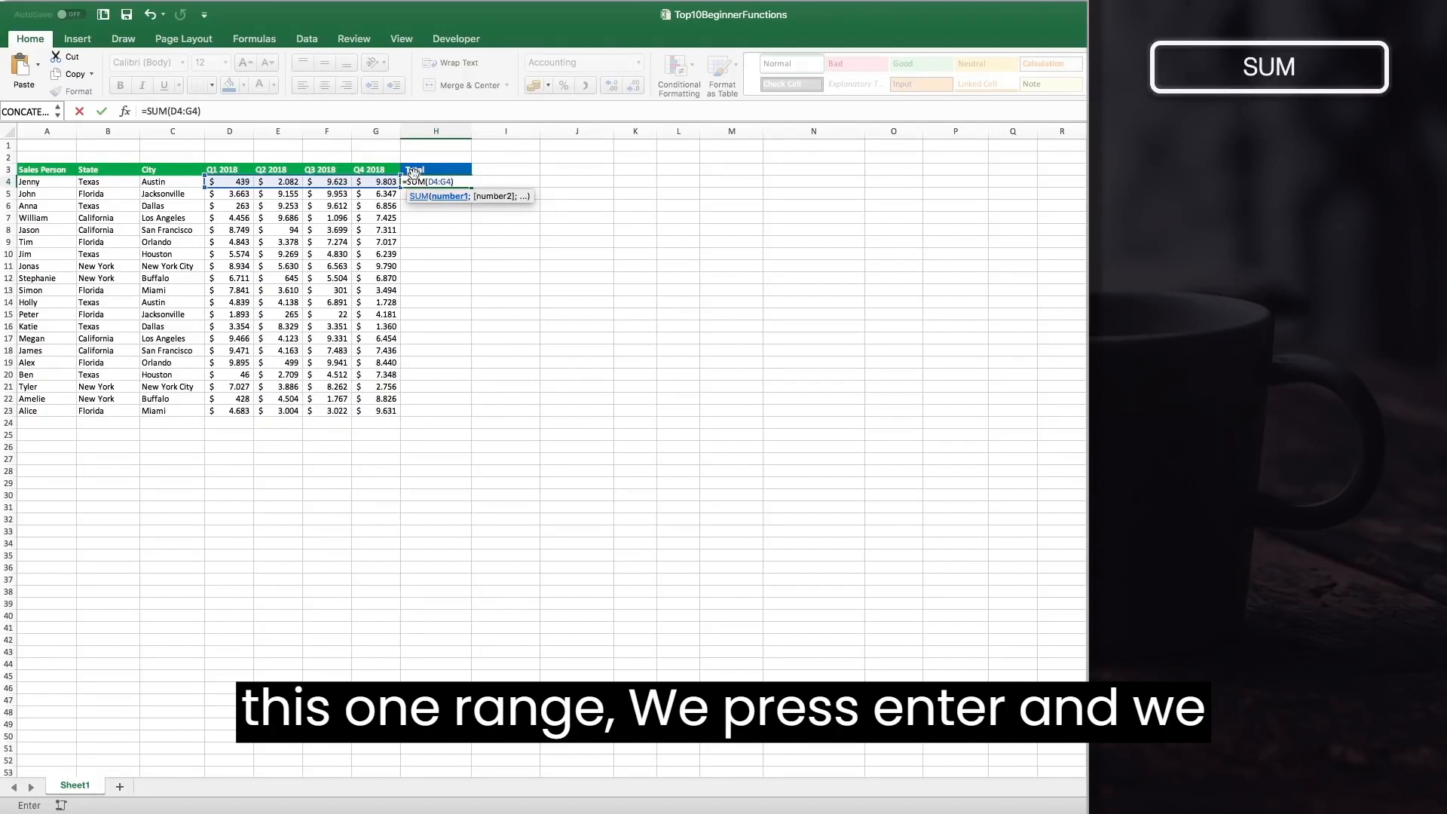
{"action": "key", "text": "Return"}
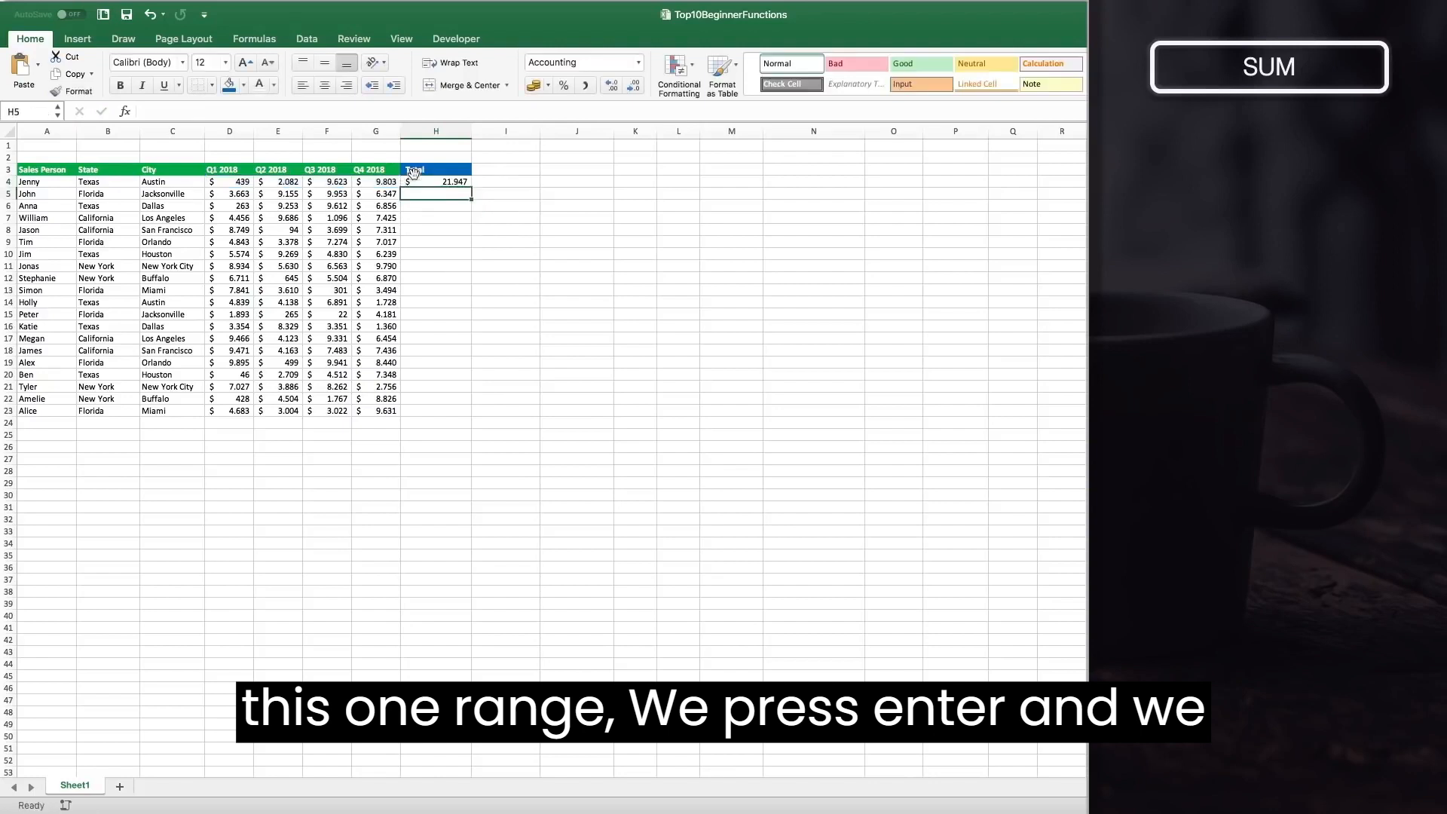
Fill the H4 SUM formula down the Total column through row 23 and inspect the copied formula in H23.
{"action": "left_click", "coordinate": [426, 184]}
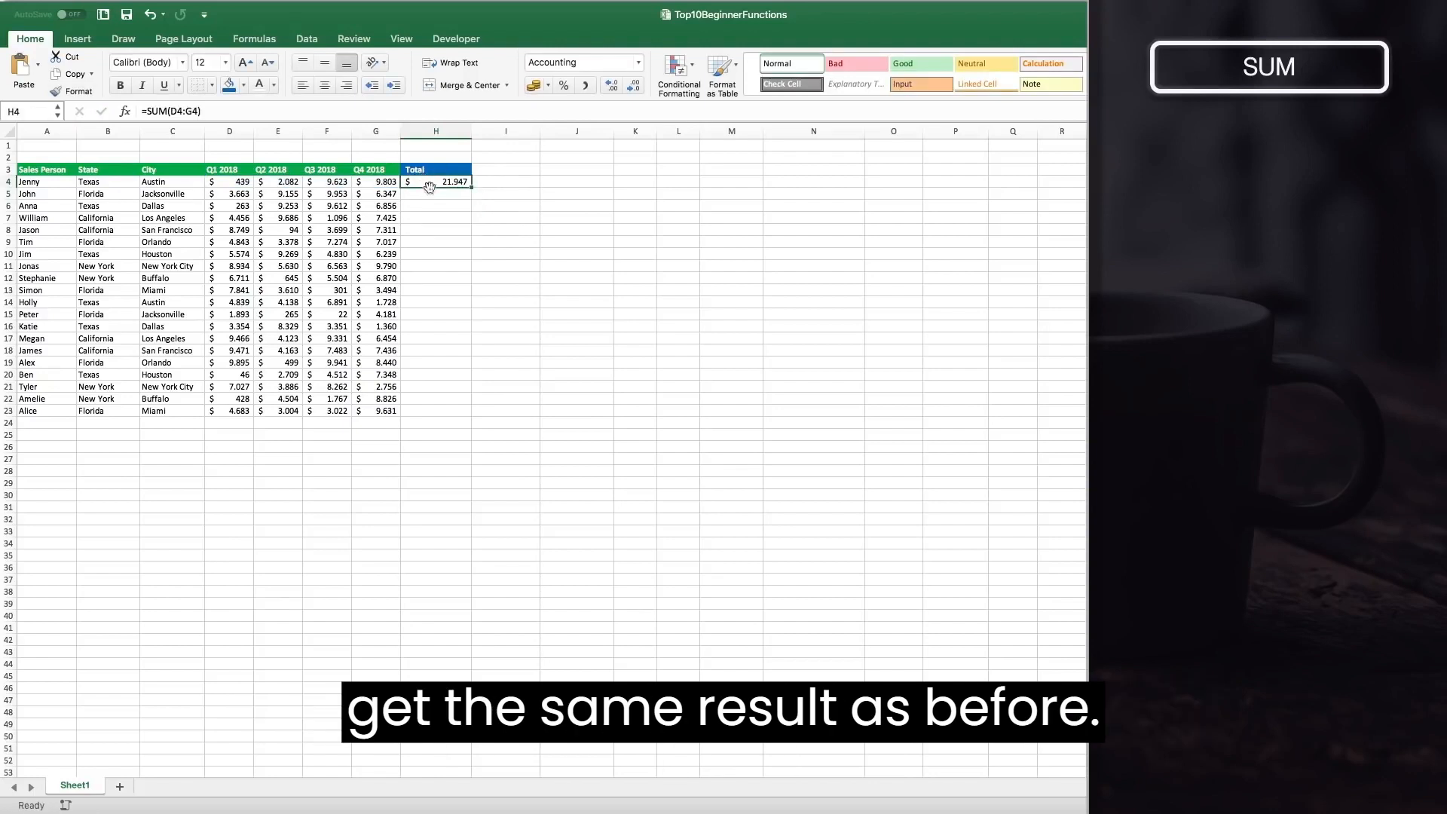
{"action": "double_click", "coordinate": [470, 188]}
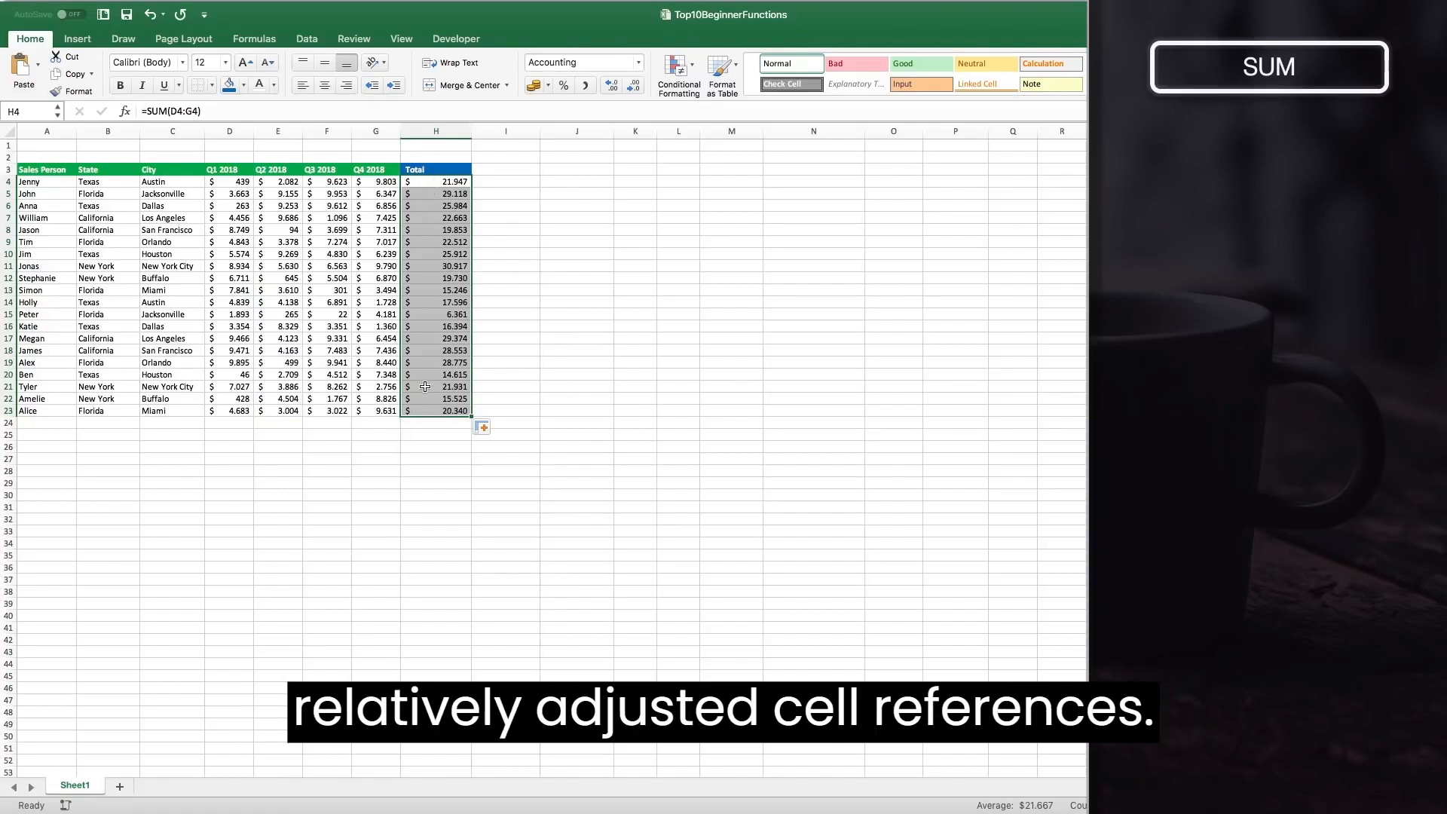
{"action": "double_click", "coordinate": [429, 411]}
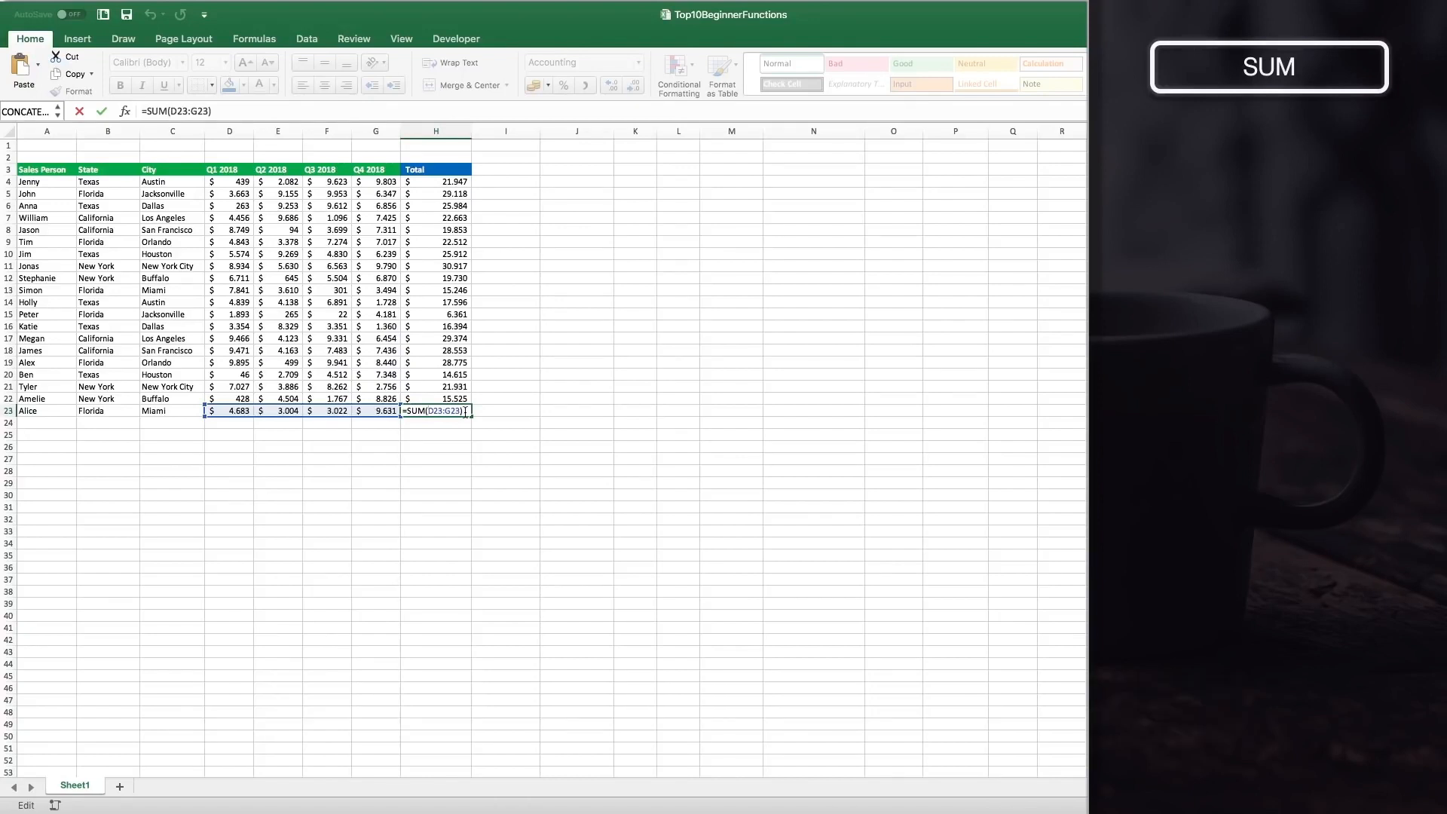
{"action": "key", "text": "Escape"}
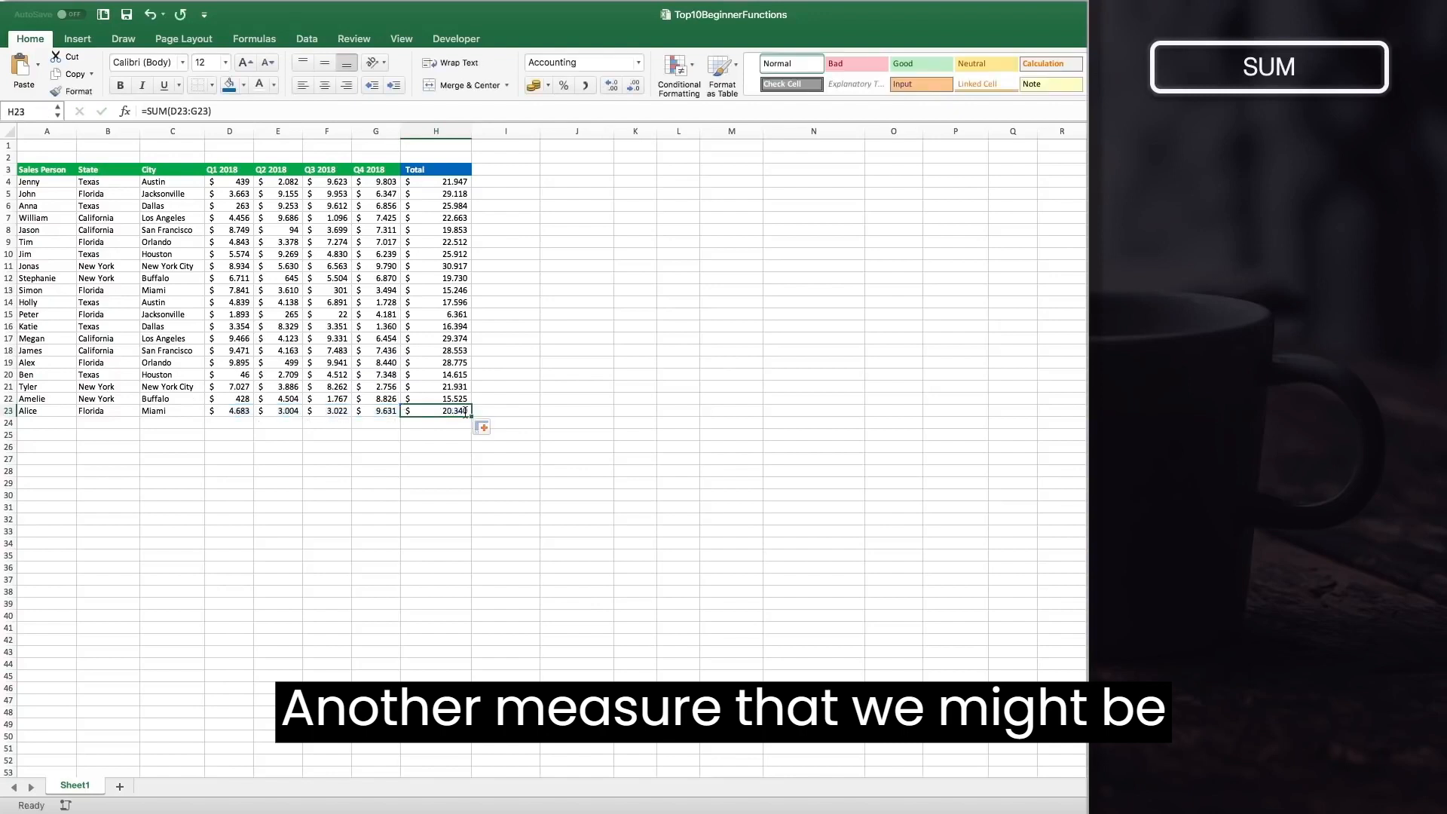
Copy the Total header into I3 and rename it Average.
{"action": "left_click", "coordinate": [441, 170]}
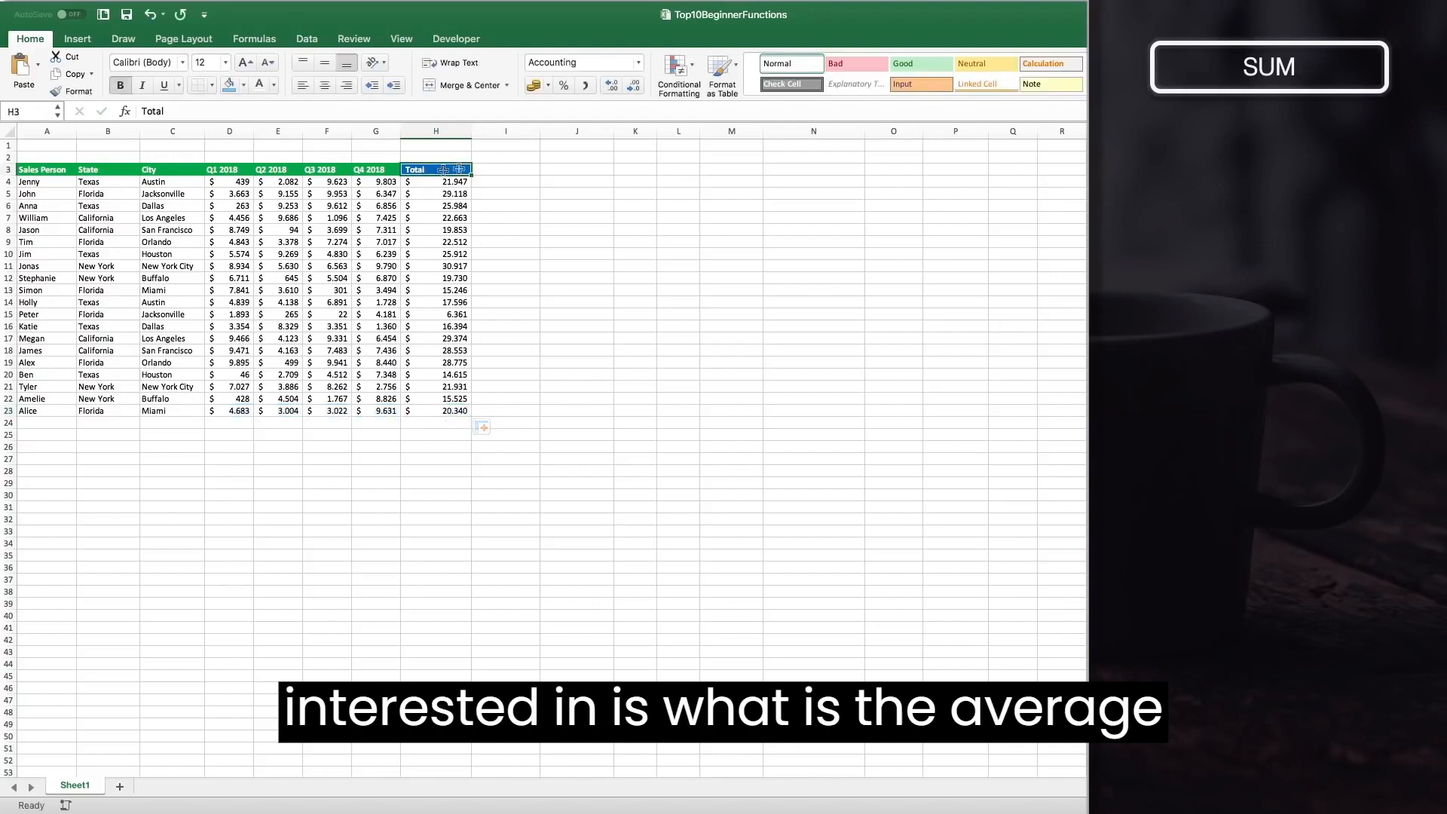
{"action": "key", "text": "super+c"}
{"action": "left_click", "coordinate": [502, 169]}
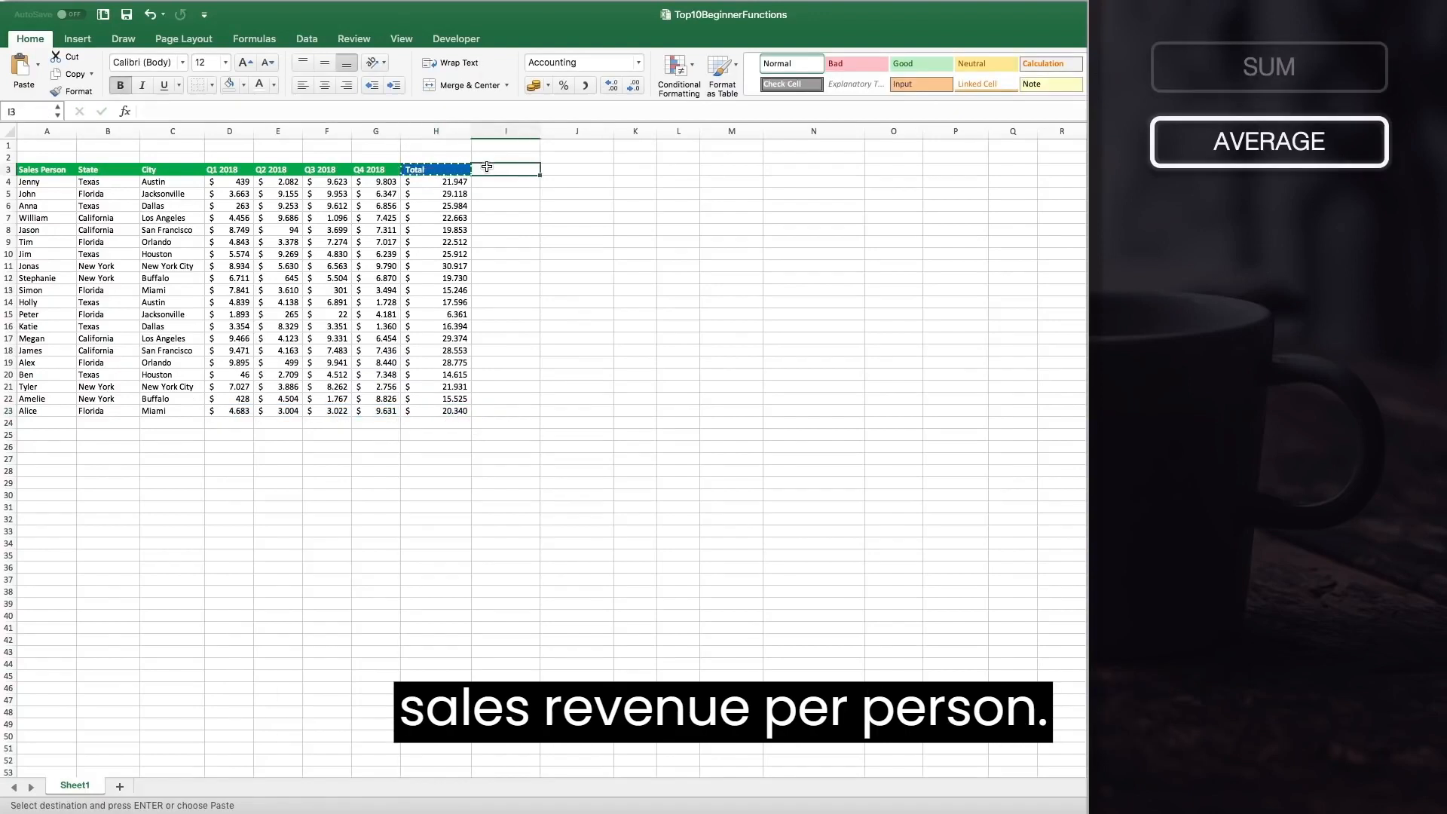
{"action": "key", "text": "super+v"}
{"action": "key", "text": "Escape"}
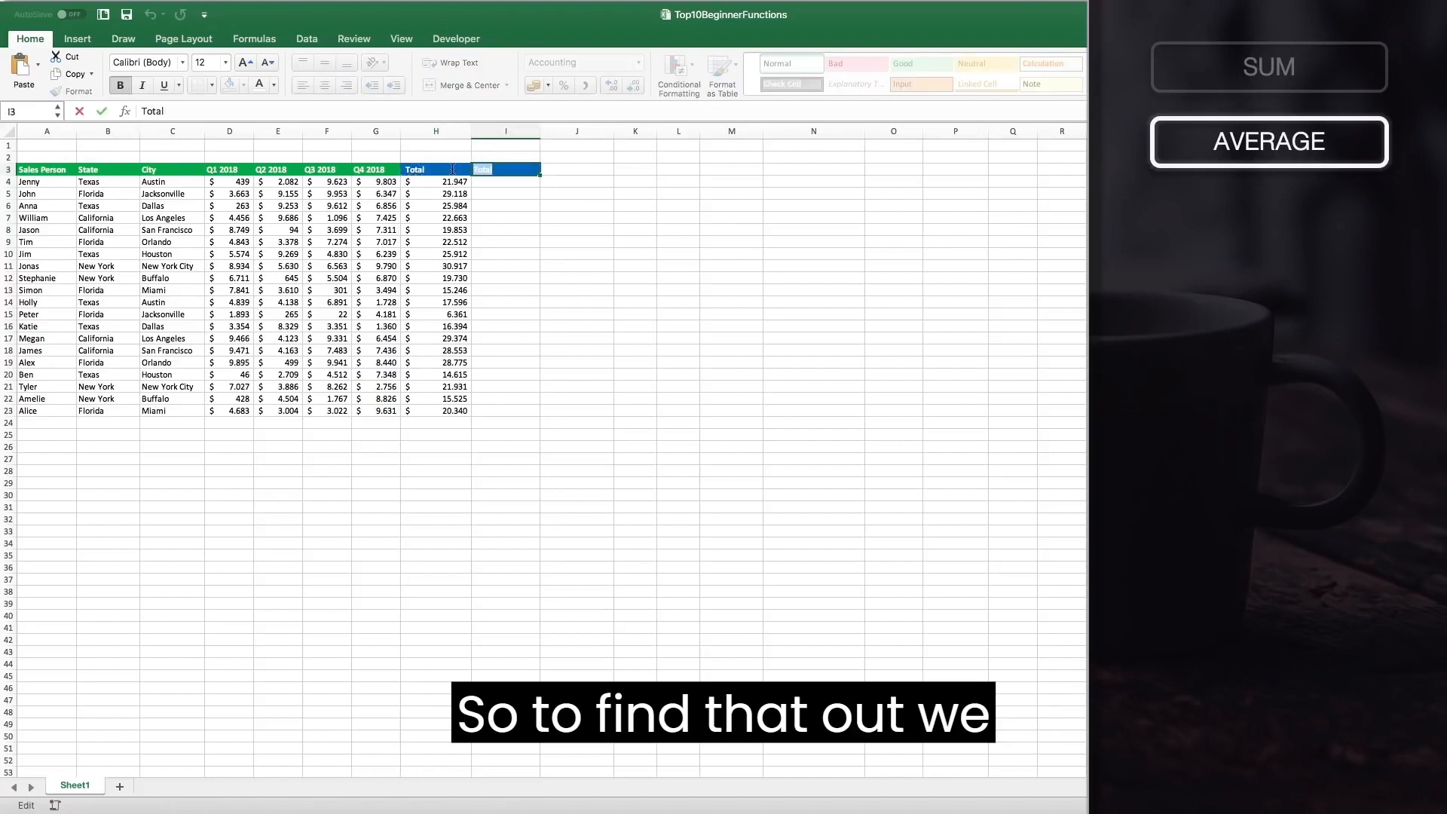
{"action": "type", "text": "Average"}
{"action": "key", "text": "Return"}
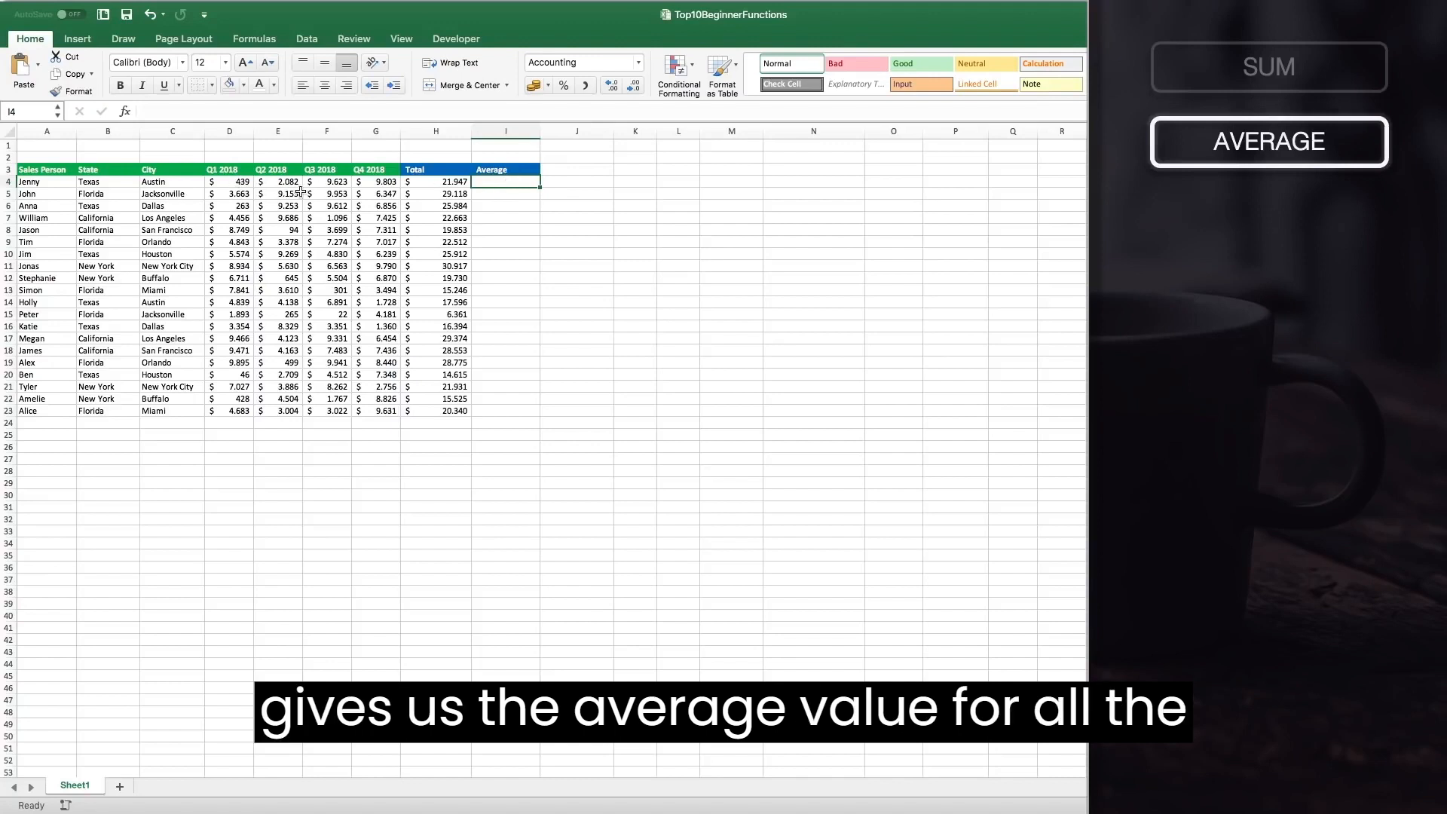
Enter =AVERAGE(D4:G4) in I4 and fill it down the Average column through row 23.
{"action": "type", "text": "=AVERAGE("}
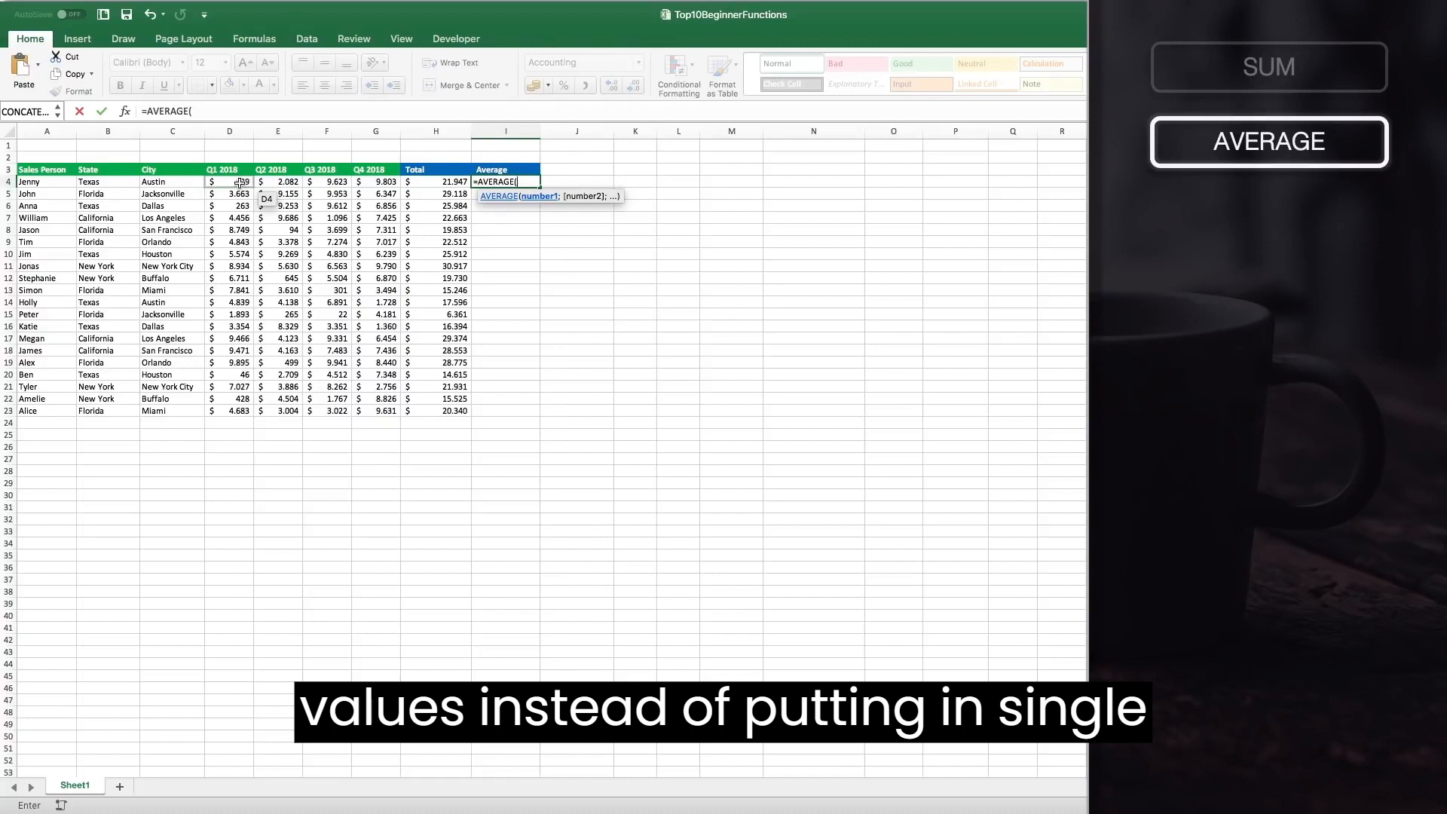
{"action": "left_click_drag", "start_coordinate": [239, 182], "coordinate": [377, 182]}
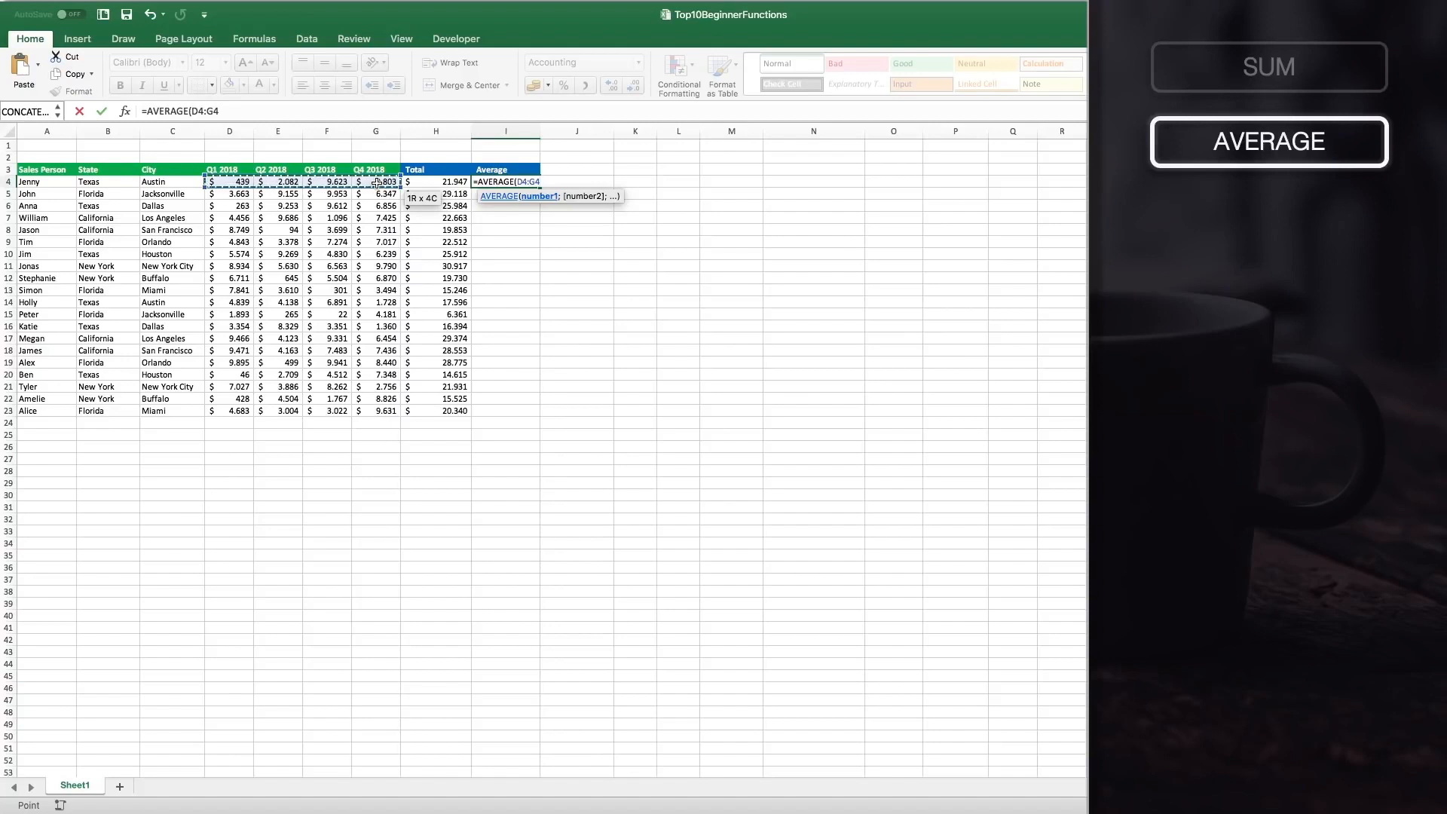
{"action": "type", "text": ")"}
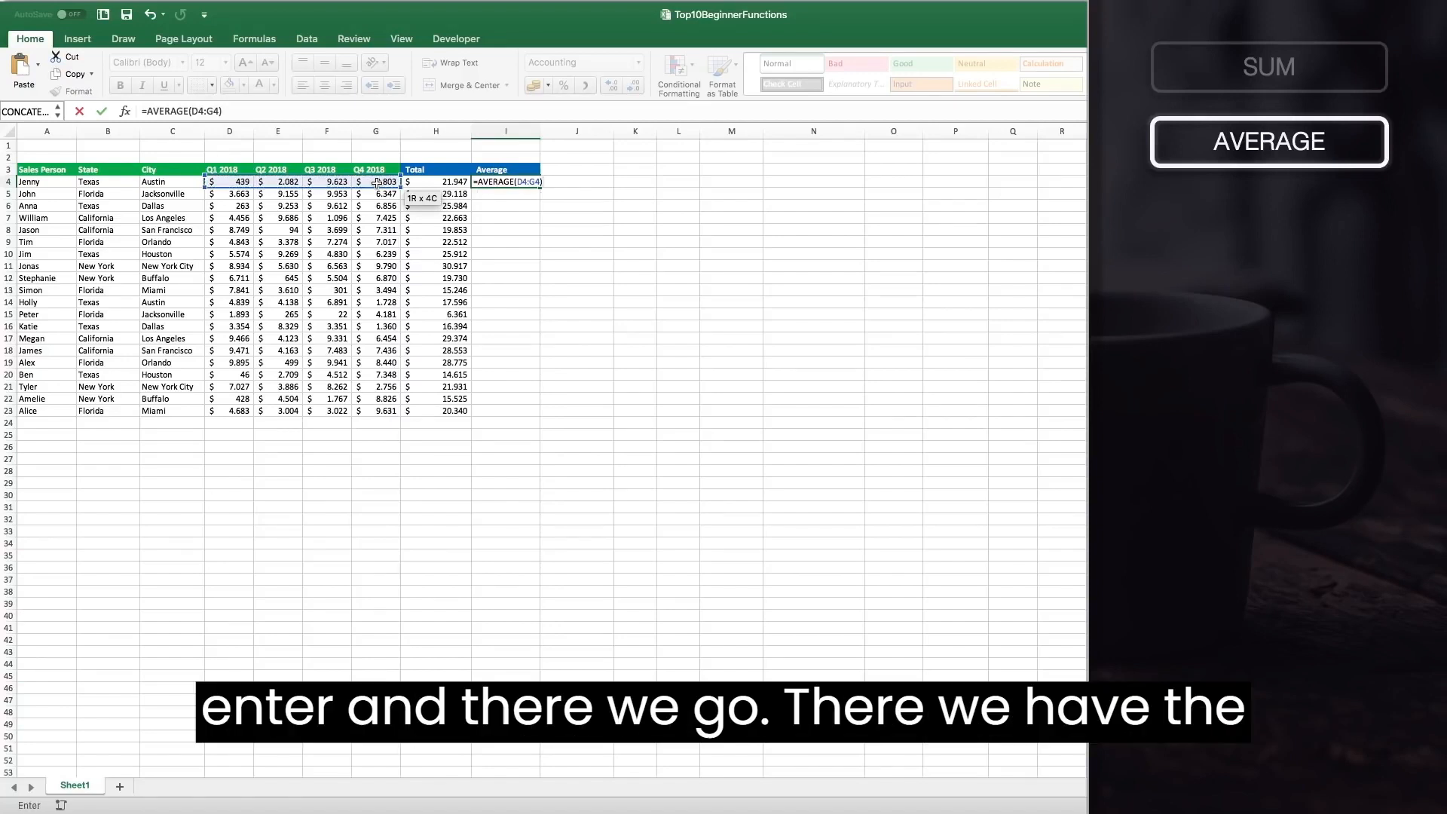
{"action": "key", "text": "Return"}
{"action": "left_click", "coordinate": [520, 181]}
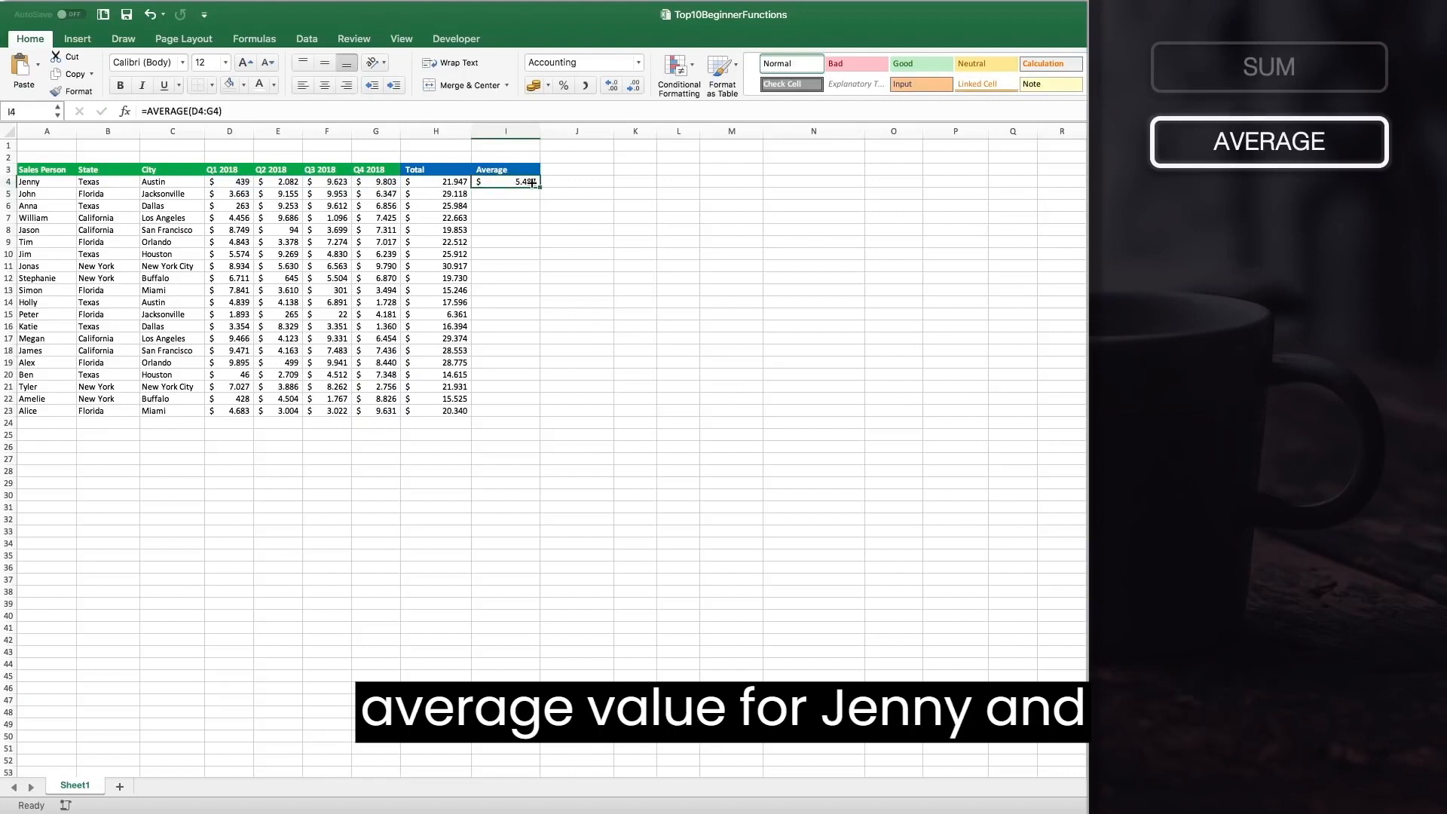
{"action": "double_click", "coordinate": [540, 186]}
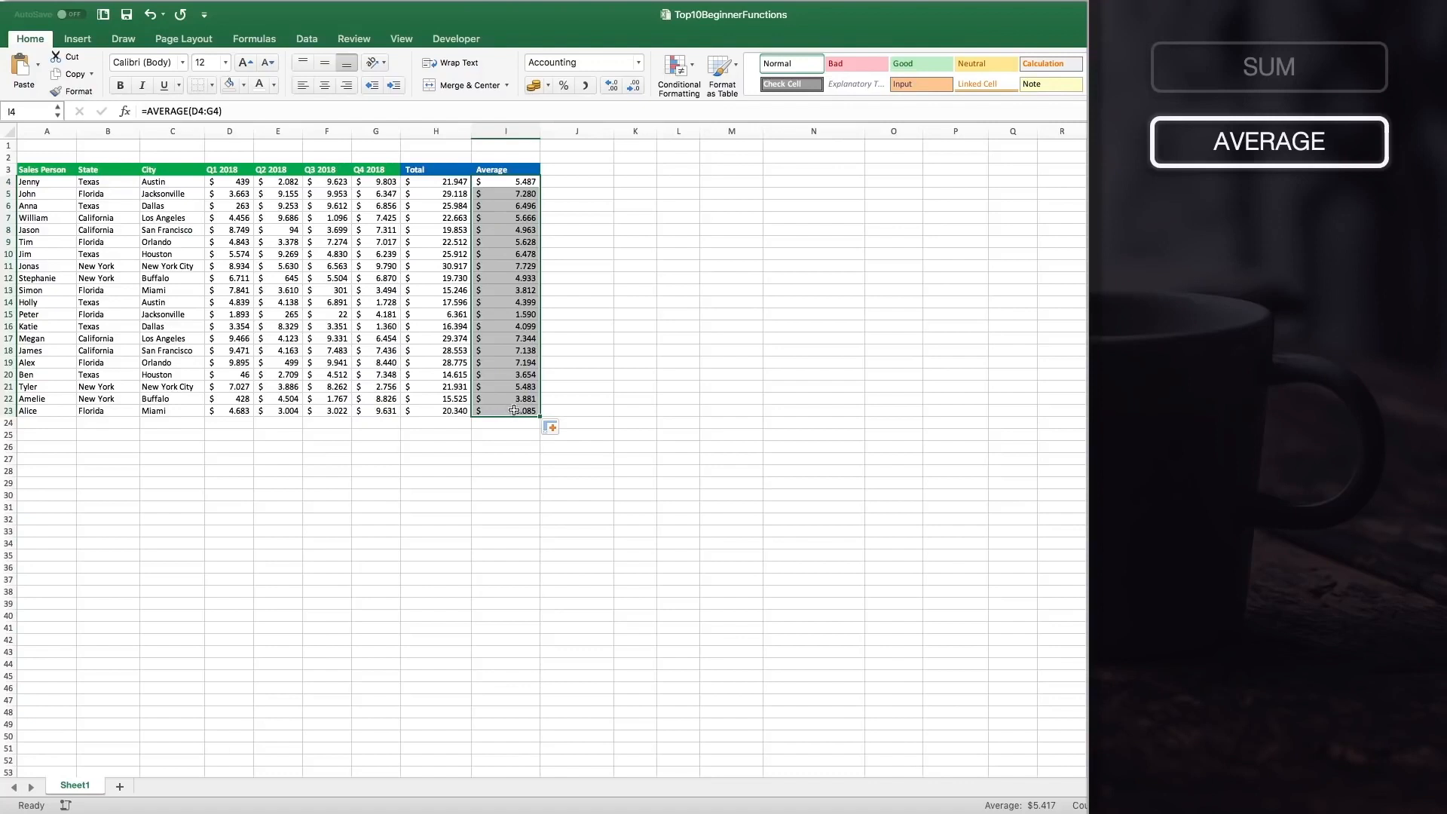
Copy the Average header into J3 and rename it Performance.
{"action": "left_click", "coordinate": [509, 169]}
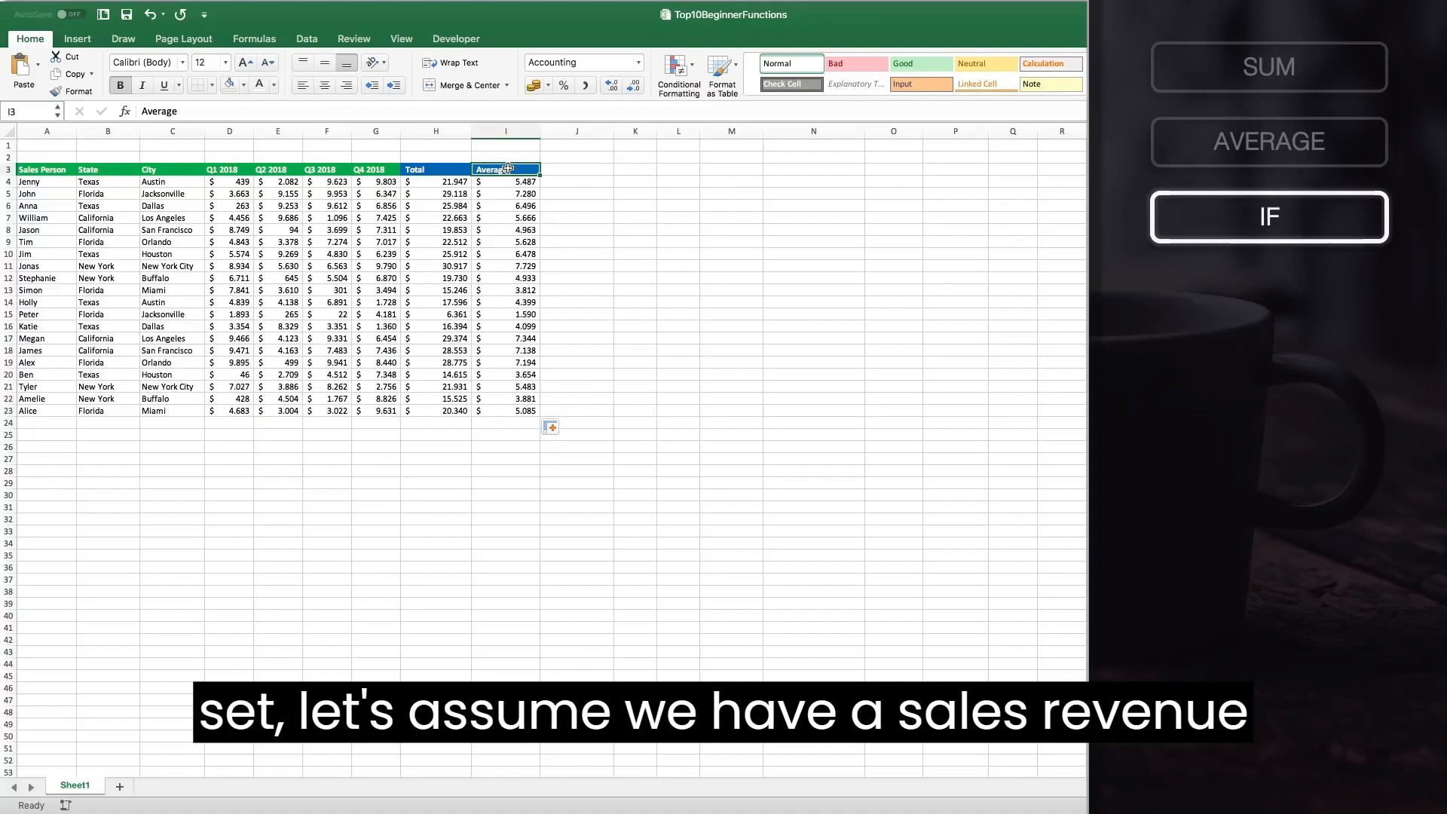
{"action": "key", "text": "super+c"}
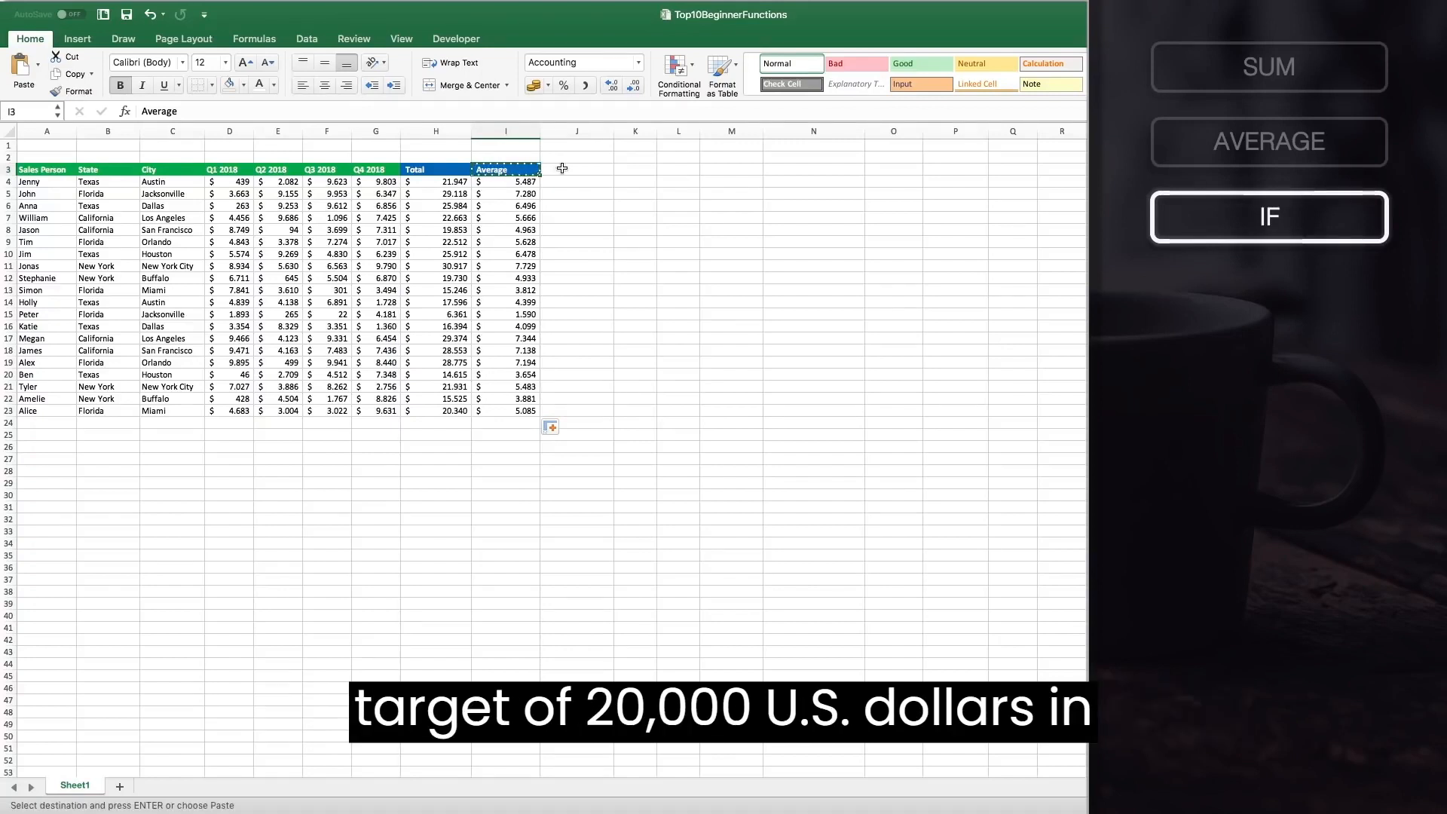
{"action": "left_click", "coordinate": [575, 168]}
{"action": "key", "text": "super+v"}
{"action": "key", "text": "Escape"}
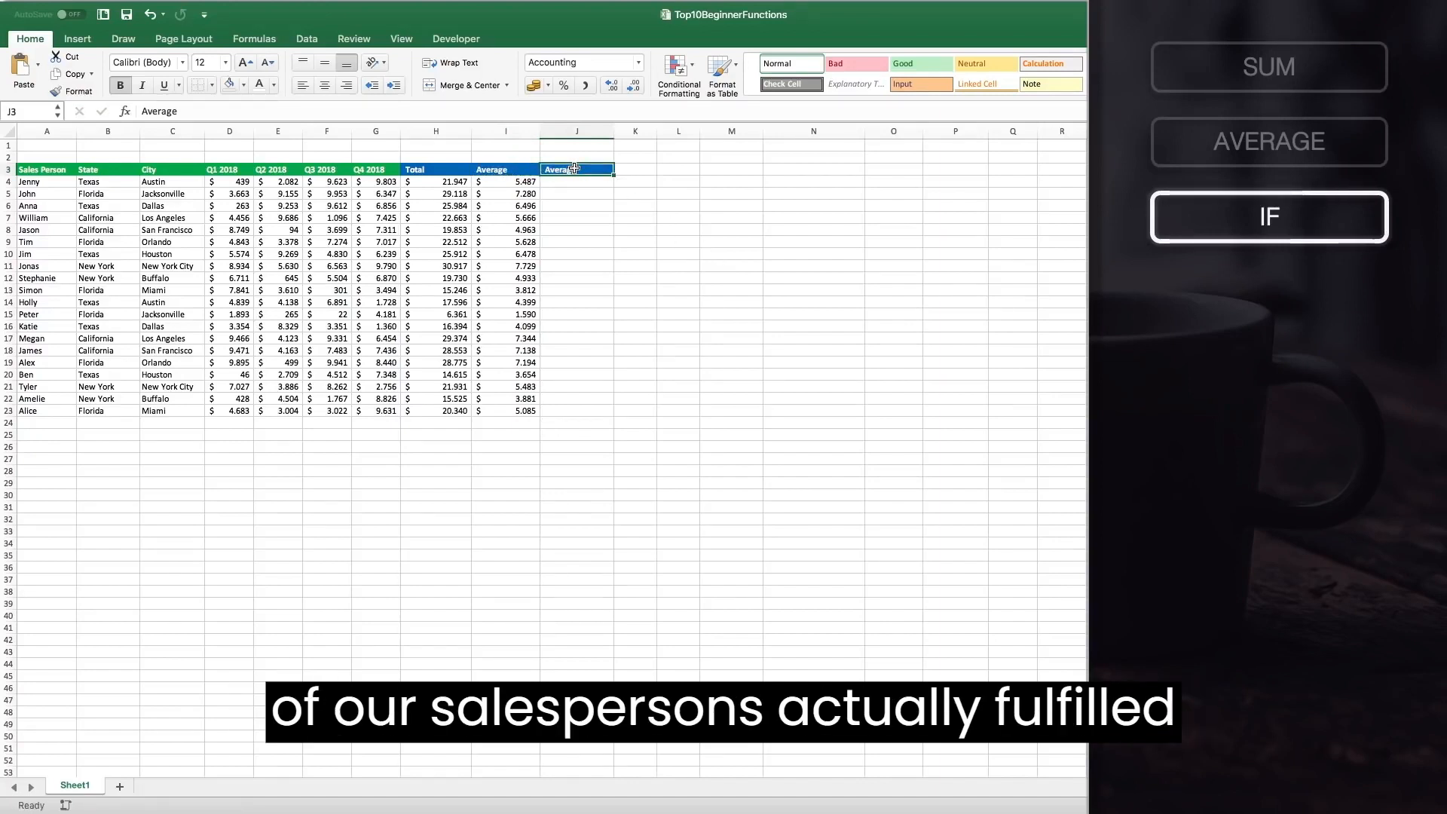
{"action": "type", "text": "Performance"}
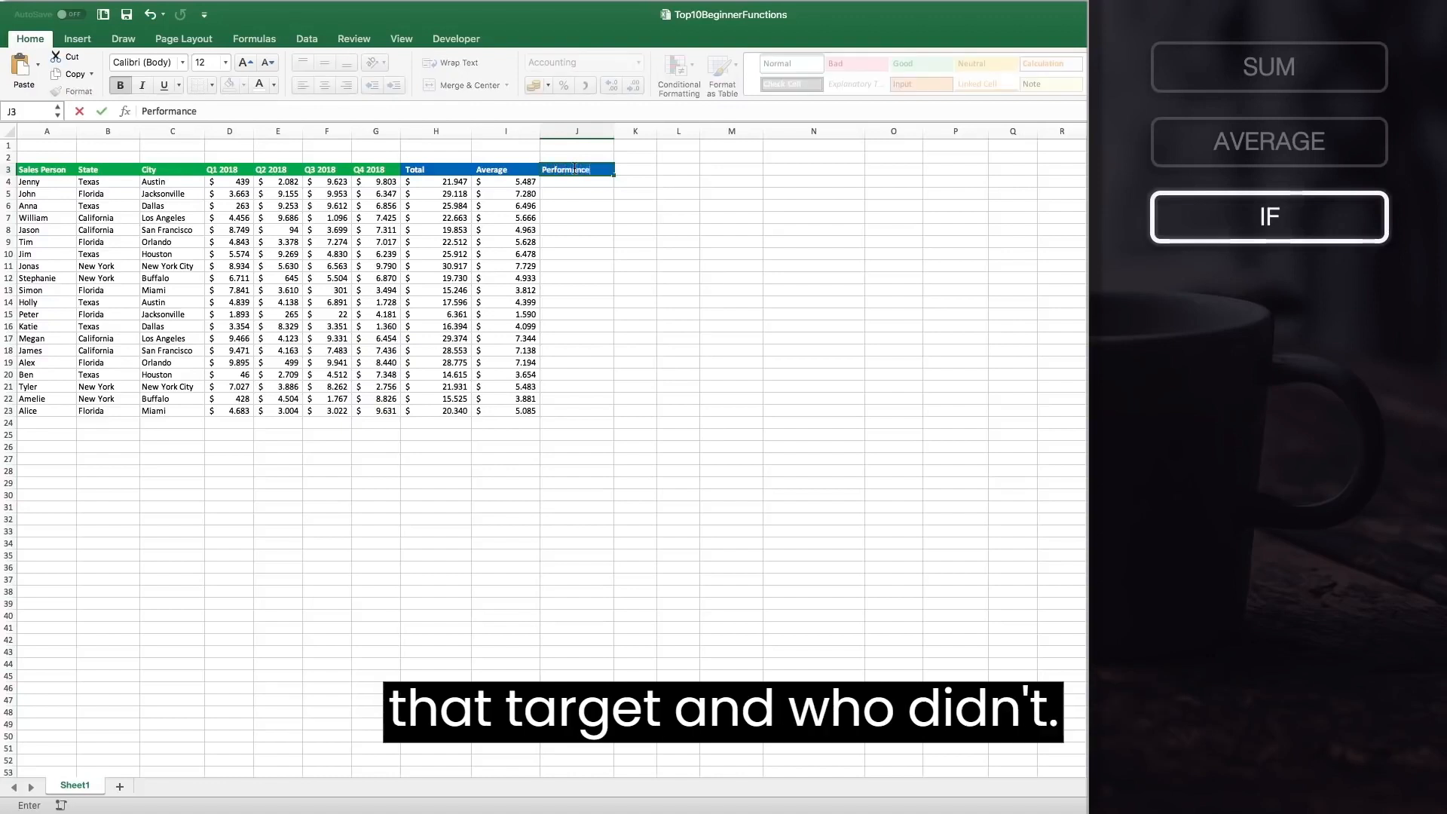
{"action": "key", "text": "Return"}
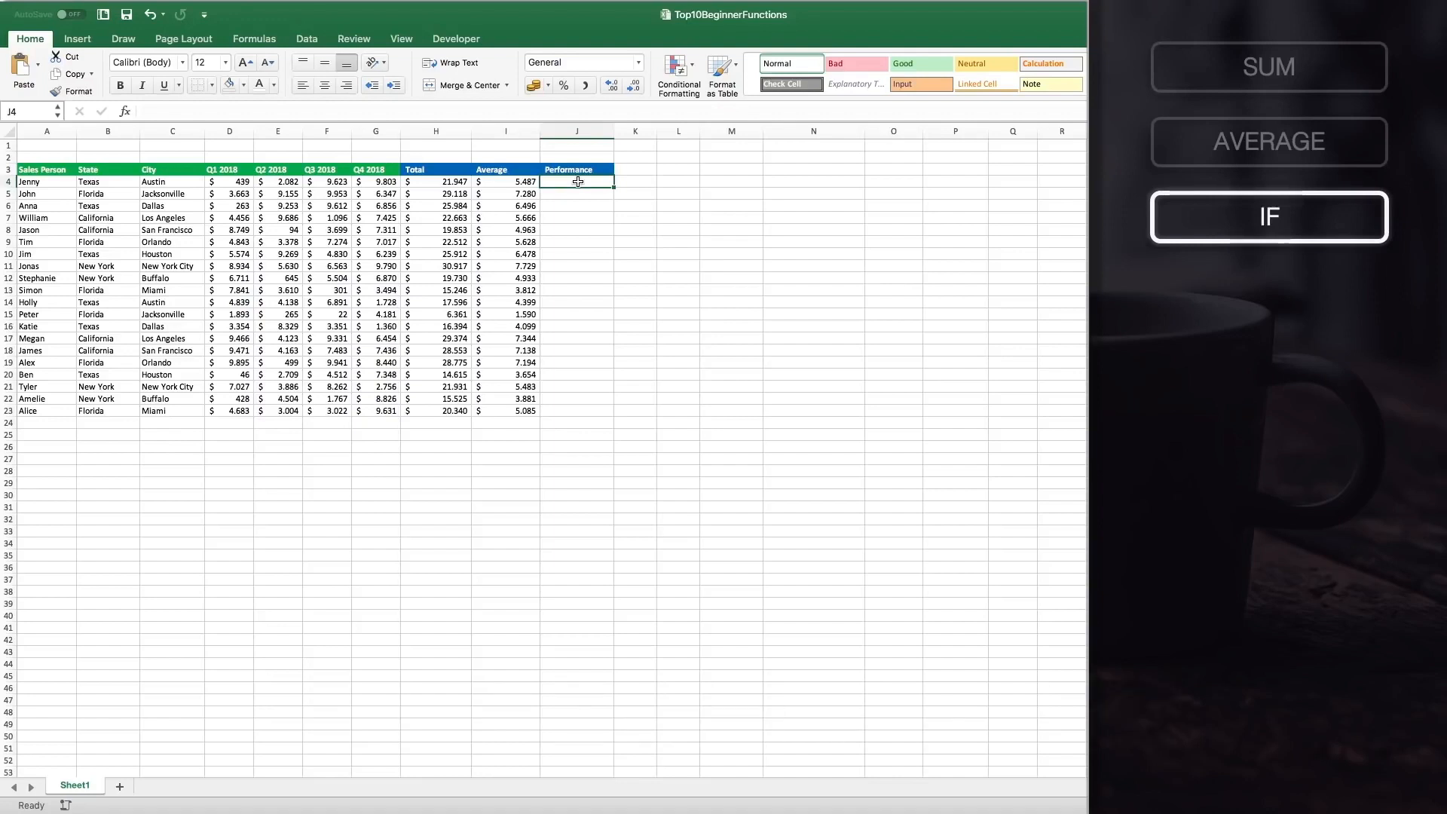
Enter =IF(H4>=20000;"Yes, good job!";"No, work harder!") in J4, referencing the Total cell.
{"action": "type", "text": "=IF("}
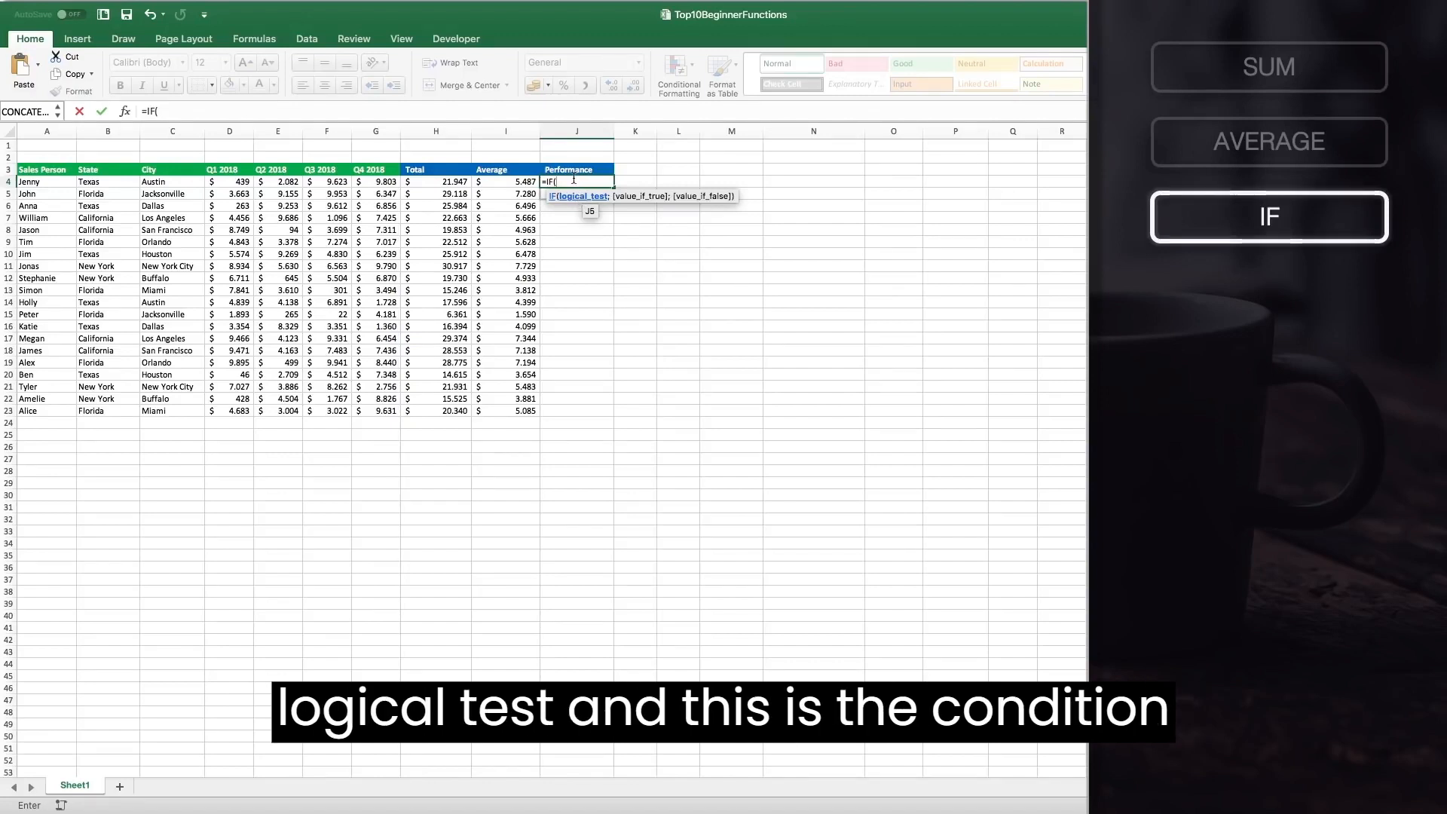
{"action": "left_click", "coordinate": [454, 182]}
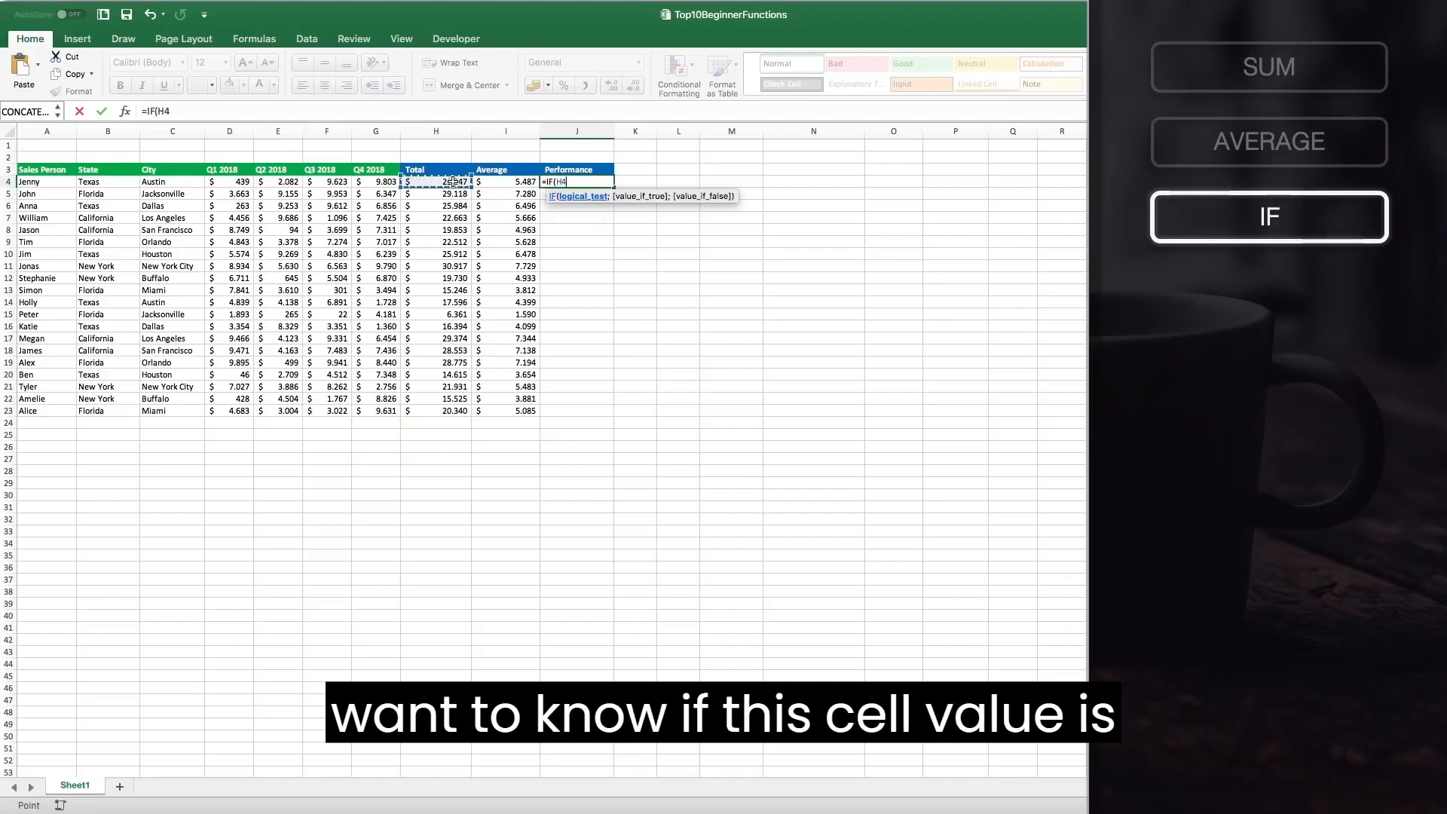
{"action": "type", "text": ">="}
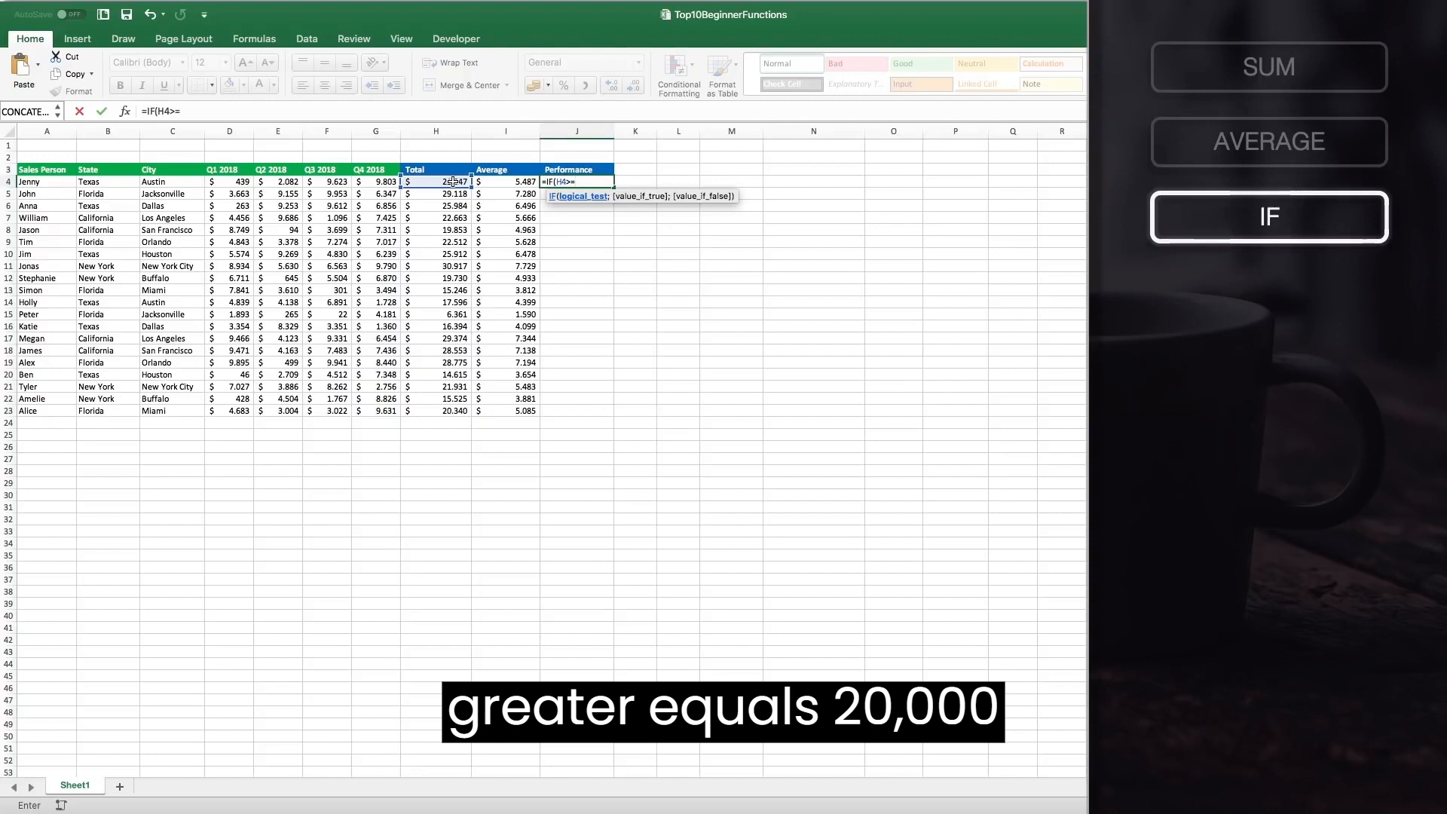
{"action": "type", "text": "2000"}
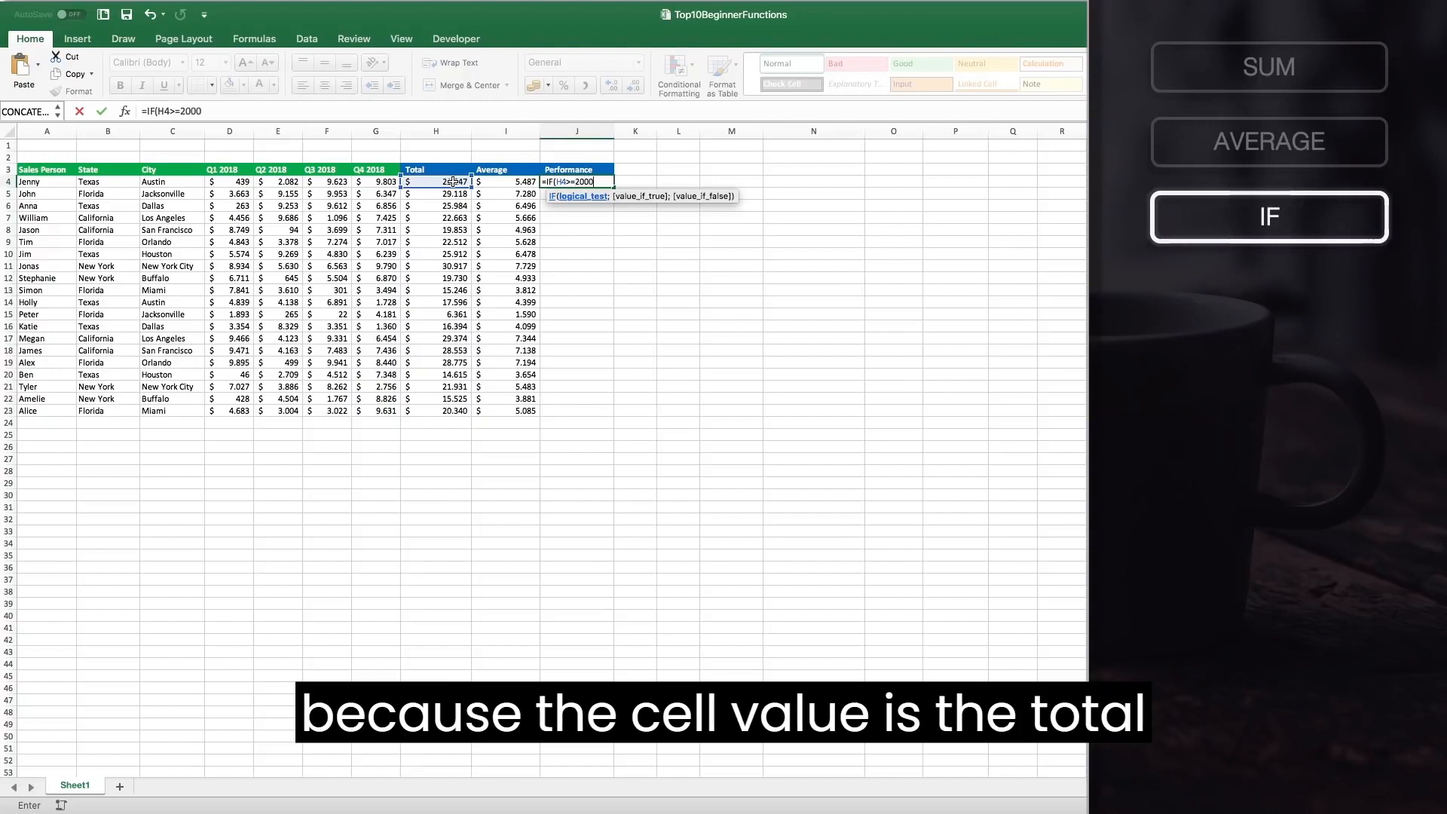
{"action": "type", "text": "0;"}
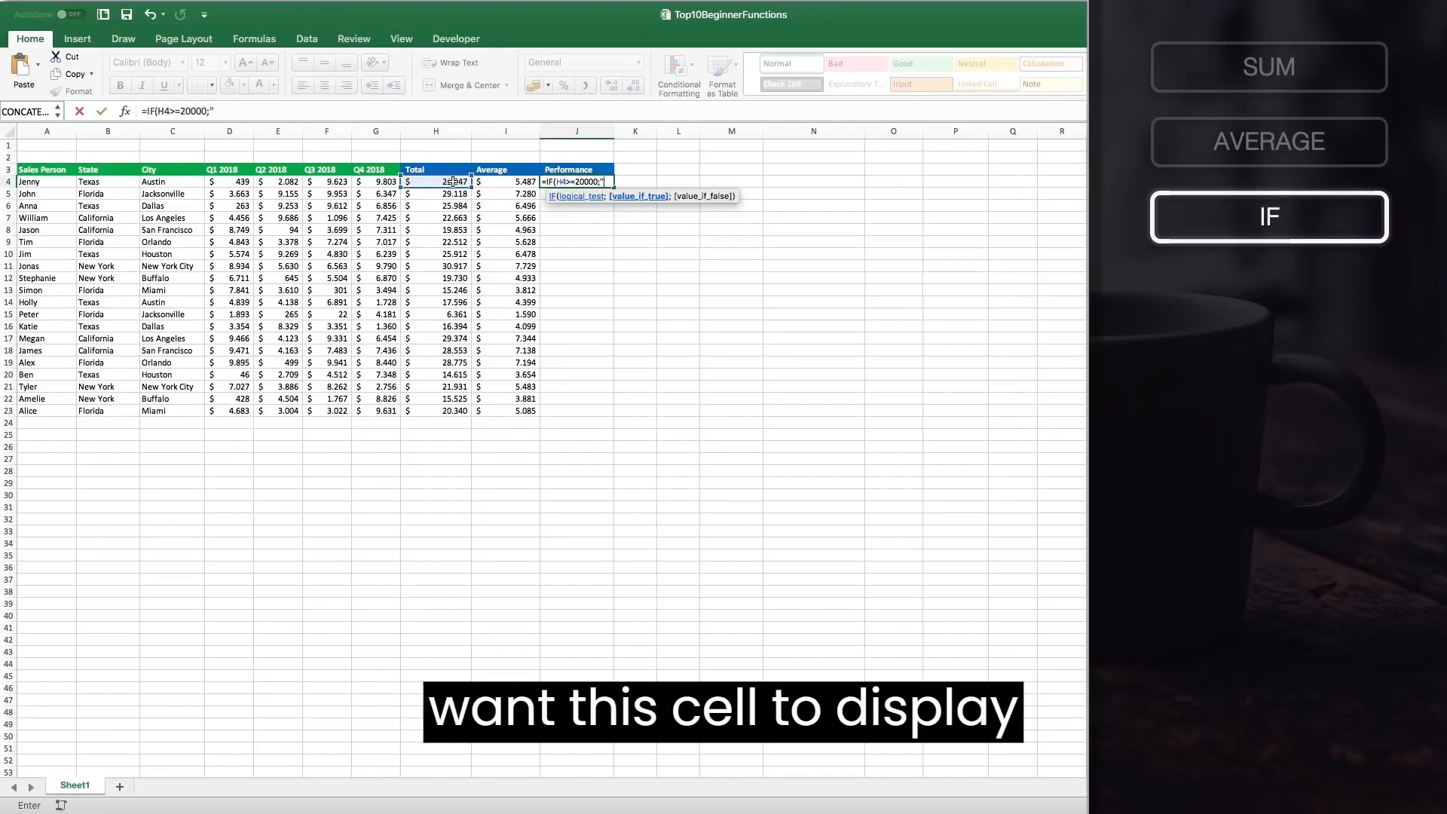
{"action": "type", "text": "Yes, good"}
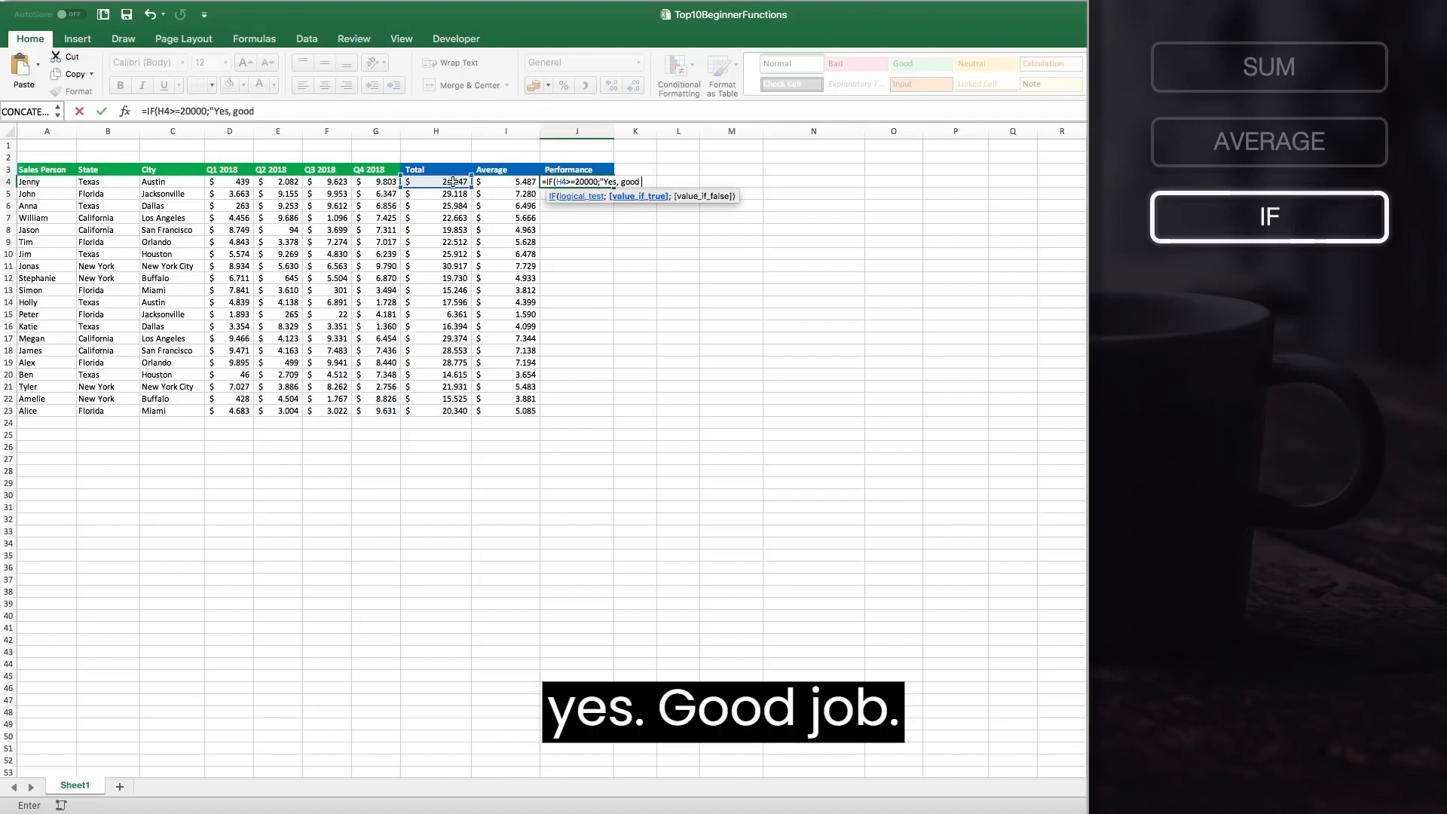
{"action": "type", "text": " job!\""}
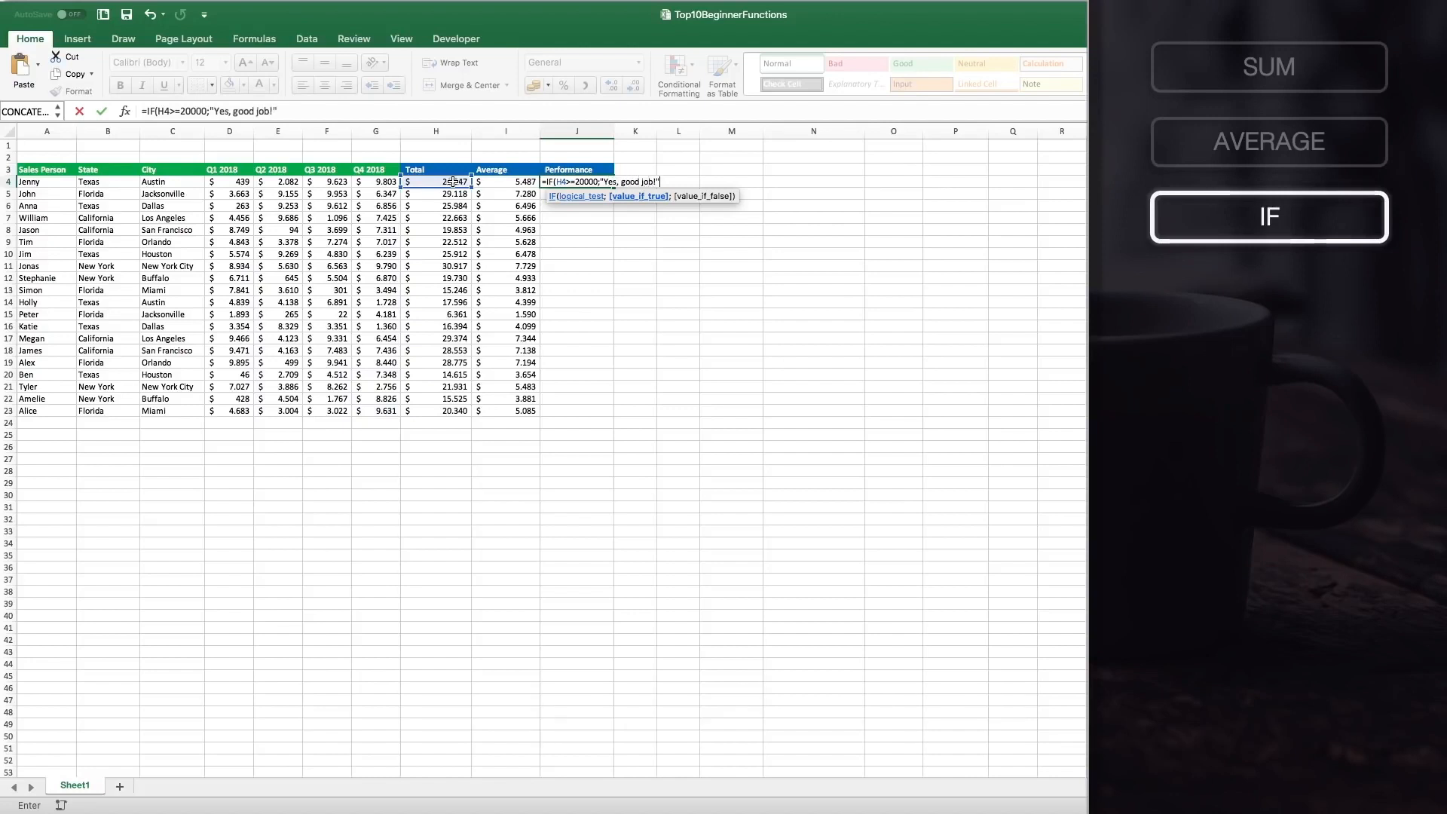
{"action": "type", "text": ";"}
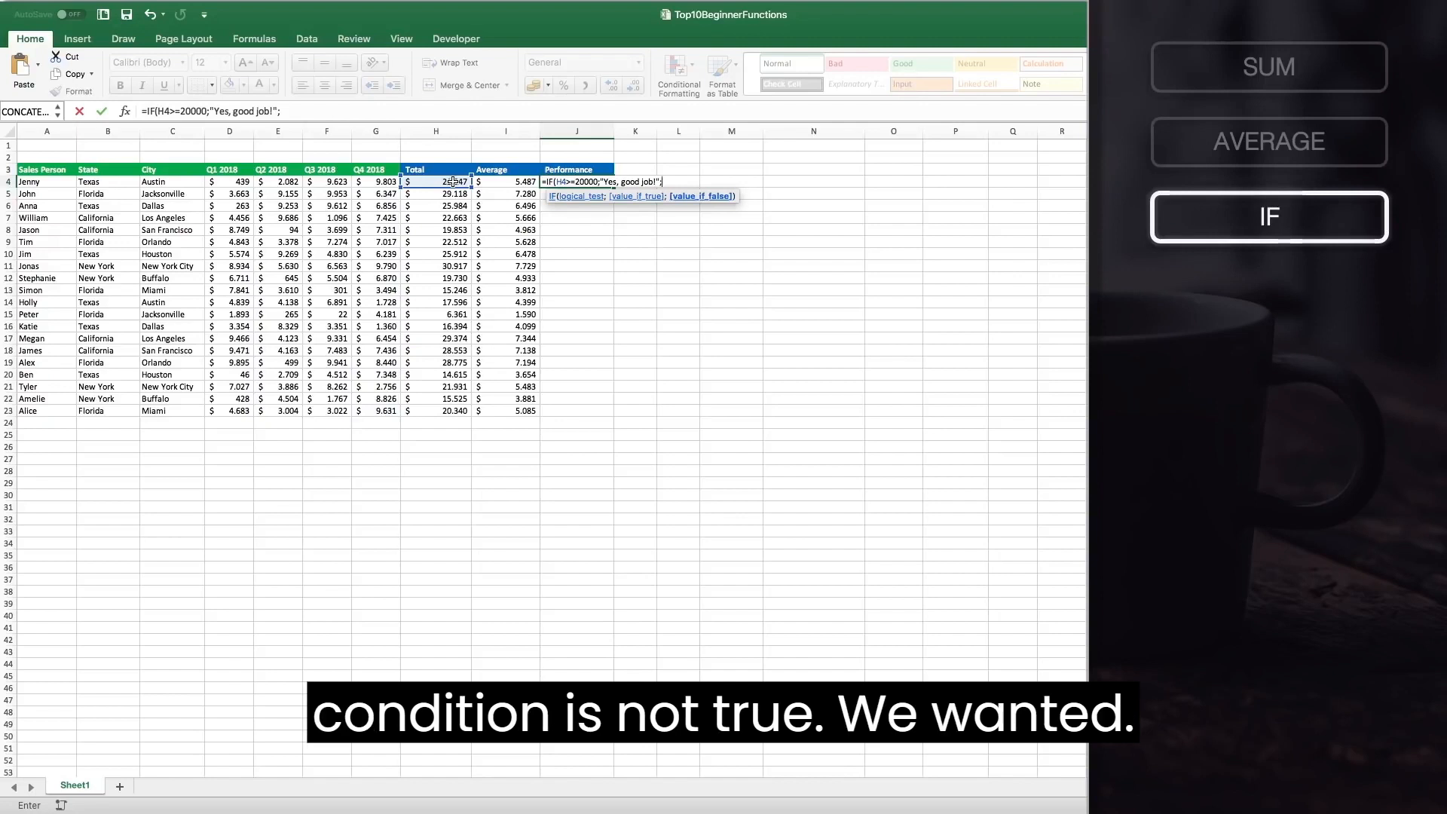
{"action": "type", "text": "\"No, work harder!"}
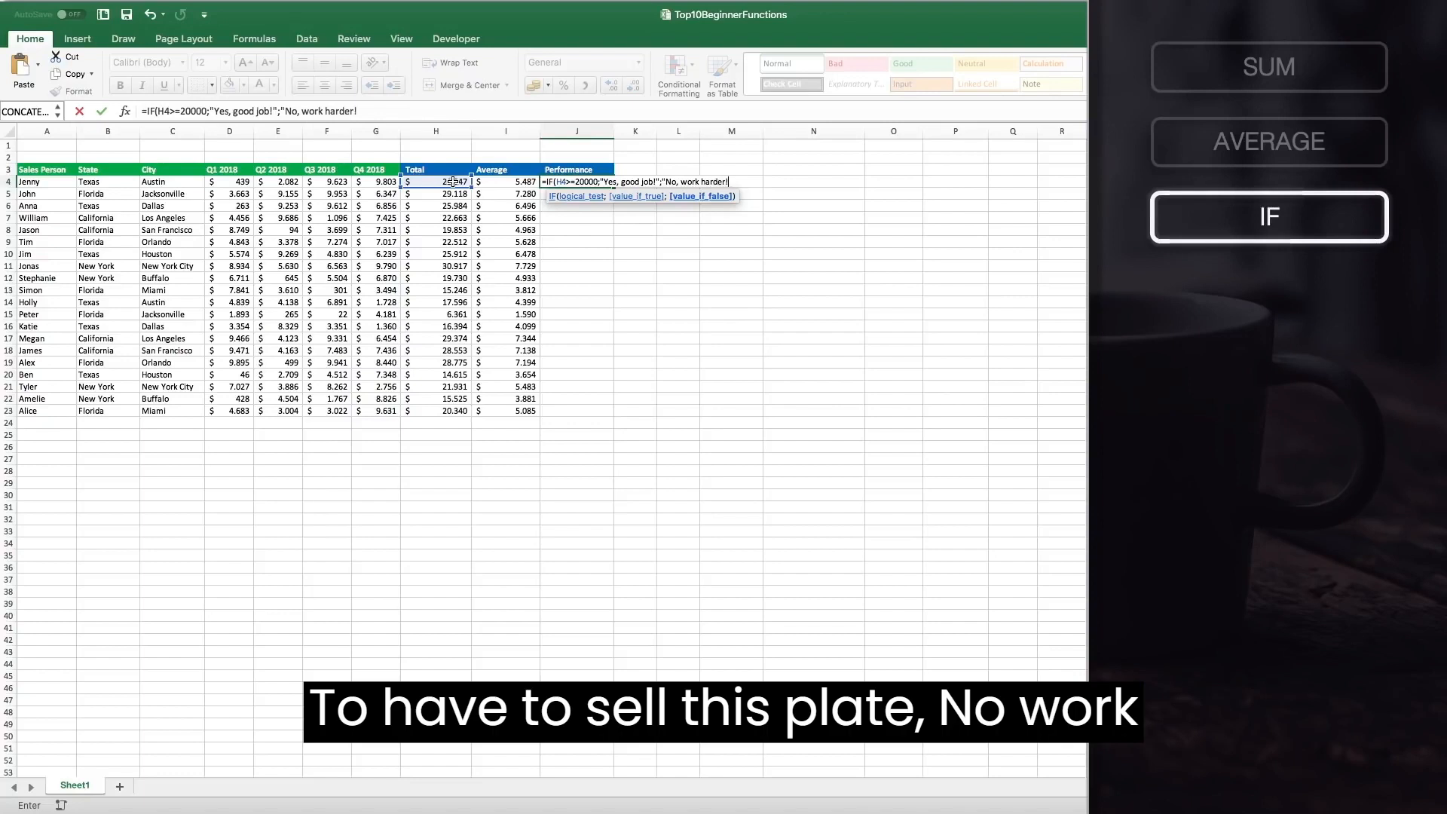
{"action": "type", "text": "\")"}
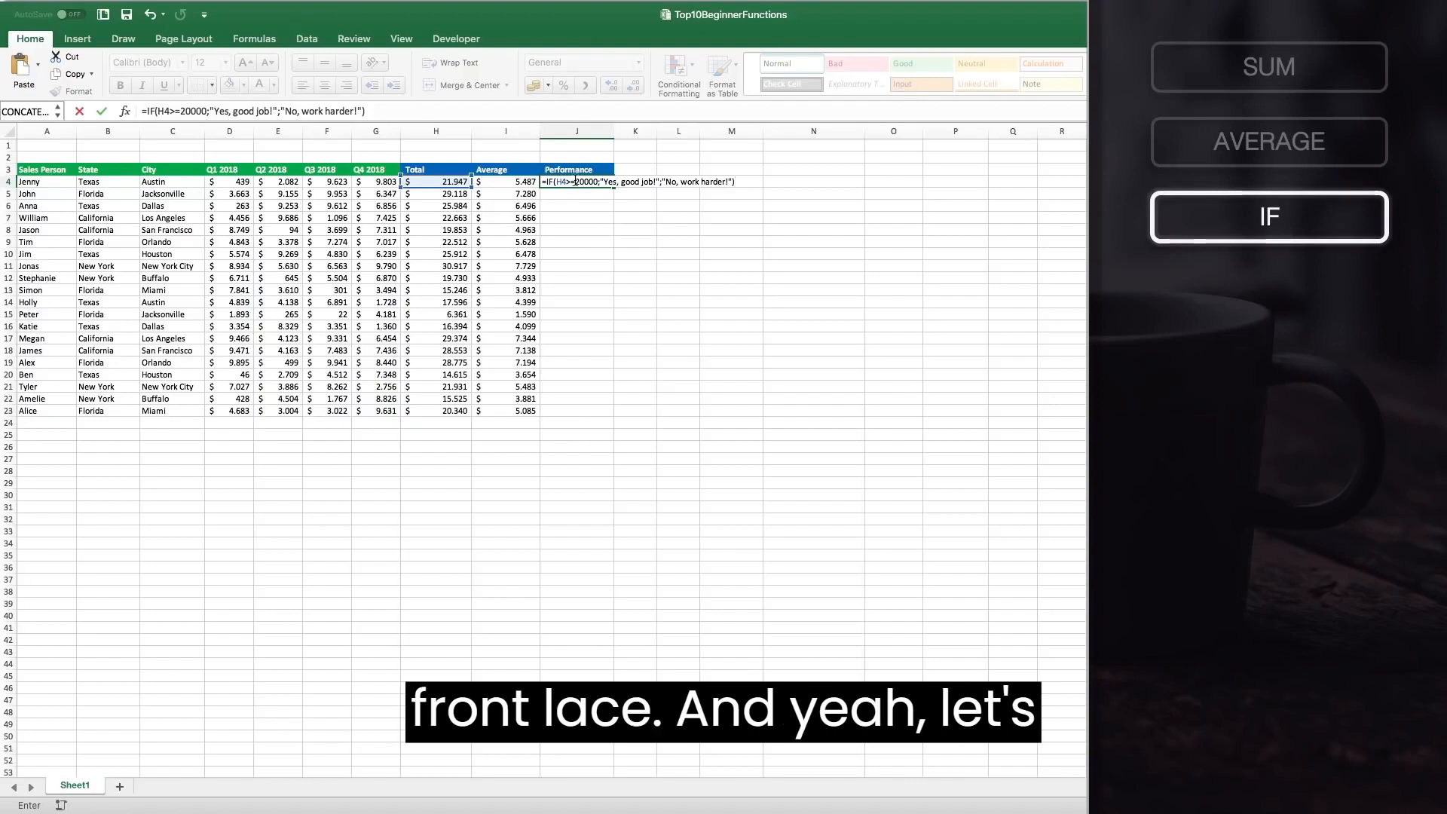
{"action": "key", "text": "Return"}
Fill the J4 IF formula down the Performance column through row 23 and compare the flagged rows with their totals.
{"action": "left_click", "coordinate": [603, 184]}
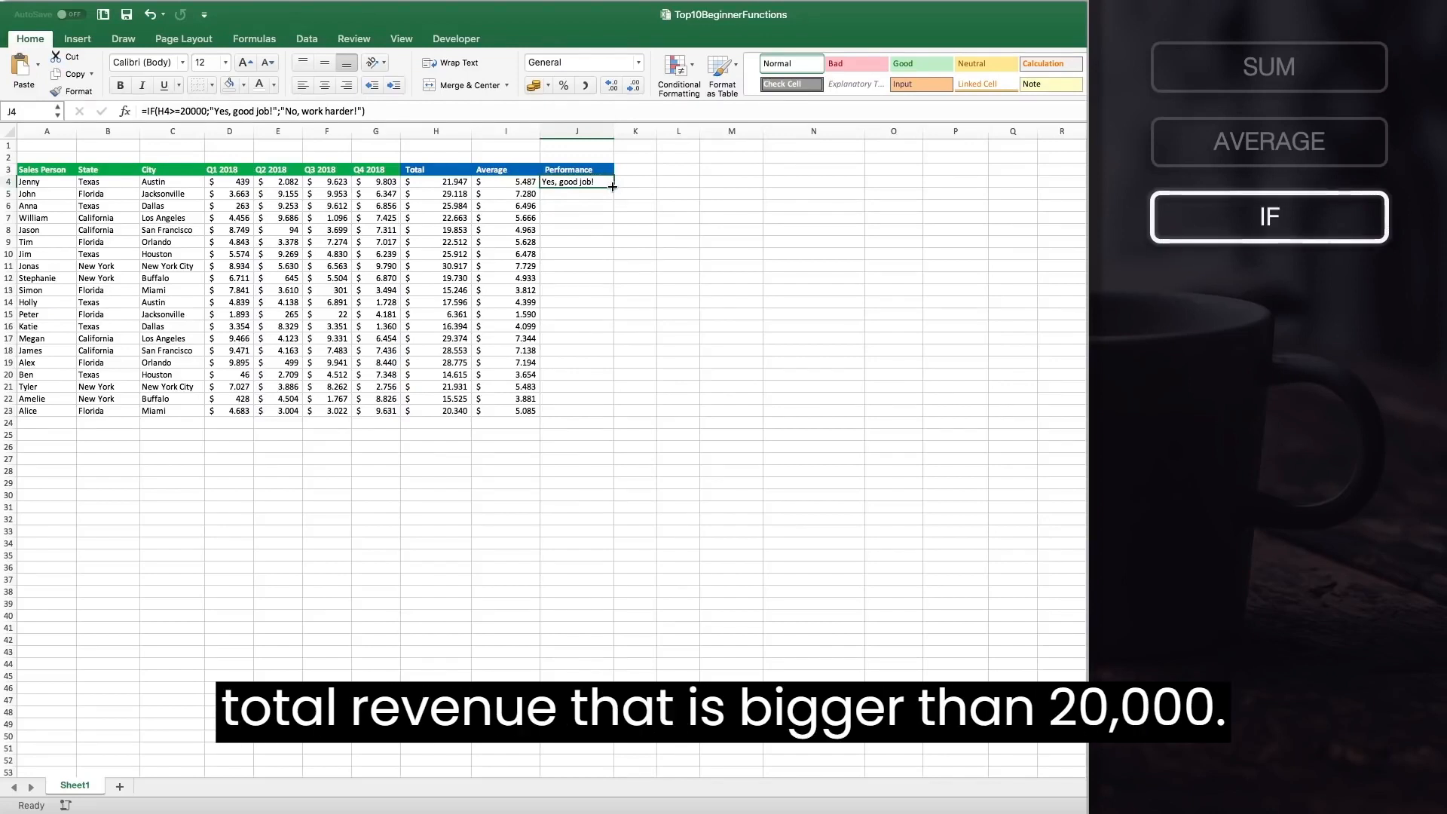
{"action": "double_click", "coordinate": [612, 186]}
{"action": "left_click", "coordinate": [578, 229]}
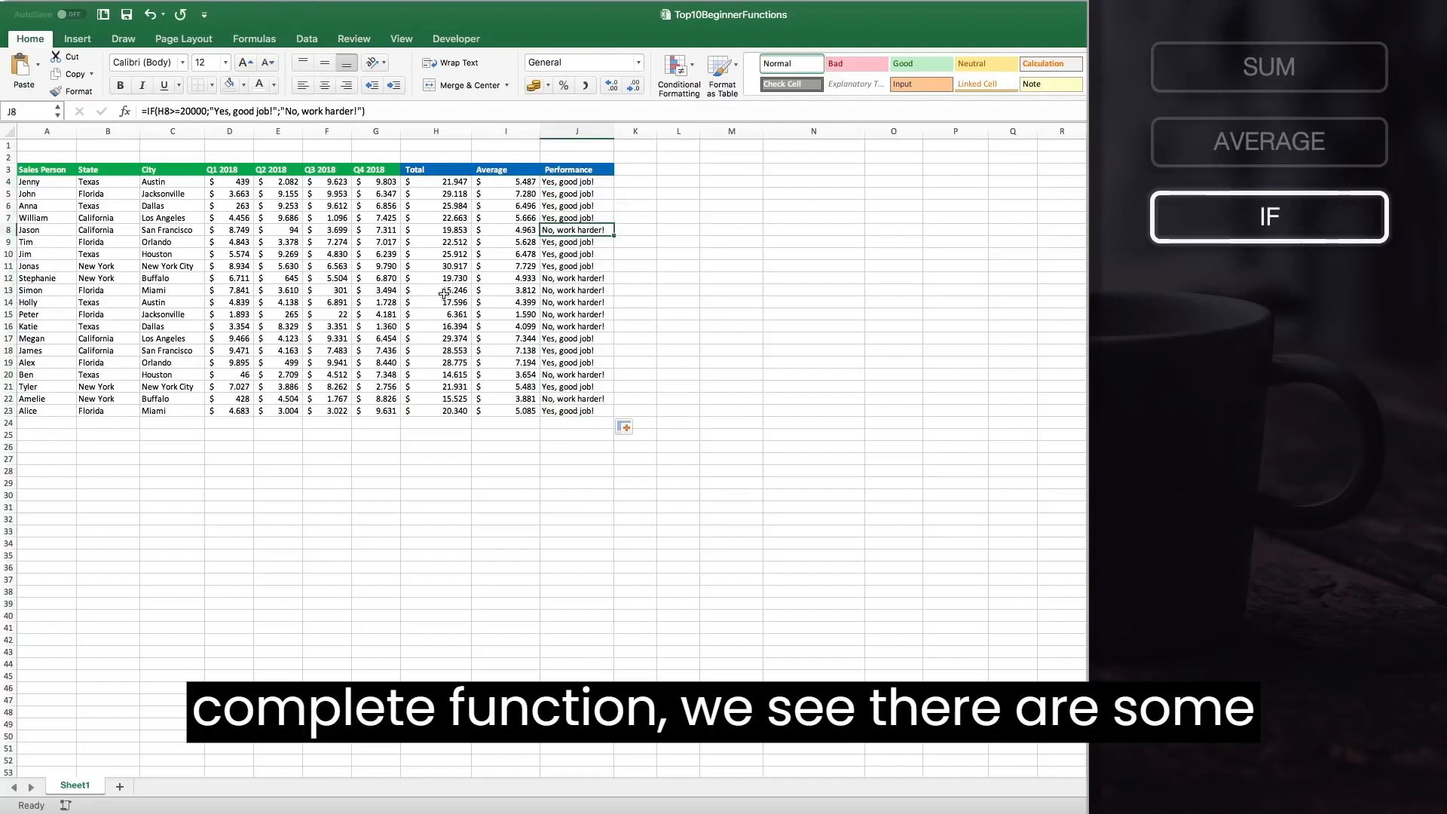
{"action": "left_click_drag", "start_coordinate": [444, 278], "coordinate": [452, 321]}
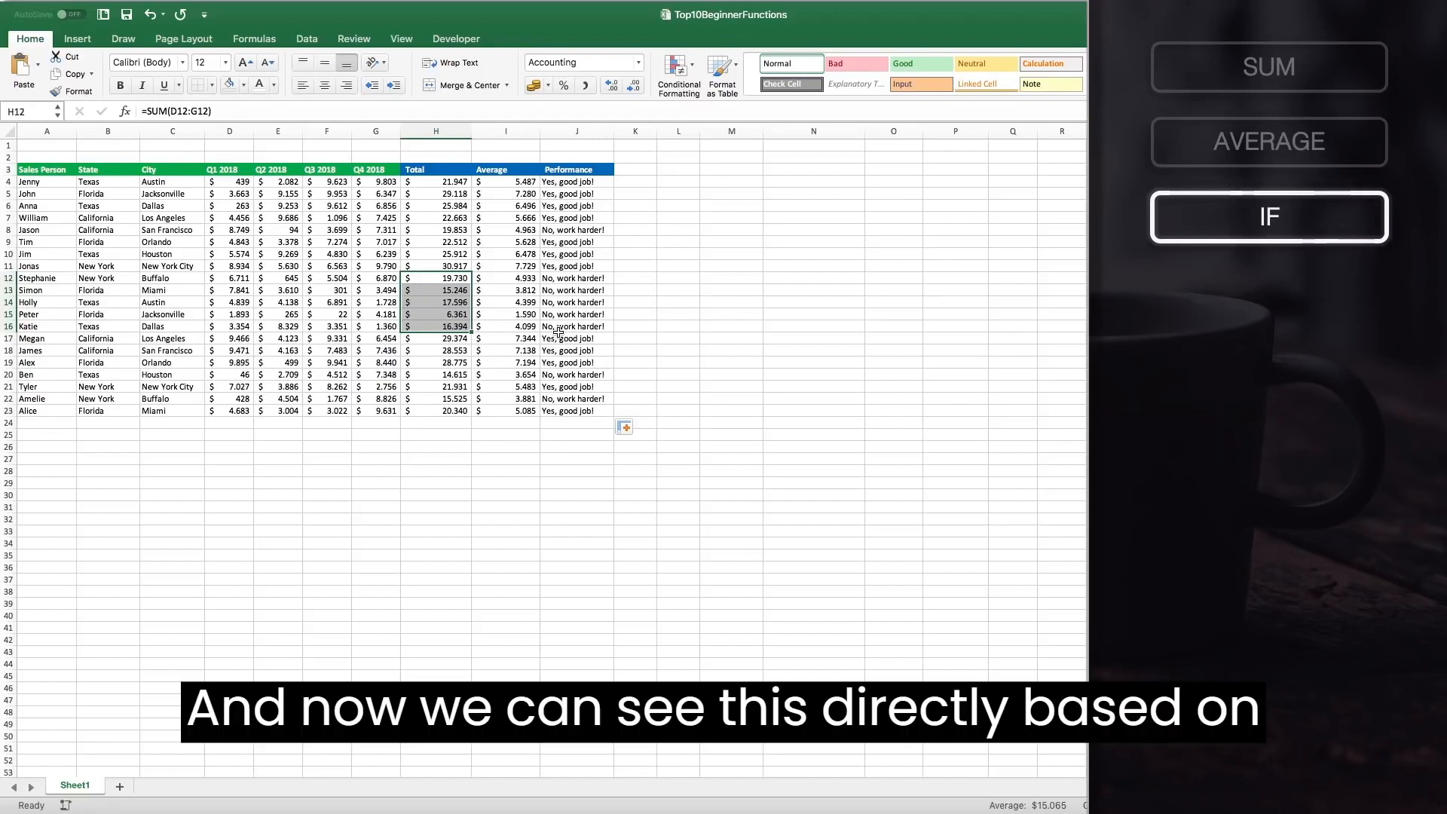
{"action": "double_click", "coordinate": [586, 278]}
Copy the Performance header into K3 and rename it Min.
{"action": "left_click", "coordinate": [597, 170]}
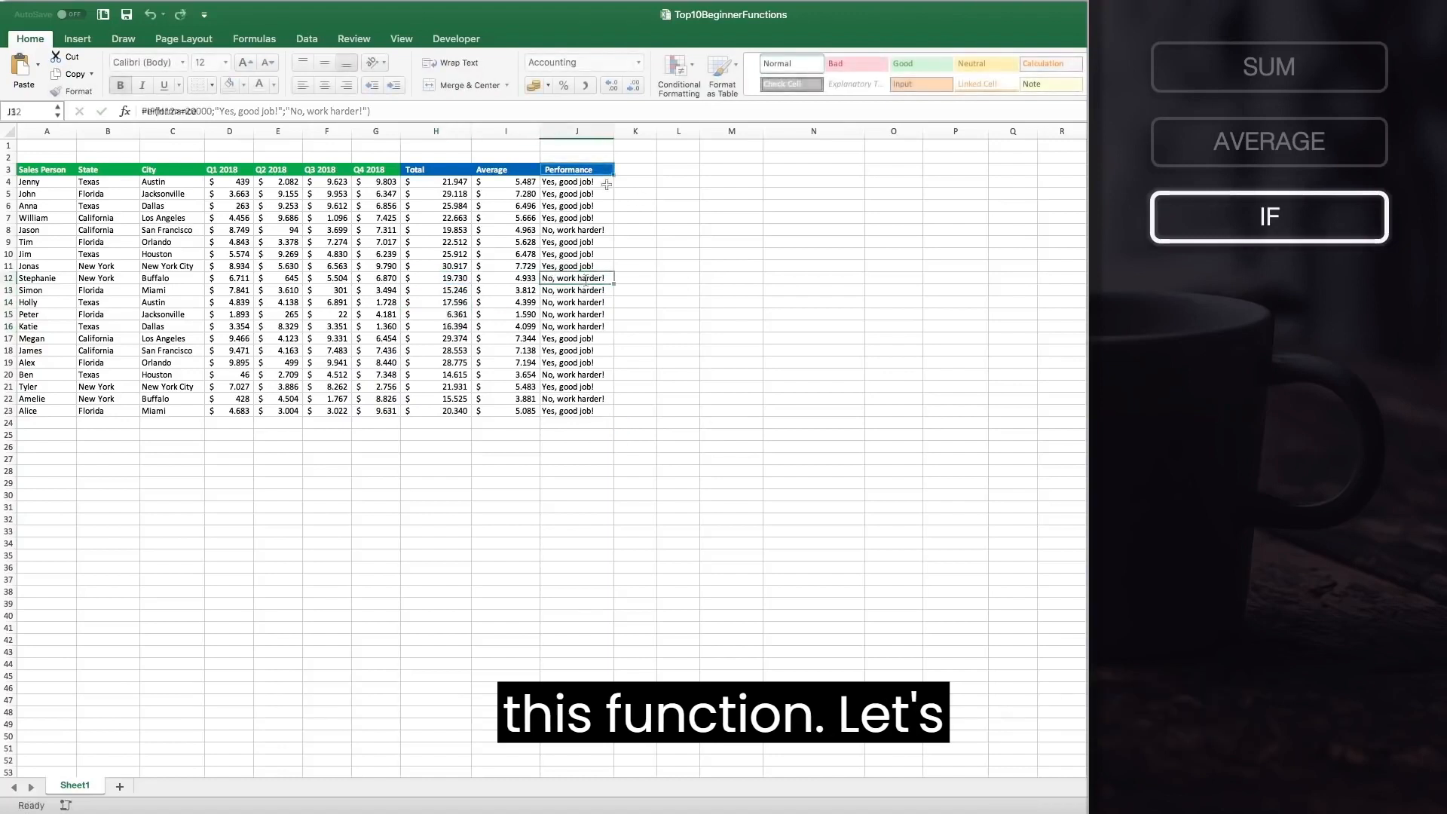
{"action": "key", "text": "super+c"}
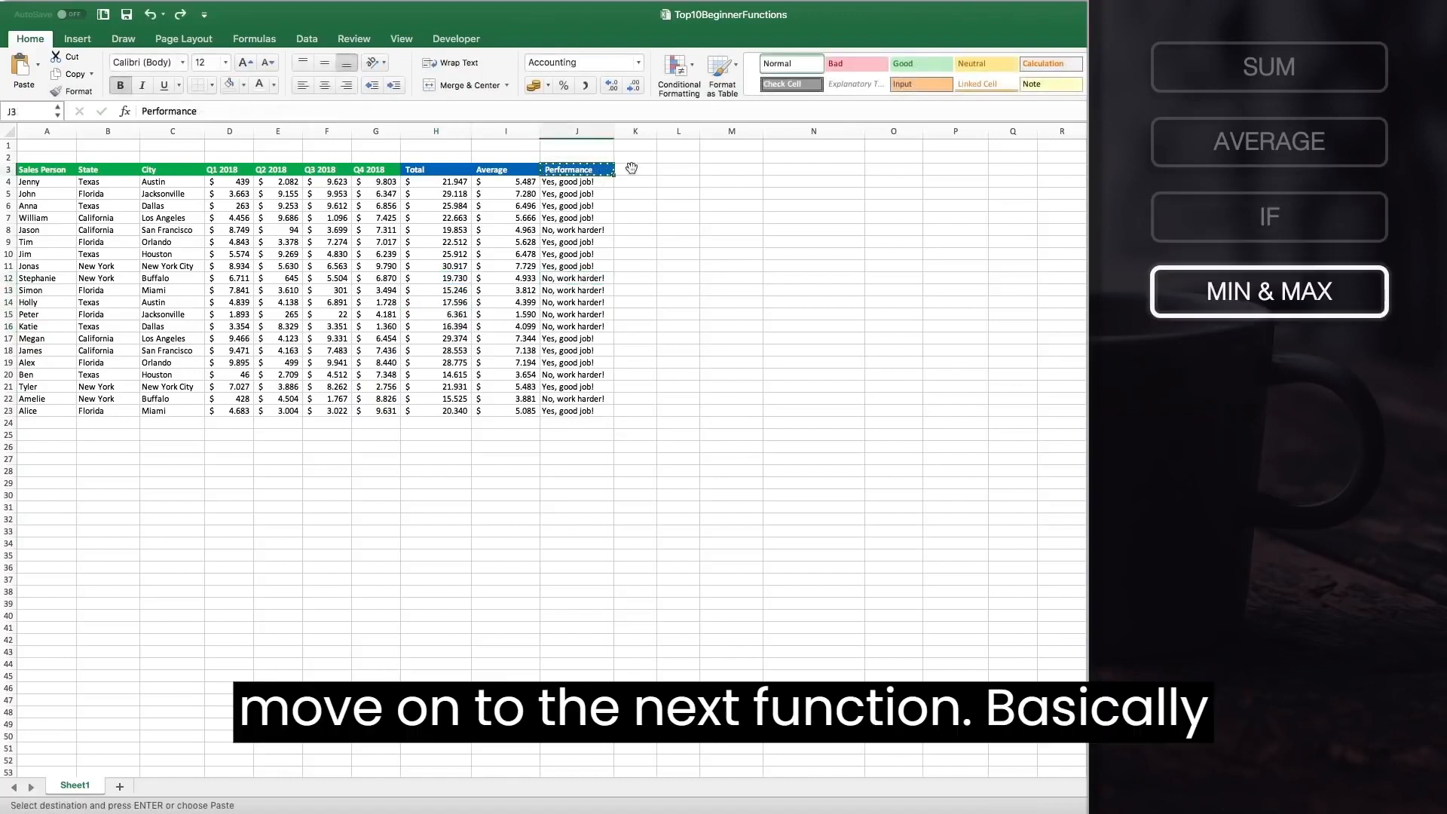
{"action": "left_click", "coordinate": [631, 169]}
{"action": "key", "text": "super+v"}
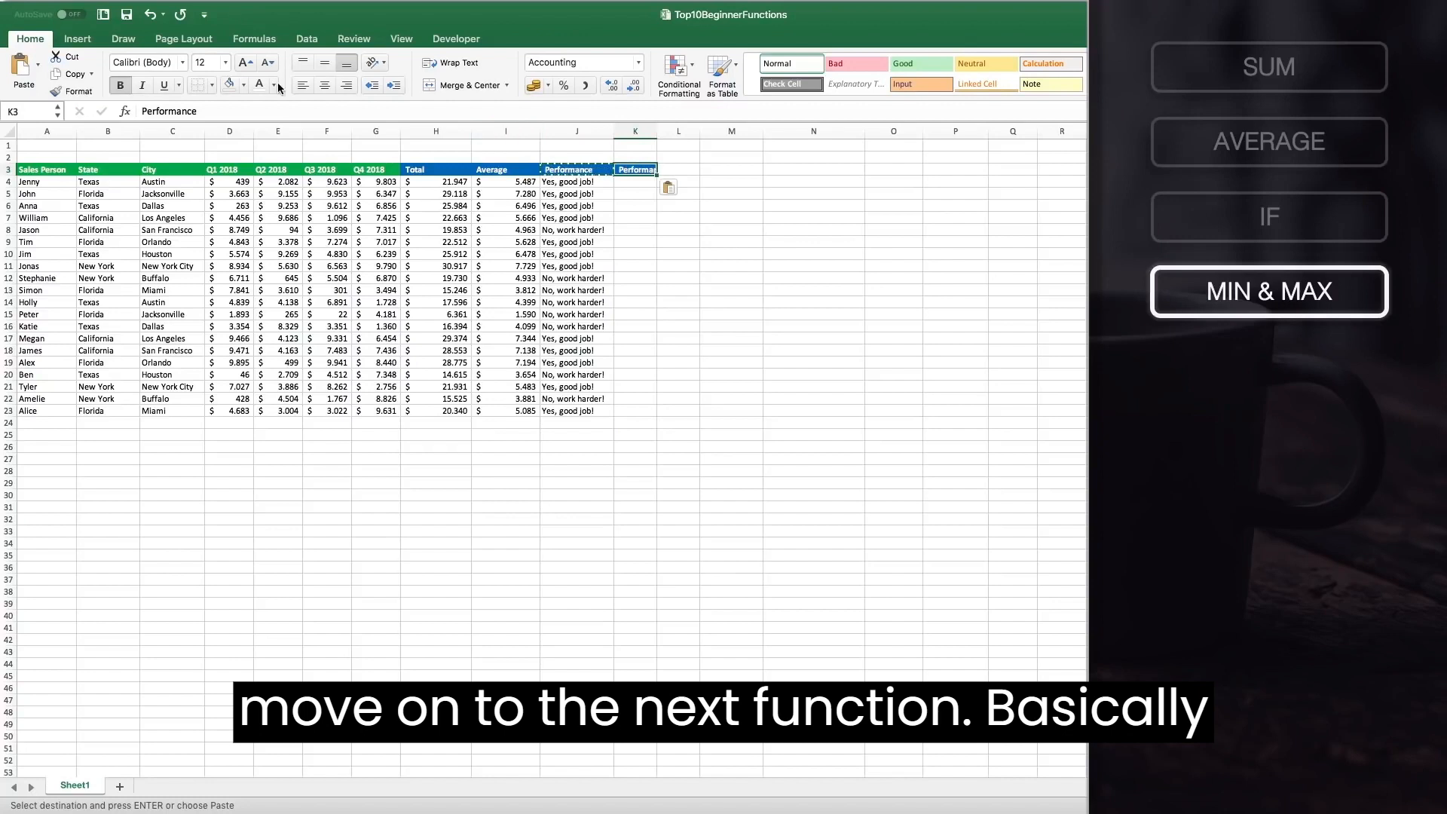
{"action": "left_click_drag", "start_coordinate": [225, 110], "coordinate": [111, 109]}
{"action": "type", "text": "Min"}
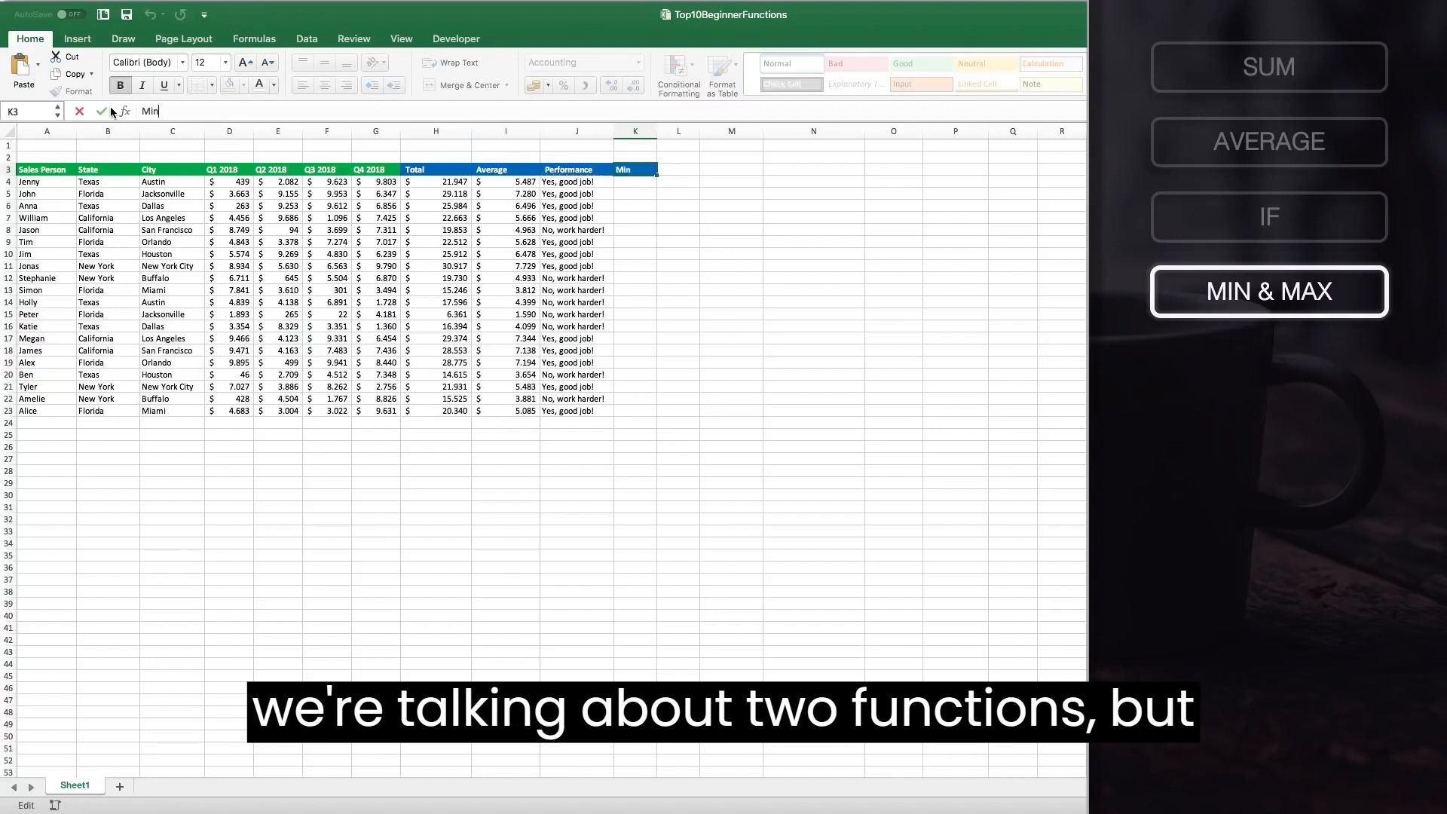
{"action": "key", "text": "Return"}
Copy the Min header into L3 and rename it Max.
{"action": "left_click", "coordinate": [637, 169]}
{"action": "key", "text": "super+c"}
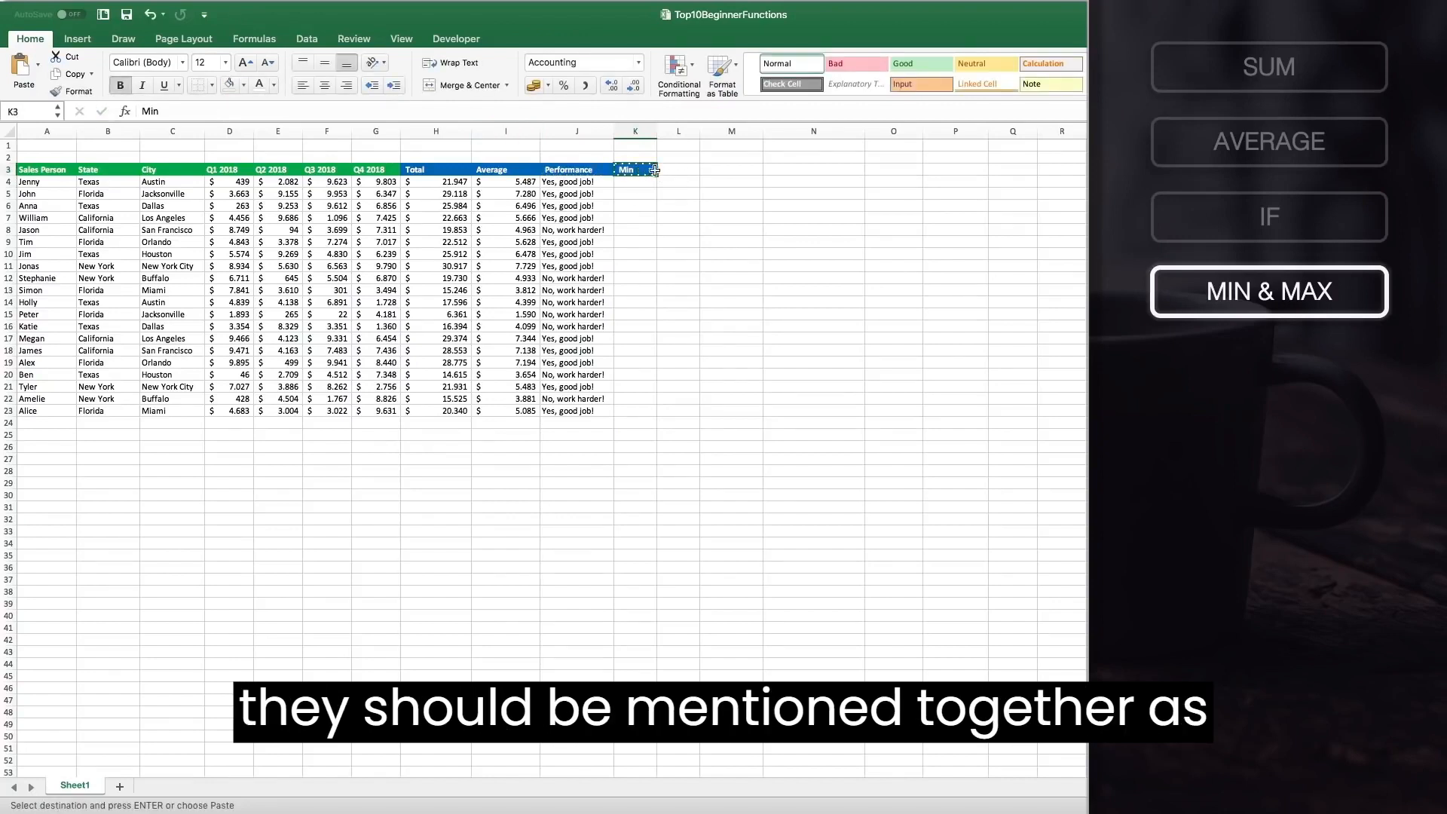
{"action": "left_click", "coordinate": [678, 169]}
{"action": "key", "text": "super+v"}
{"action": "double_click", "coordinate": [688, 169]}
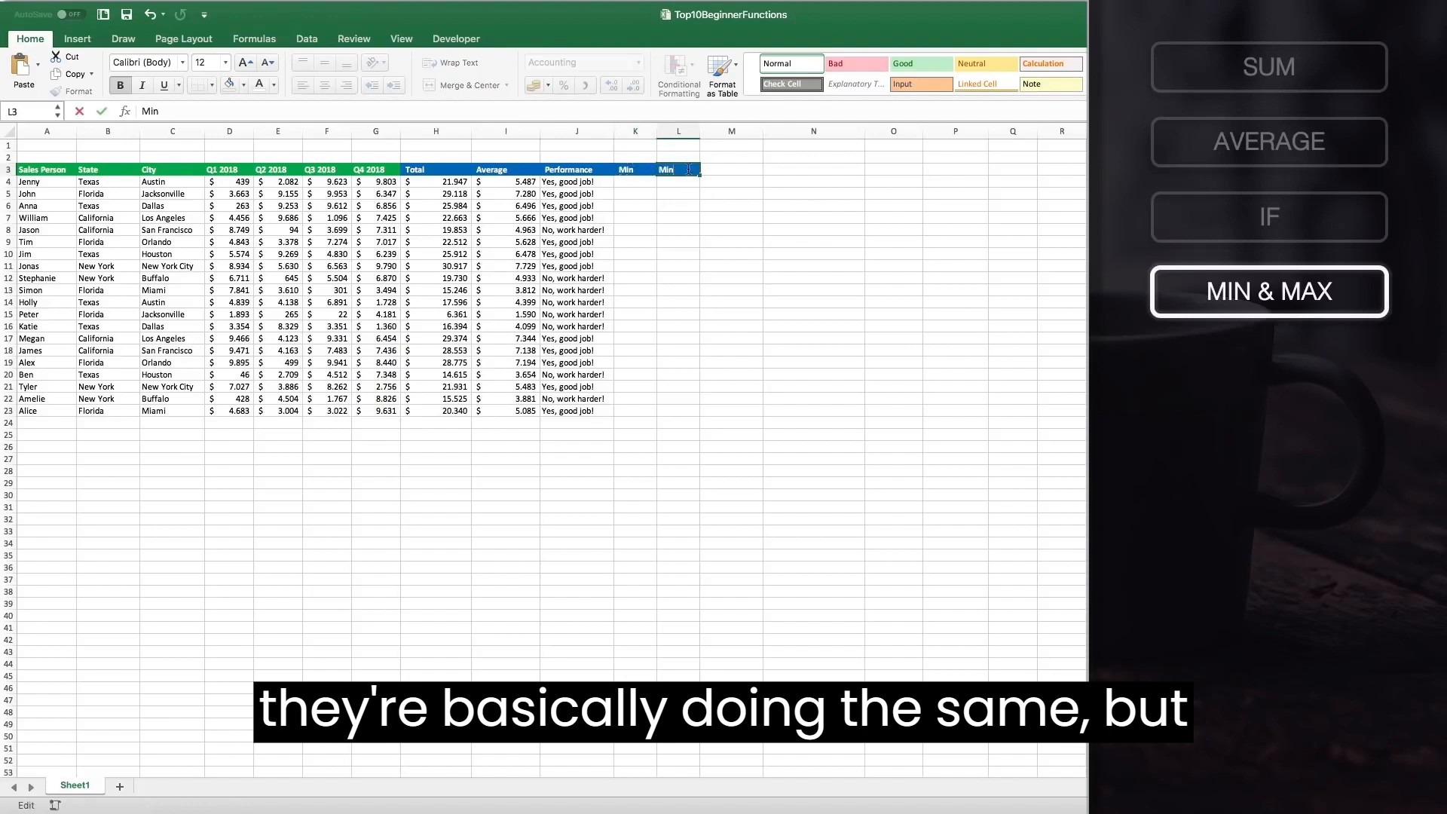
{"action": "key", "text": "BackSpace"}
{"action": "key", "text": "BackSpace"}
{"action": "key", "text": "BackSpace"}
{"action": "type", "text": "Max"}
{"action": "key", "text": "Return"}
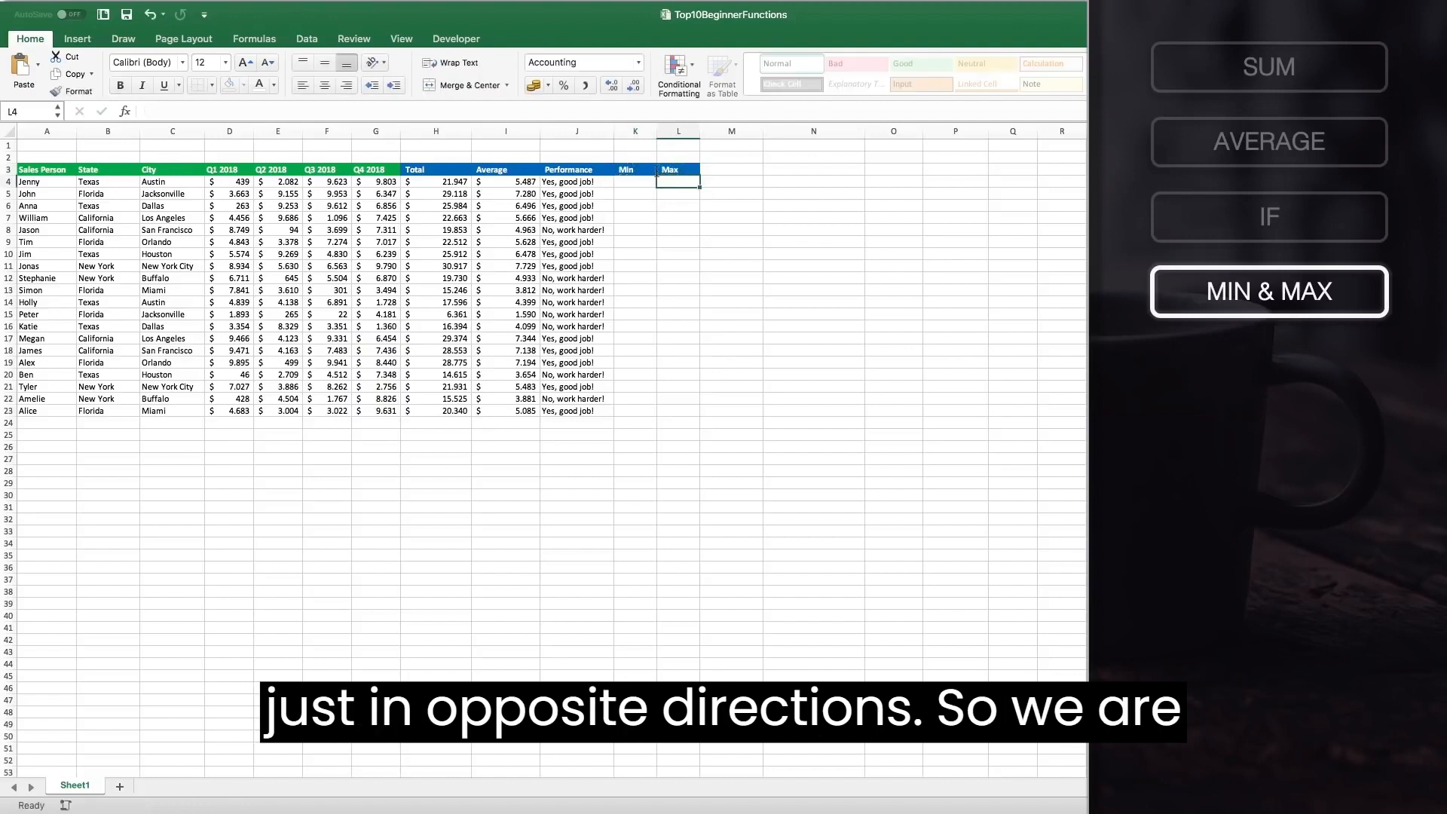
Enter =MIN(D4:G4) in K4 to get the lowest quarterly sales value for the first row.
{"action": "left_click", "coordinate": [635, 183]}
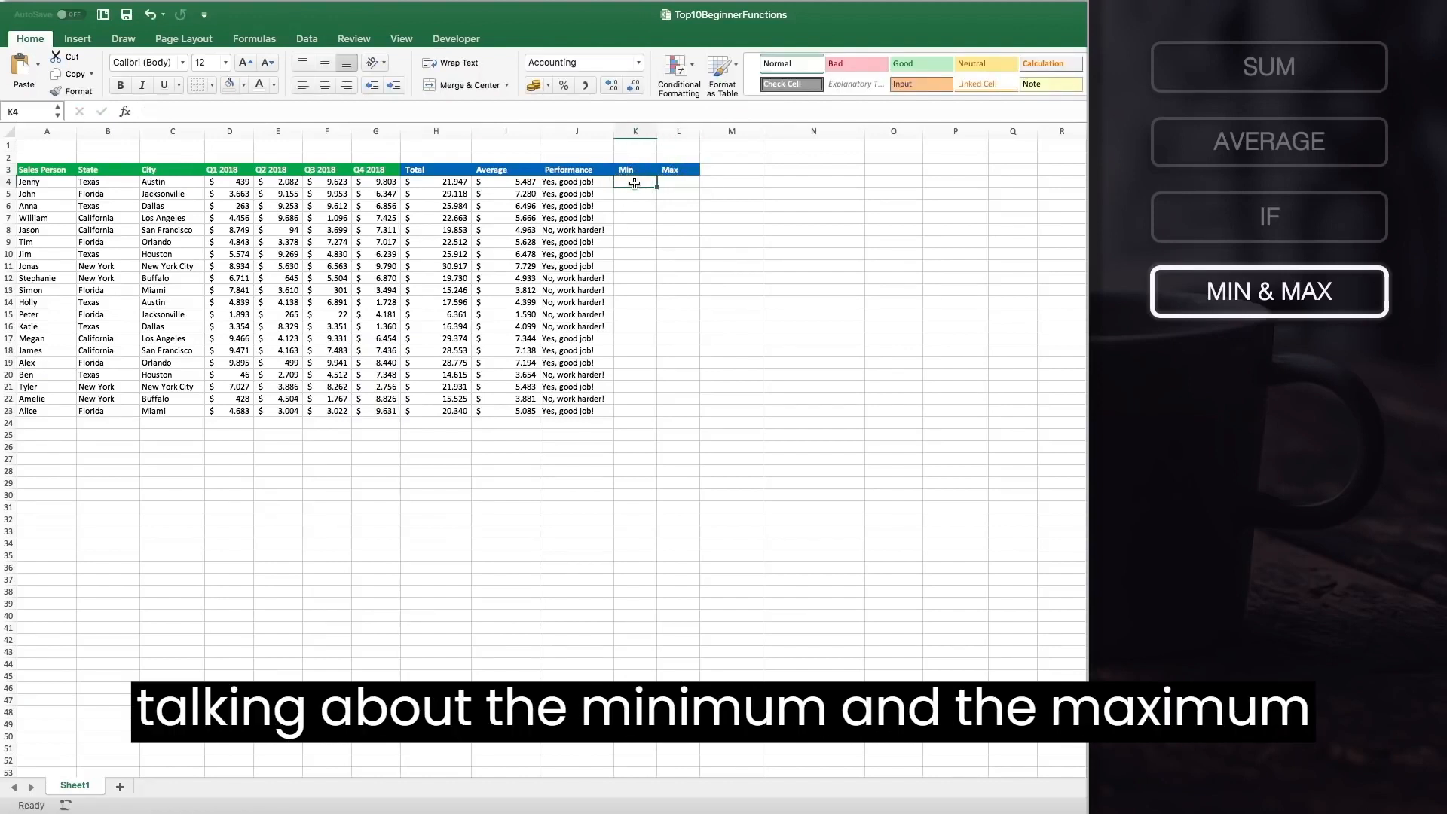
{"action": "type", "text": "=MIN"}
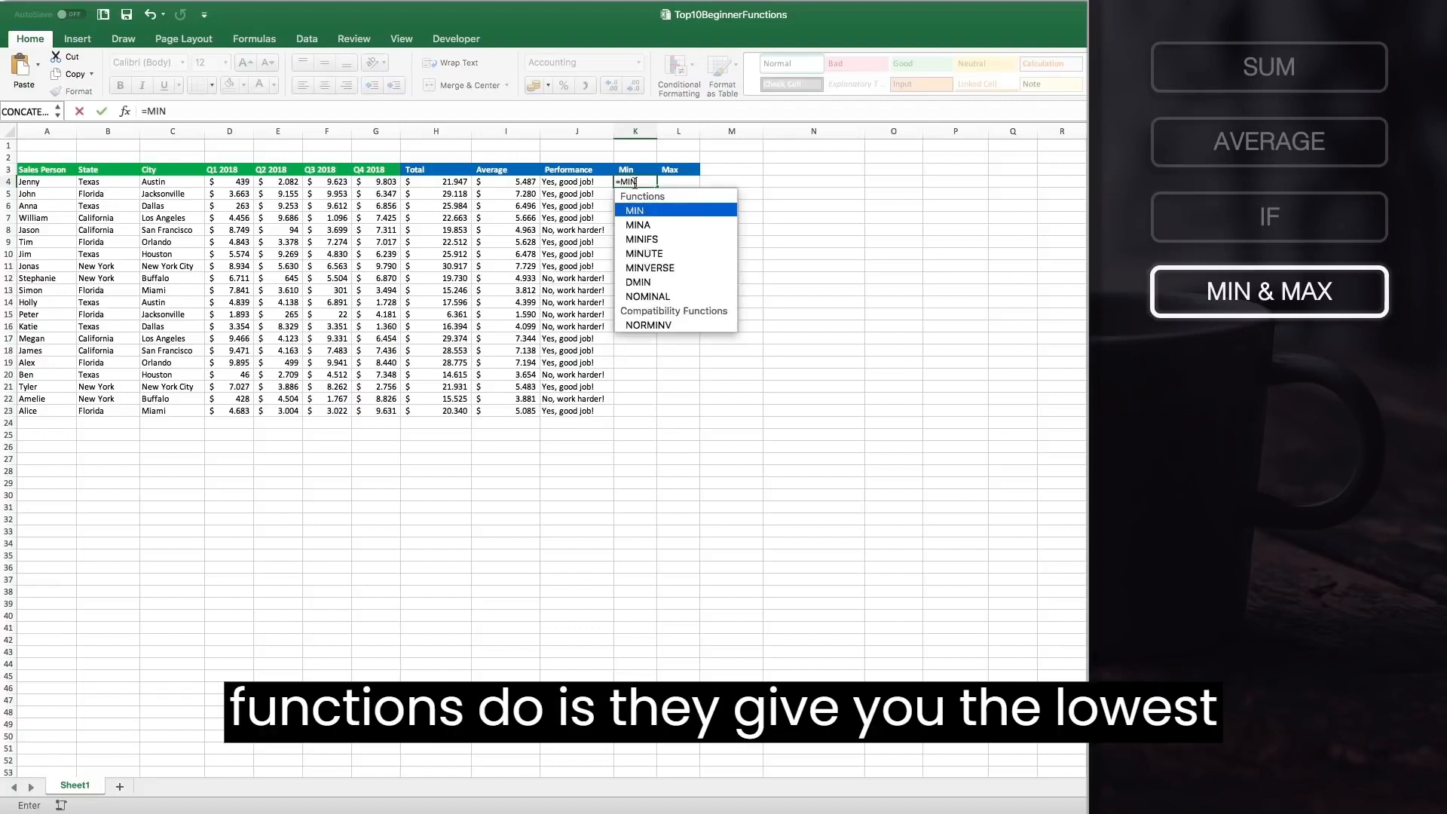
{"action": "type", "text": "("}
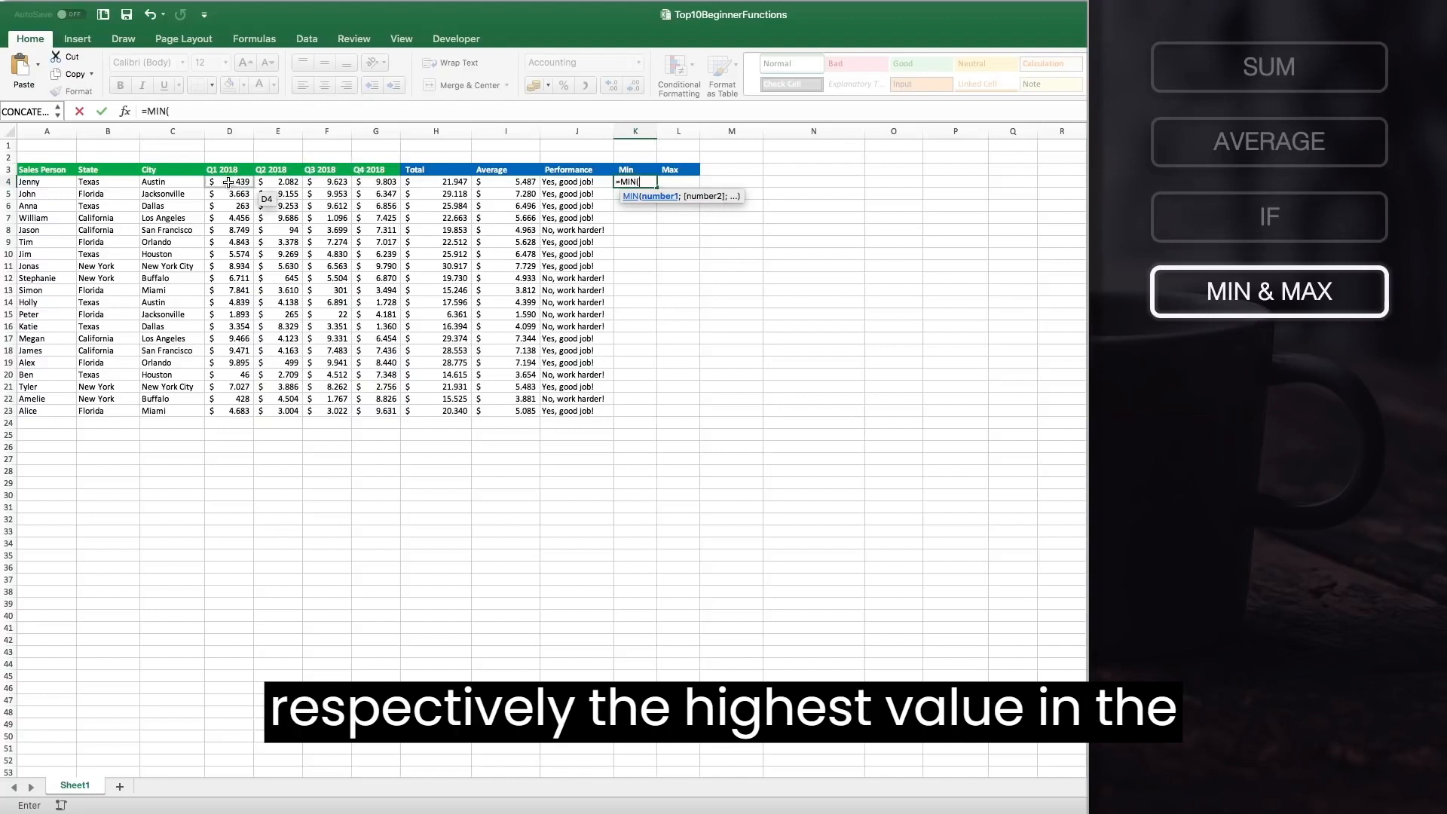
{"action": "left_click_drag", "start_coordinate": [227, 182], "coordinate": [374, 181]}
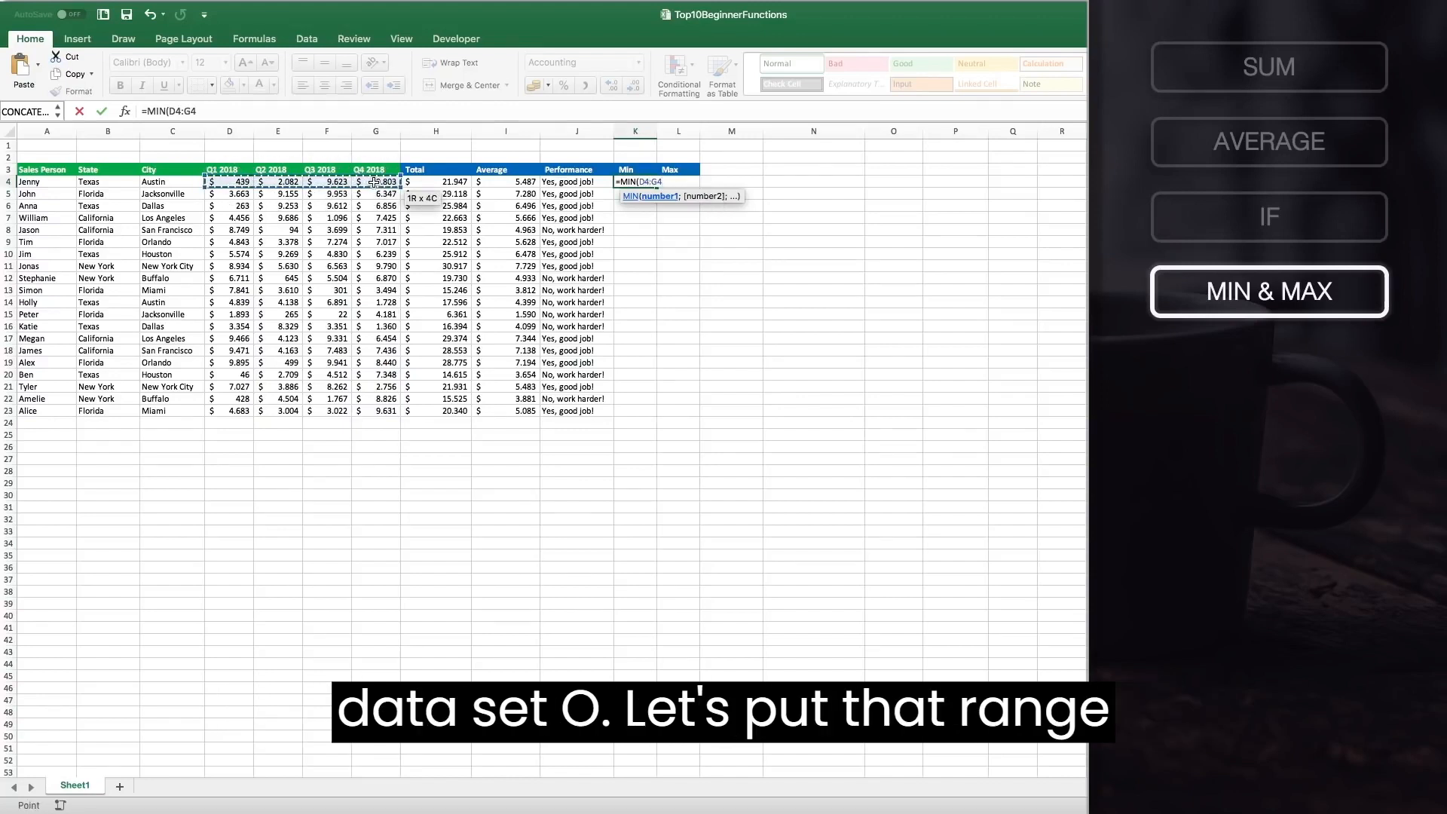
{"action": "type", "text": ")"}
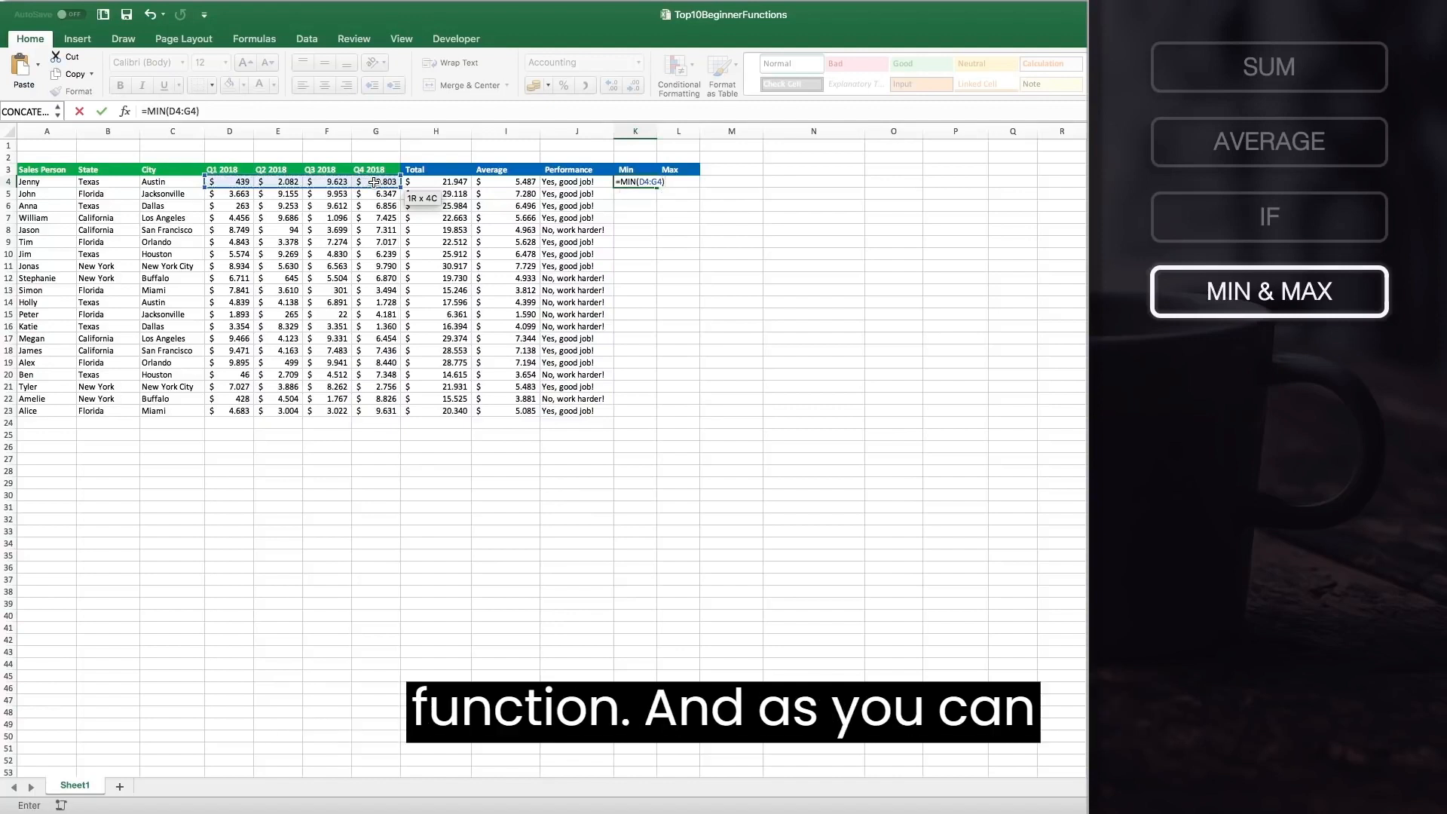
{"action": "key", "text": "Return"}
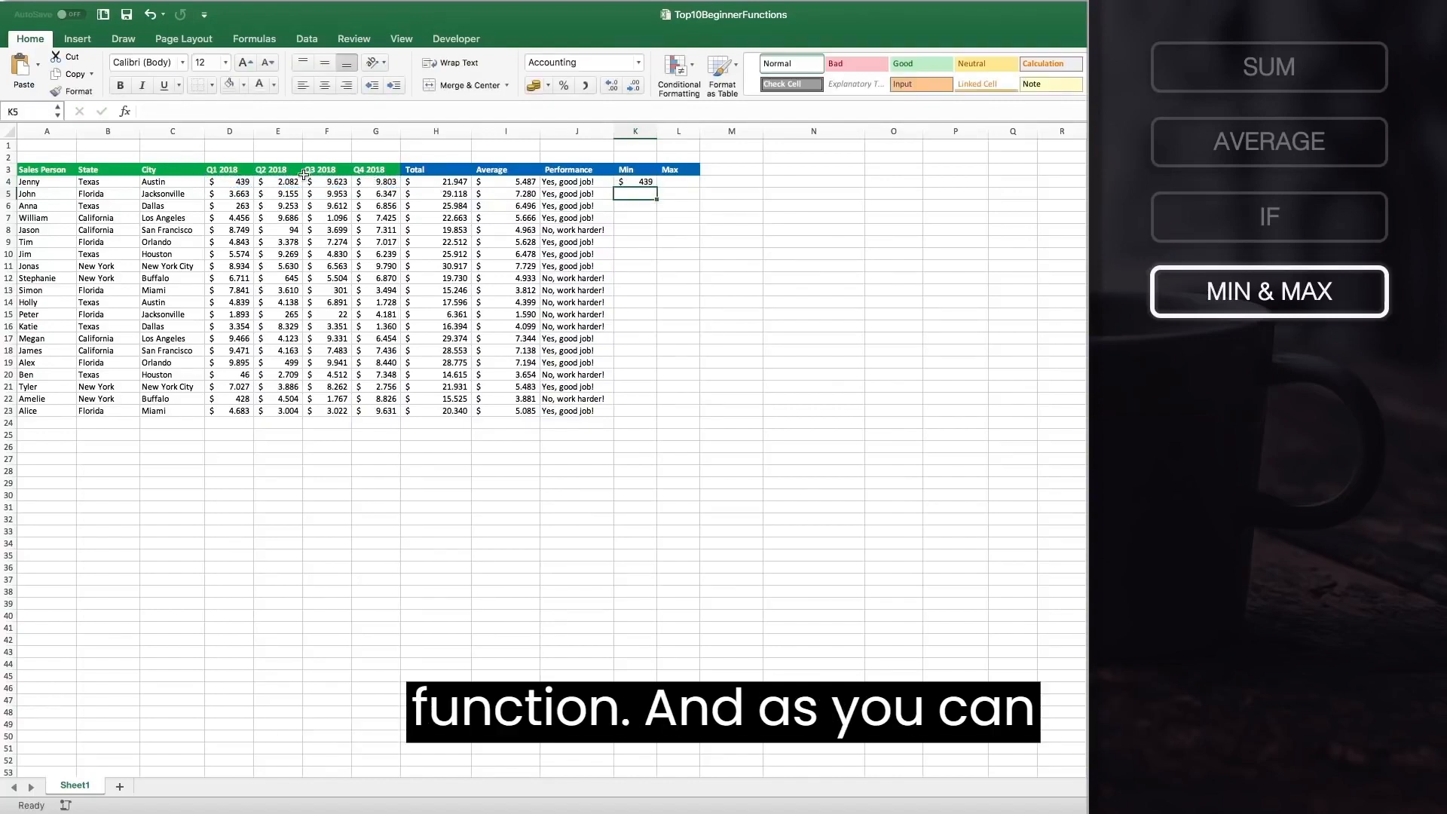
Enter =MAX(D4:G4) in L4 to get the highest quarterly sales value for the first row.
{"action": "left_click", "coordinate": [235, 183]}
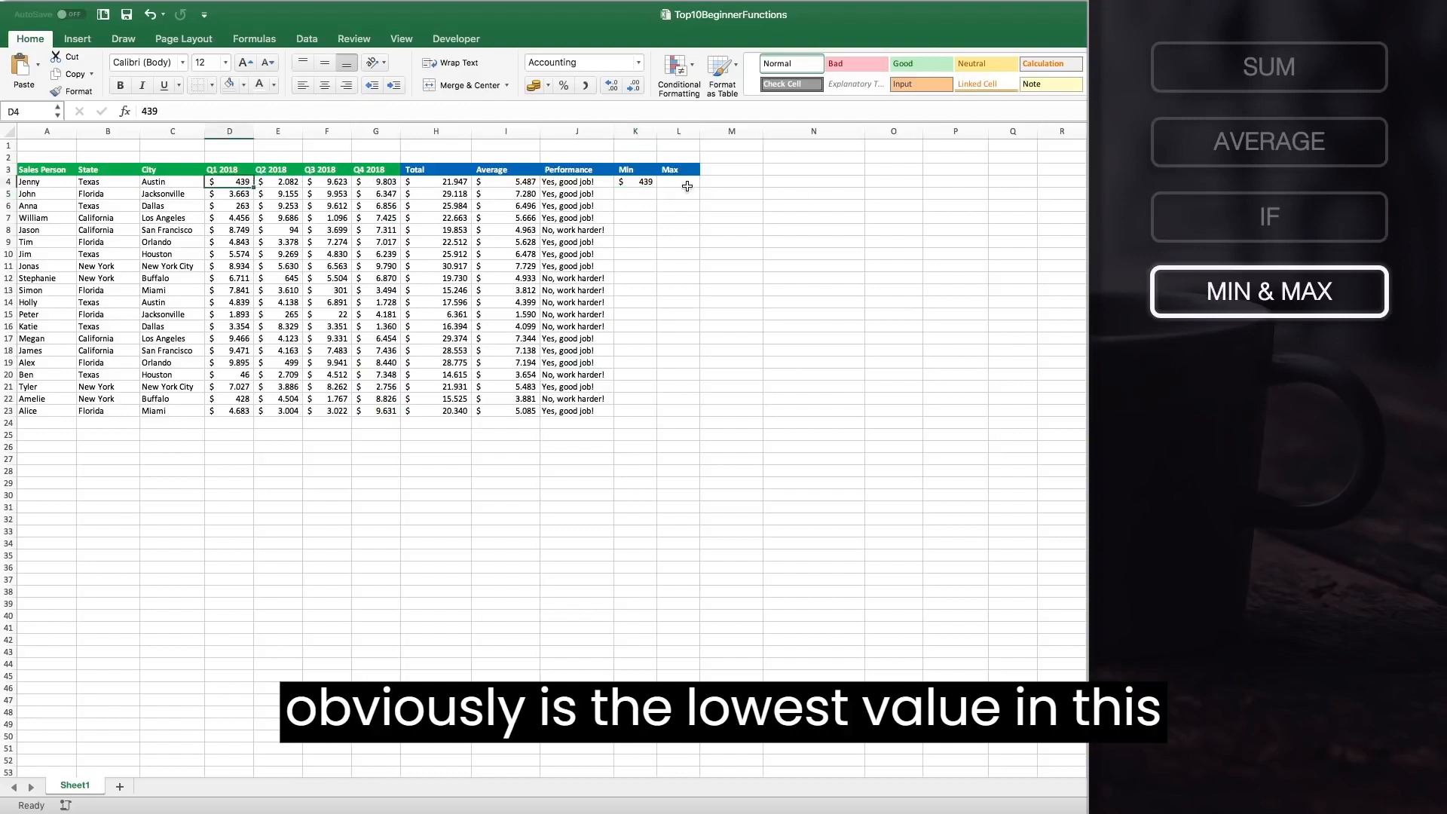
{"action": "left_click", "coordinate": [686, 185]}
{"action": "type", "text": "=MAX("}
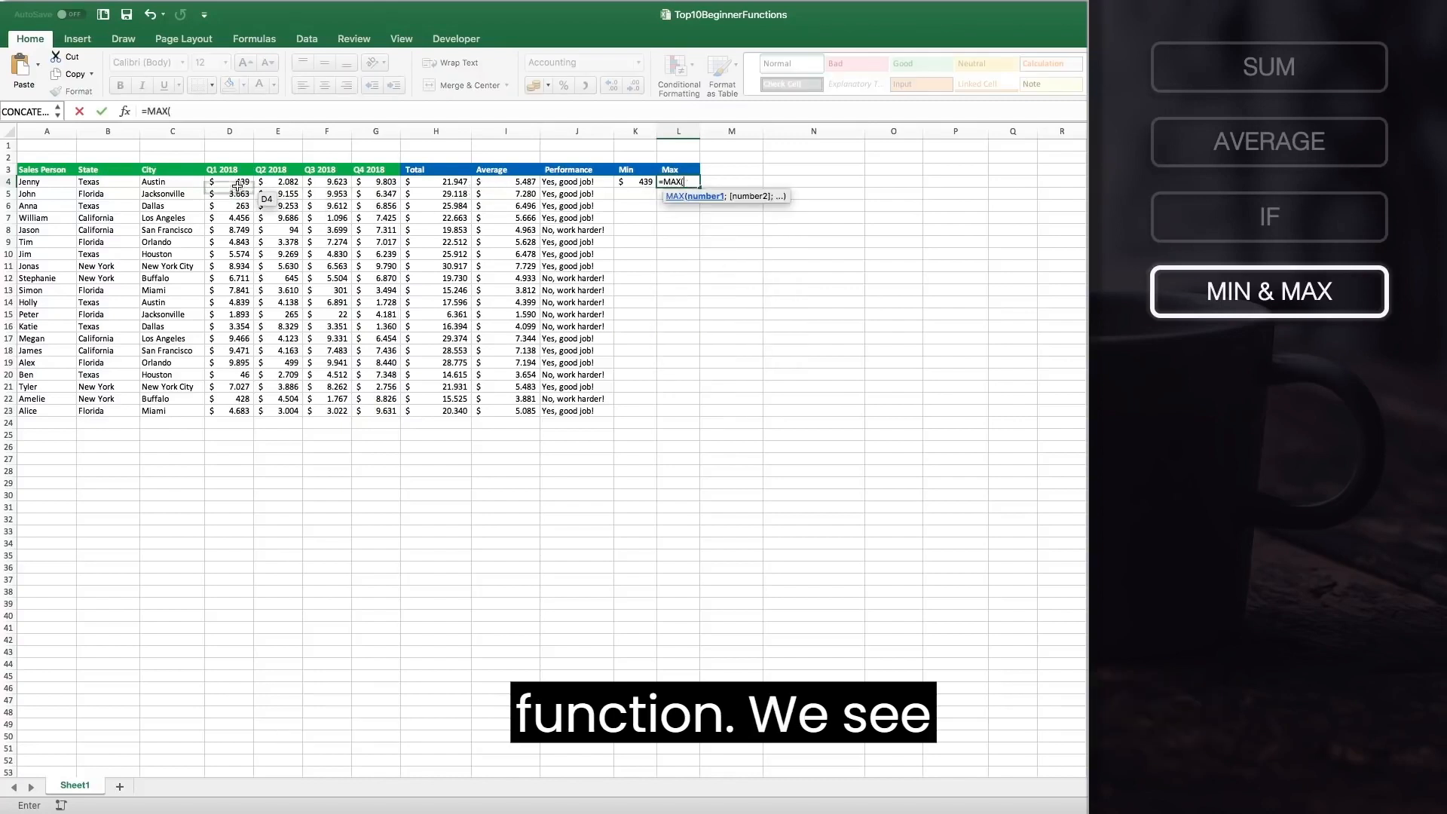
{"action": "left_click_drag", "start_coordinate": [219, 183], "coordinate": [372, 182]}
{"action": "key", "text": "Return"}
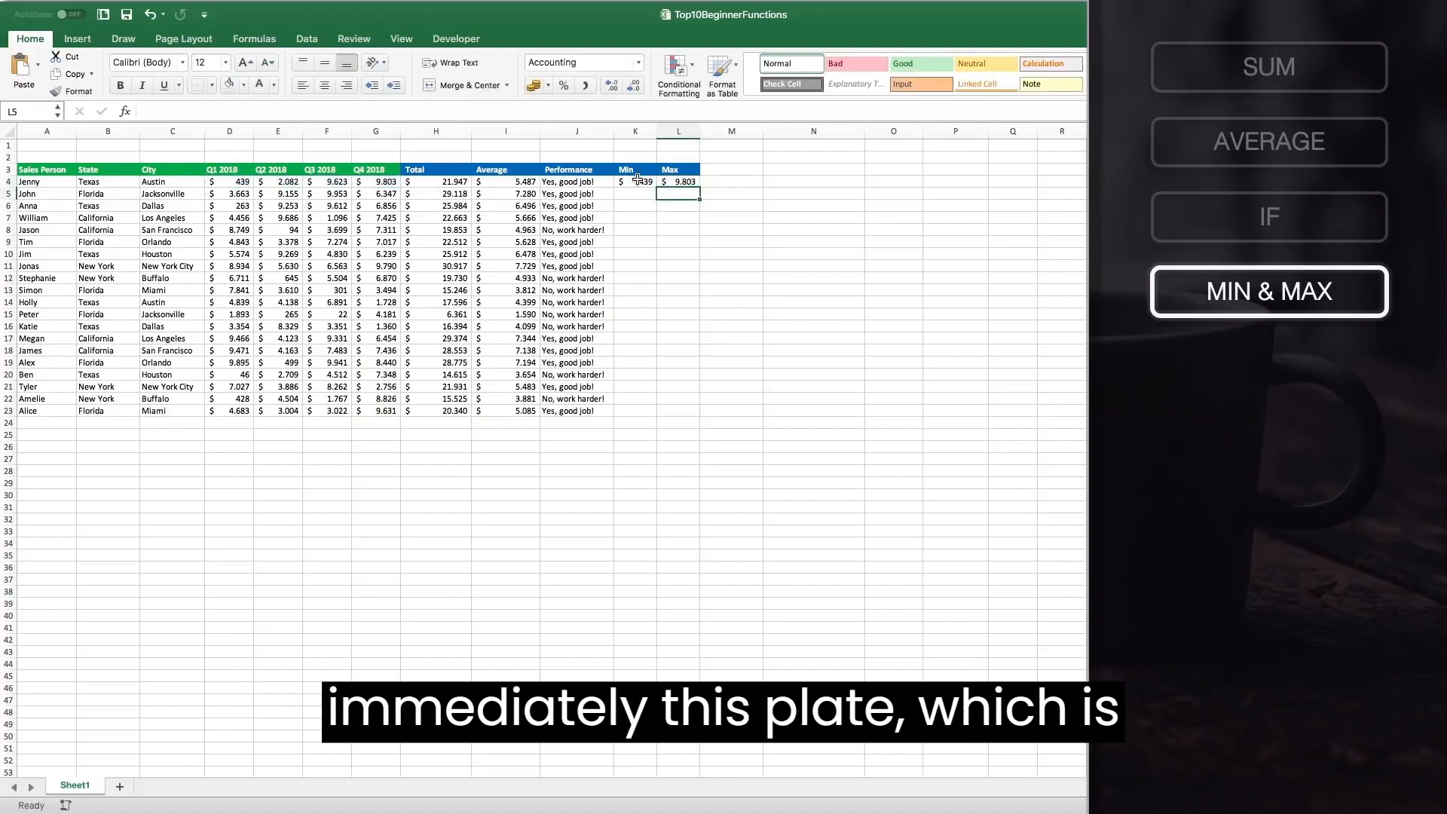
Fill the K4 and L4 Min and Max formulas down through row 23 and check the results in several rows.
{"action": "left_click_drag", "start_coordinate": [637, 181], "coordinate": [678, 182]}
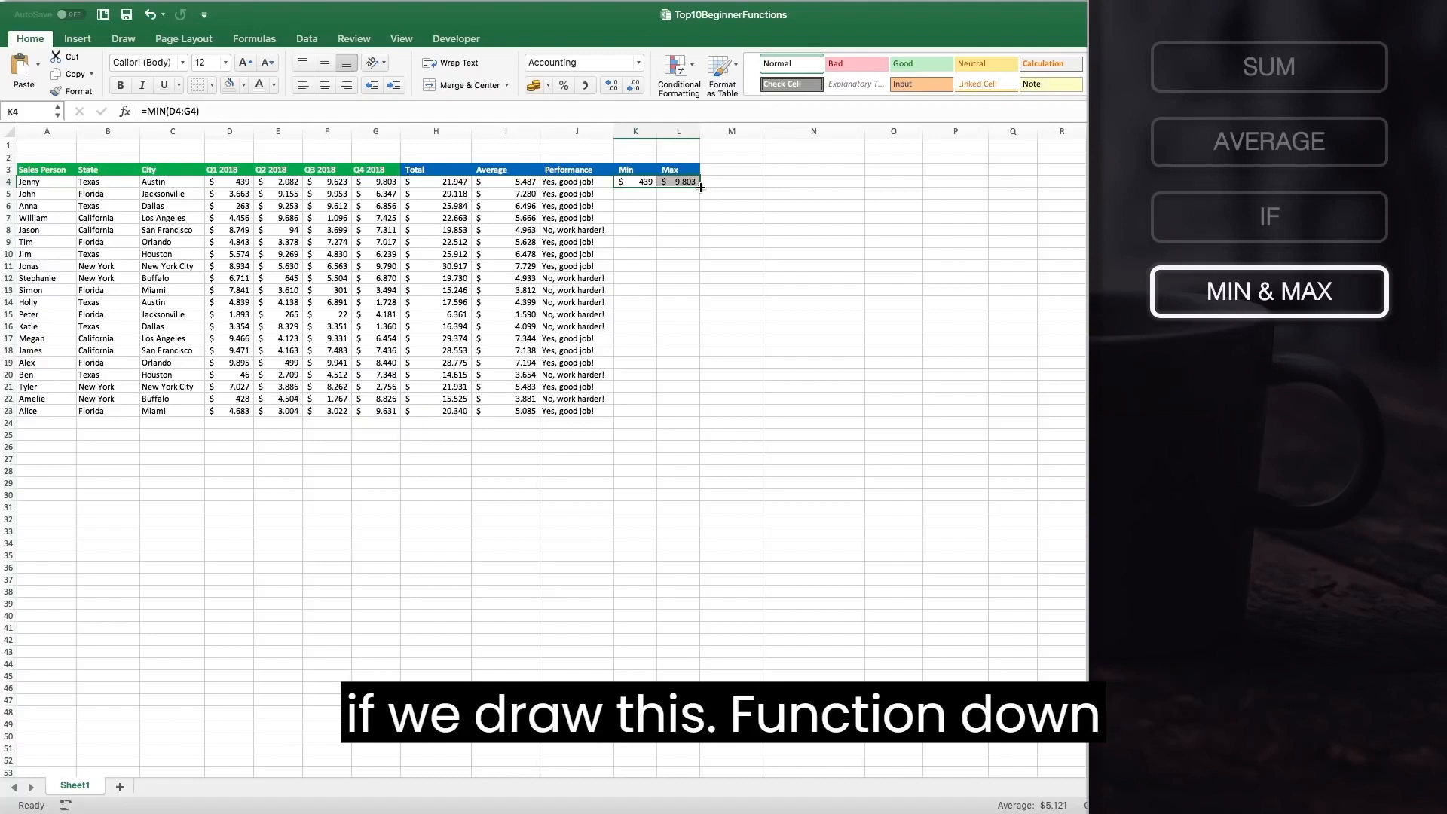
{"action": "left_click_drag", "start_coordinate": [701, 187], "coordinate": [699, 413]}
{"action": "left_click", "coordinate": [641, 411]}
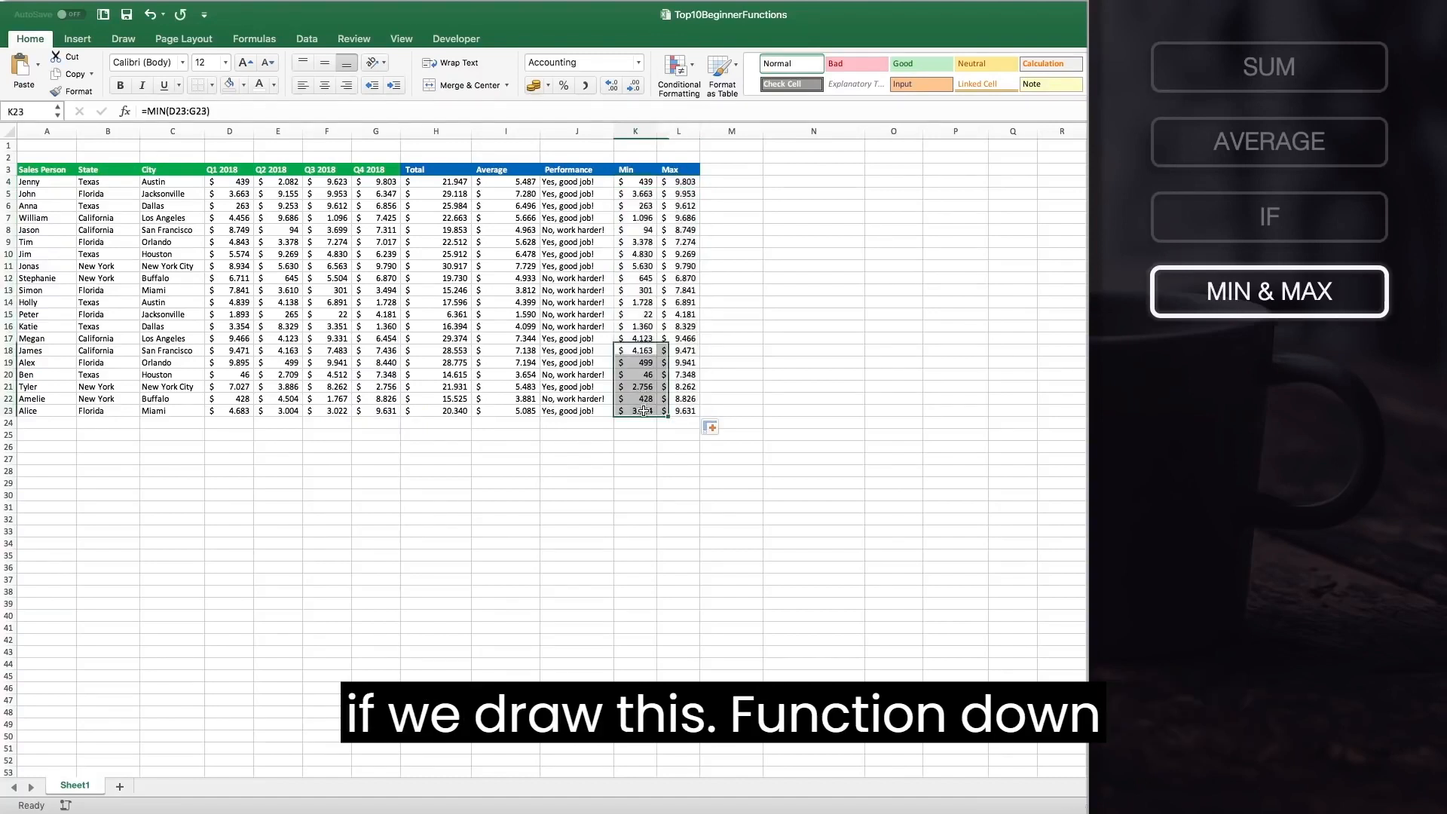
{"action": "left_click", "coordinate": [679, 409]}
{"action": "left_click", "coordinate": [641, 373]}
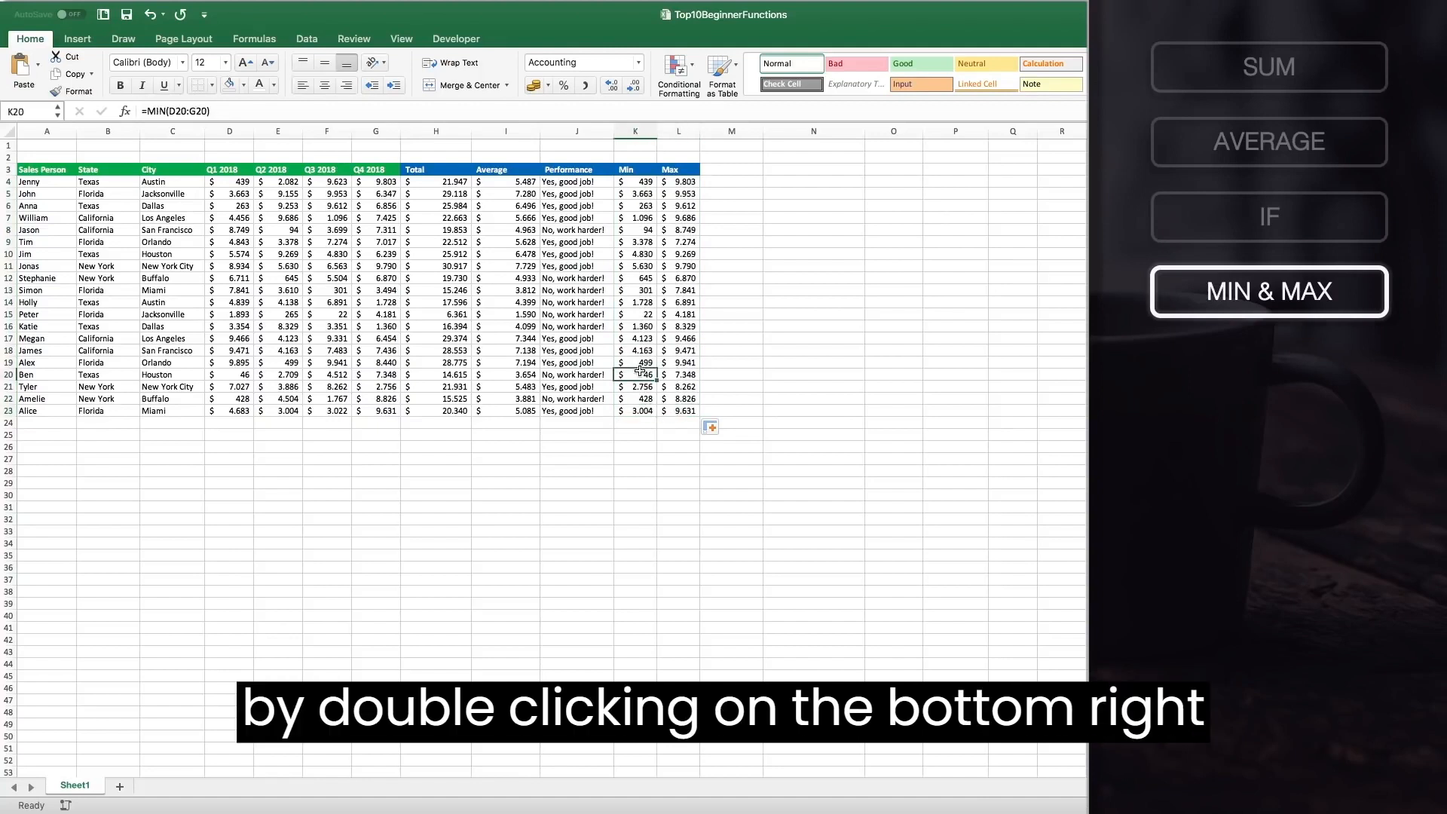
{"action": "left_click_drag", "start_coordinate": [641, 372], "coordinate": [673, 374]}
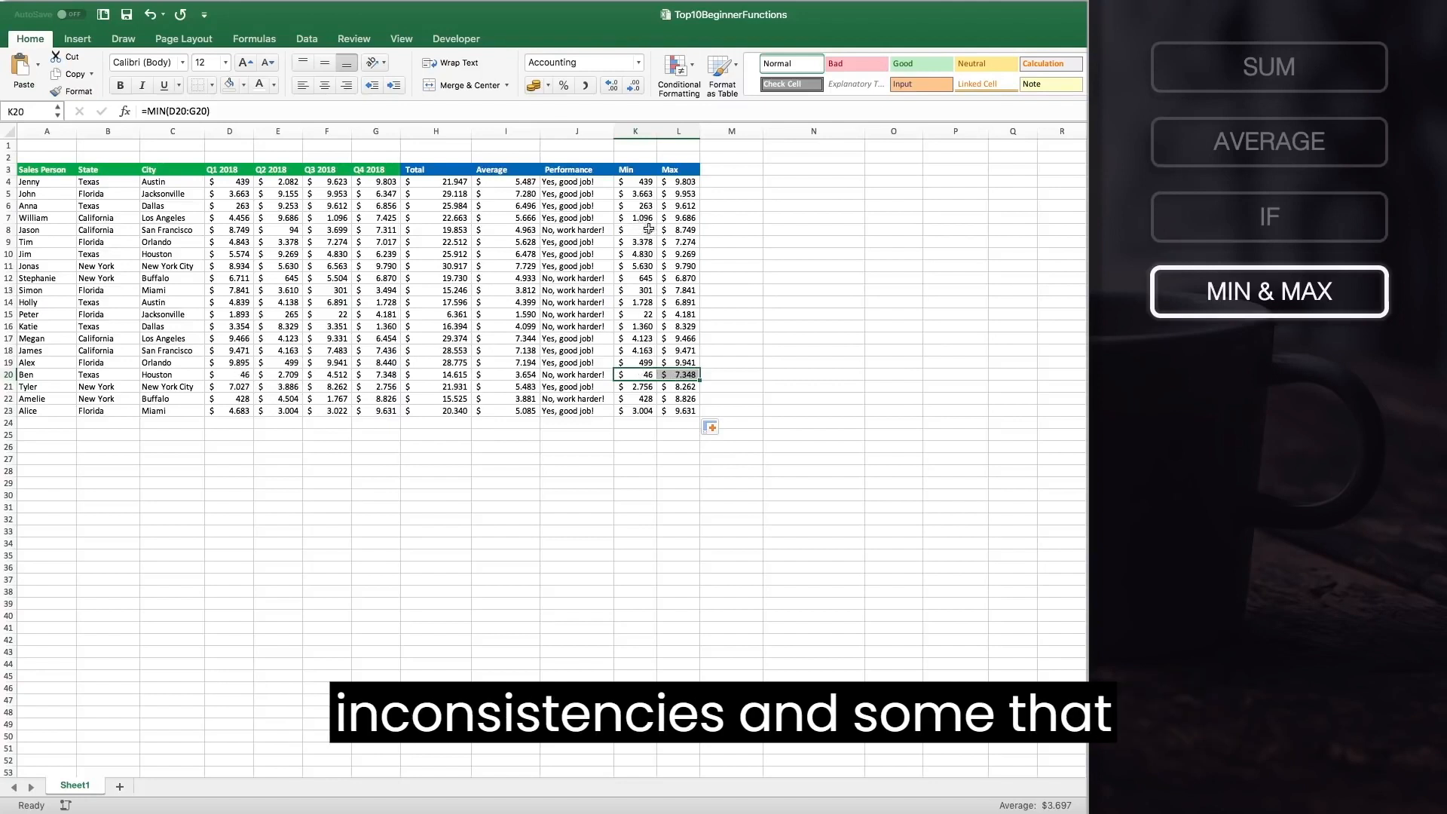
{"action": "left_click", "coordinate": [635, 254]}
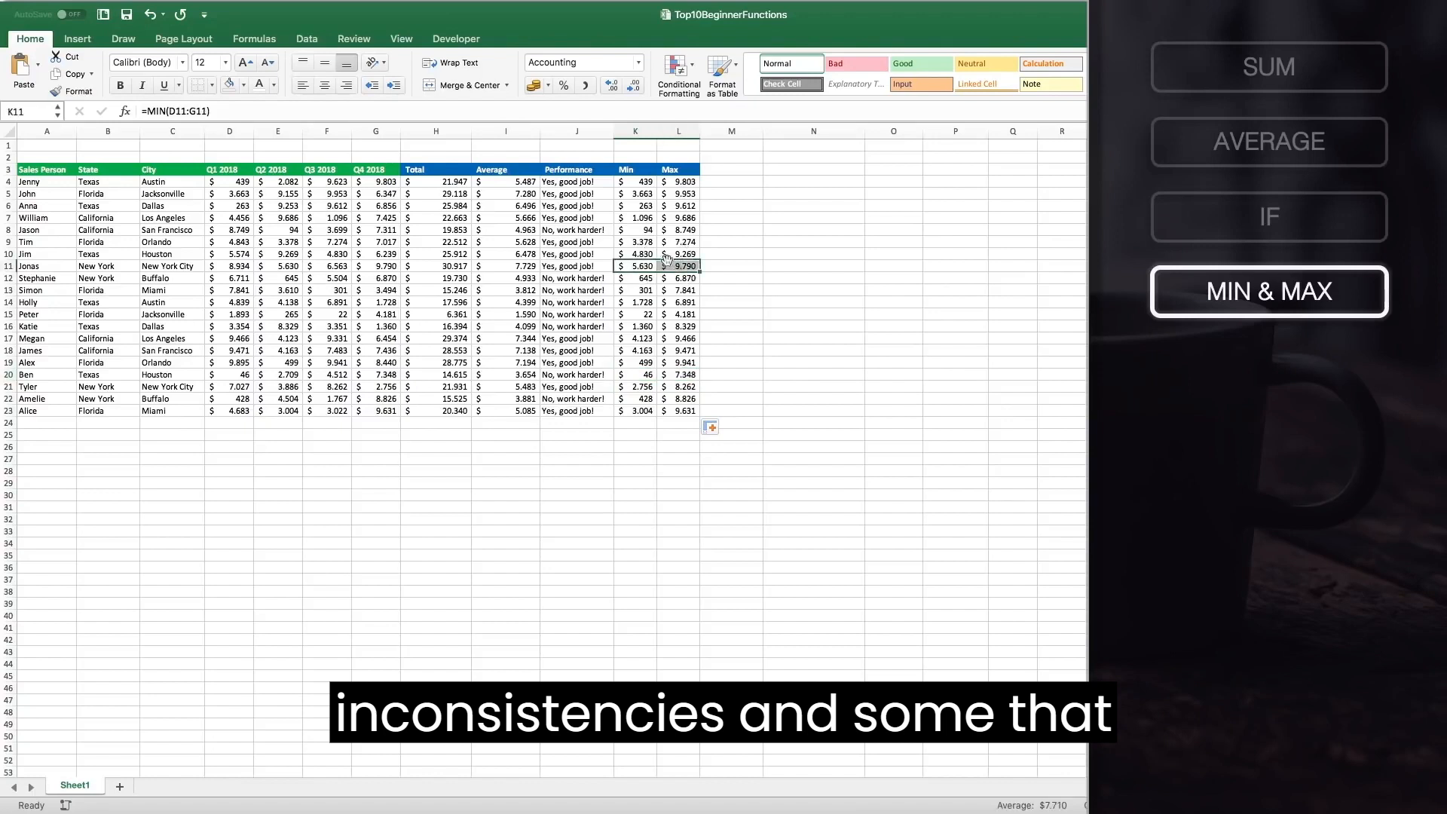
{"action": "left_click_drag", "start_coordinate": [635, 229], "coordinate": [676, 227]}
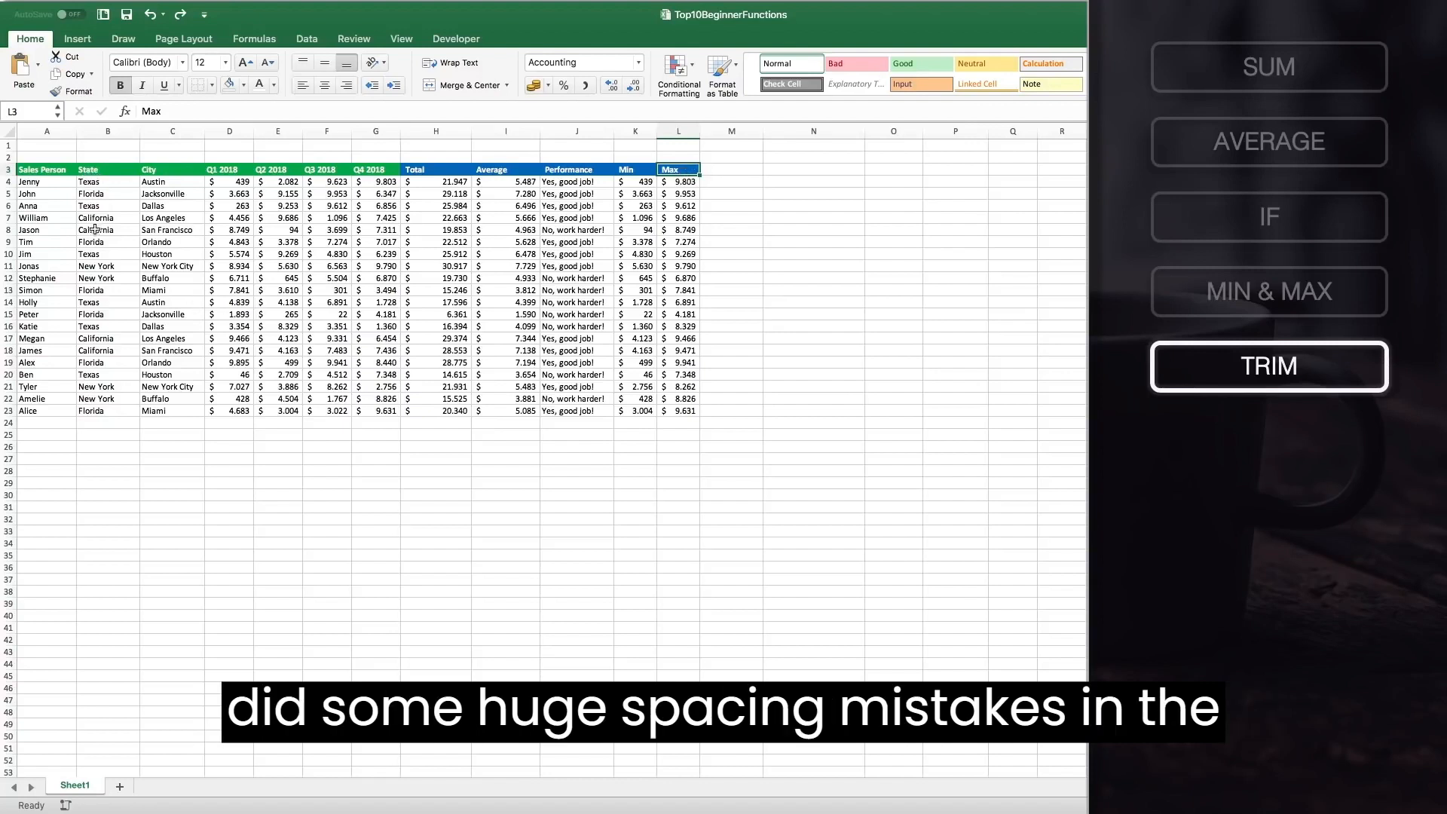
Examine the State column entries for extra leading and in-between spaces.
{"action": "double_click", "coordinate": [85, 182]}
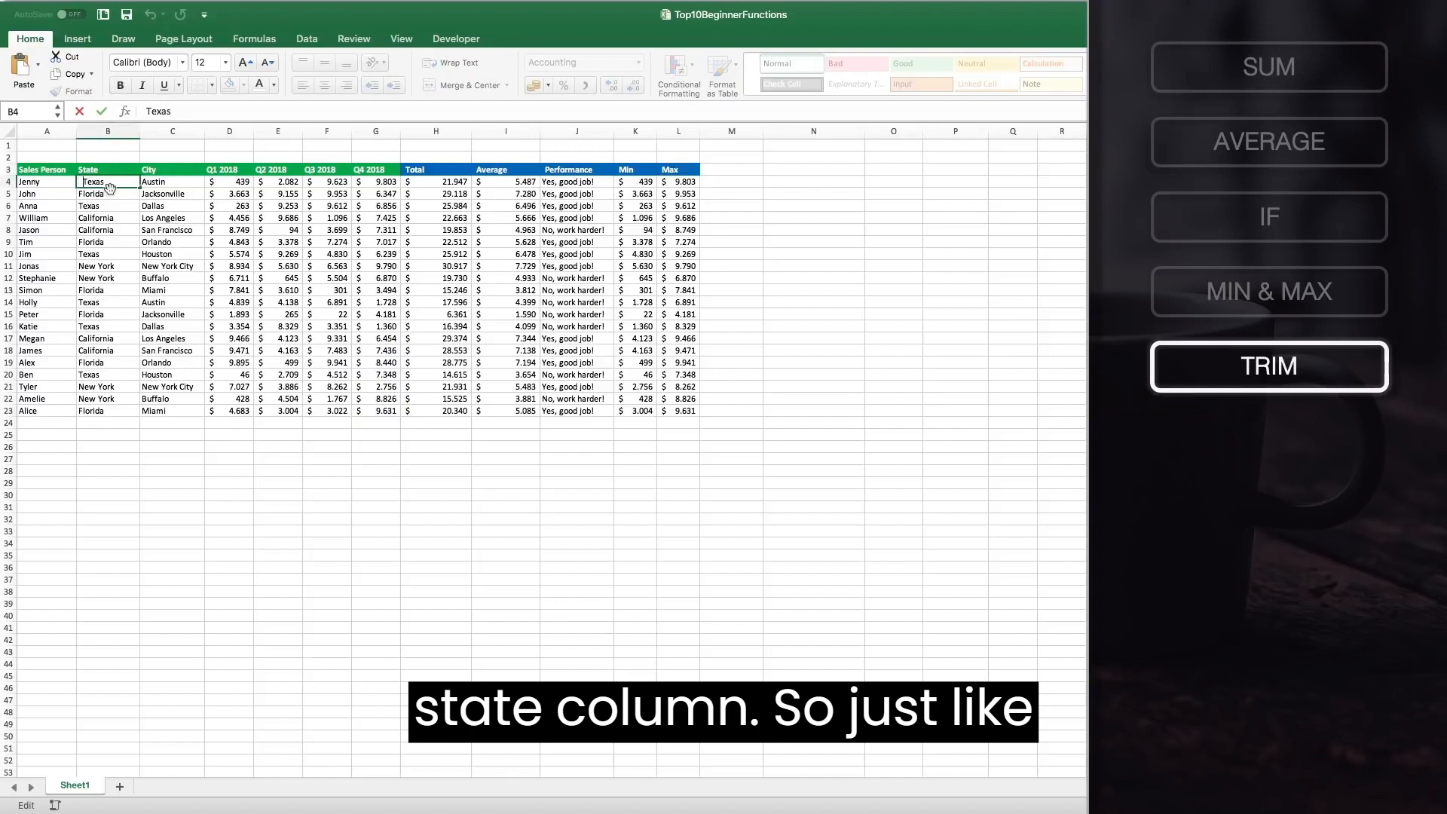
{"action": "double_click", "coordinate": [90, 194]}
{"action": "key", "text": "Home"}
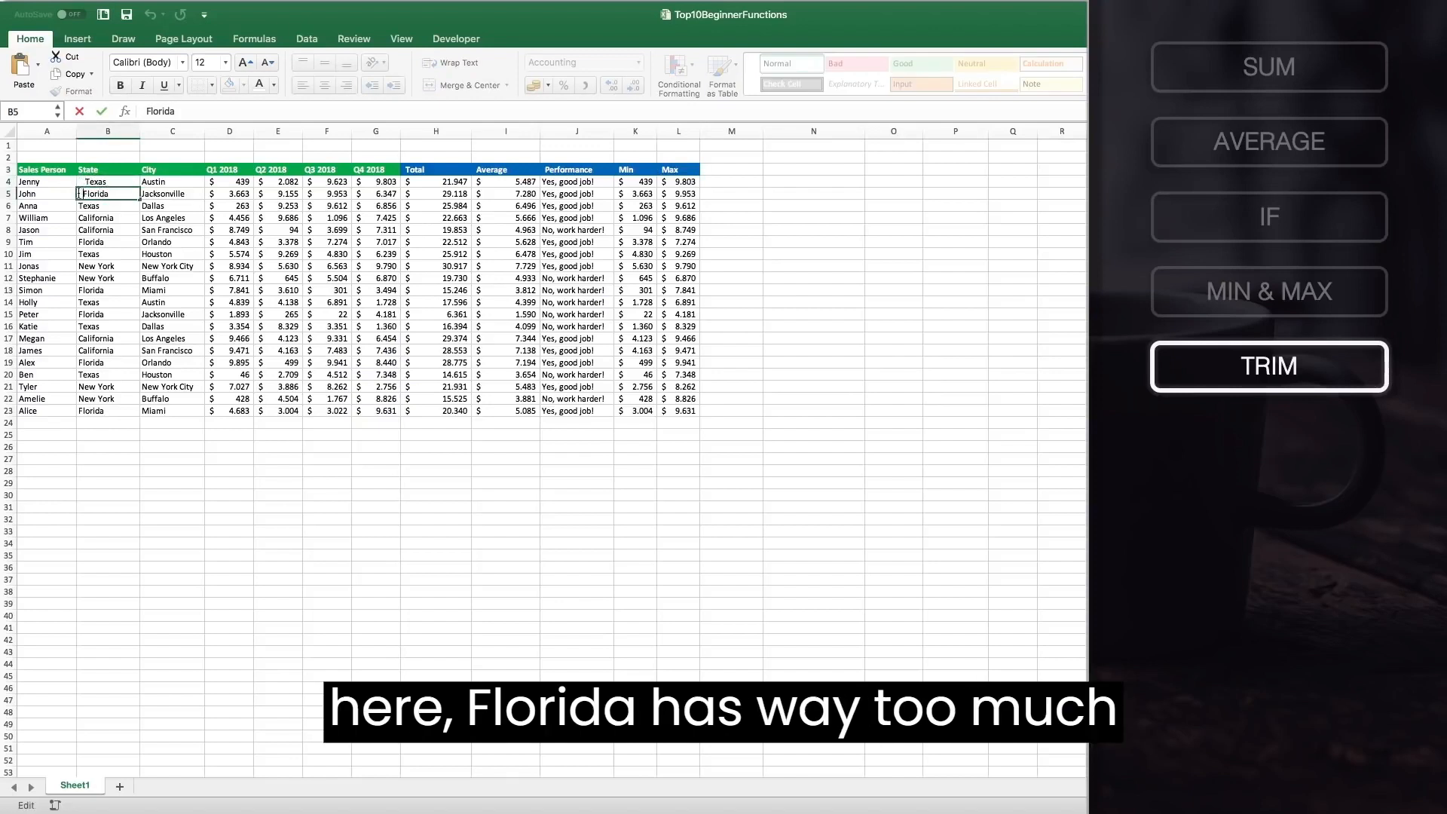
{"action": "left_click", "coordinate": [122, 195]}
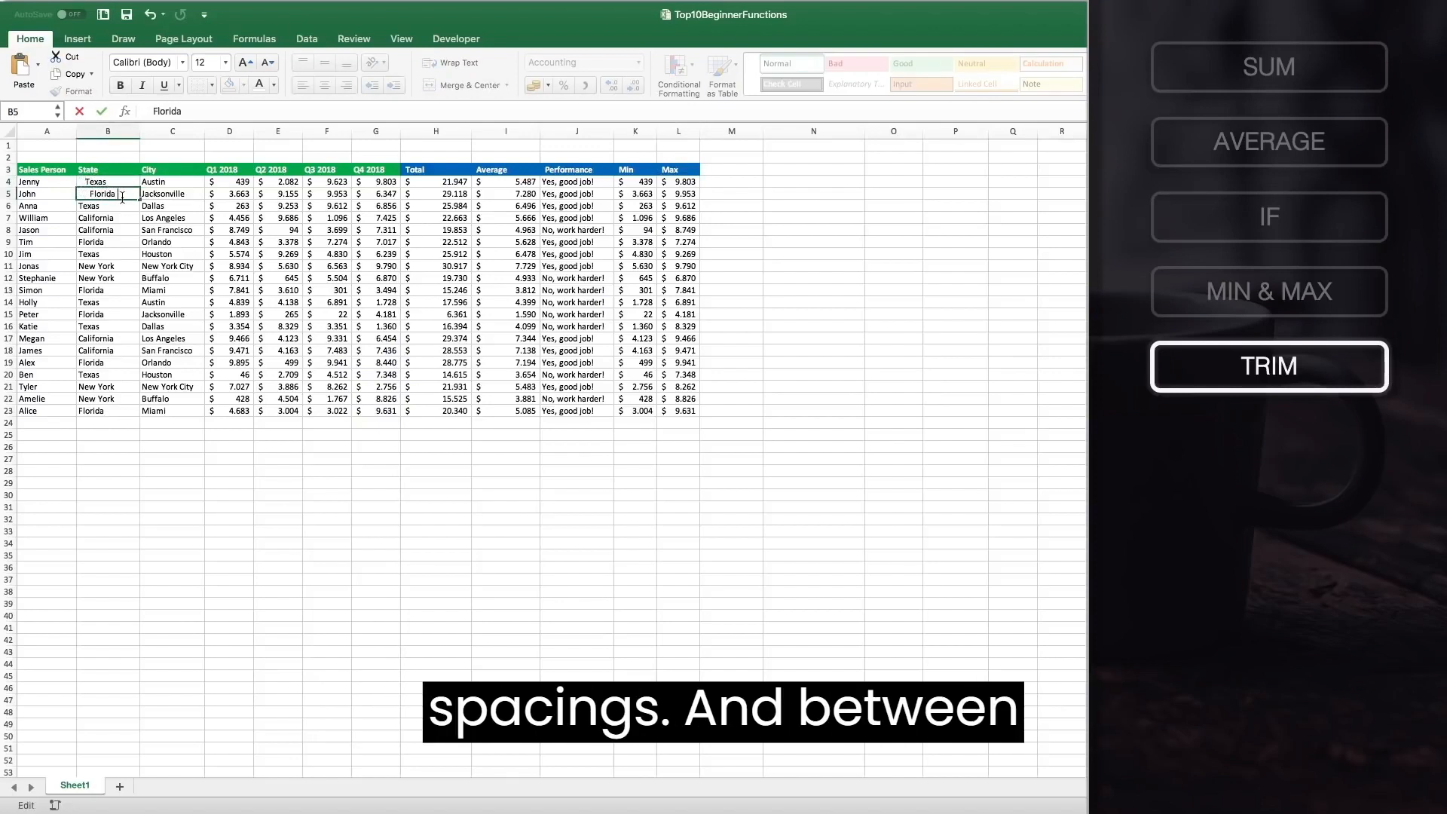
{"action": "left_click", "coordinate": [87, 264]}
{"action": "double_click", "coordinate": [97, 265]}
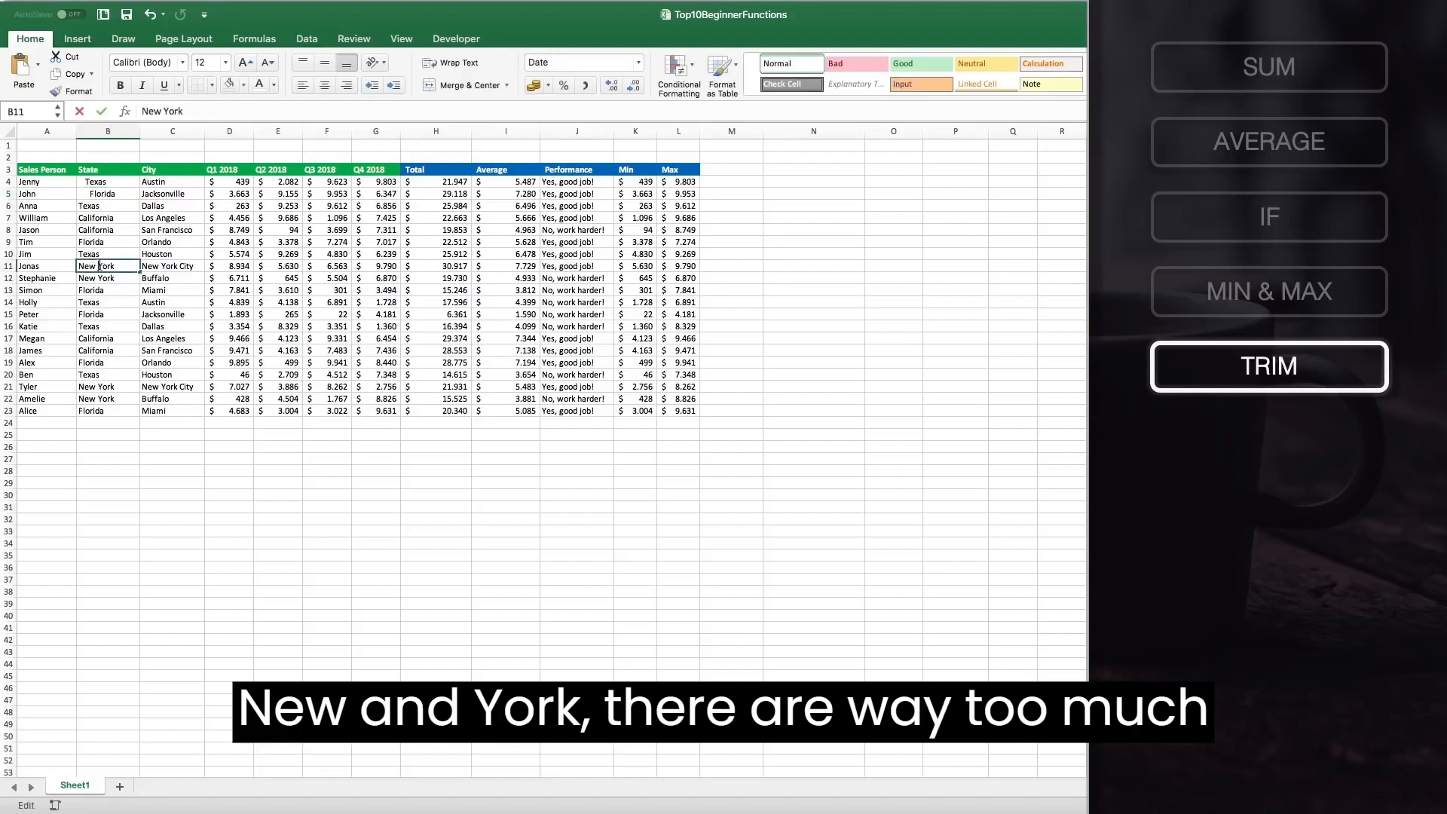
{"action": "left_click", "coordinate": [81, 279]}
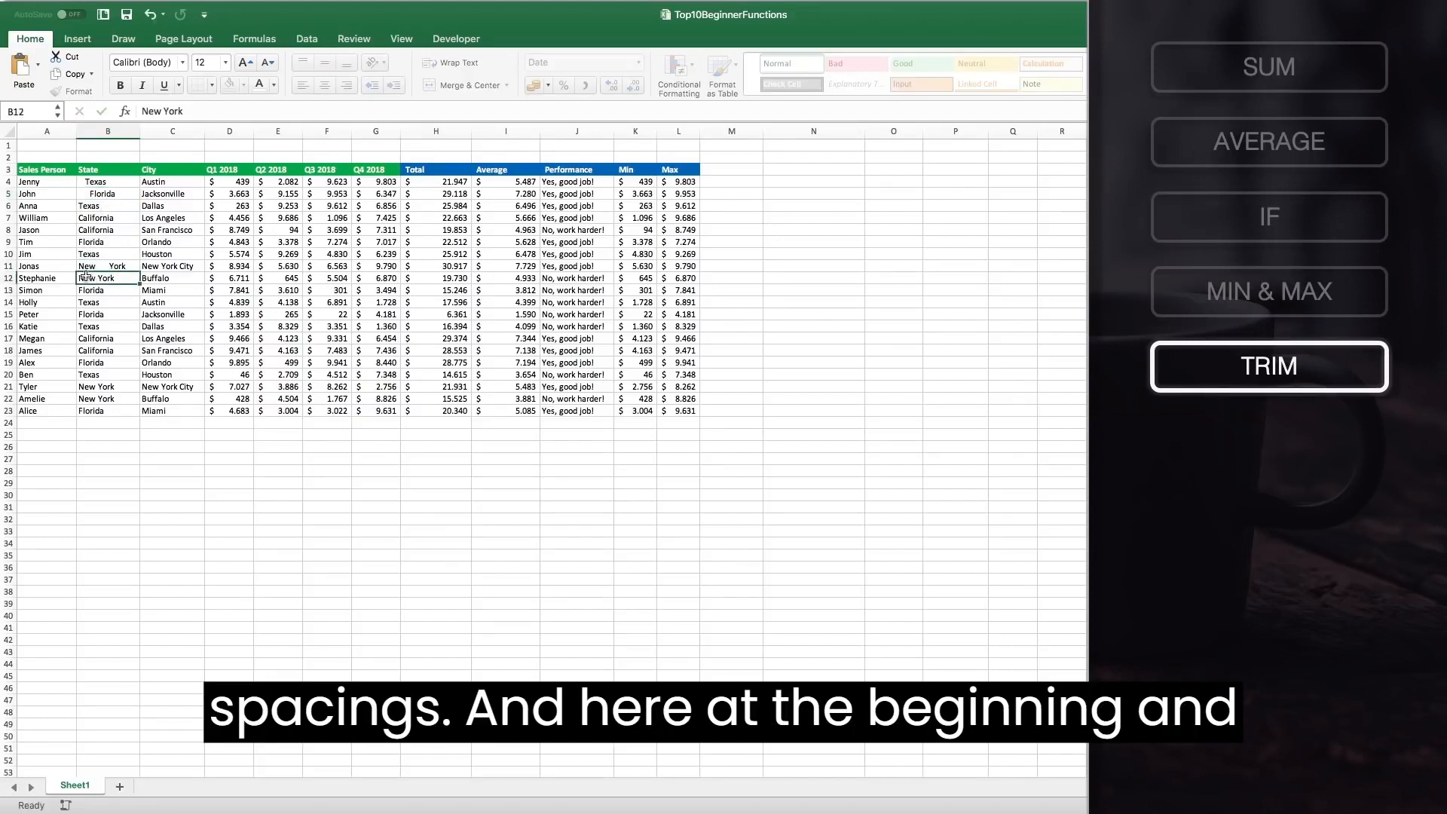
{"action": "double_click", "coordinate": [80, 278]}
{"action": "left_click", "coordinate": [104, 278]}
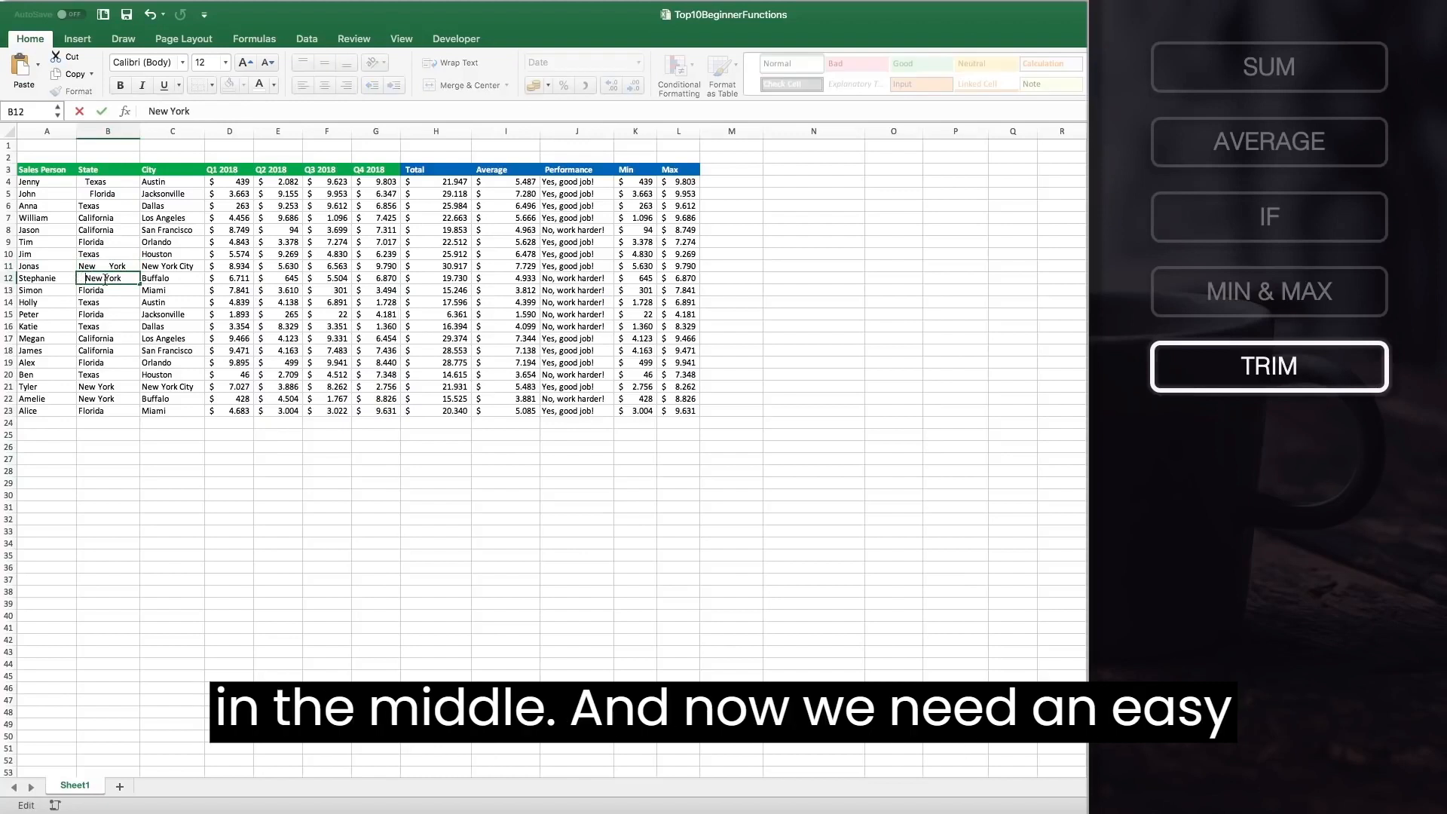
{"action": "left_click", "coordinate": [103, 301]}
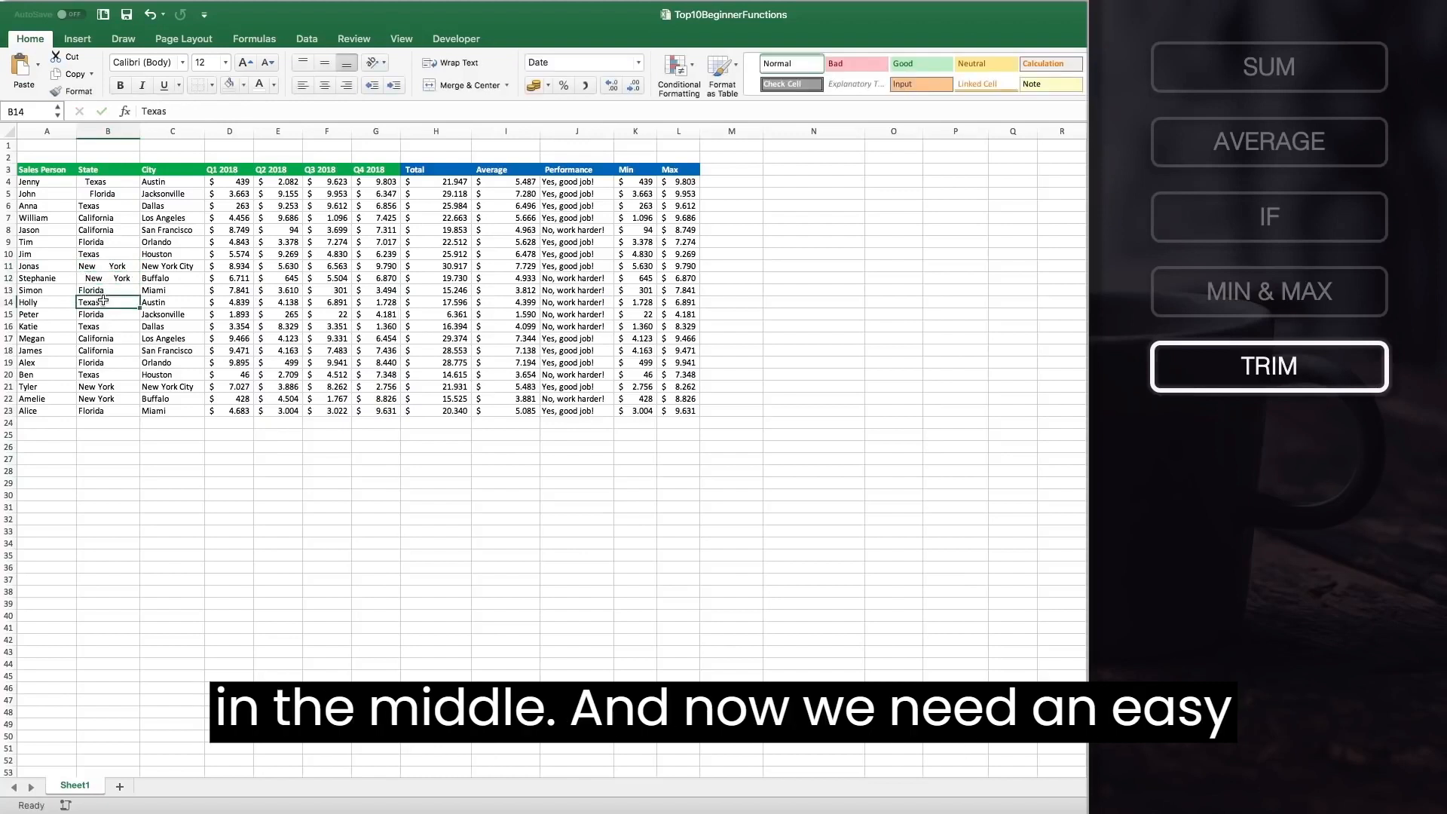
Copy the Max header into M3 and rename it Trimmed State.
{"action": "left_click", "coordinate": [685, 167]}
{"action": "key", "text": "ctrl+c"}
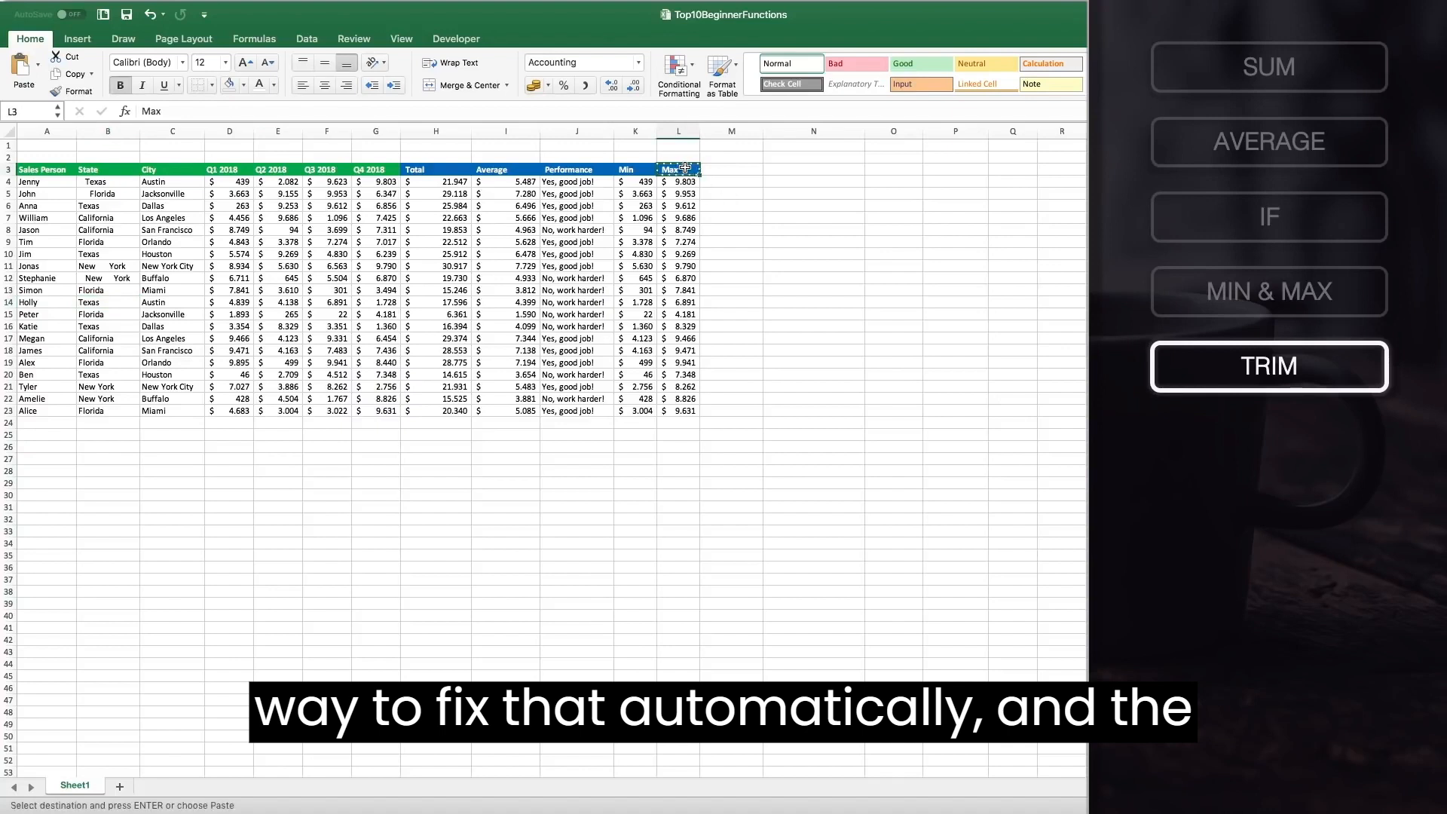
{"action": "left_click", "coordinate": [732, 169]}
{"action": "key", "text": "ctrl+v"}
{"action": "double_click", "coordinate": [732, 169]}
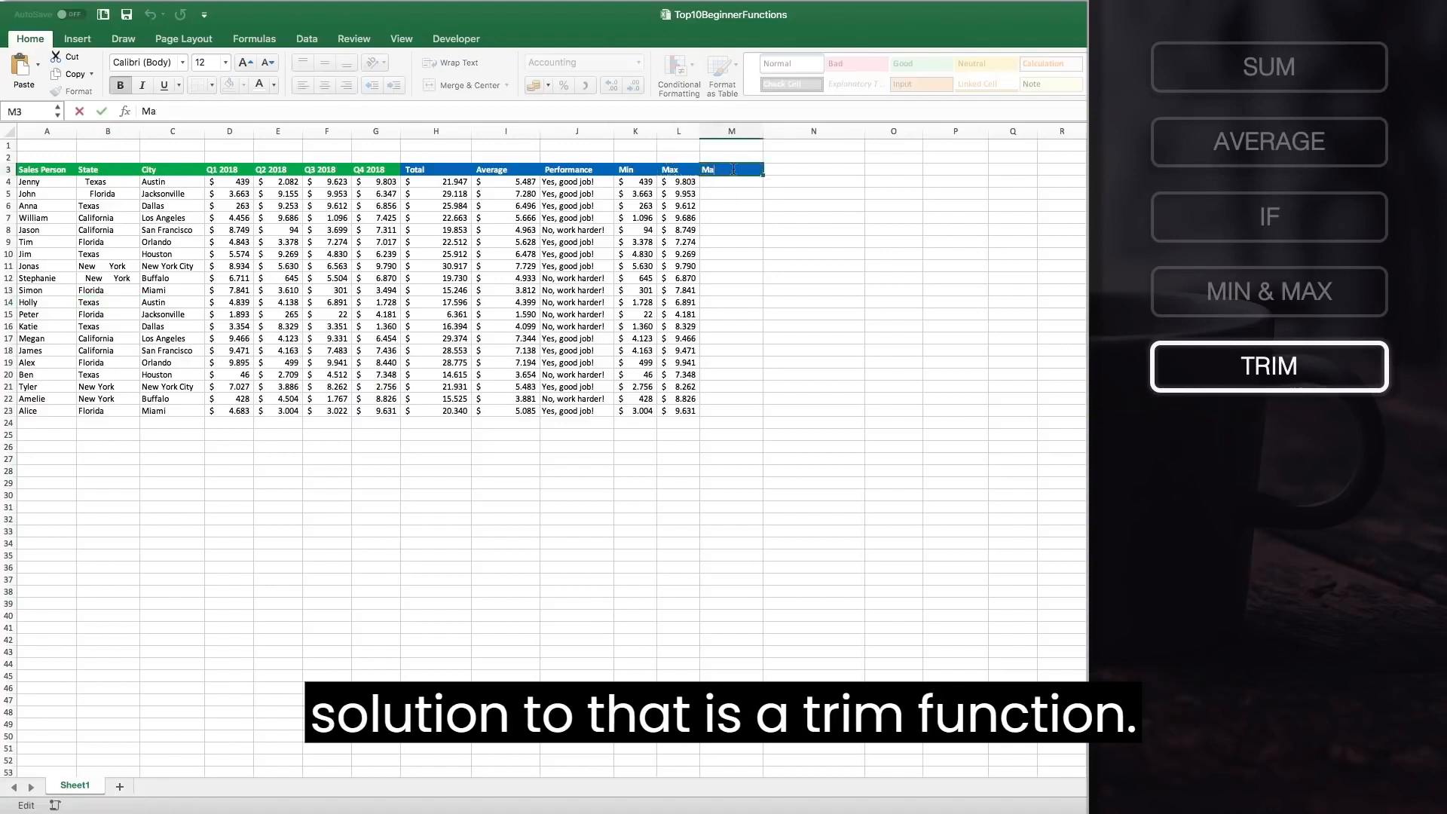
{"action": "key", "text": "BackSpace"}
{"action": "key", "text": "BackSpace"}
{"action": "key", "text": "BackSpace"}
{"action": "type", "text": "TR"}
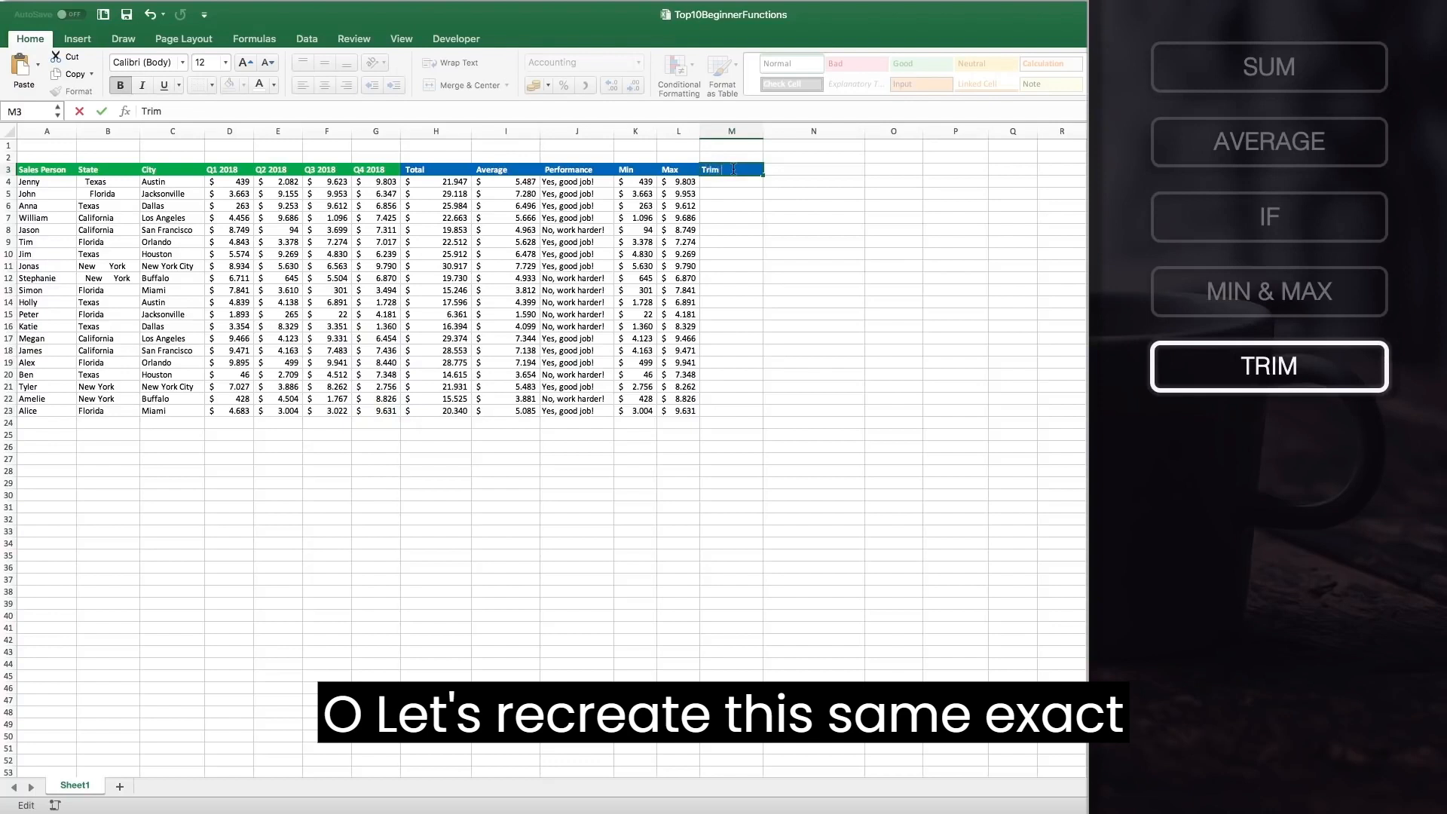
{"action": "type", "text": "immed State"}
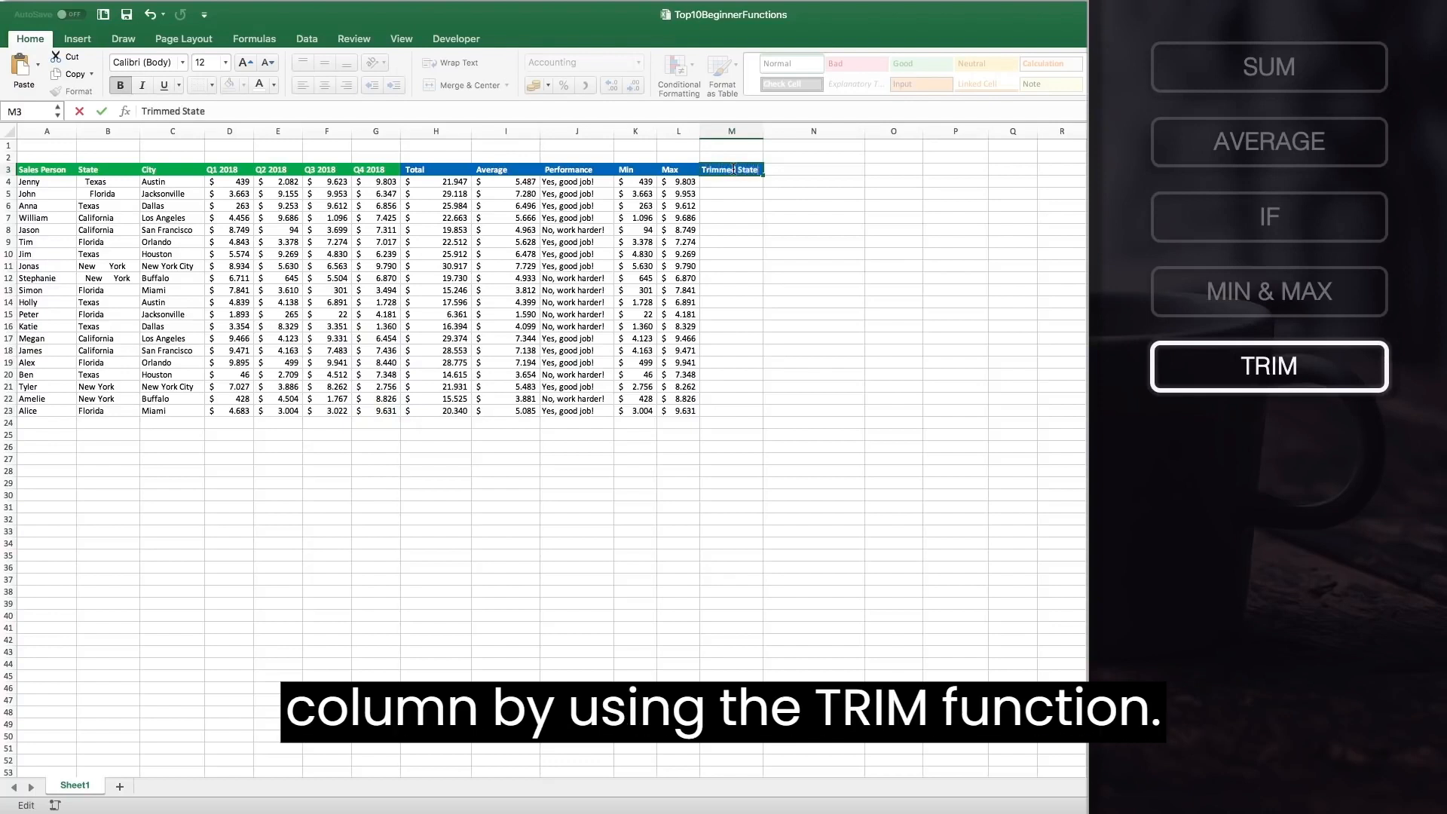
{"action": "key", "text": "Return"}
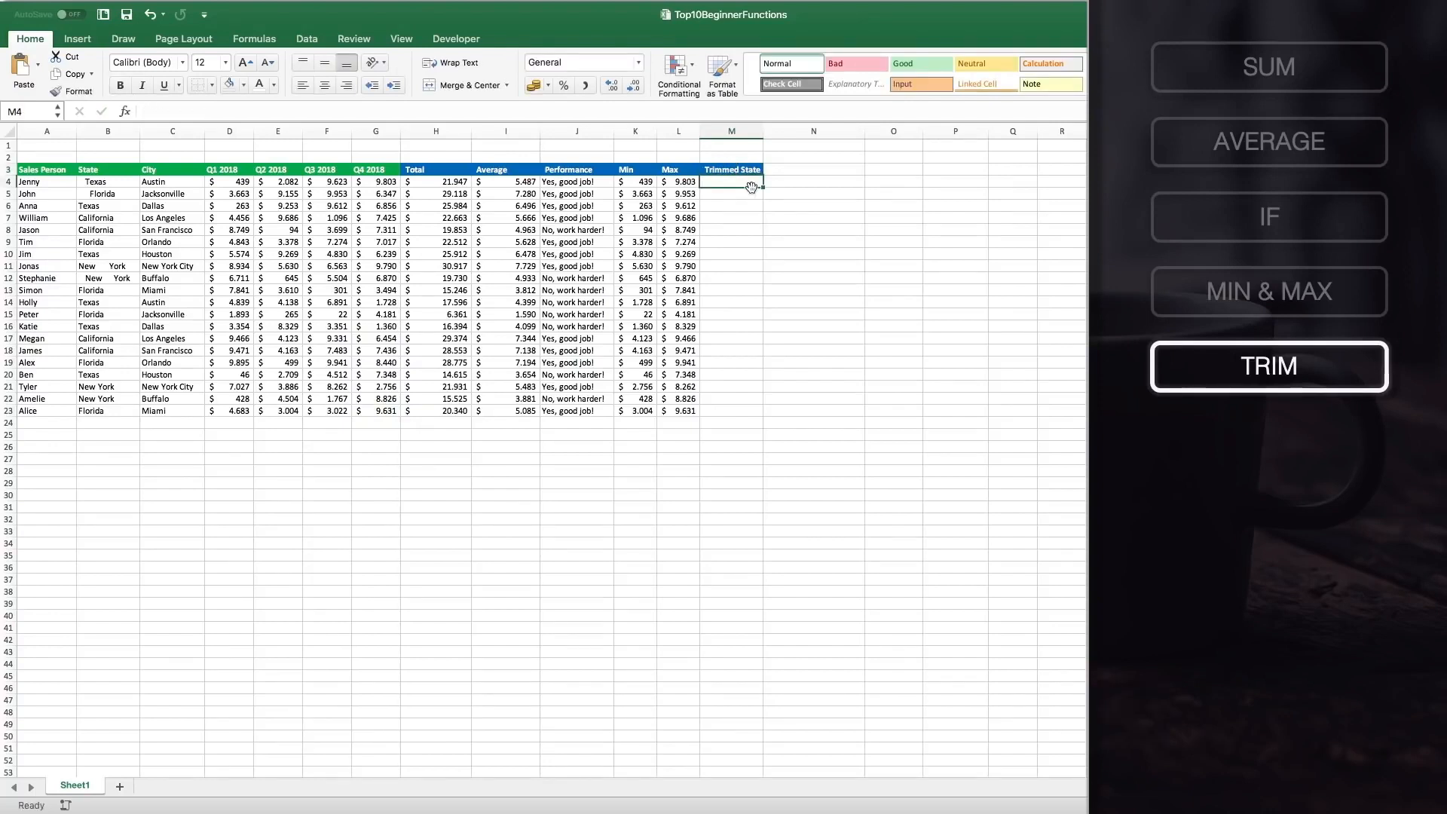
Enter =TRIM(B4) in M4 and fill it down the Trimmed State column through row 23.
{"action": "type", "text": "=TRIM("}
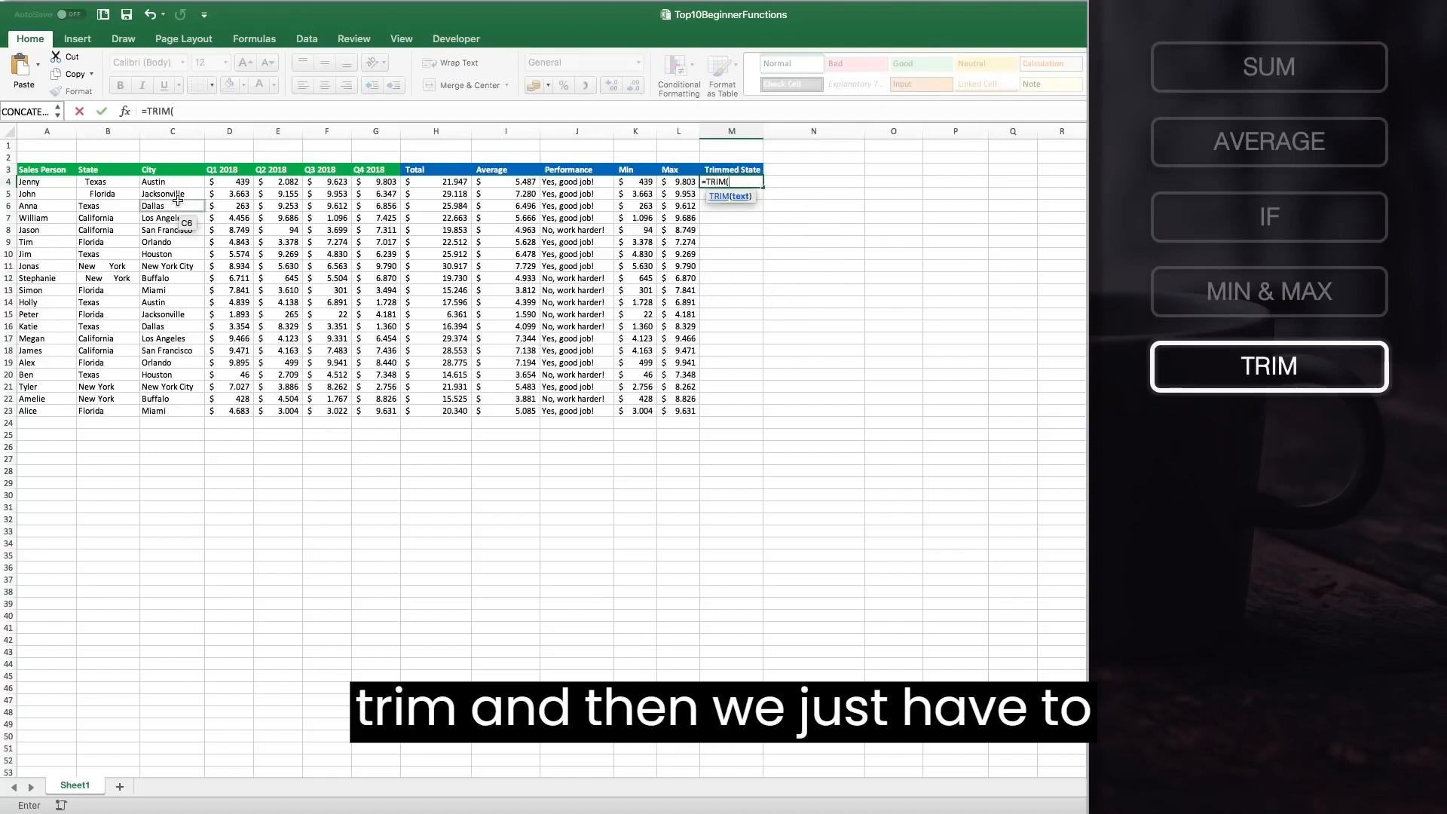
{"action": "left_click", "coordinate": [125, 182]}
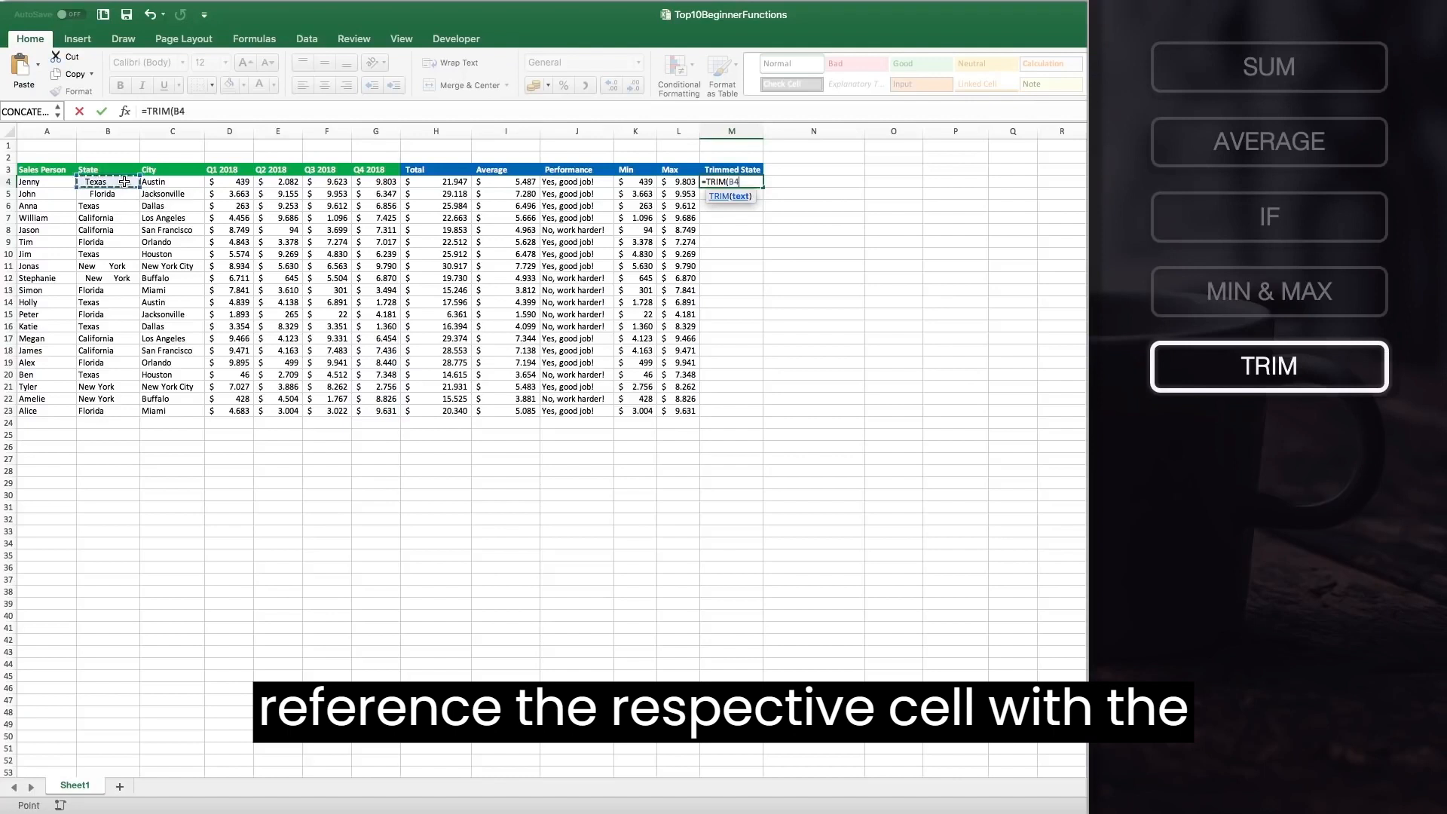
{"action": "type", "text": ")"}
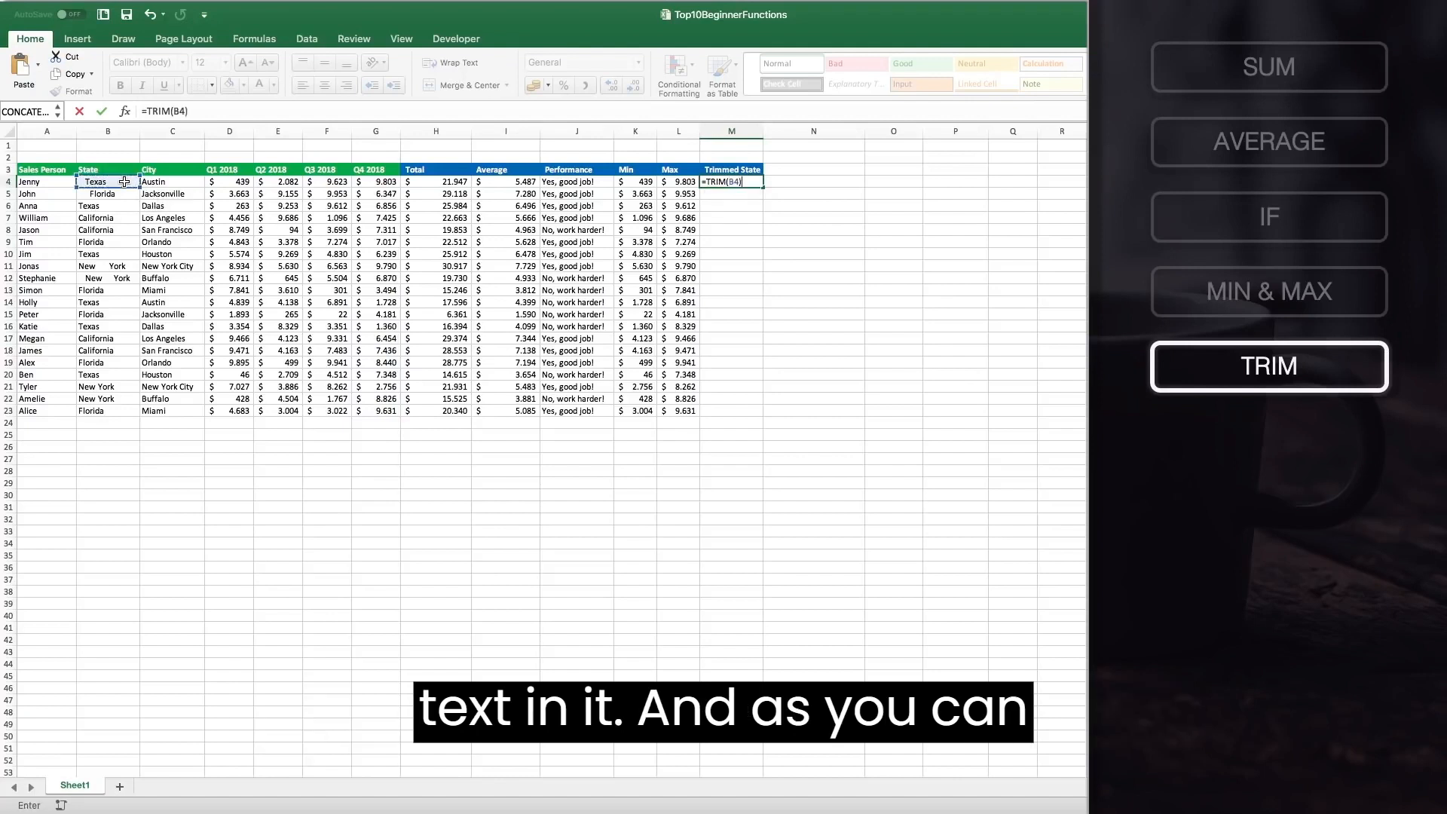
{"action": "key", "text": "Return"}
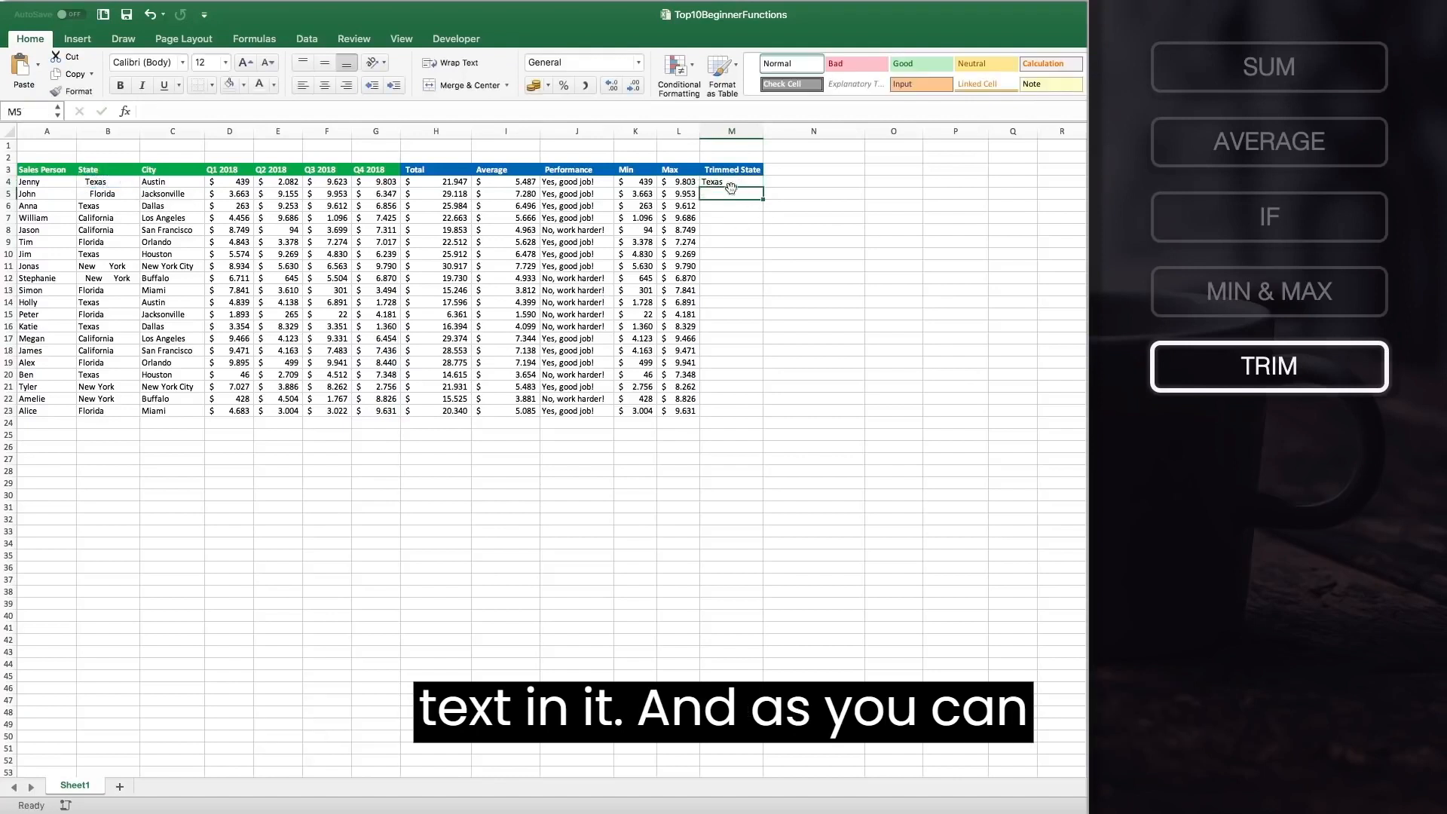
{"action": "left_click", "coordinate": [723, 182]}
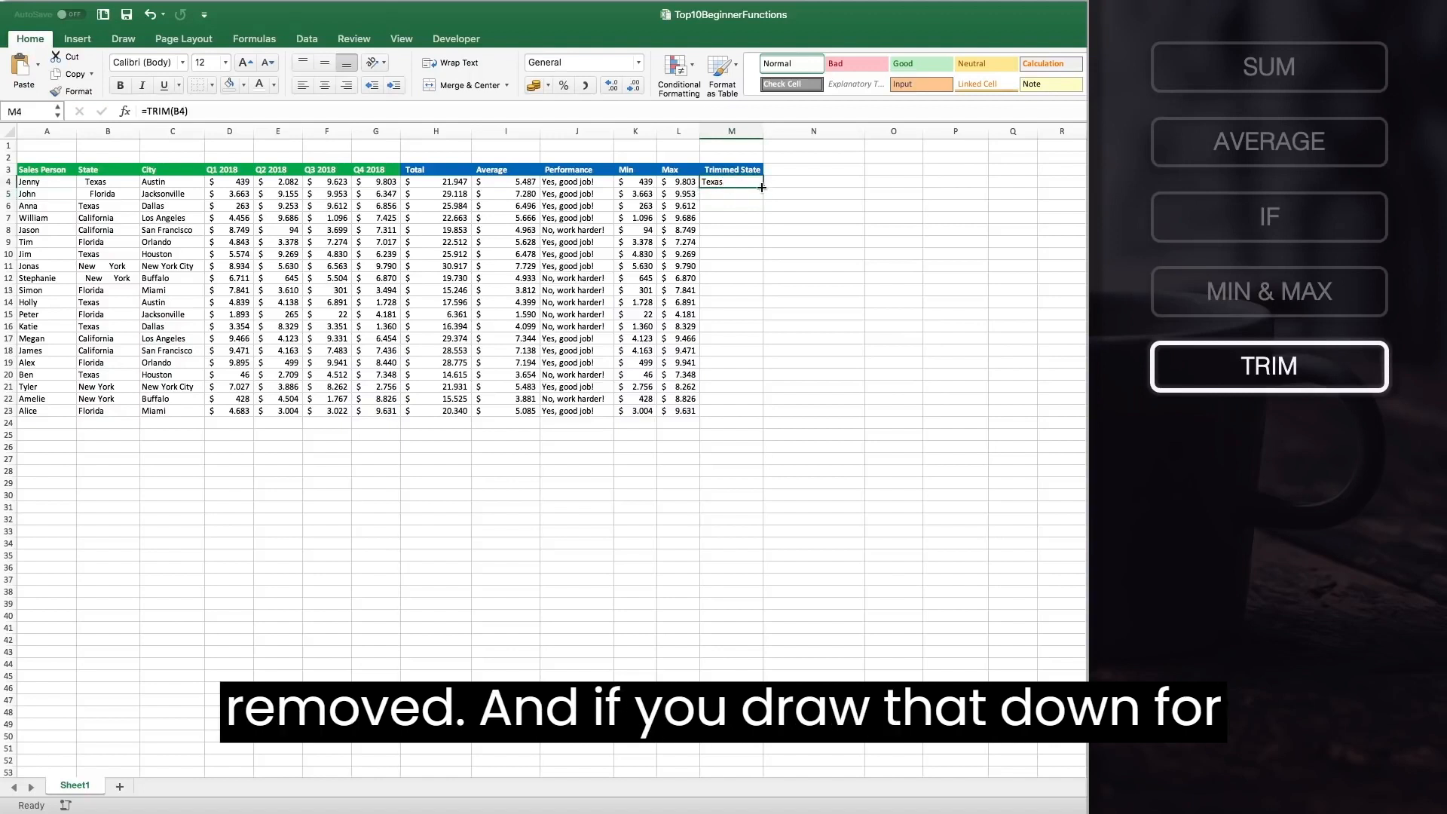
{"action": "double_click", "coordinate": [762, 187]}
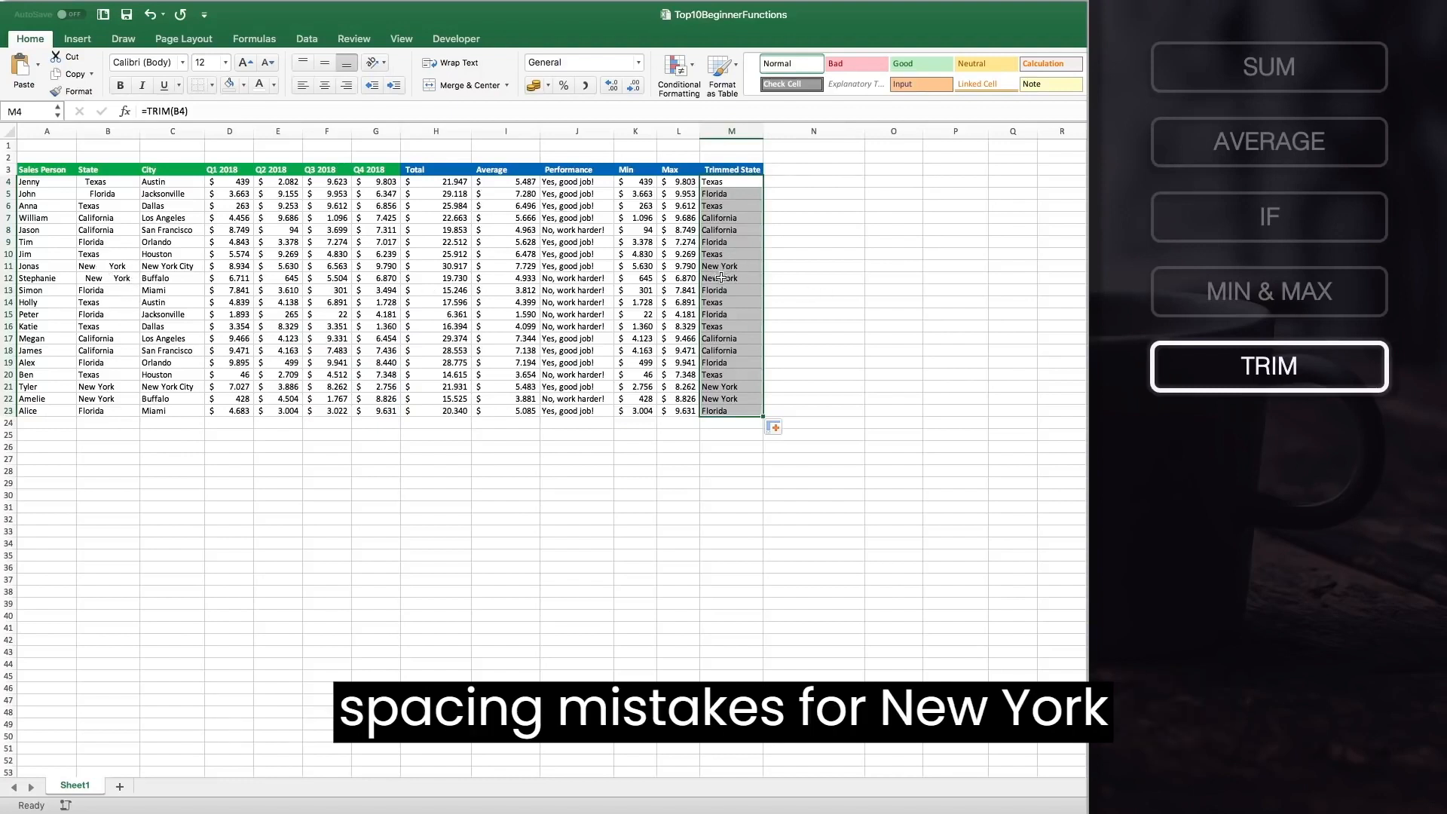
Copy the Trimmed State header into N3 and rename it Location.
{"action": "left_click", "coordinate": [755, 168]}
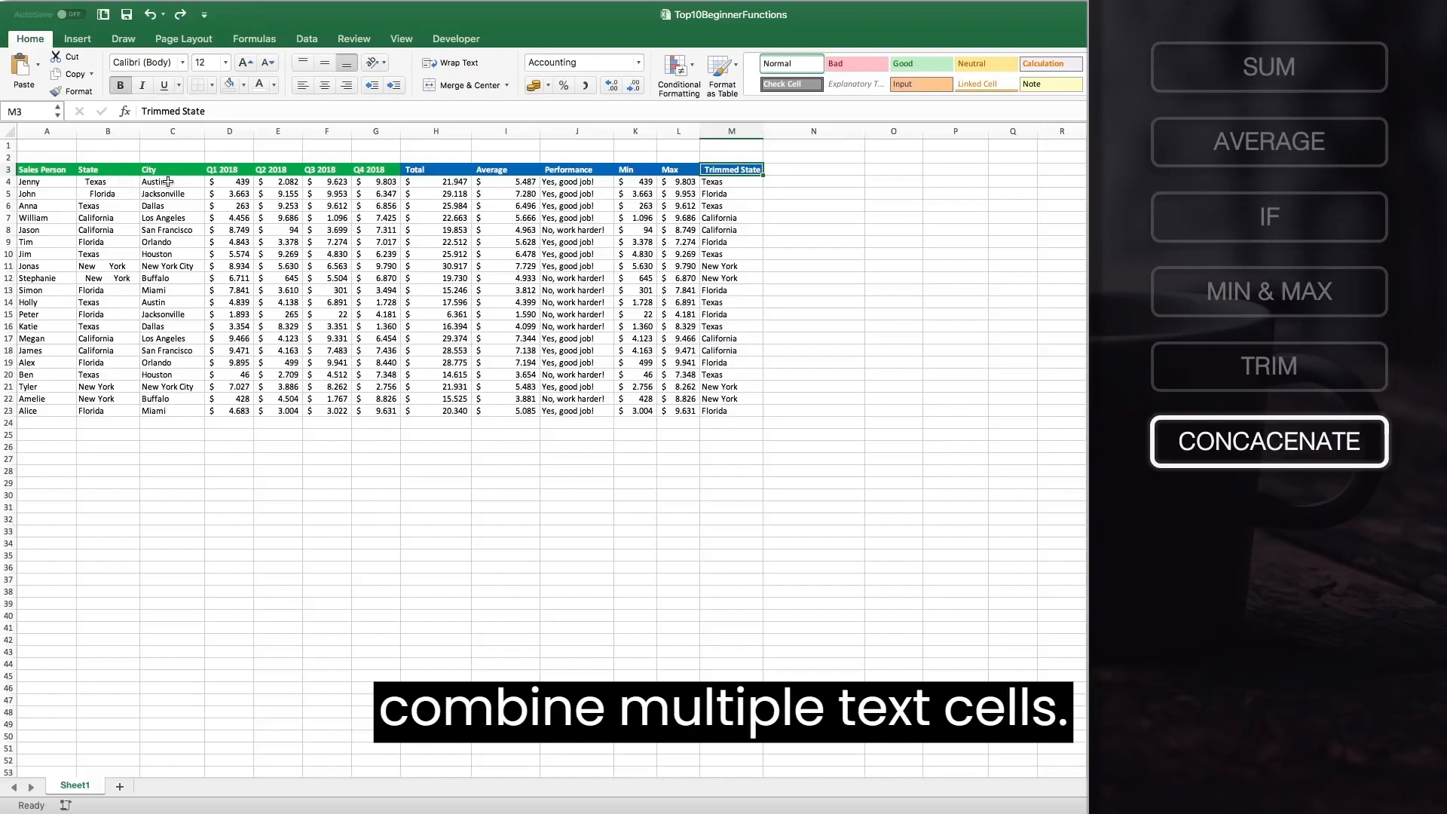
{"action": "left_click", "coordinate": [795, 174]}
{"action": "left_click", "coordinate": [741, 171]}
{"action": "key", "text": "super+c"}
{"action": "left_click", "coordinate": [791, 172]}
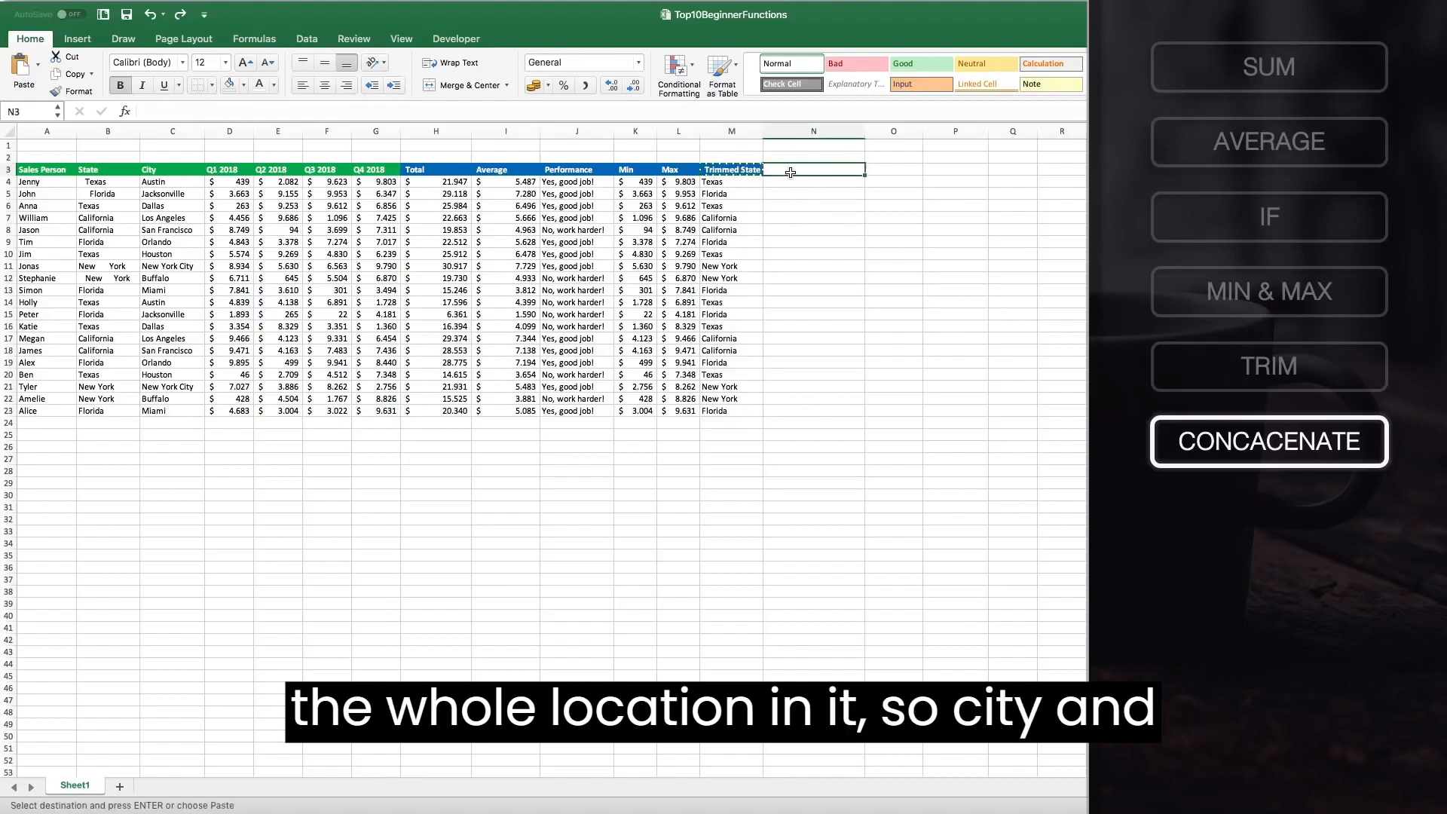
{"action": "key", "text": "super+v"}
{"action": "double_click", "coordinate": [812, 170]}
{"action": "key", "text": "Escape"}
{"action": "key", "text": "Delete"}
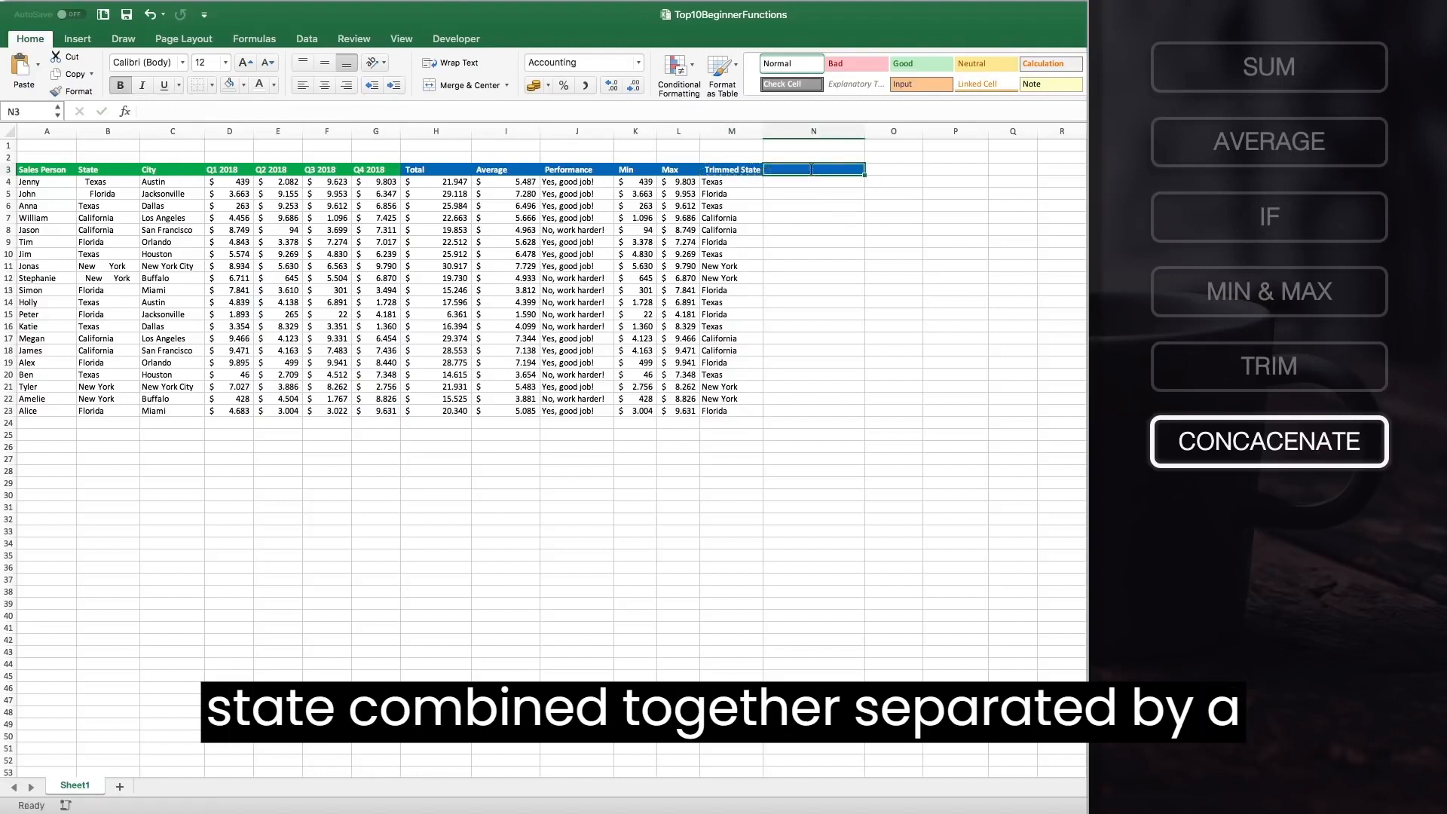
{"action": "type", "text": "Location"}
{"action": "key", "text": "Return"}
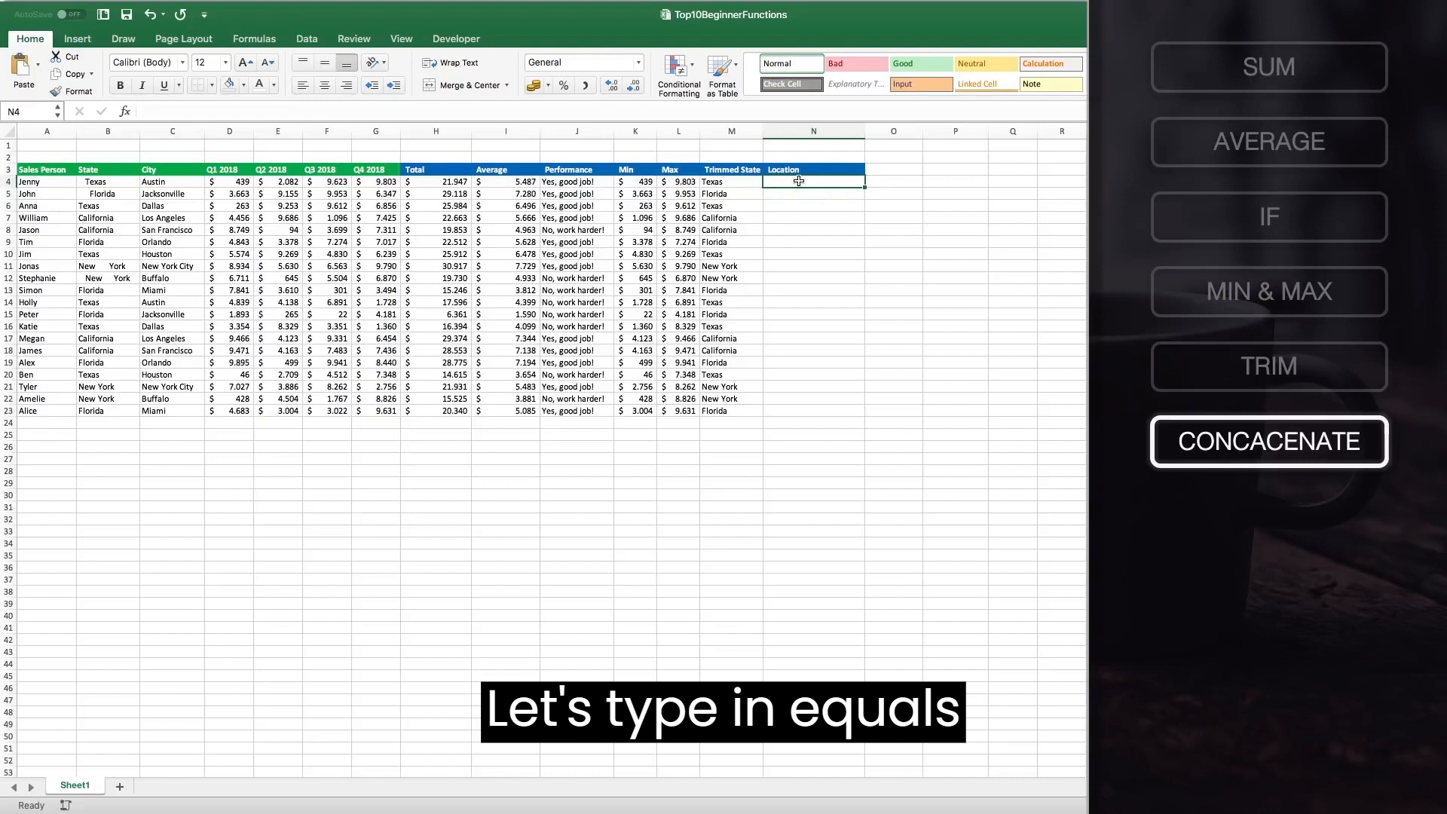
Enter =CONCATENATE(C4;", ";M4) in N4 and fill it down the Location column through row 23.
{"action": "type", "text": "=CON"}
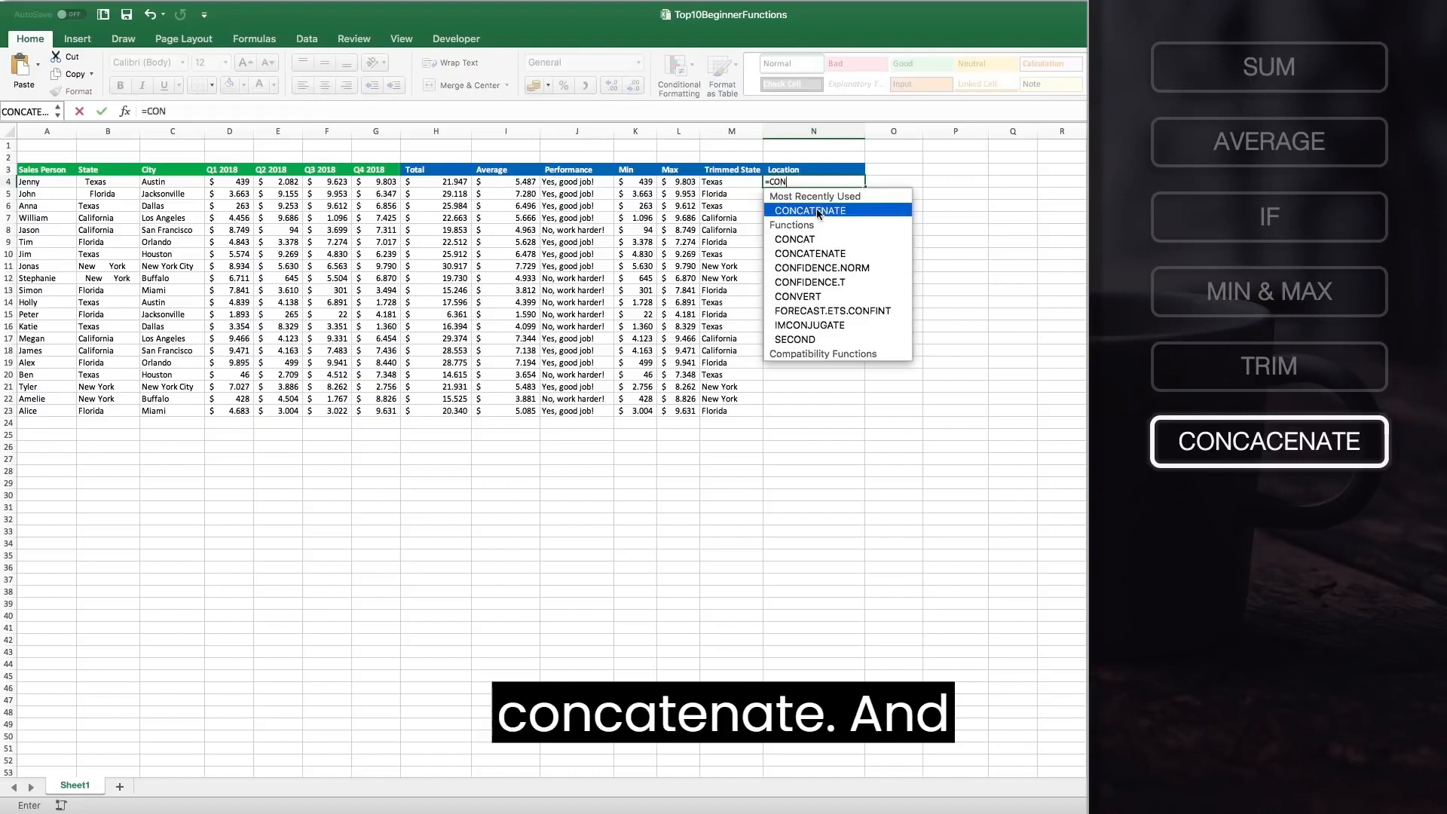
{"action": "type", "text": "CATENATE("}
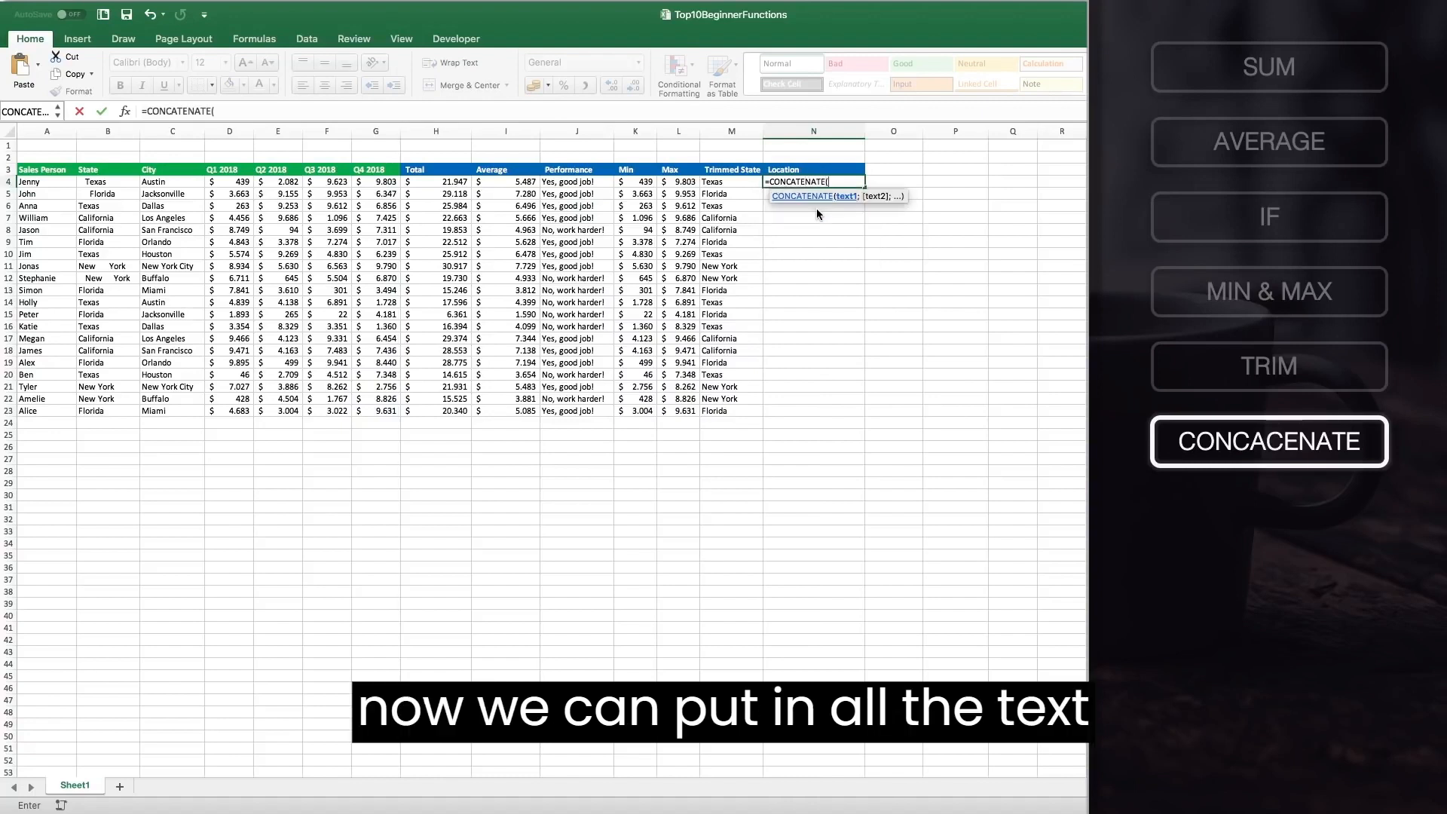
{"action": "left_click", "coordinate": [152, 184]}
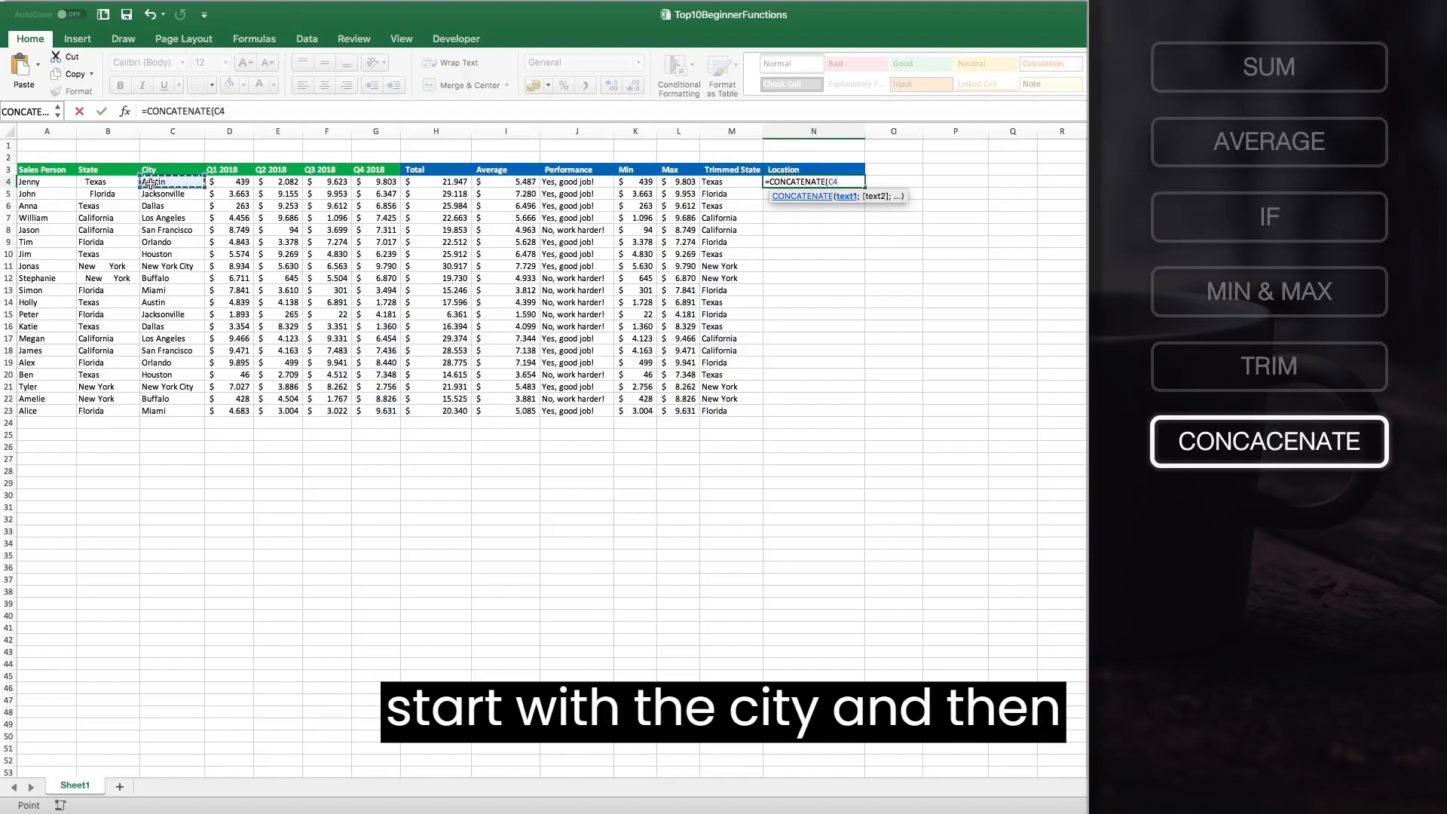
{"action": "type", "text": ";"}
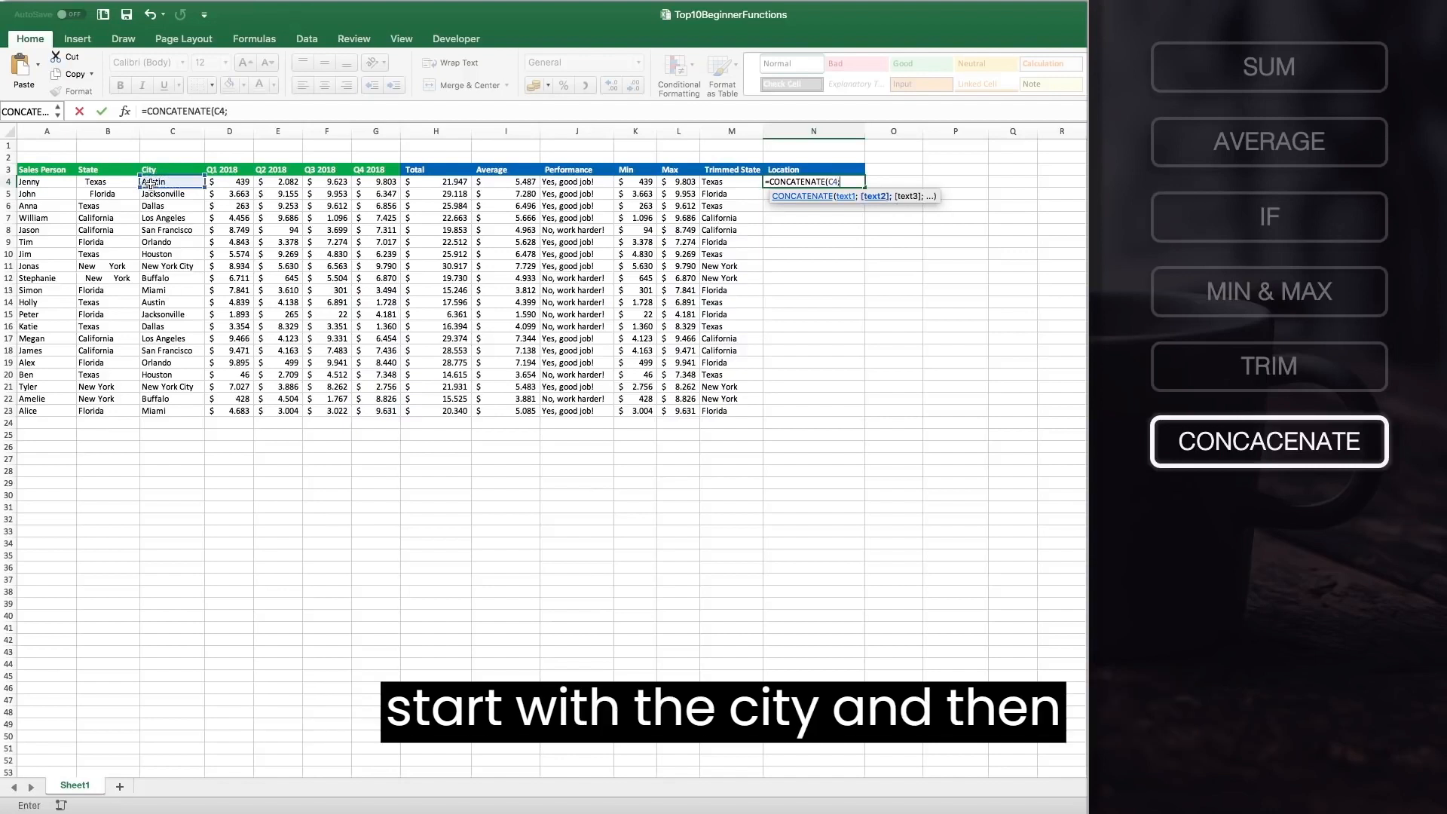
{"action": "type", "text": "\""}
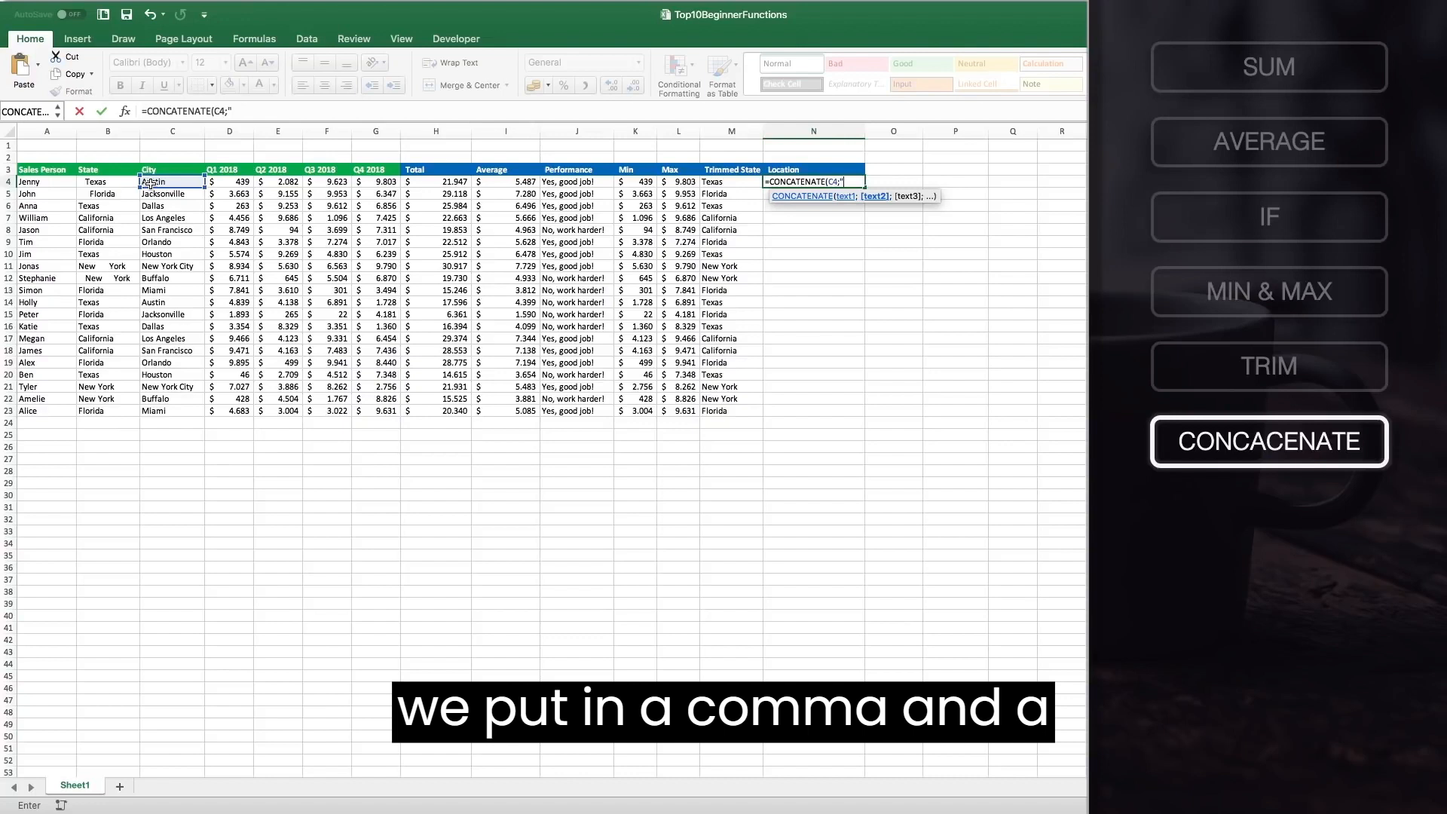
{"action": "type", "text": ","}
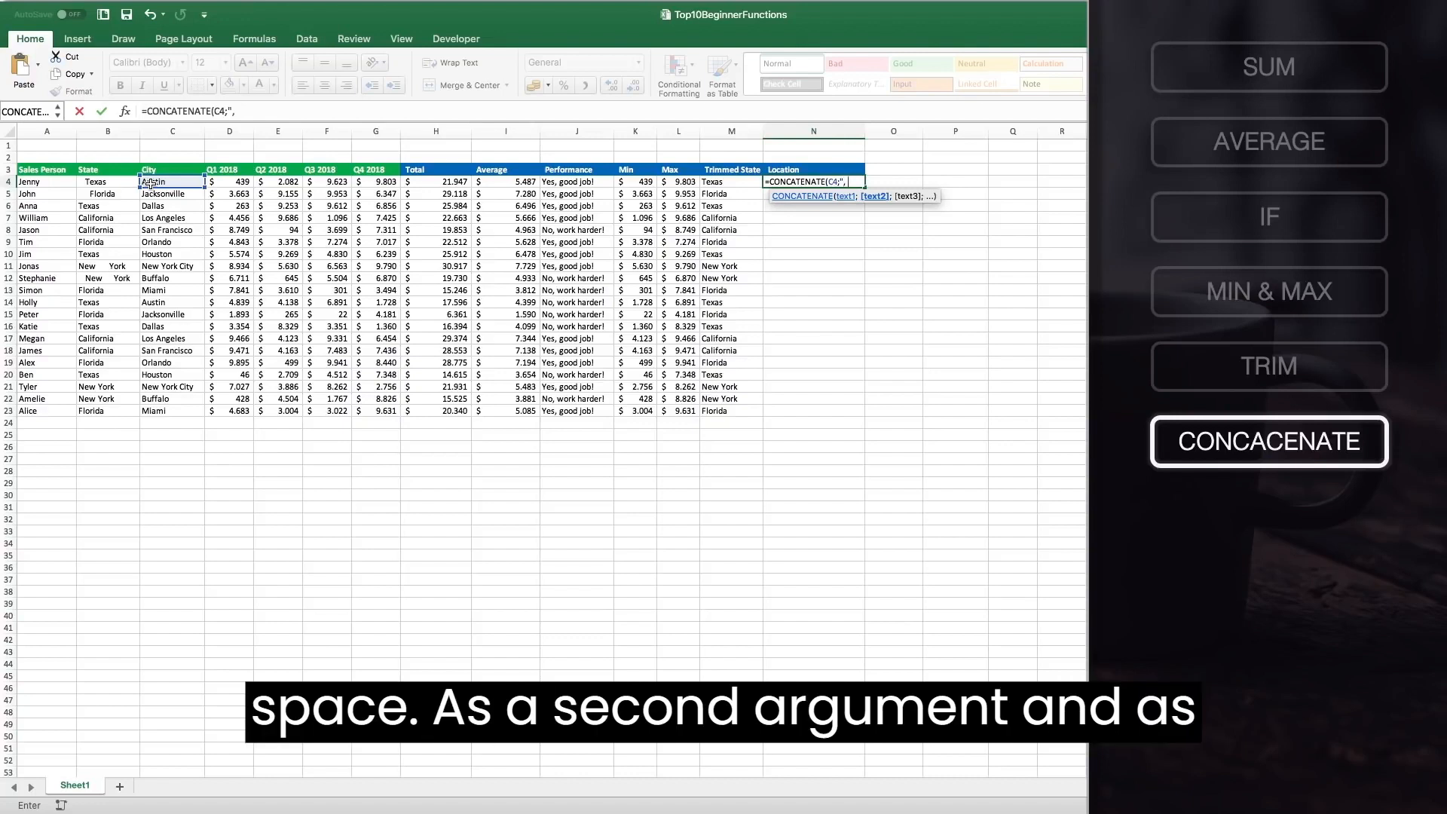
{"action": "type", "text": " \";"}
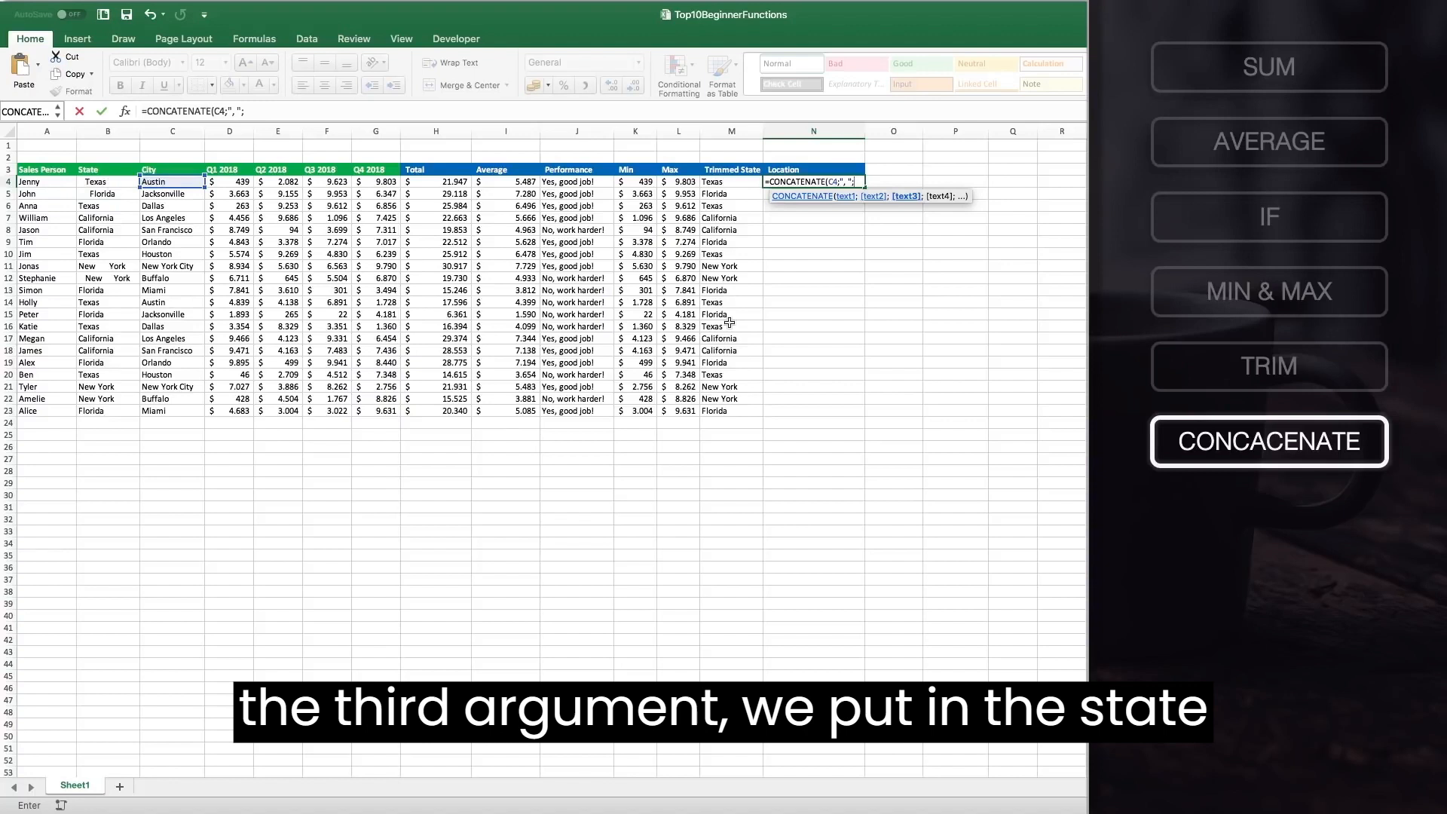
{"action": "left_click", "coordinate": [744, 182]}
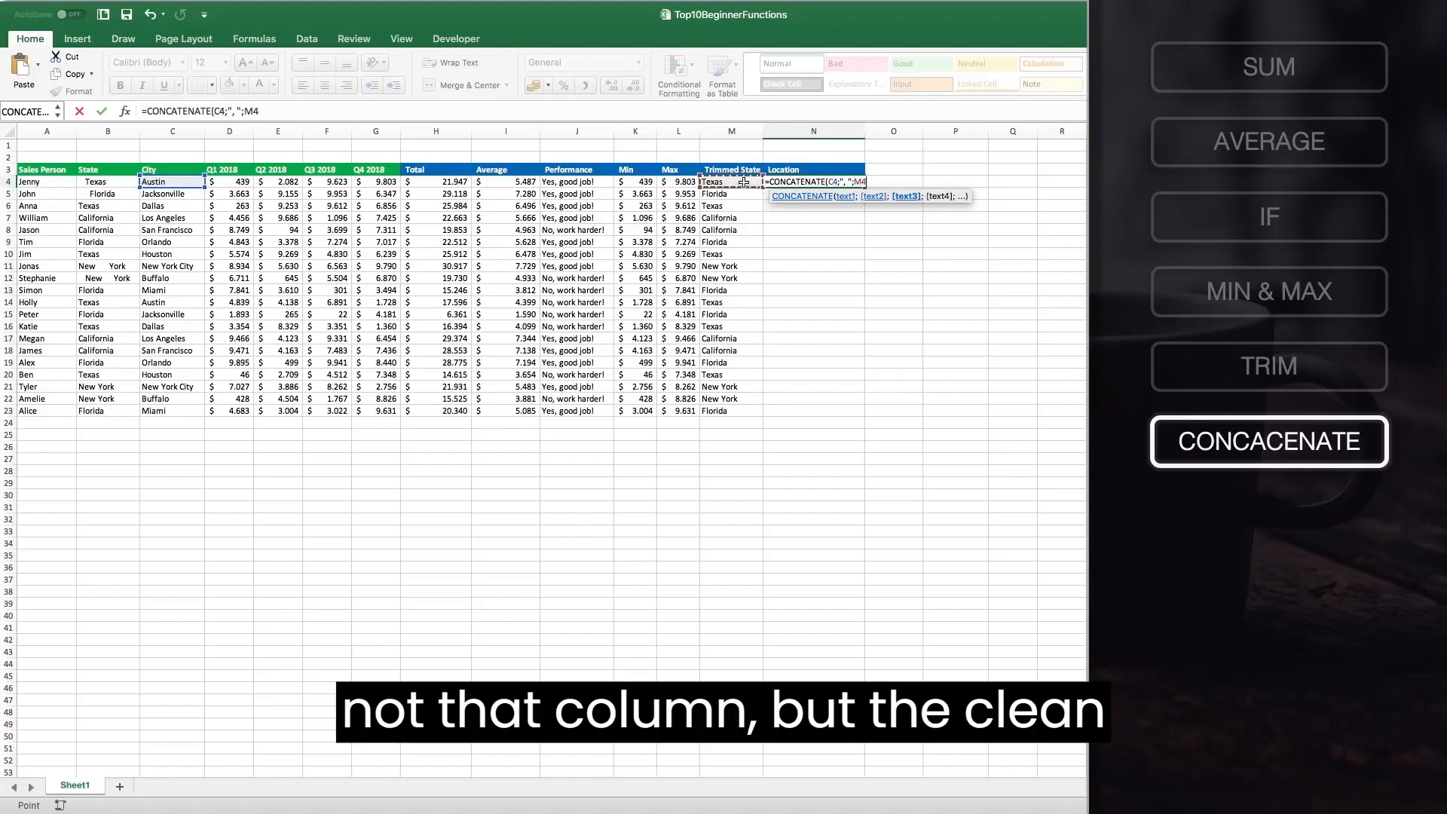
{"action": "type", "text": ")"}
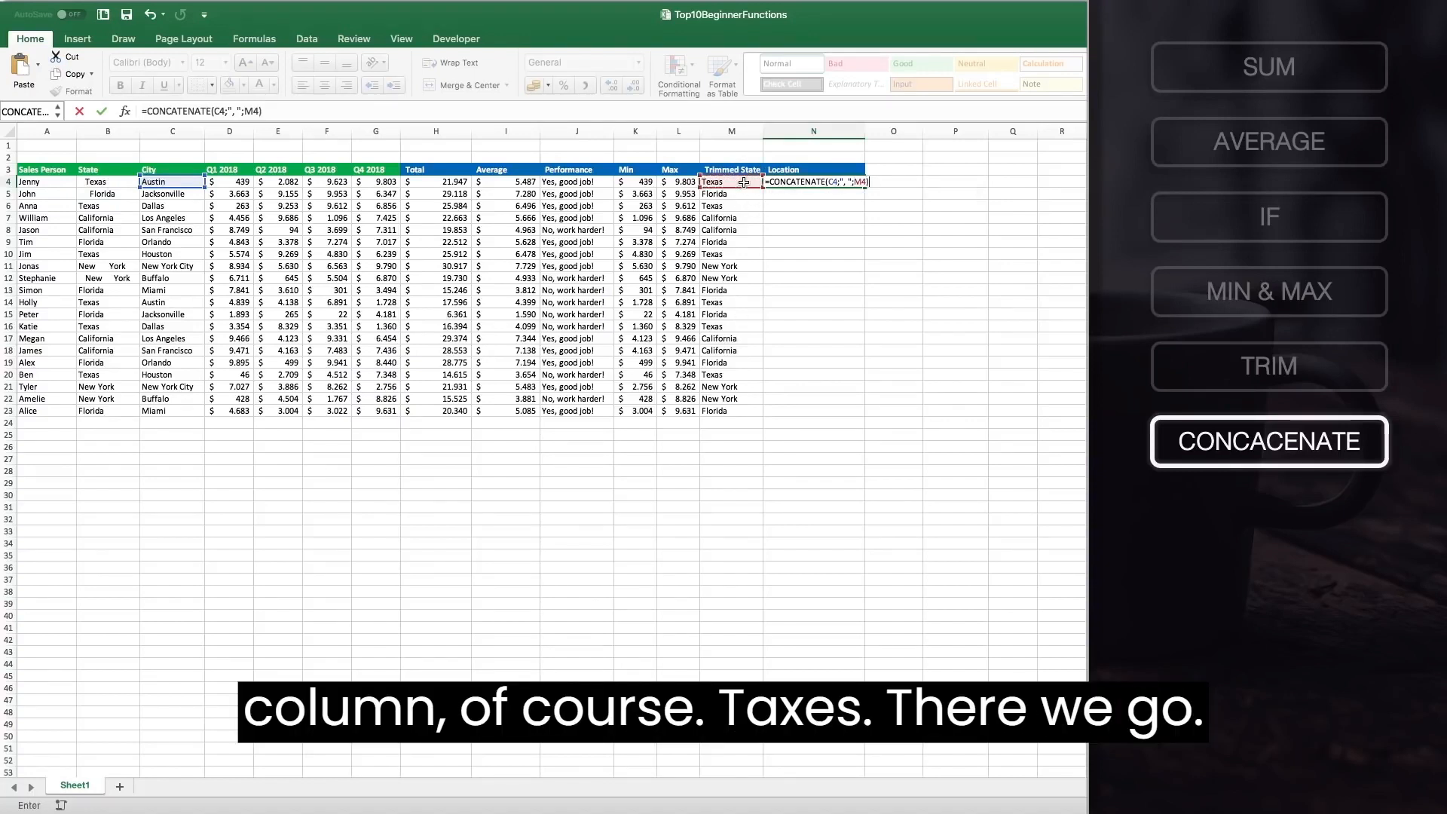
{"action": "key", "text": "Return"}
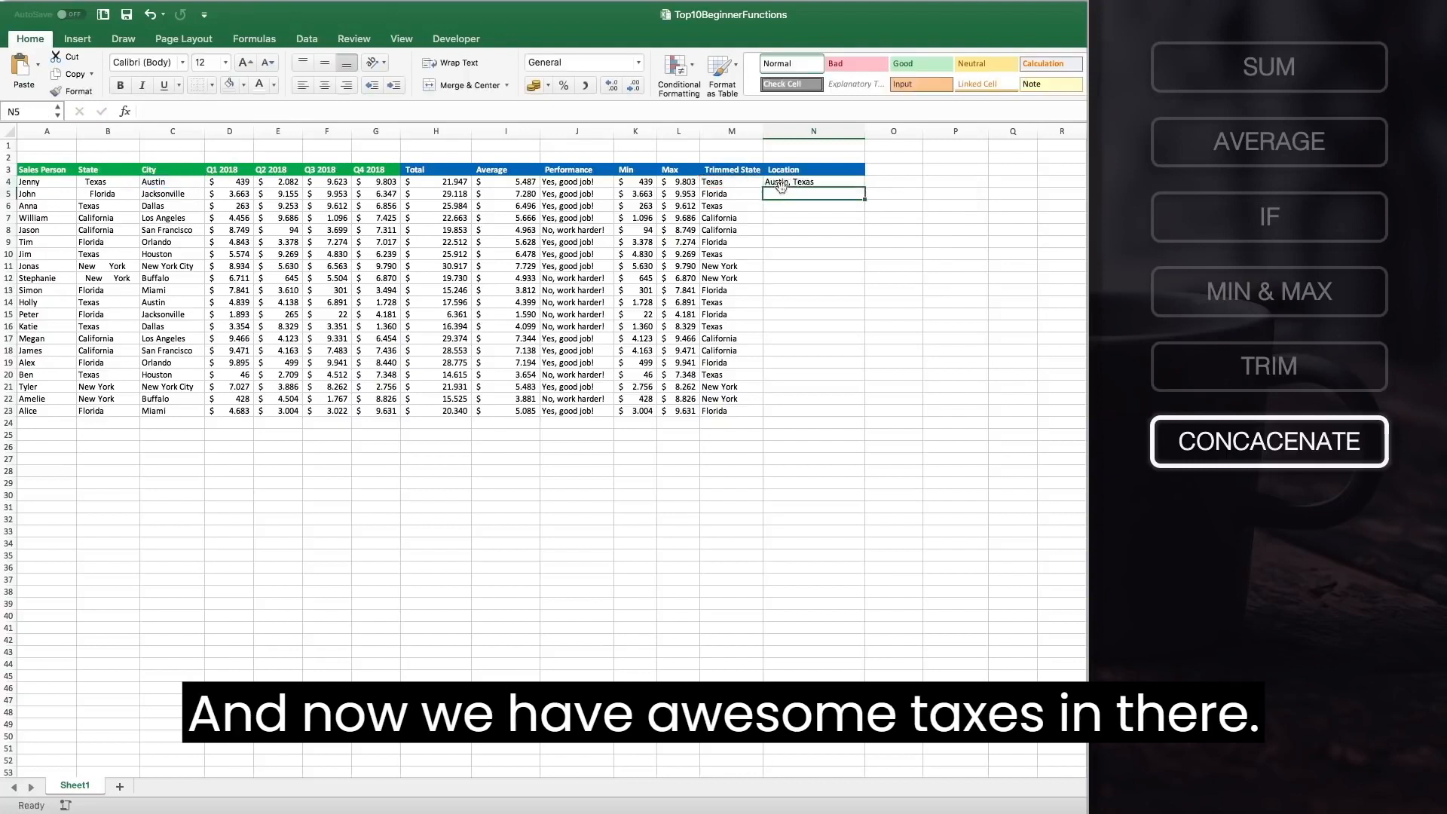
{"action": "left_click", "coordinate": [786, 182]}
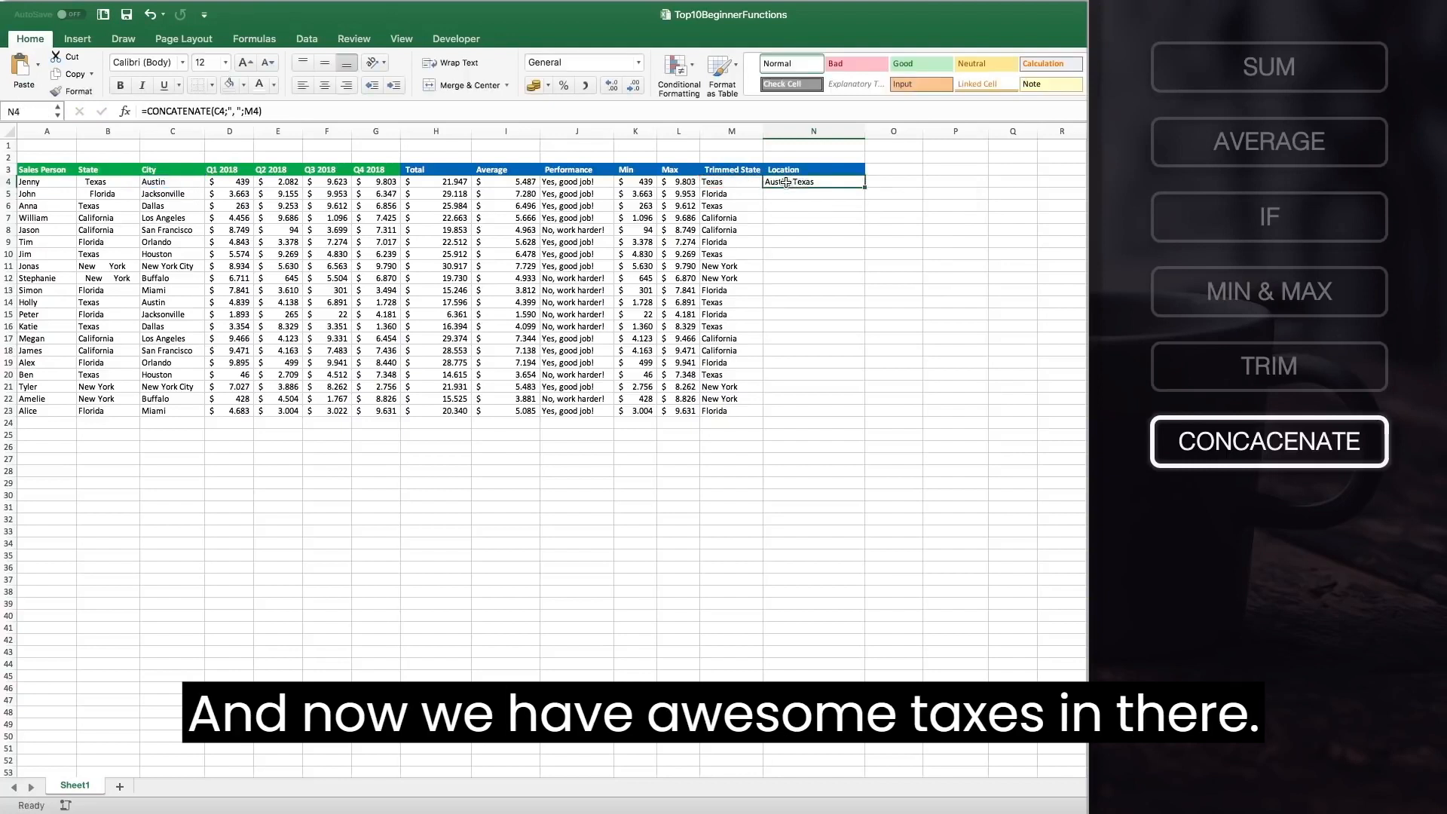
{"action": "double_click", "coordinate": [864, 188]}
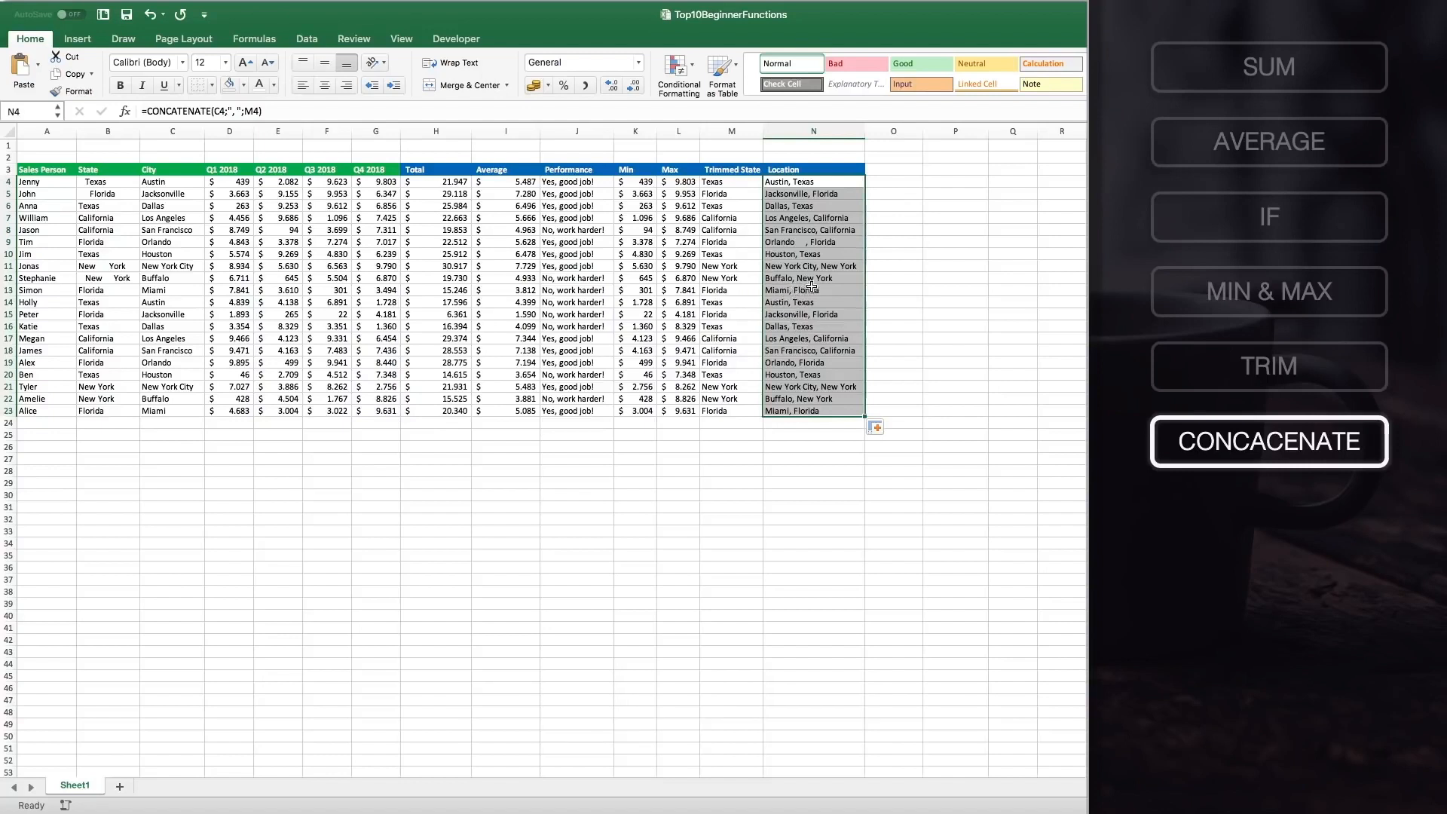
Copy the Location header into O3 and rename it Numeric Cells.
{"action": "left_click", "coordinate": [832, 169]}
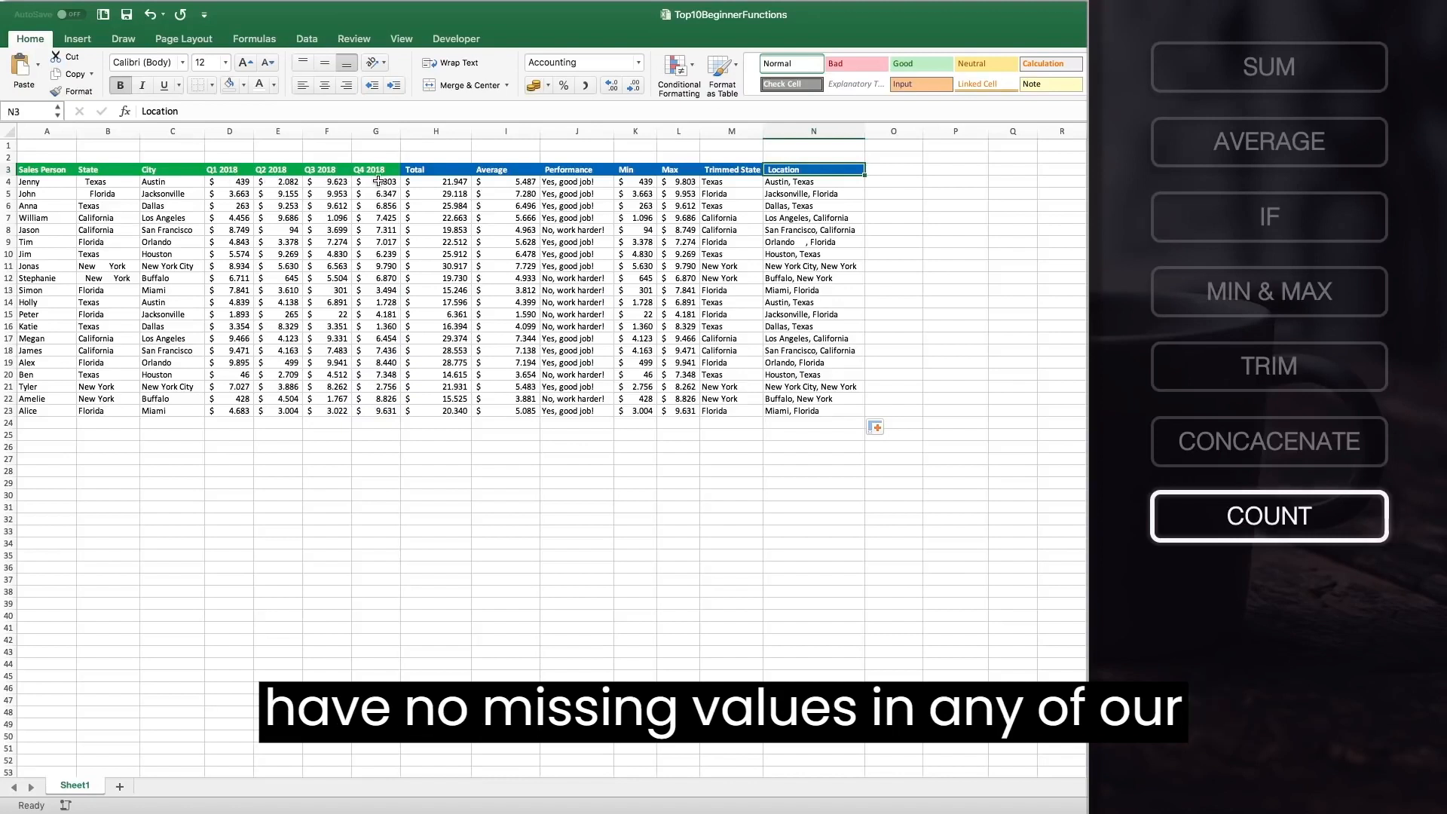
{"action": "key", "text": "super+c"}
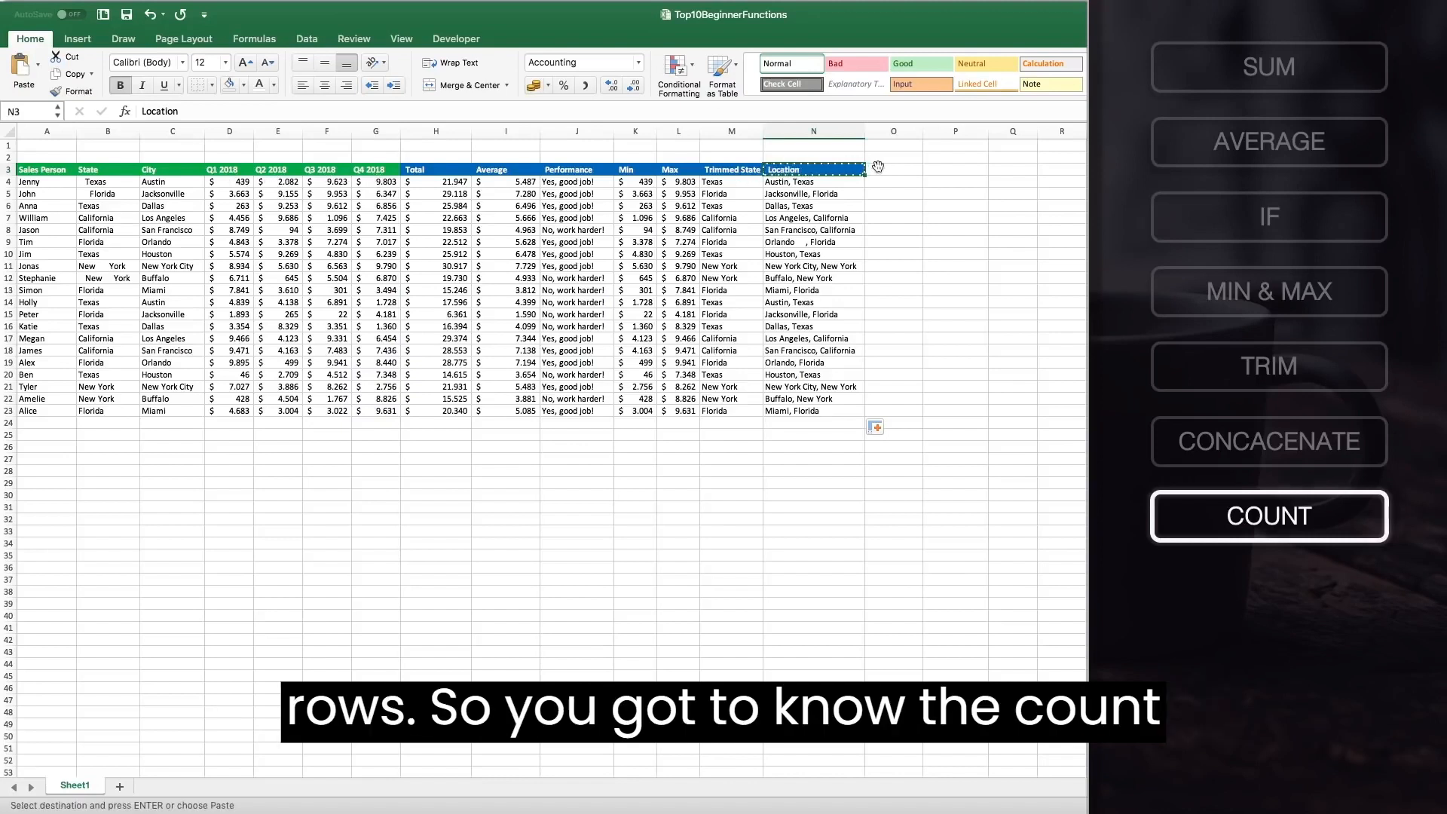
{"action": "left_click", "coordinate": [910, 168]}
{"action": "key", "text": "super+v"}
{"action": "double_click", "coordinate": [899, 168]}
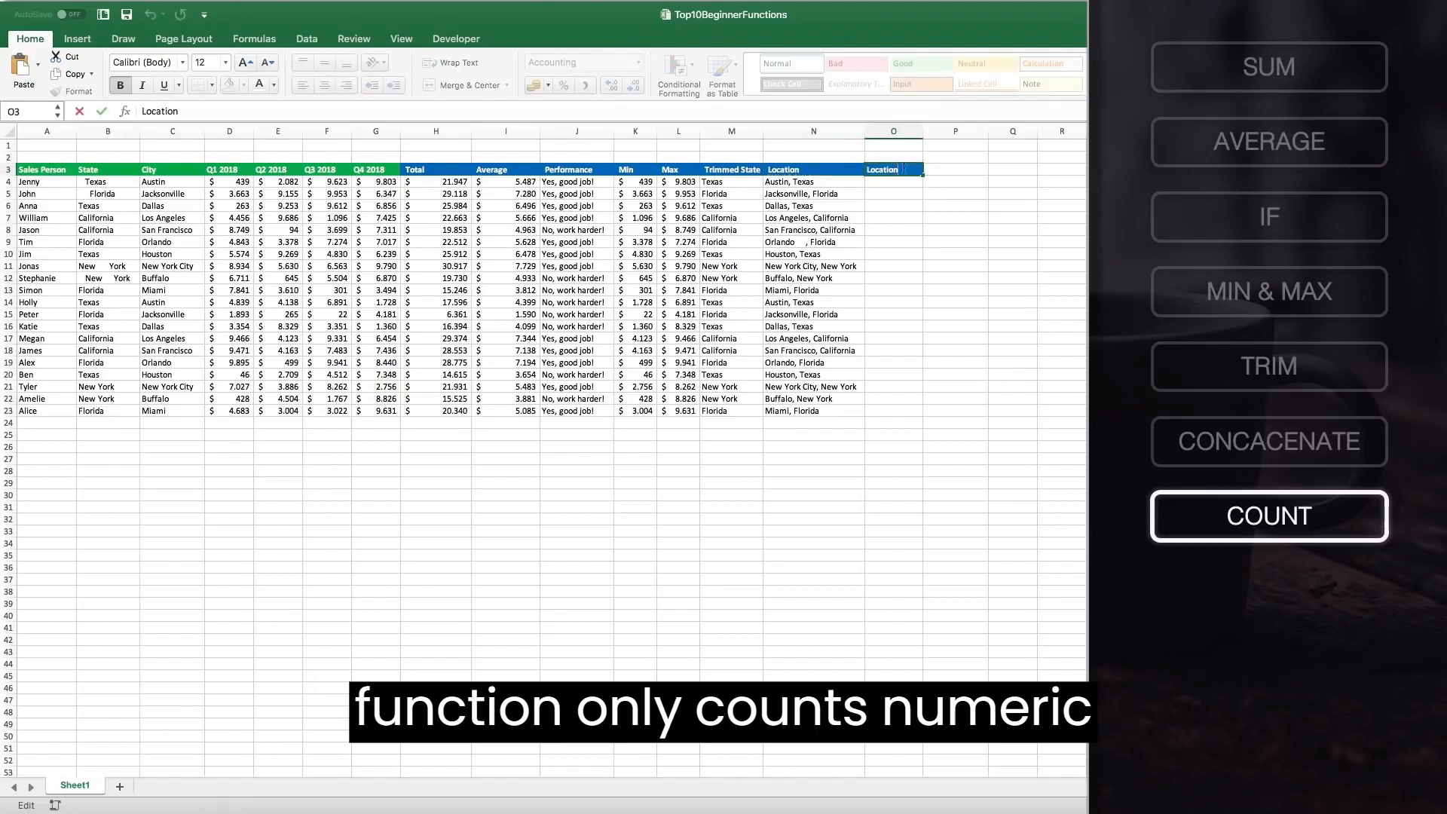
{"action": "left_click_drag", "start_coordinate": [899, 169], "coordinate": [829, 168]}
{"action": "type", "text": "Numeric"}
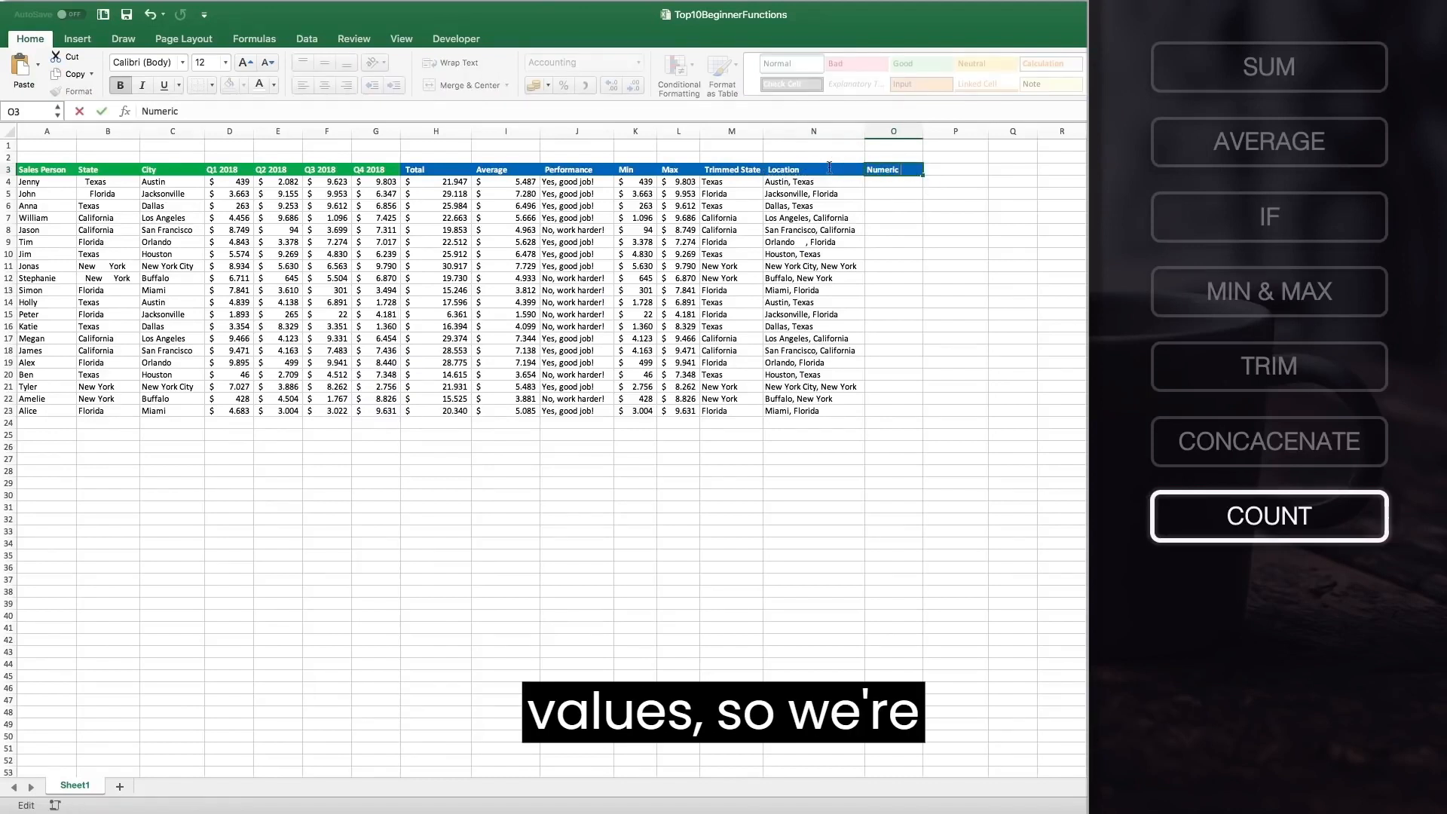
{"action": "type", "text": " Cells"}
{"action": "key", "text": "Return"}
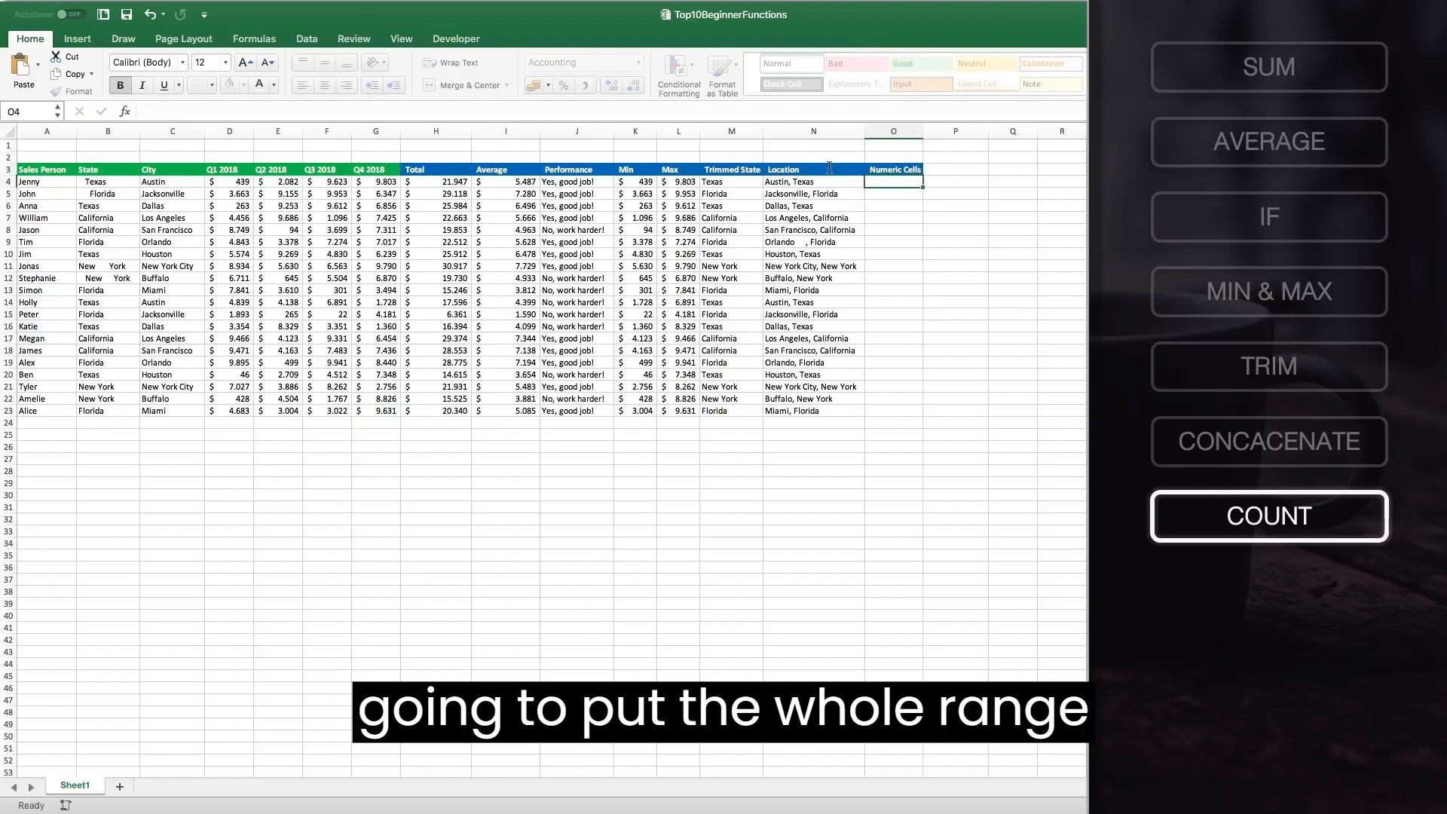
Enter =COUNT(A4:G4) in O4 and fill it down the Numeric Cells column through row 23.
{"action": "type", "text": "=C"}
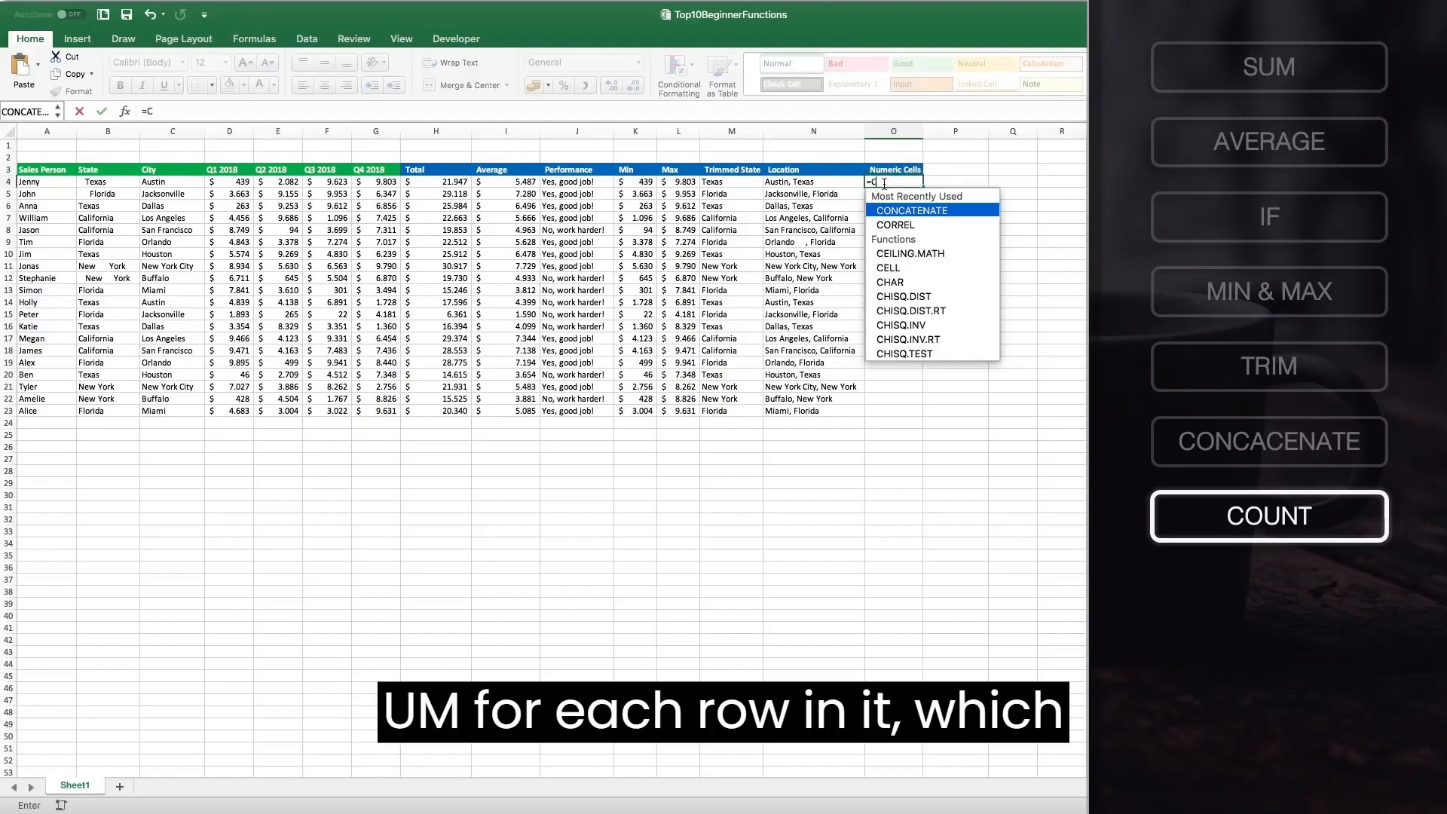
{"action": "type", "text": "OUNT("}
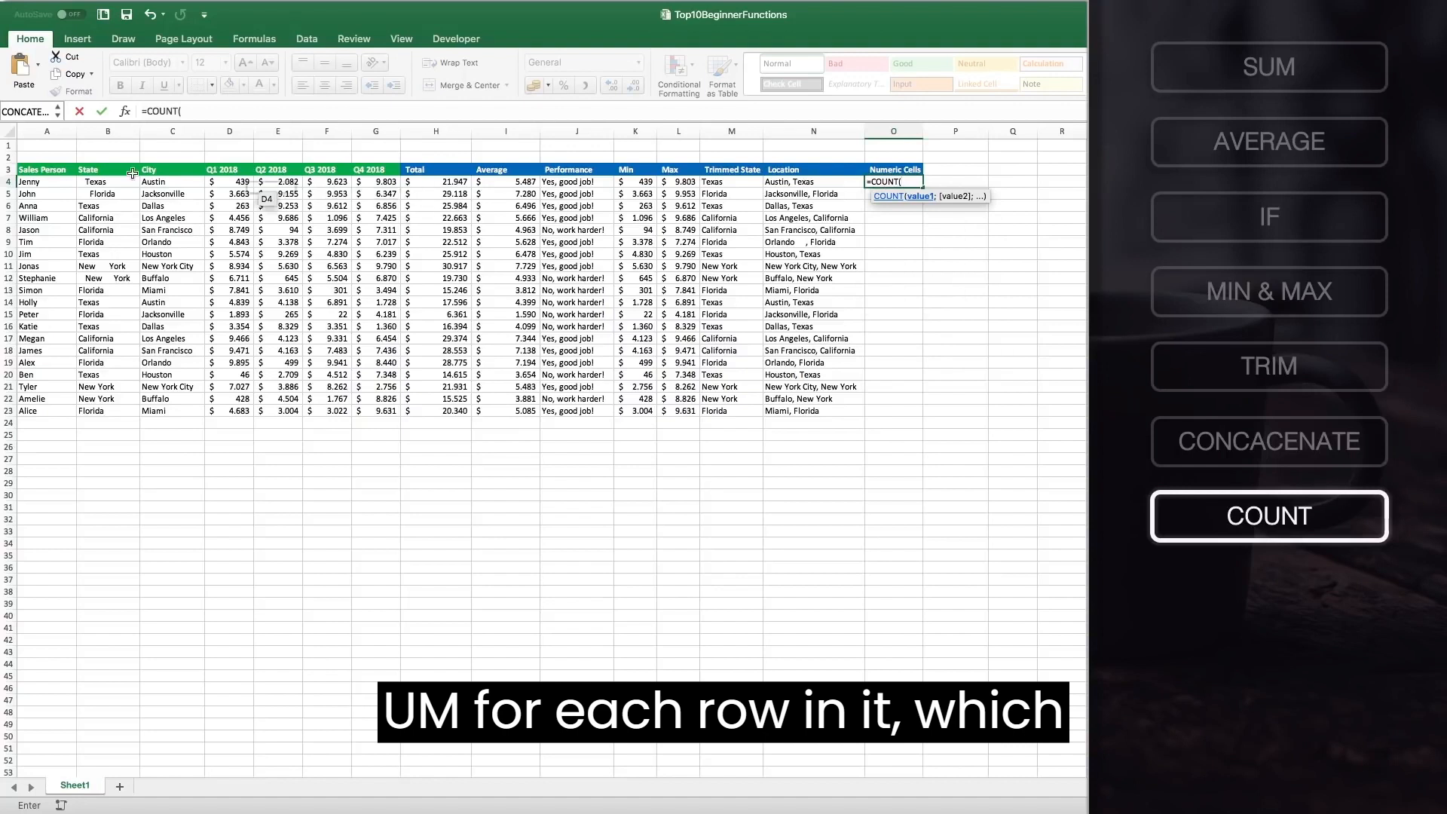
{"action": "left_click_drag", "start_coordinate": [45, 183], "coordinate": [376, 183]}
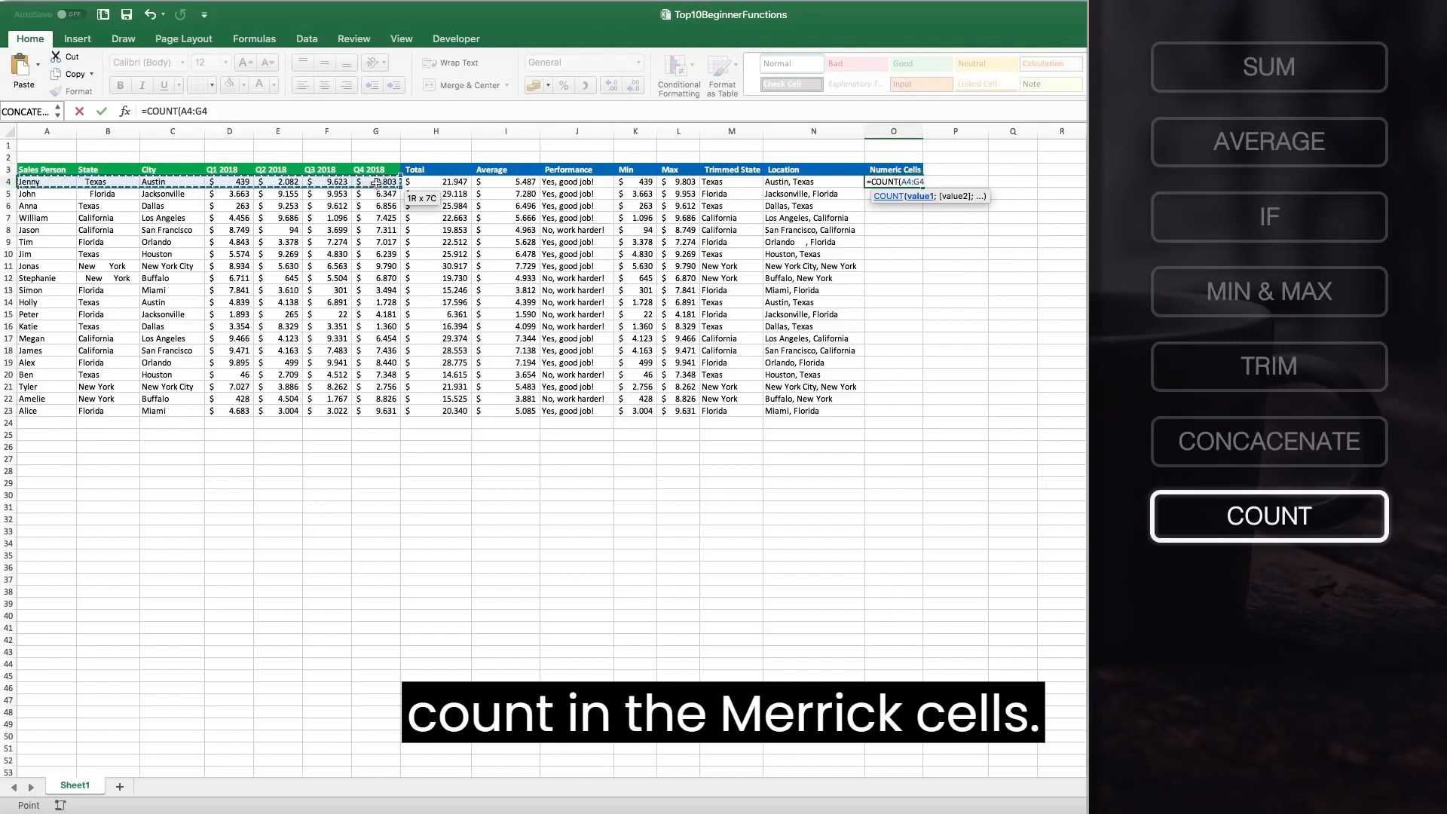
{"action": "type", "text": ")"}
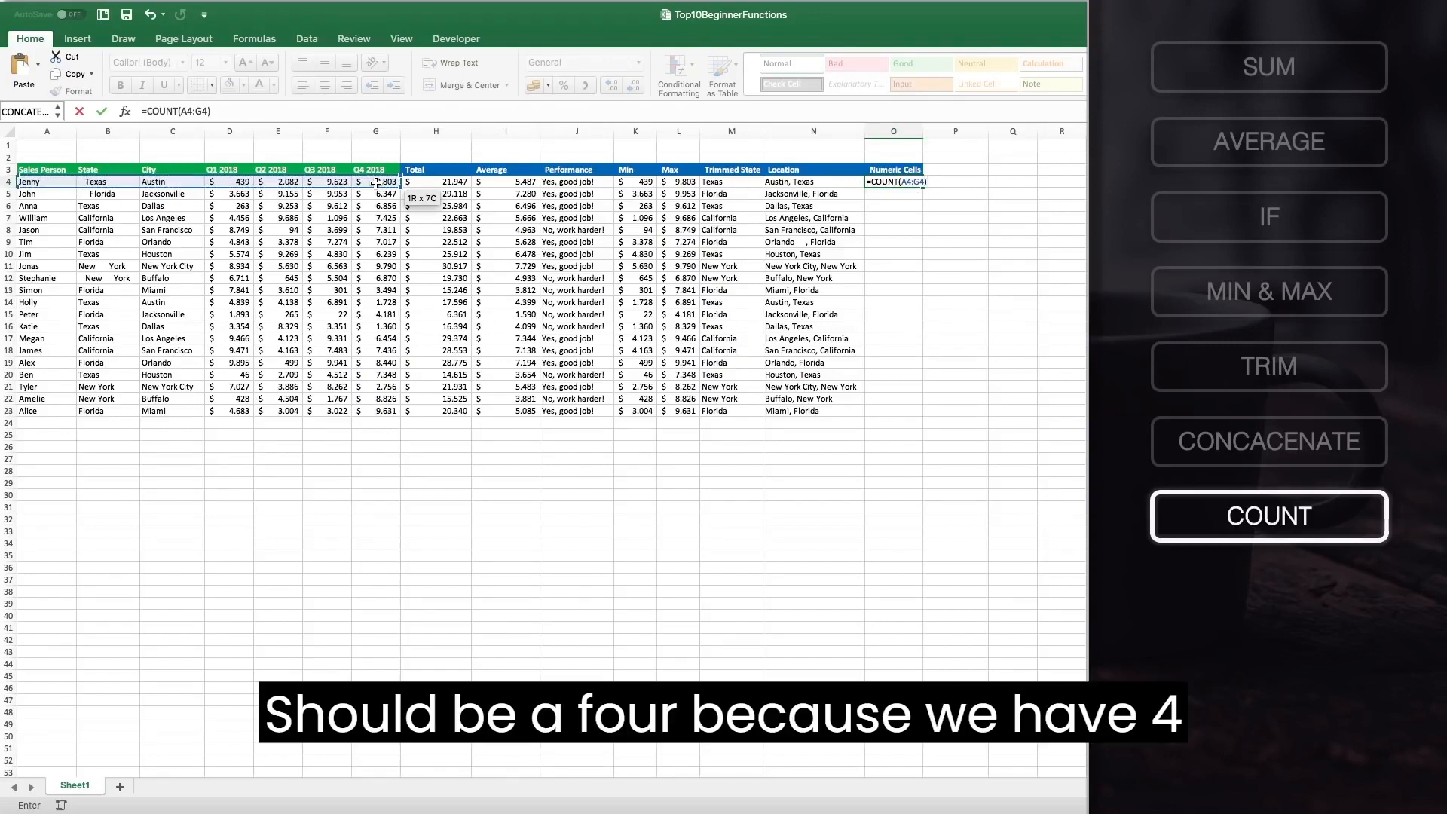
{"action": "key", "text": "Return"}
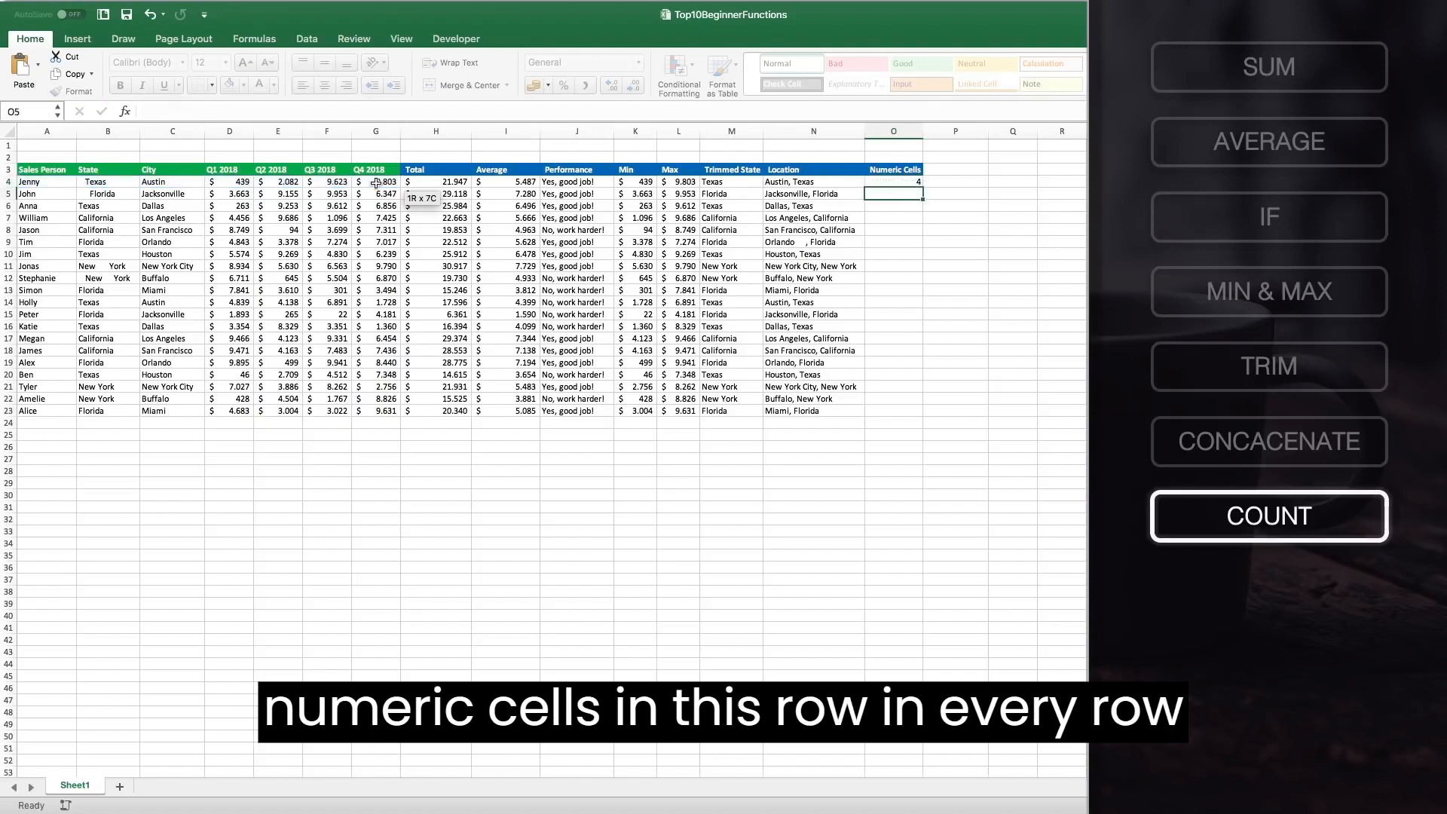
{"action": "left_click", "coordinate": [906, 181]}
{"action": "double_click", "coordinate": [924, 188]}
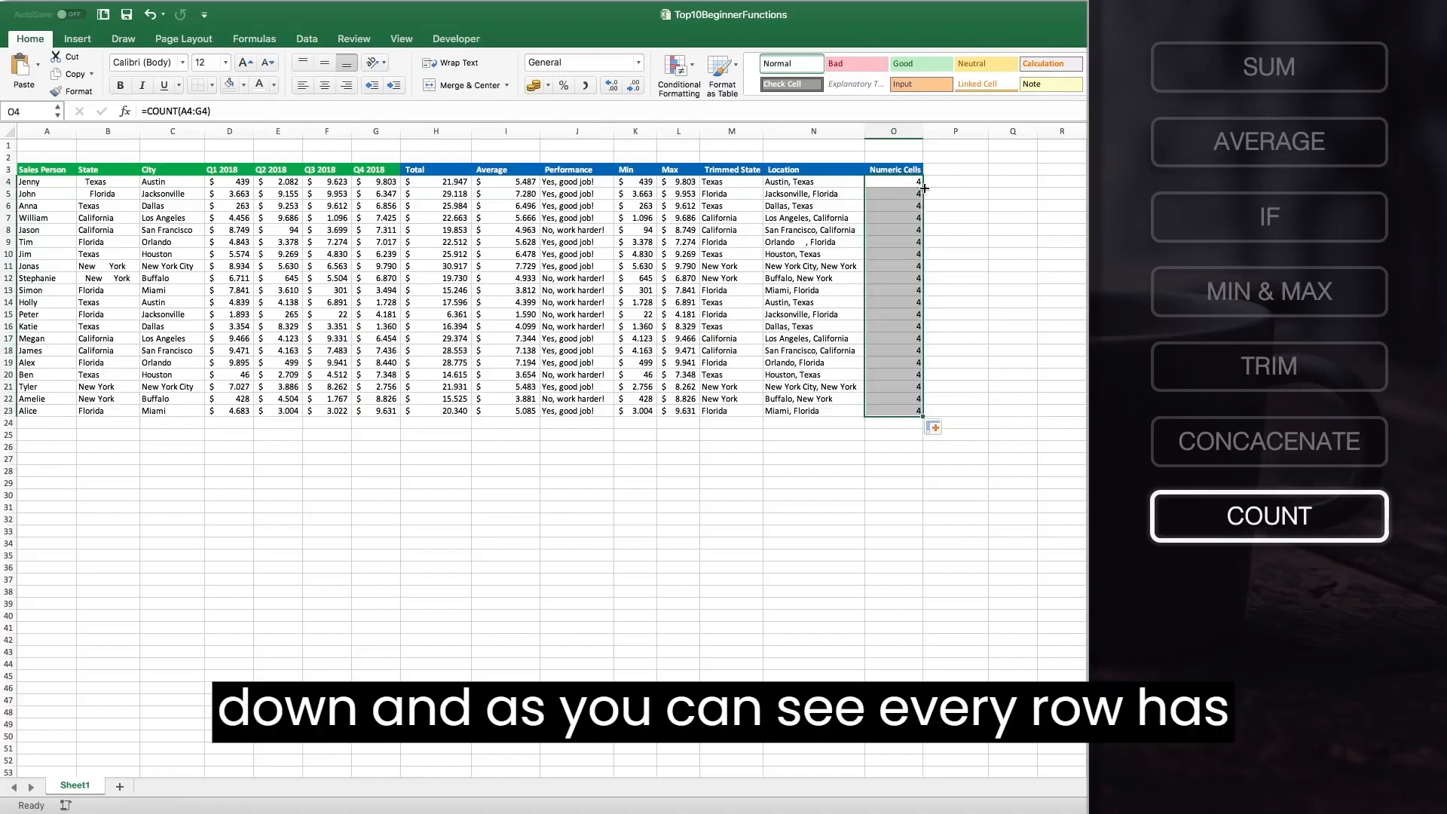
Delete the Q2 2018 value in E8 to test the count, then undo the deletion.
{"action": "left_click", "coordinate": [280, 228]}
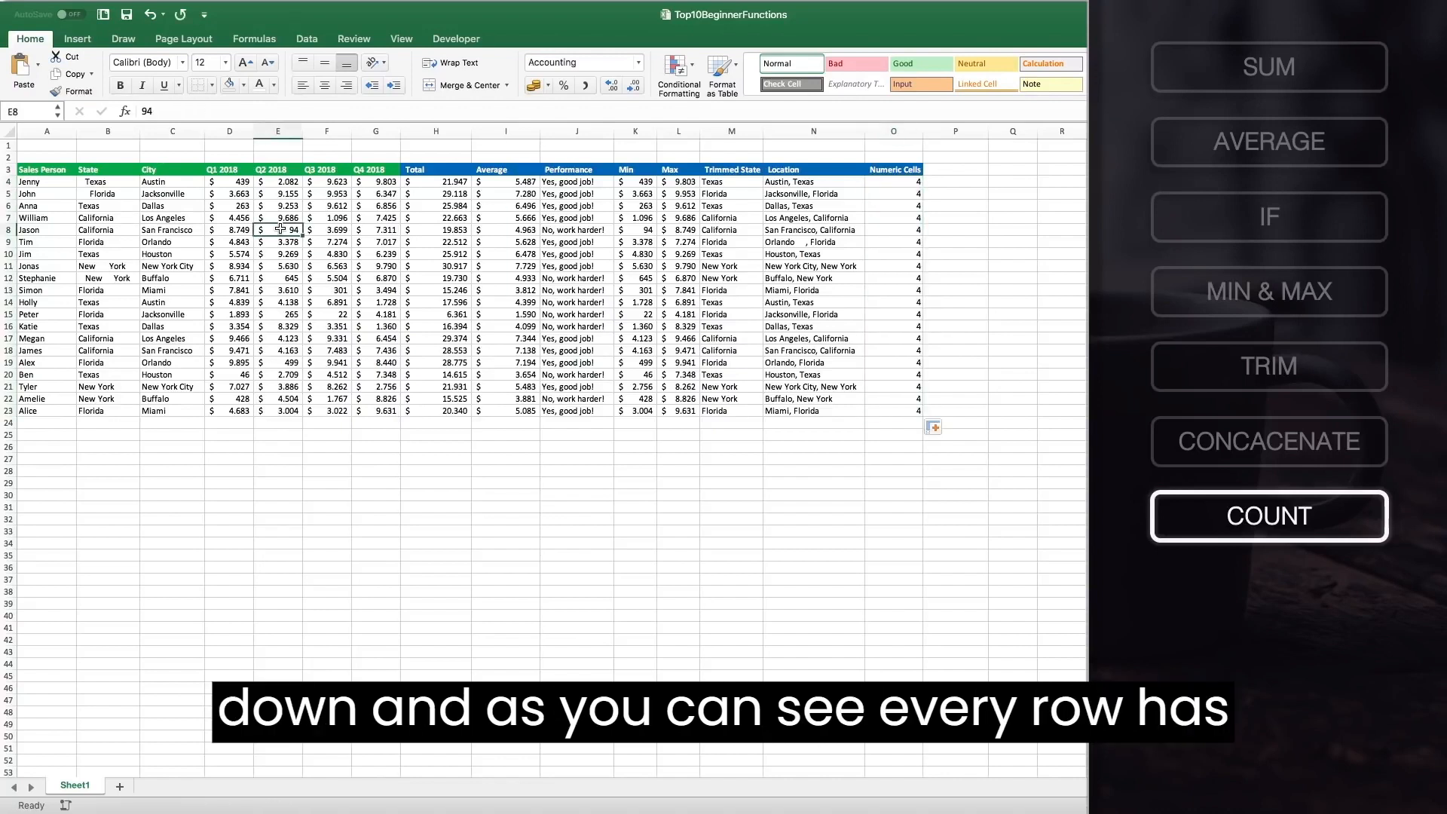
{"action": "key", "text": "Delete"}
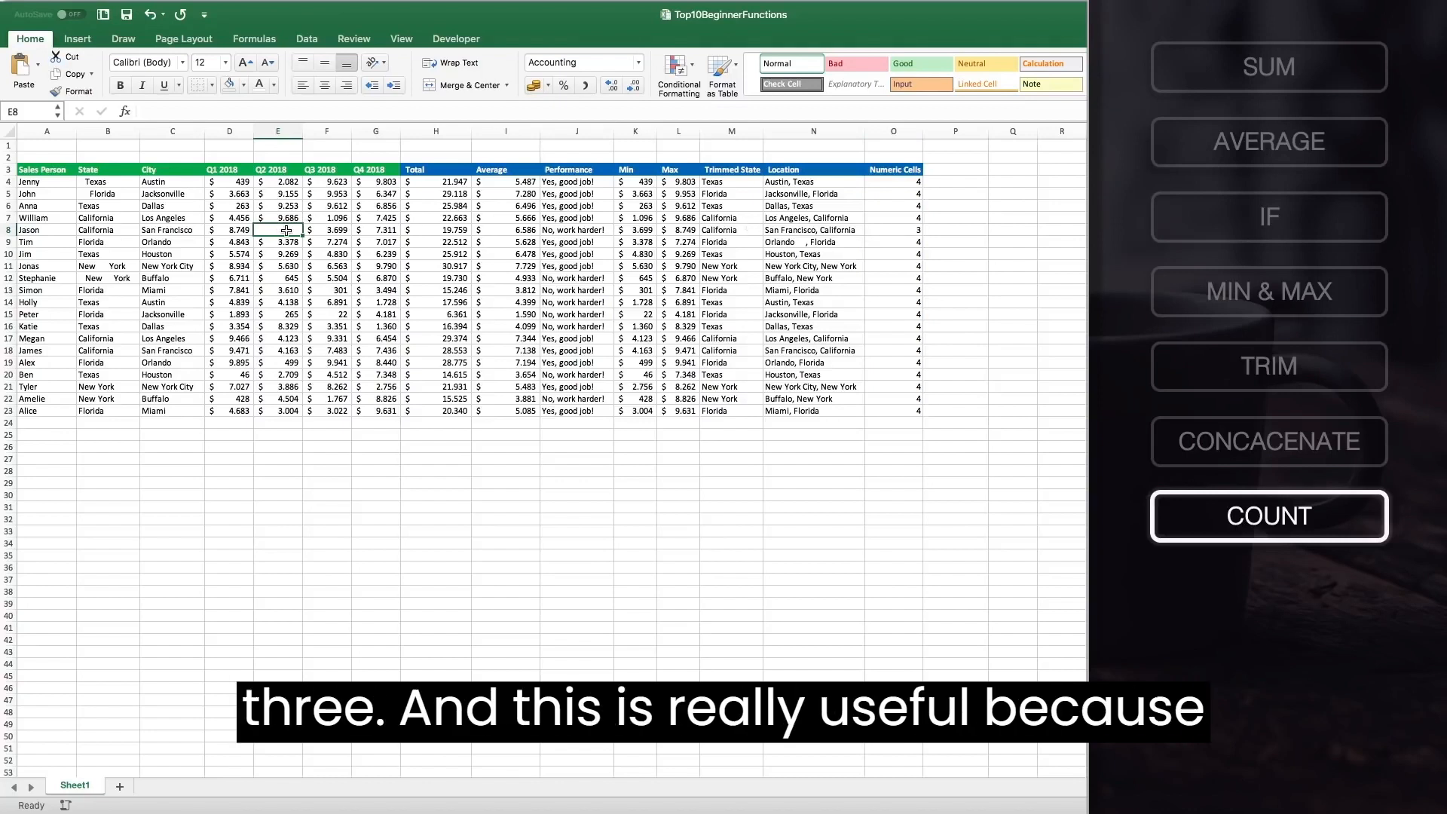
{"action": "key", "text": "super+z"}
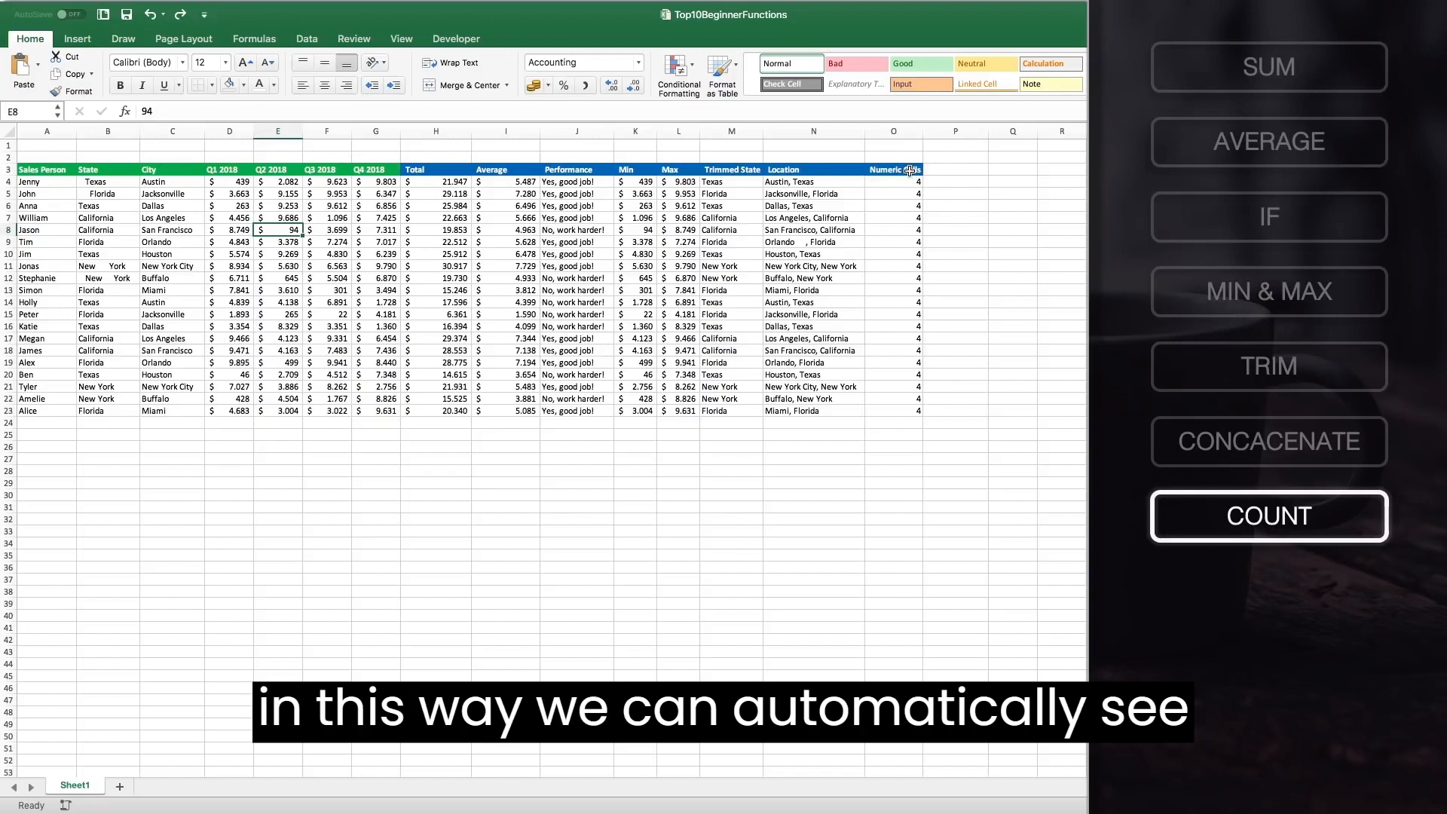
Copy the Numeric Cells header into P3 and rename it Non-Empty Cells.
{"action": "left_click", "coordinate": [910, 170]}
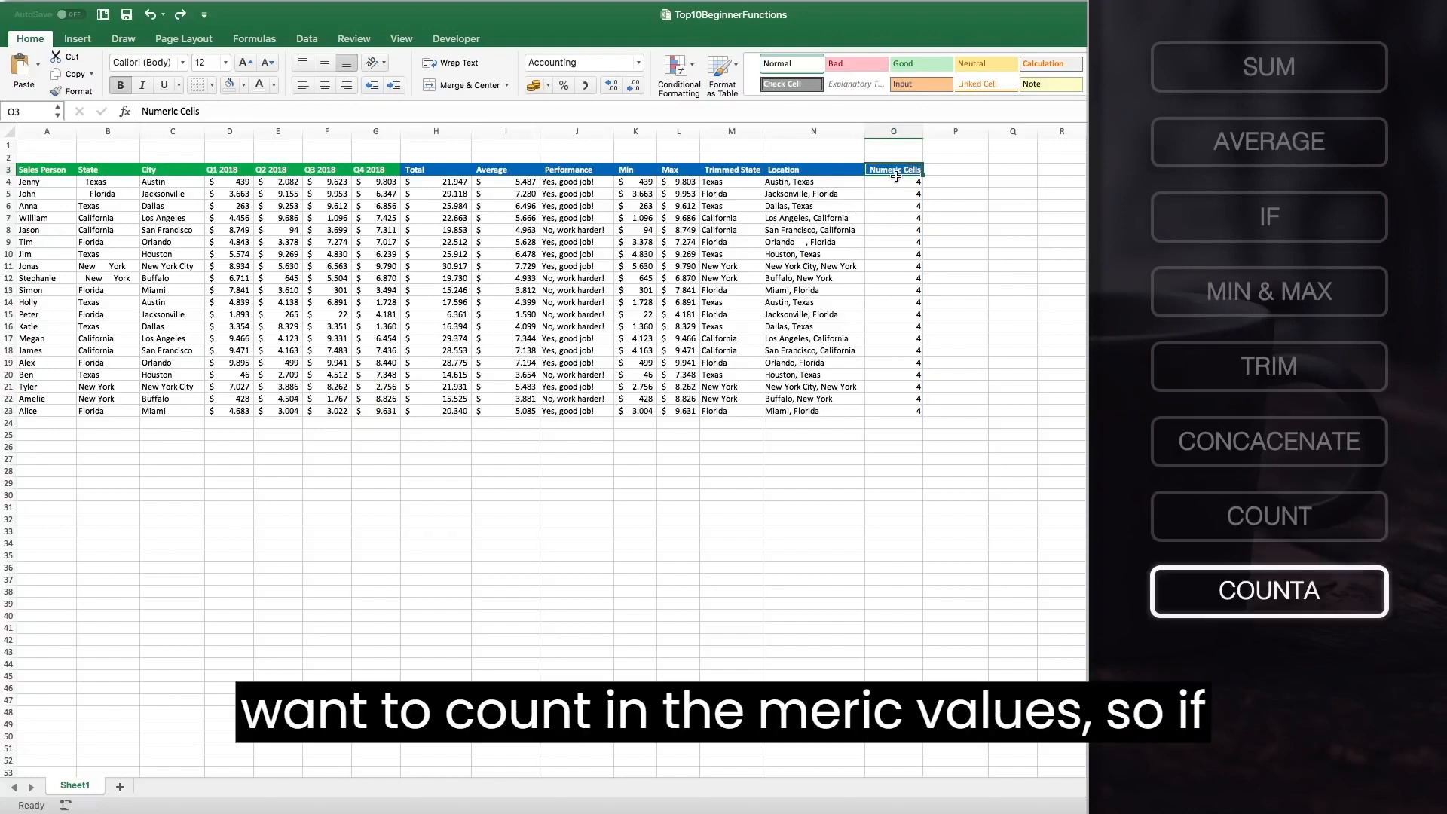
{"action": "key", "text": "super+c"}
{"action": "left_click", "coordinate": [946, 173]}
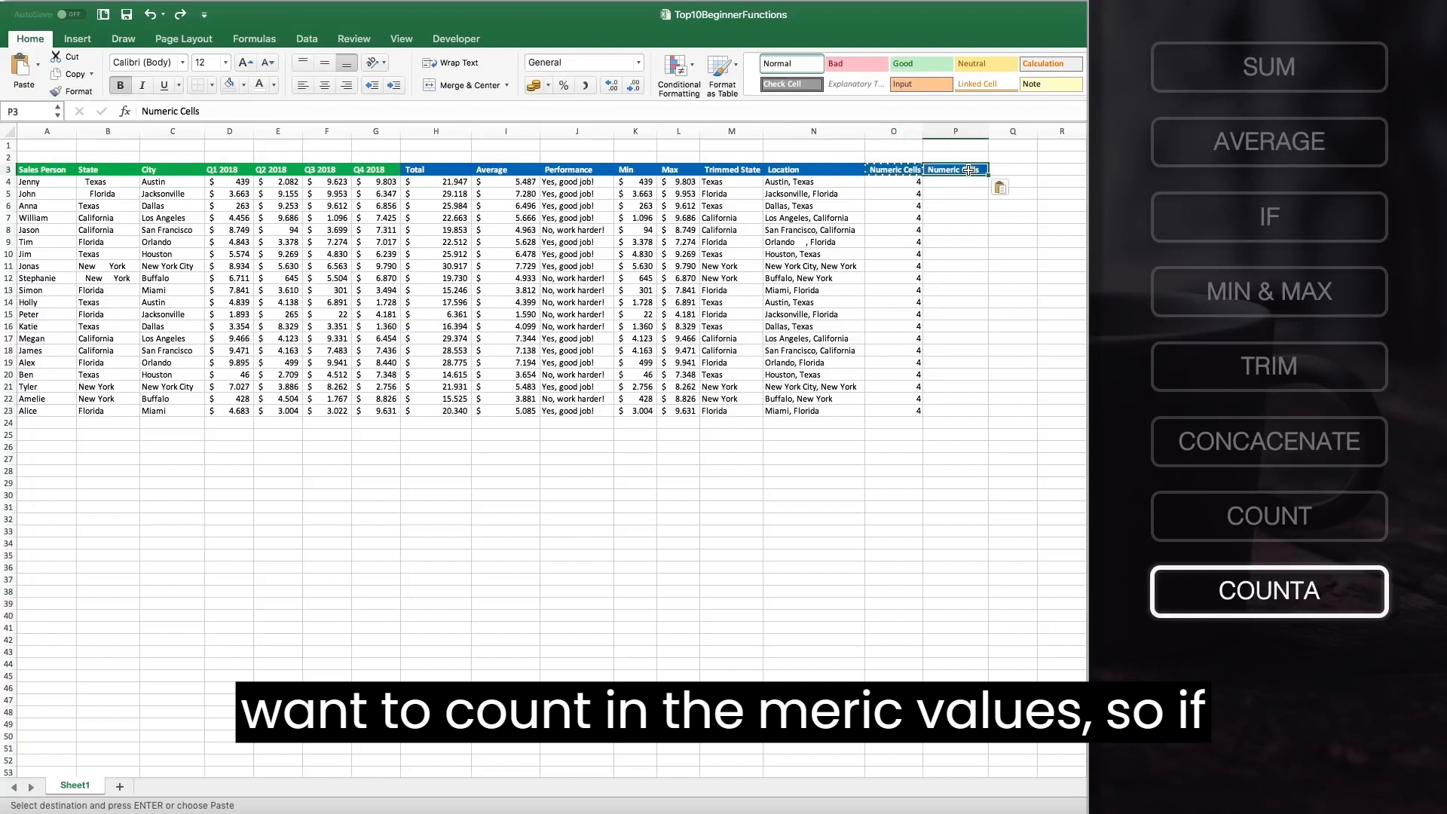
{"action": "key", "text": "super+v"}
{"action": "double_click", "coordinate": [952, 170]}
{"action": "left_click_drag", "start_coordinate": [951, 170], "coordinate": [896, 168]}
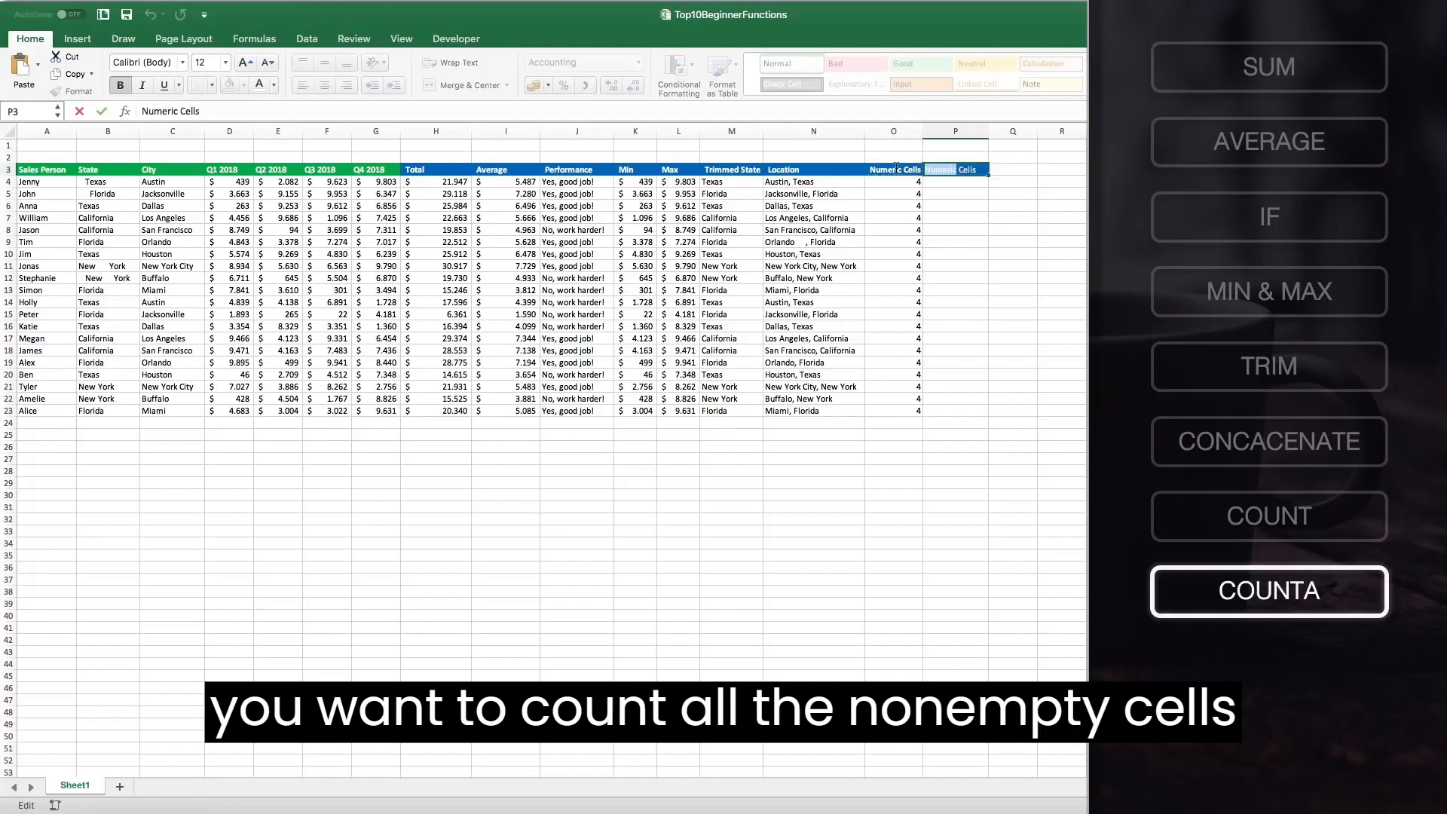
{"action": "type", "text": "Non-Empty"}
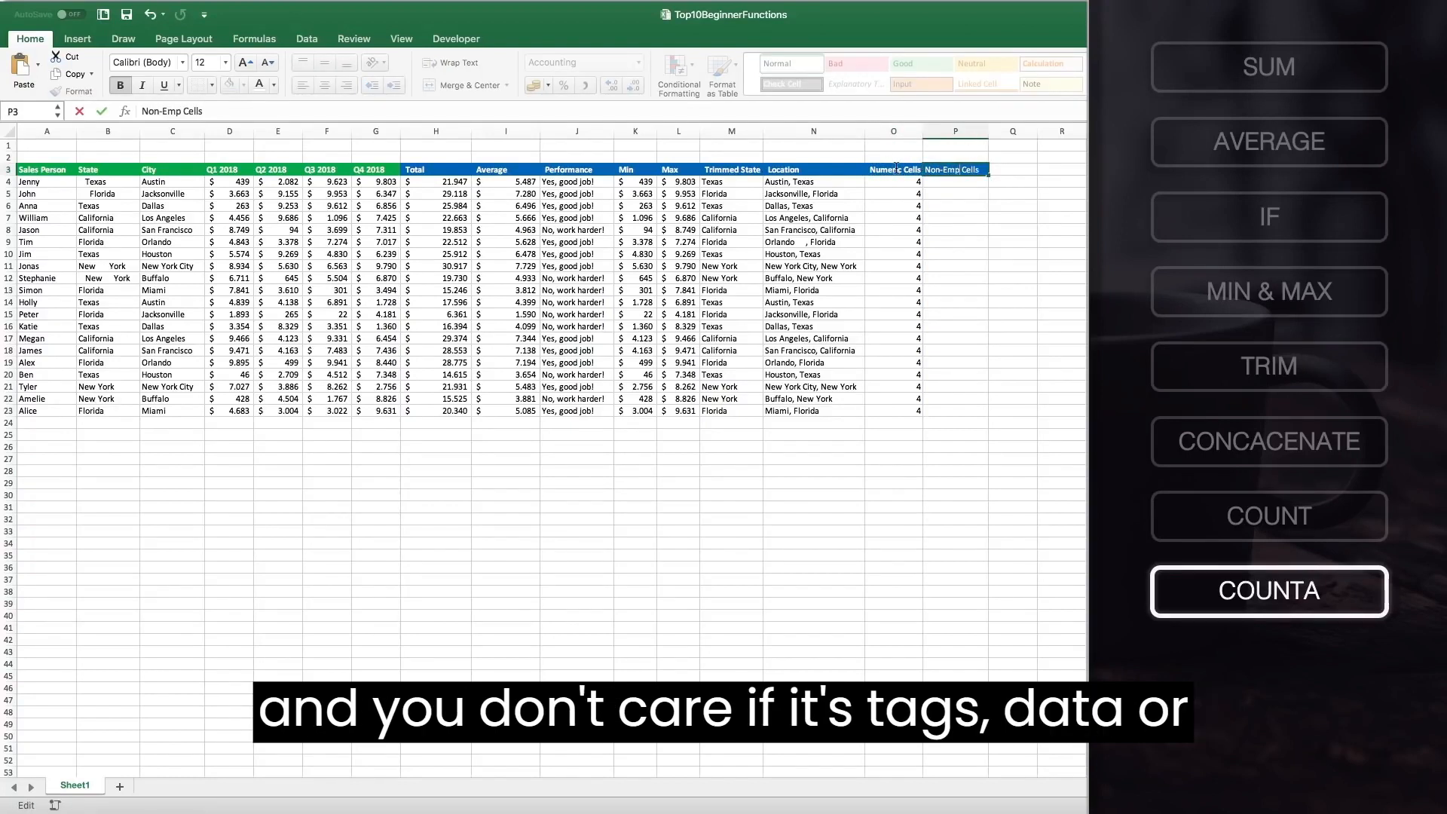
{"action": "key", "text": "Return"}
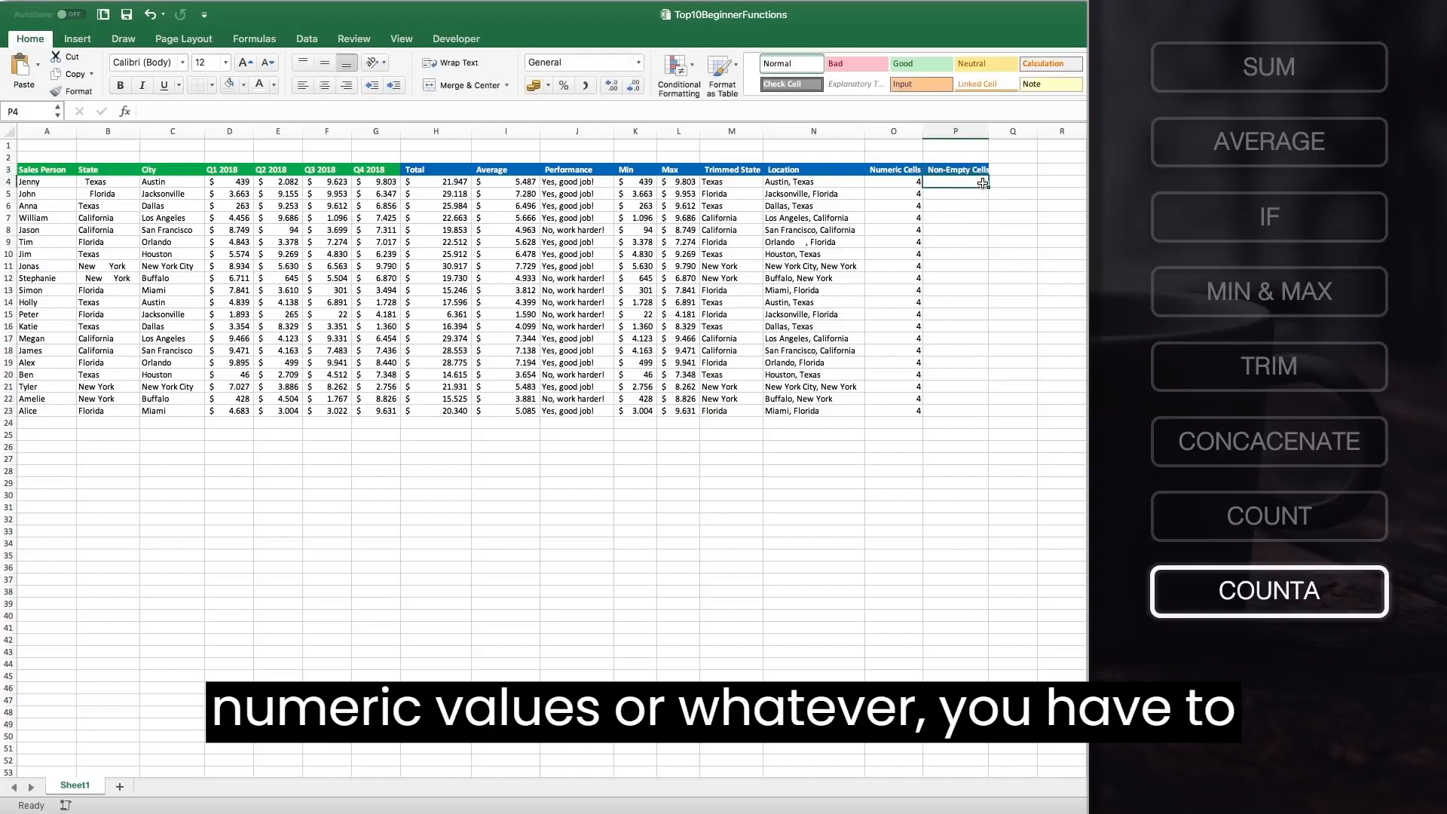
Enter =COUNTA(A4:G4) in P4 and fill it down the Non-Empty Cells column through row 23.
{"action": "left_click_drag", "start_coordinate": [990, 134], "coordinate": [991, 130]}
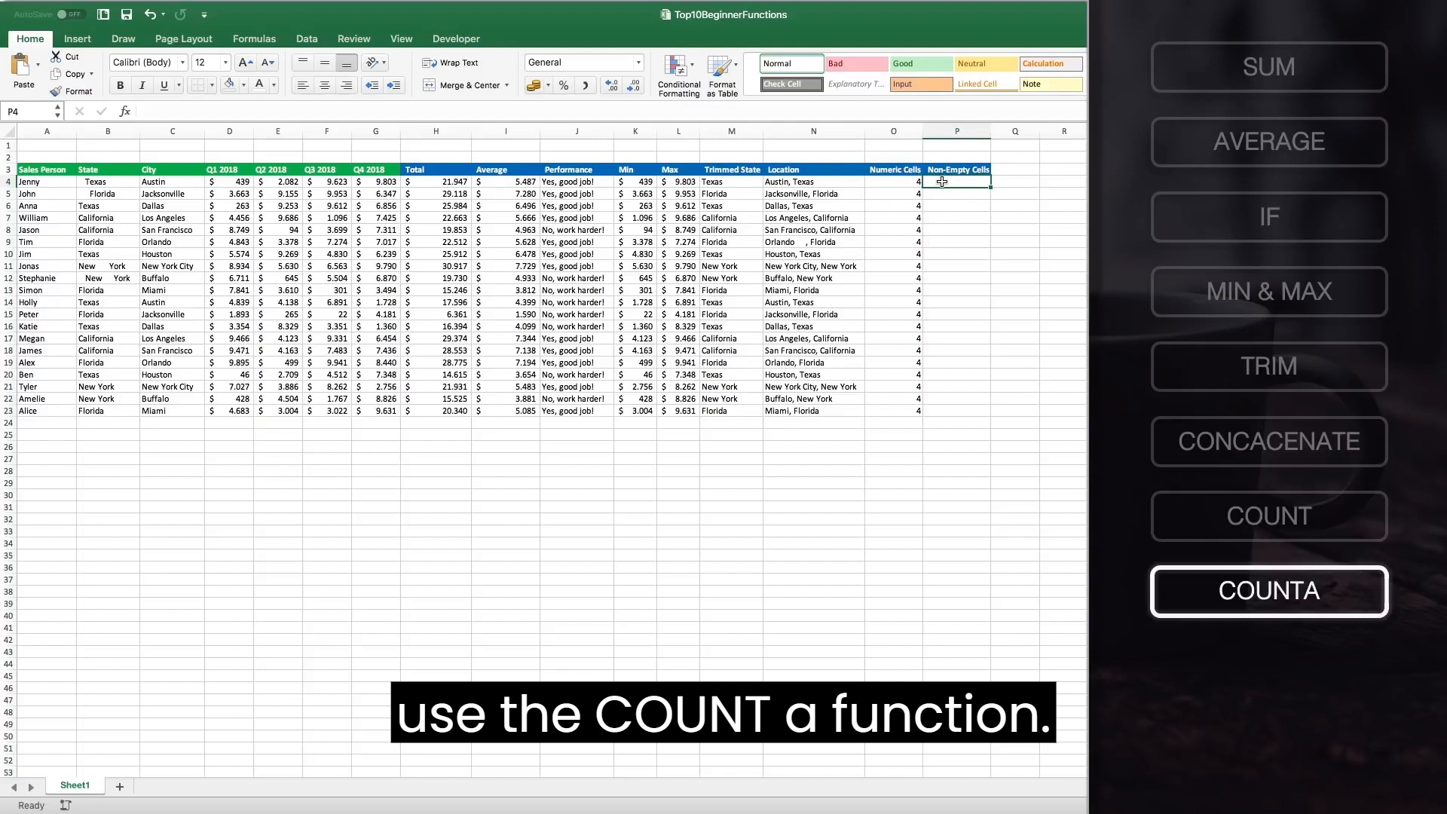
{"action": "type", "text": "=COUNTA"}
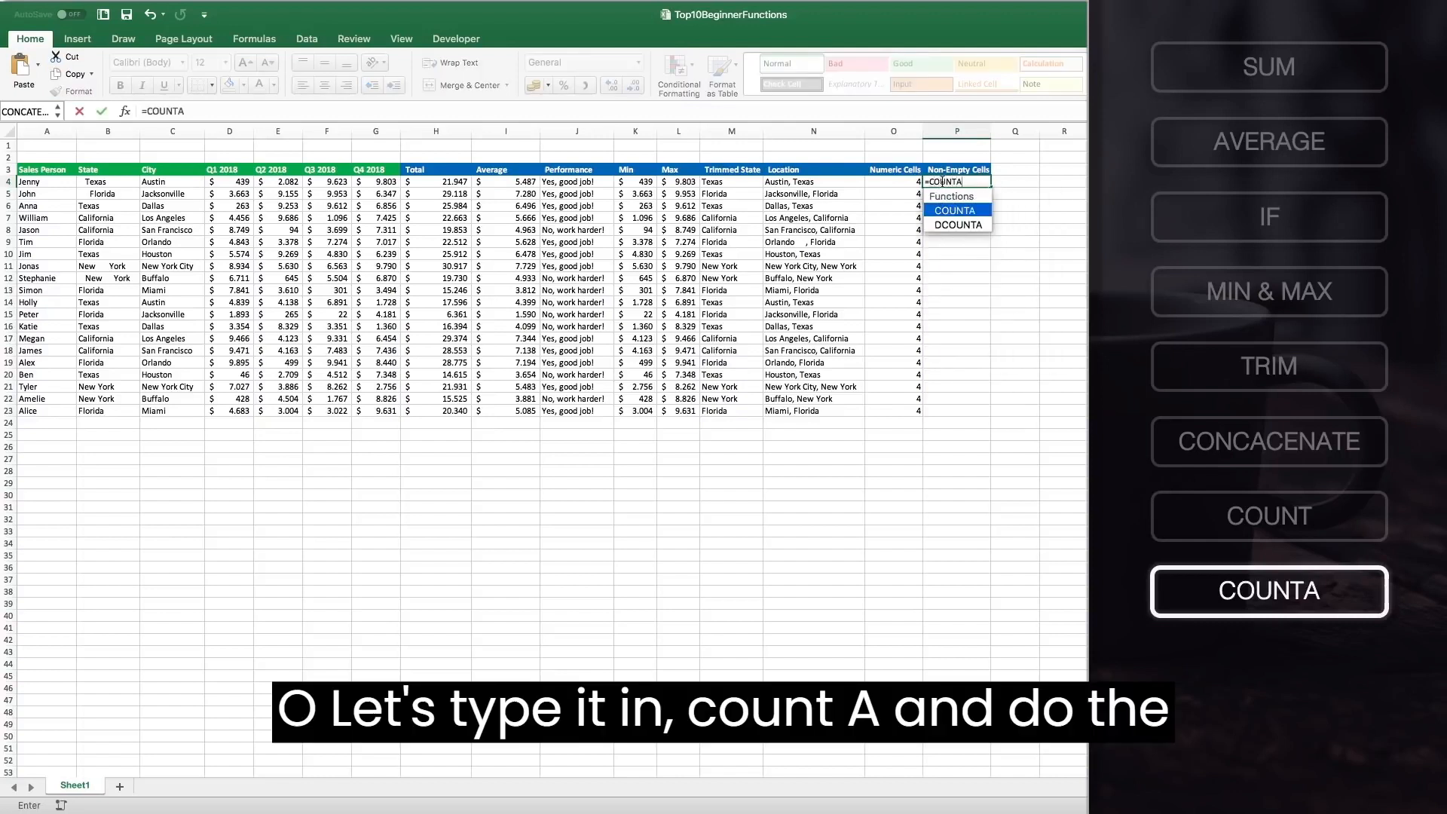
{"action": "type", "text": "("}
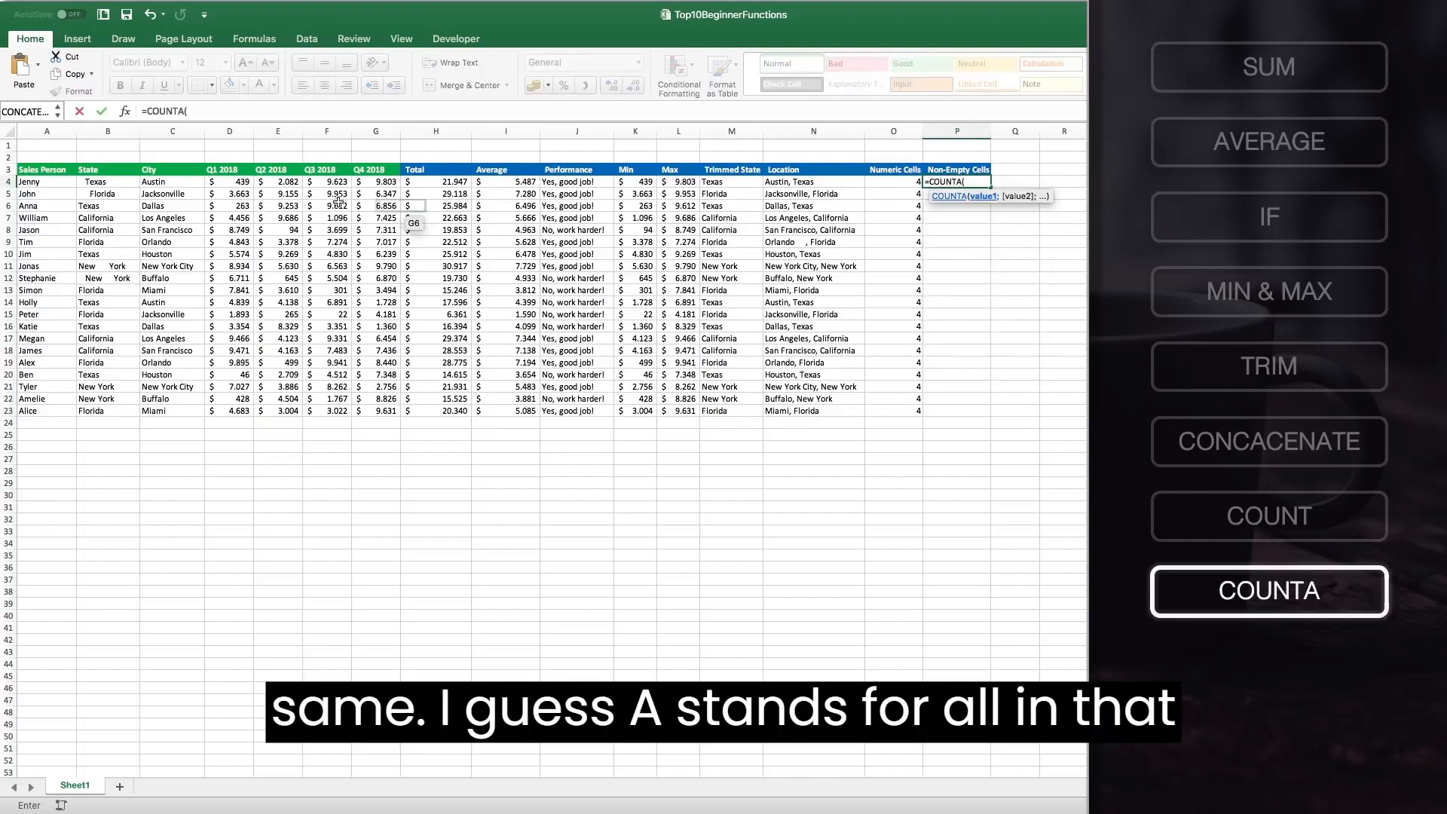
{"action": "left_click_drag", "start_coordinate": [65, 181], "coordinate": [385, 186]}
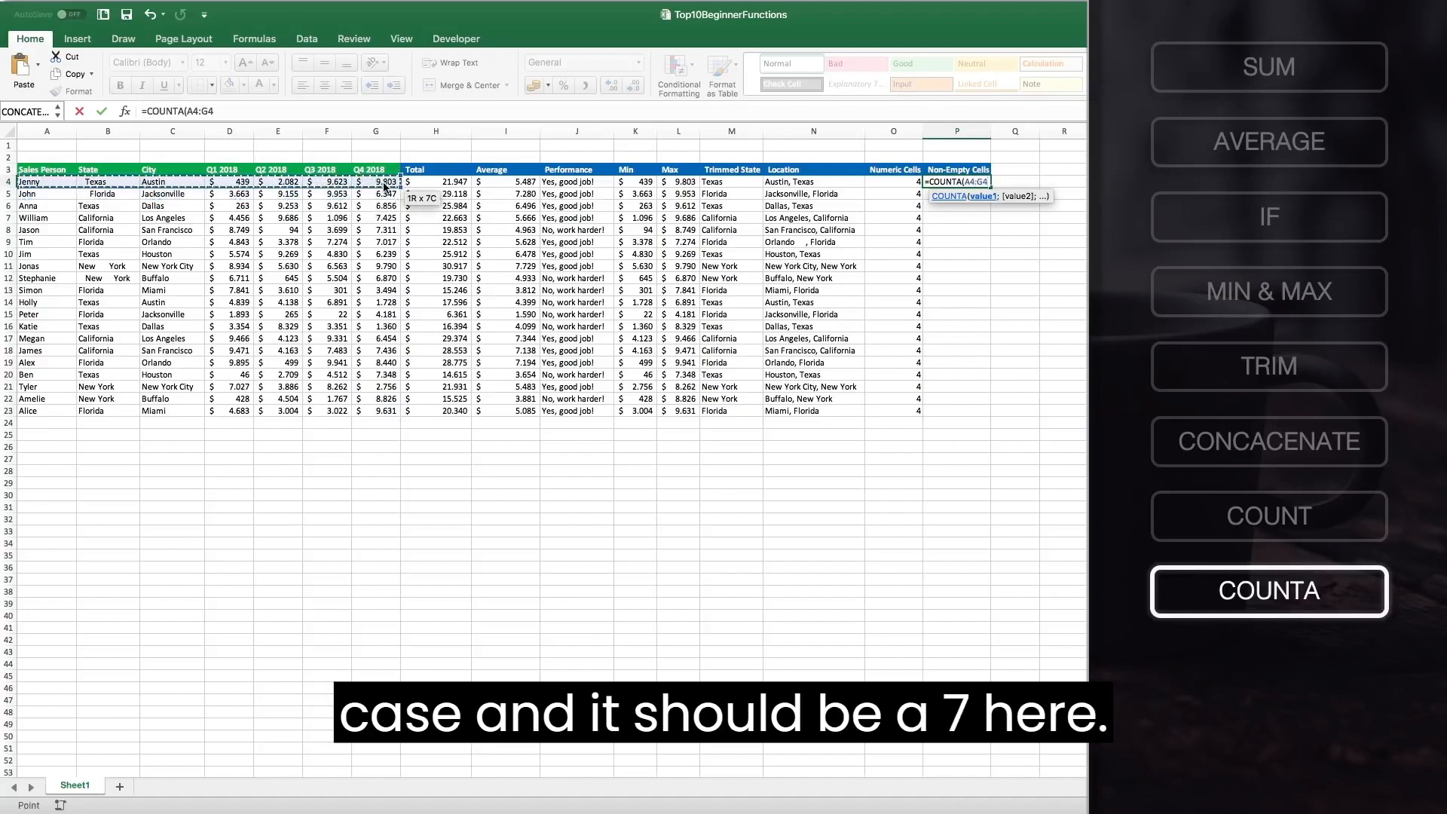
{"action": "type", "text": ")"}
{"action": "key", "text": "Return"}
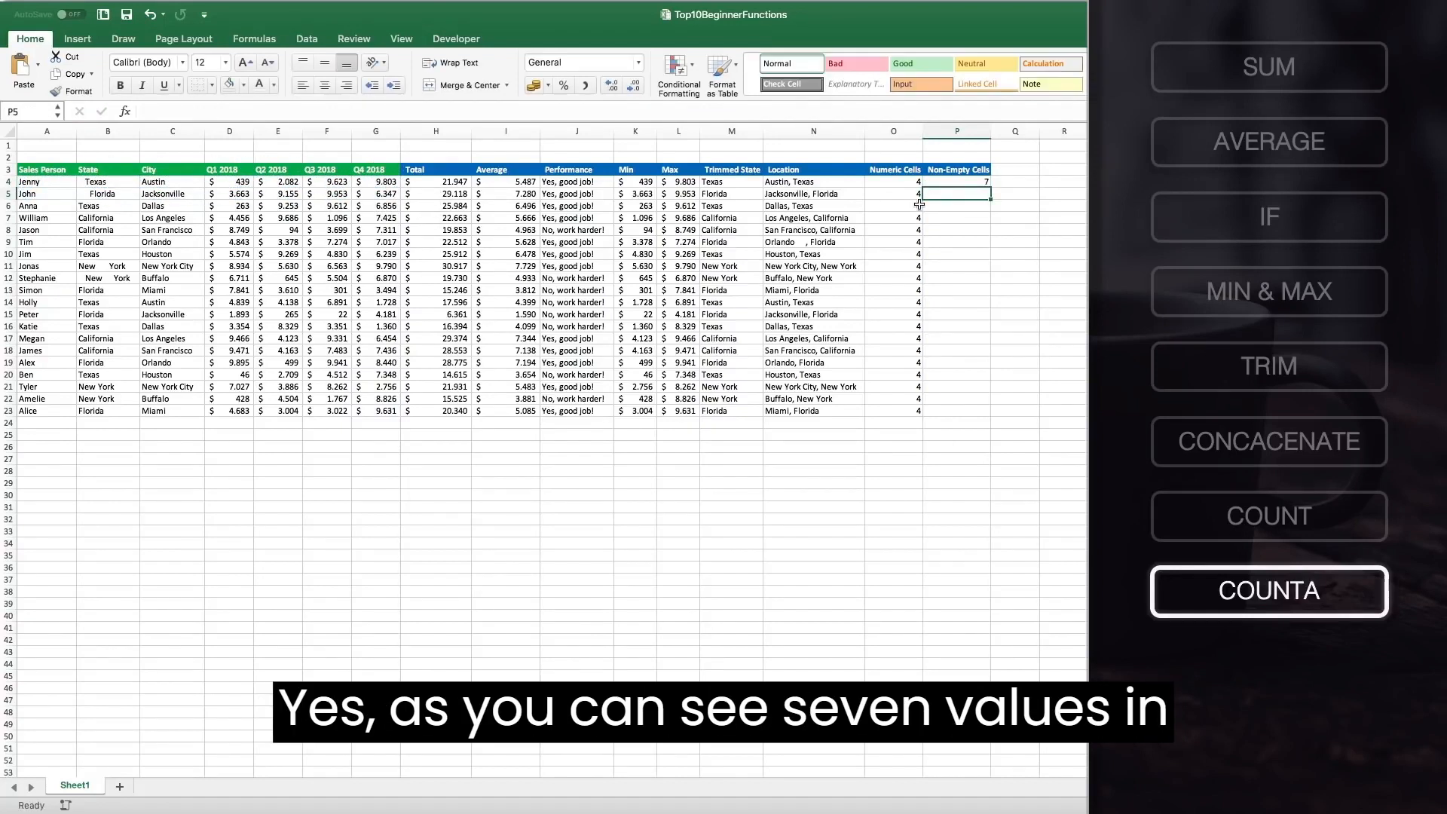
{"action": "left_click", "coordinate": [967, 181]}
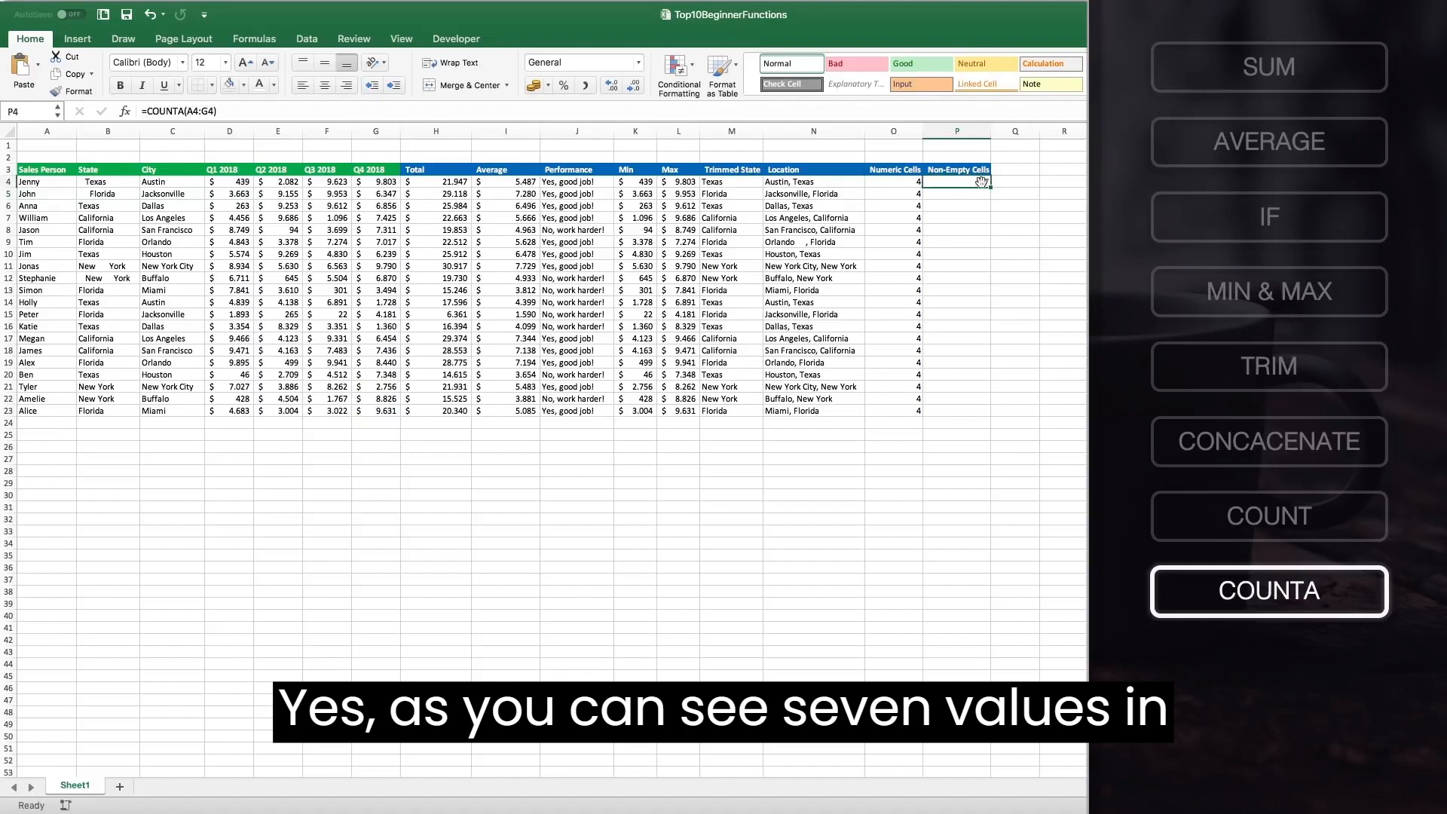
{"action": "double_click", "coordinate": [989, 188]}
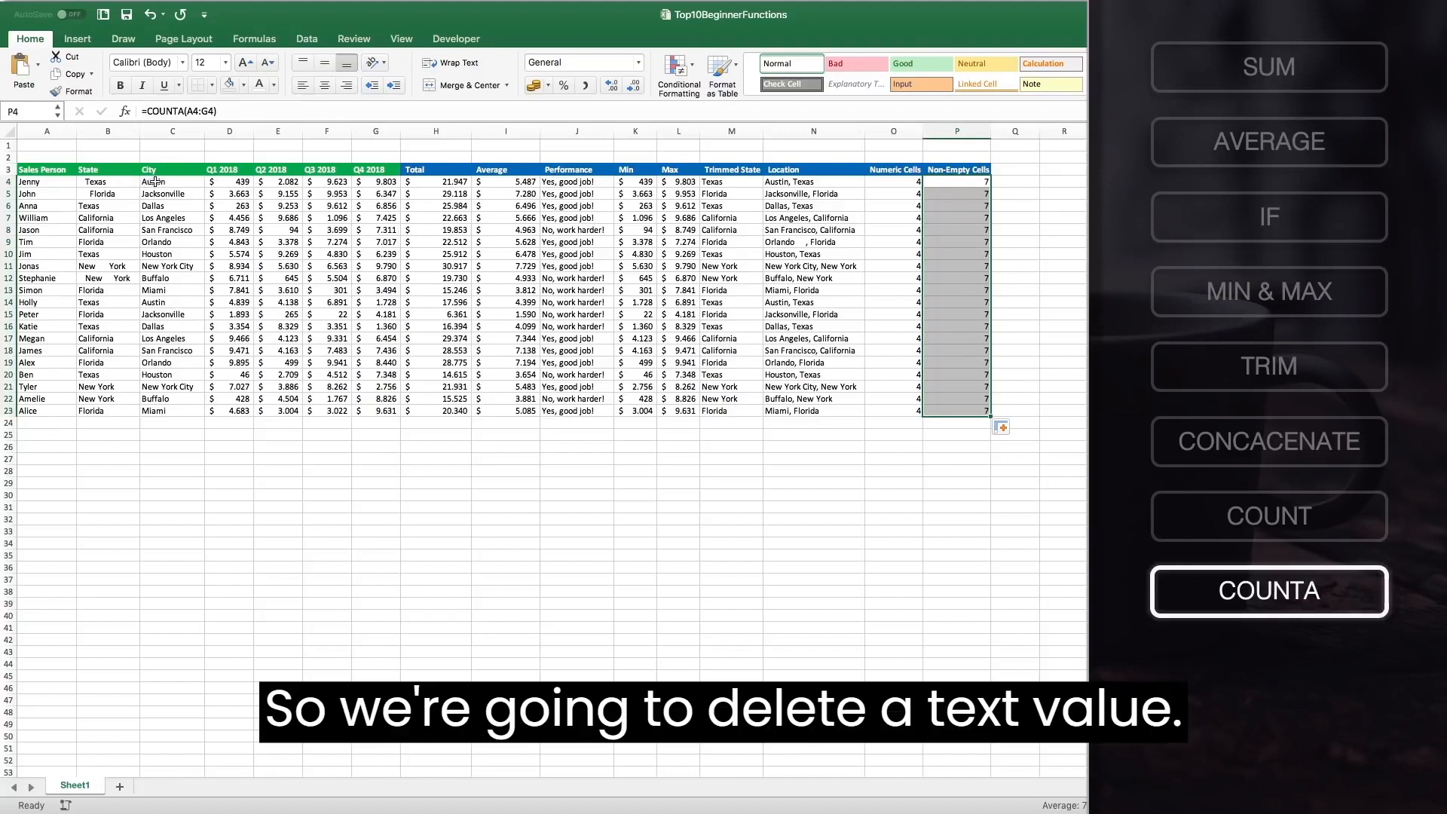
Delete the Texas state value in B4 to test the count, then undo the deletion.
{"action": "left_click", "coordinate": [105, 185]}
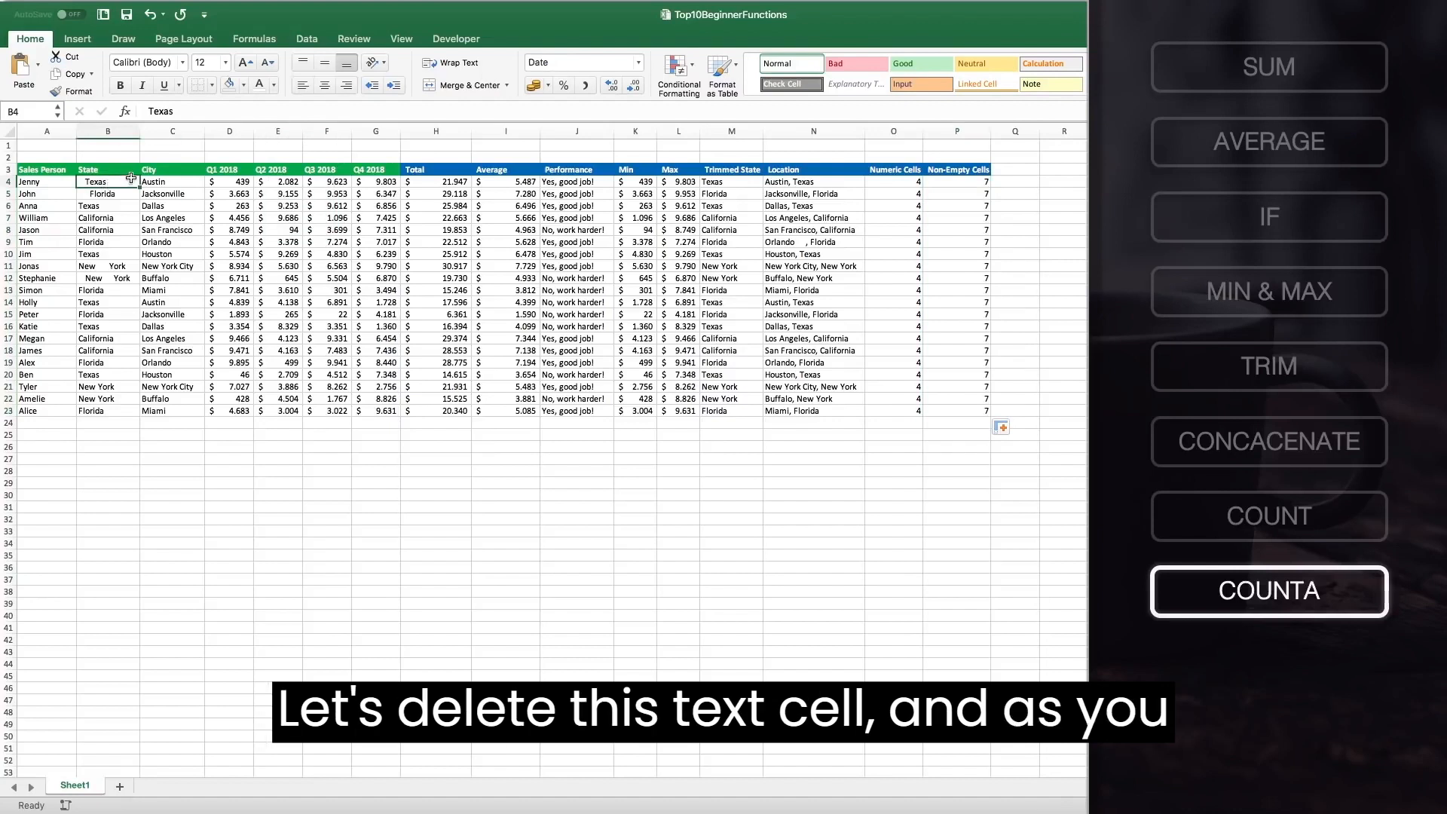
{"action": "key", "text": "Delete"}
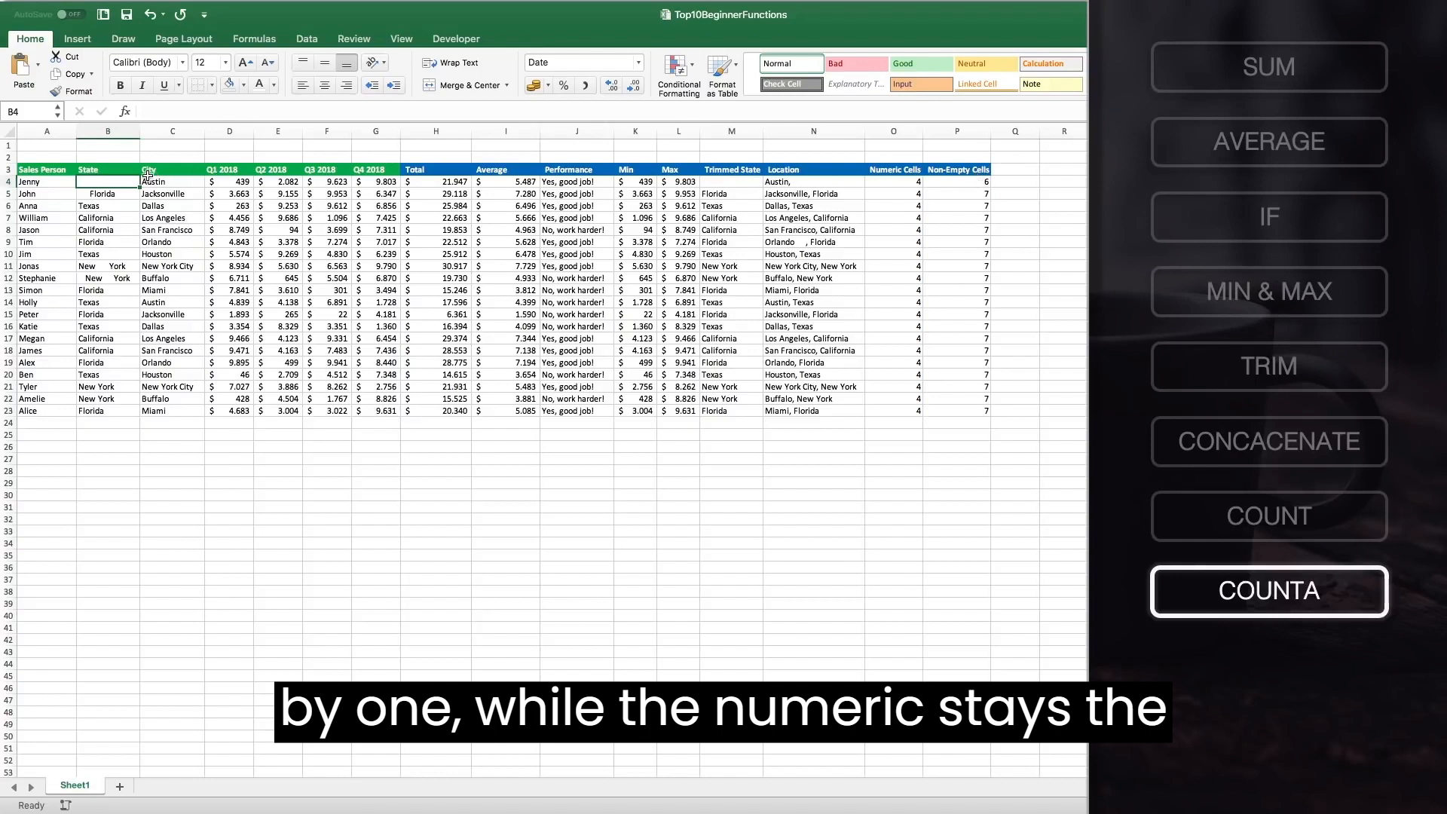
{"action": "key", "text": "super+z"}
Copy the Numeric Cells and Non-Empty Cells headers into H28:I28 below the table.
{"action": "left_click", "coordinate": [963, 171]}
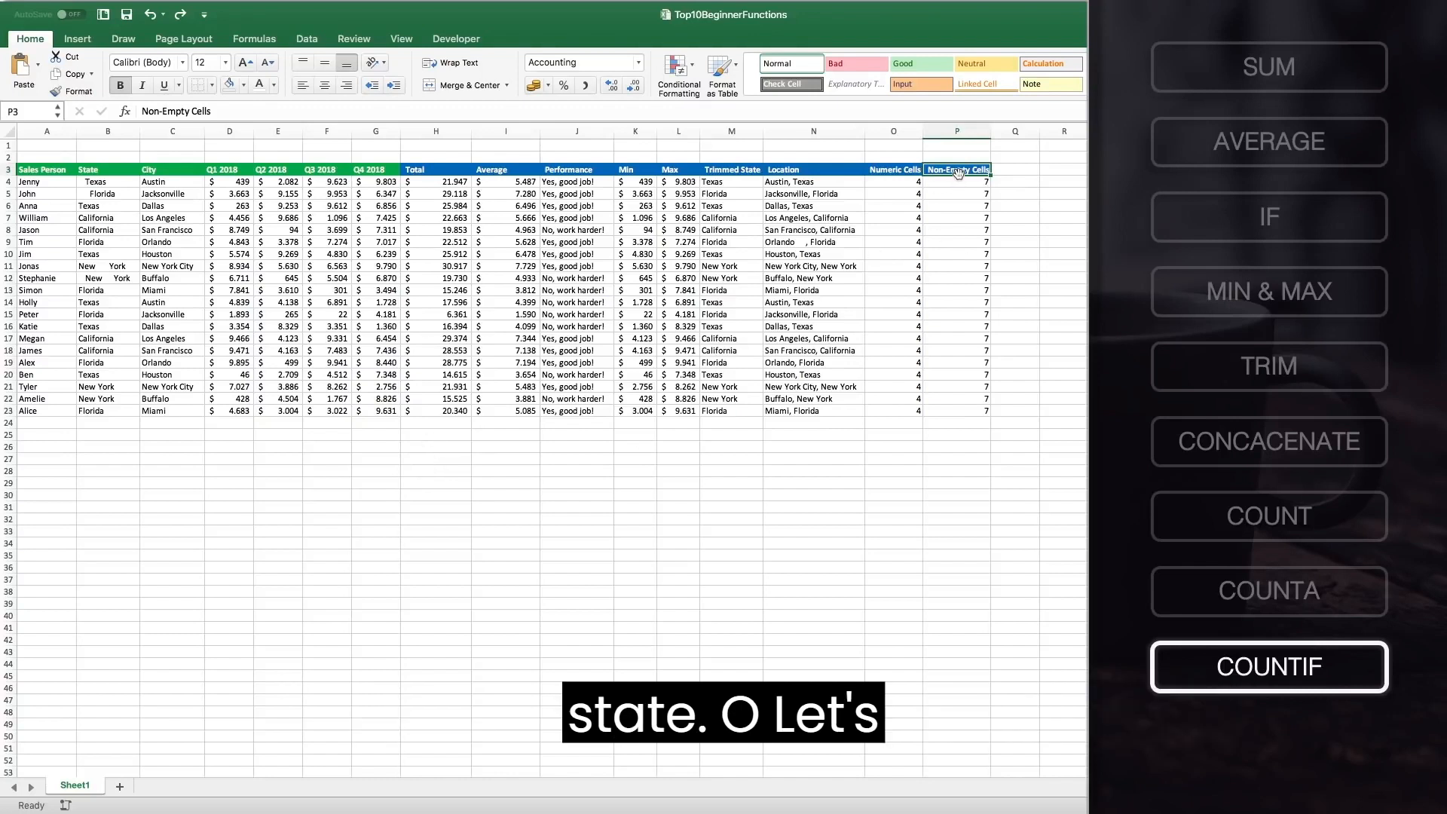
{"action": "left_click_drag", "start_coordinate": [898, 167], "coordinate": [957, 169]}
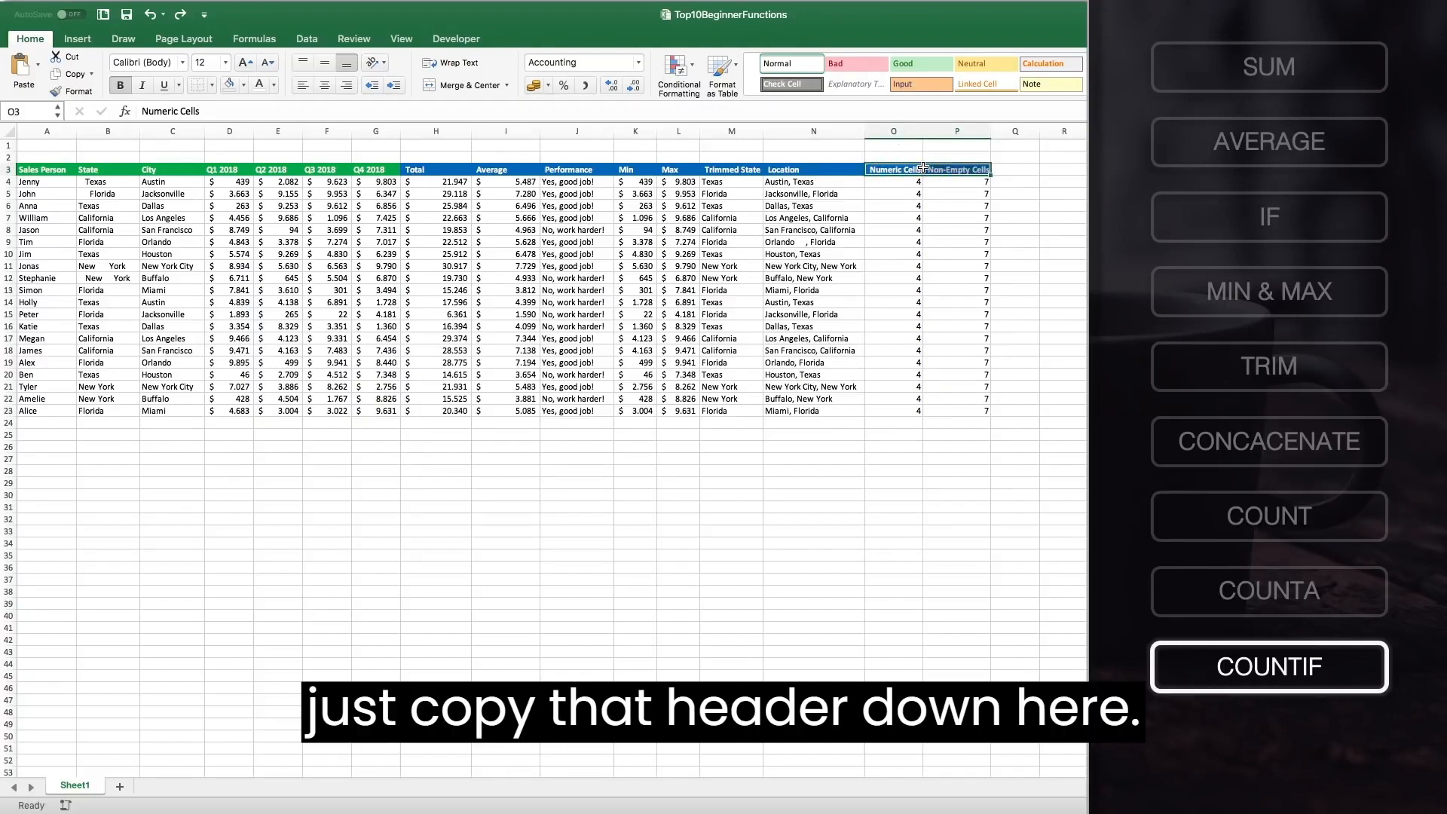
{"action": "key", "text": "super+c"}
{"action": "left_click", "coordinate": [425, 470]}
{"action": "key", "text": "super+v"}
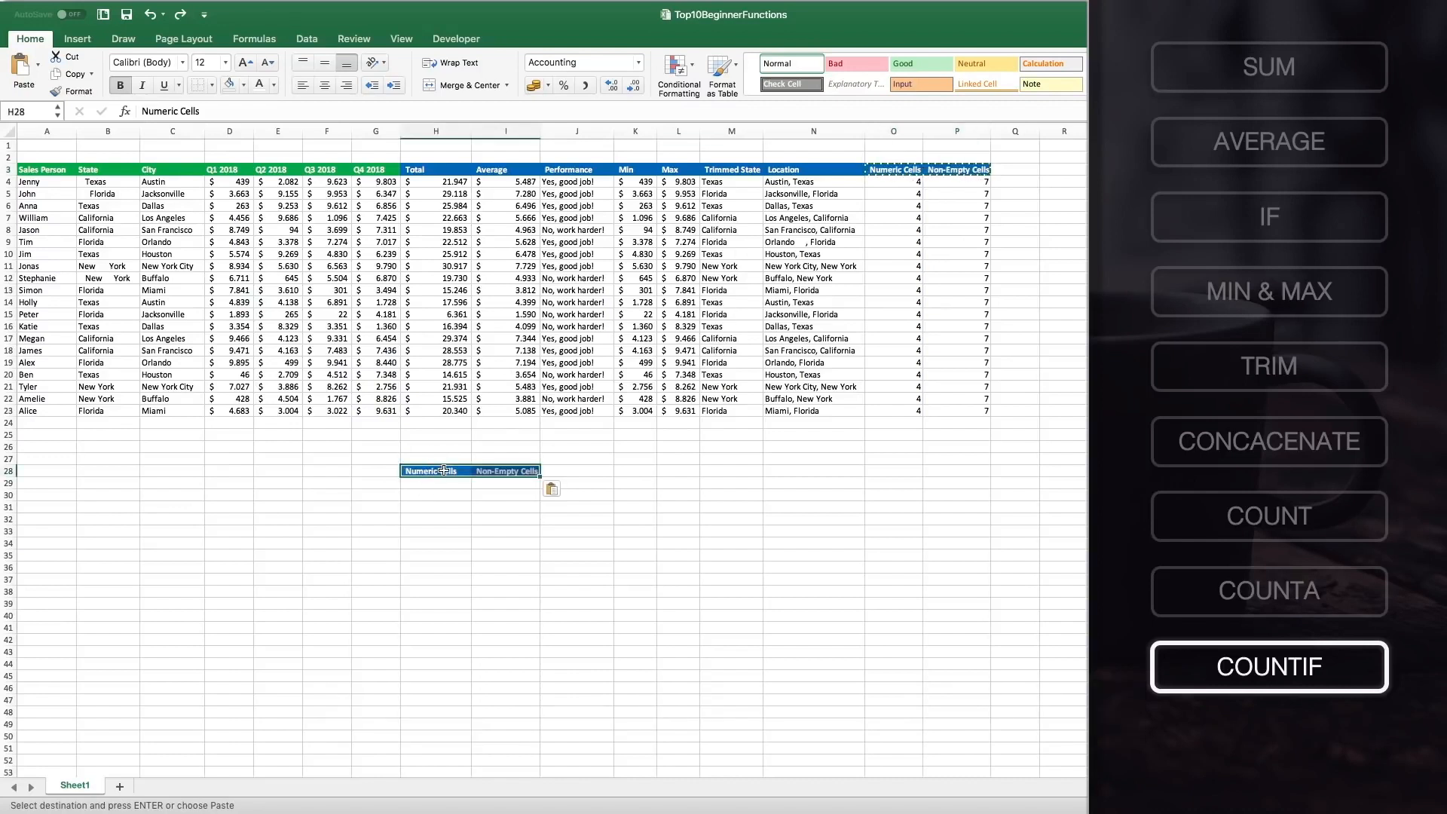
Rename the copied headers State in H28 and Number Sellers in I28.
{"action": "type", "text": "Sa"}
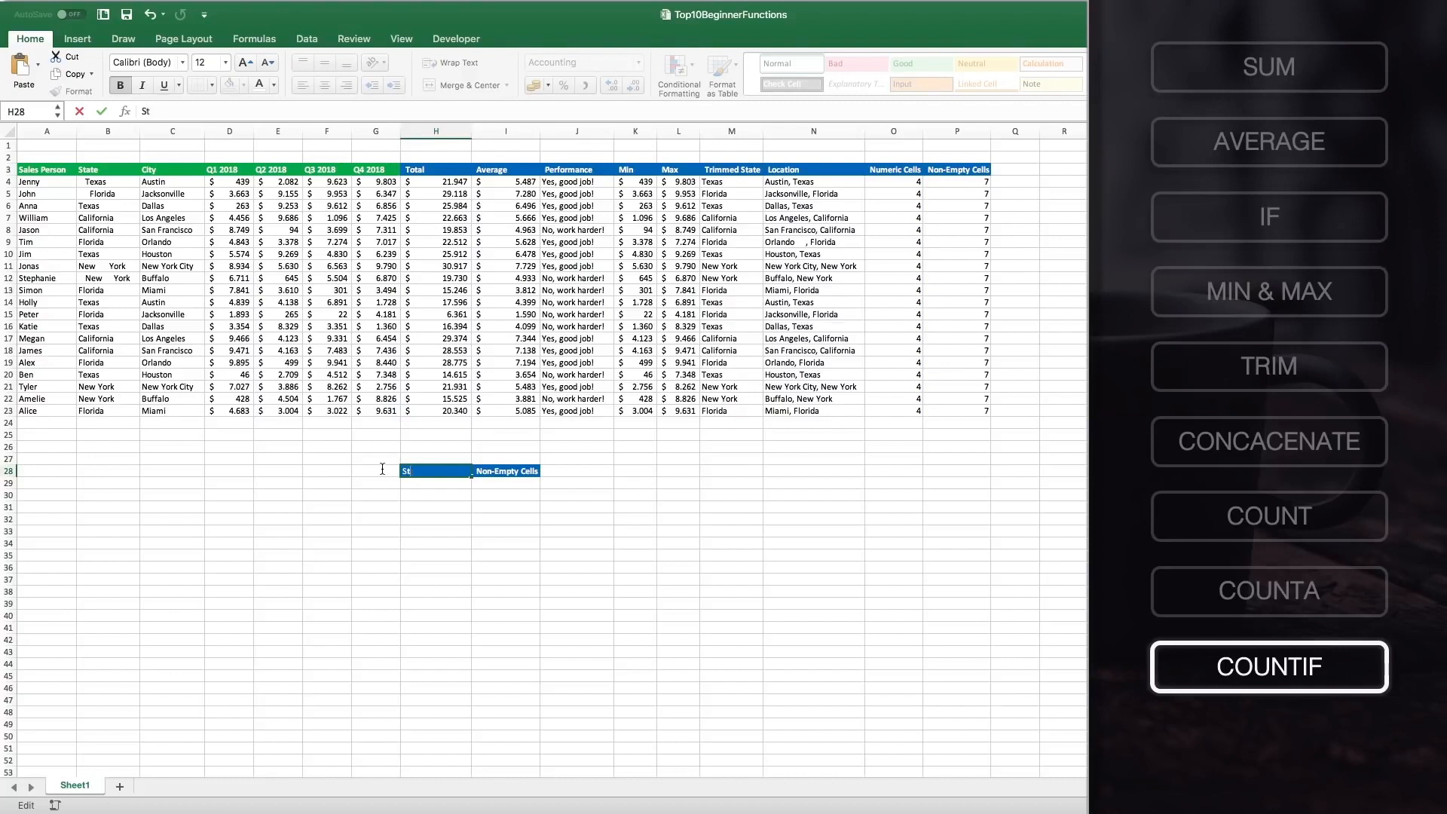
{"action": "type", "text": "ate"}
{"action": "left_click", "coordinate": [507, 468]}
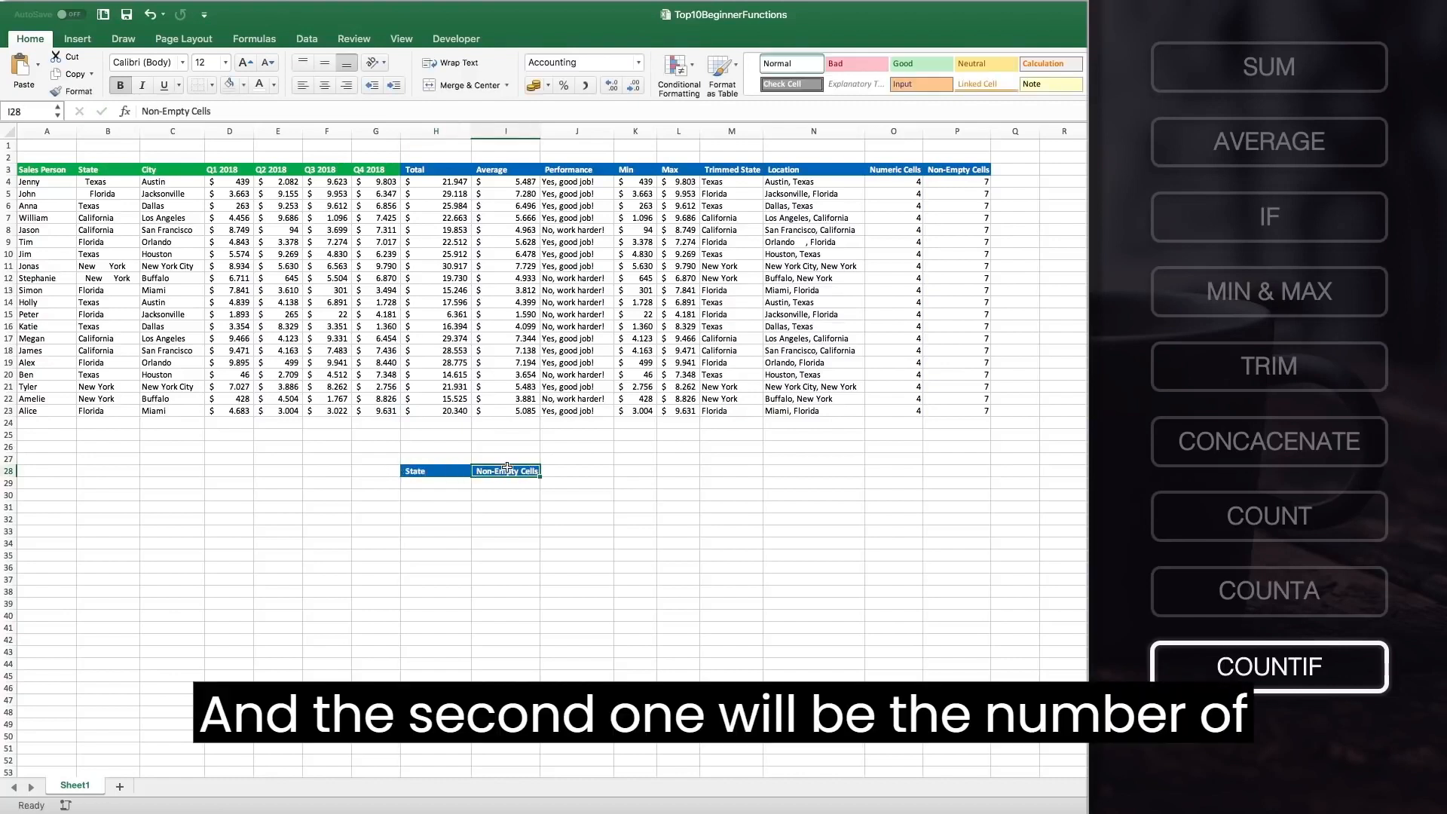
{"action": "type", "text": "Number S"}
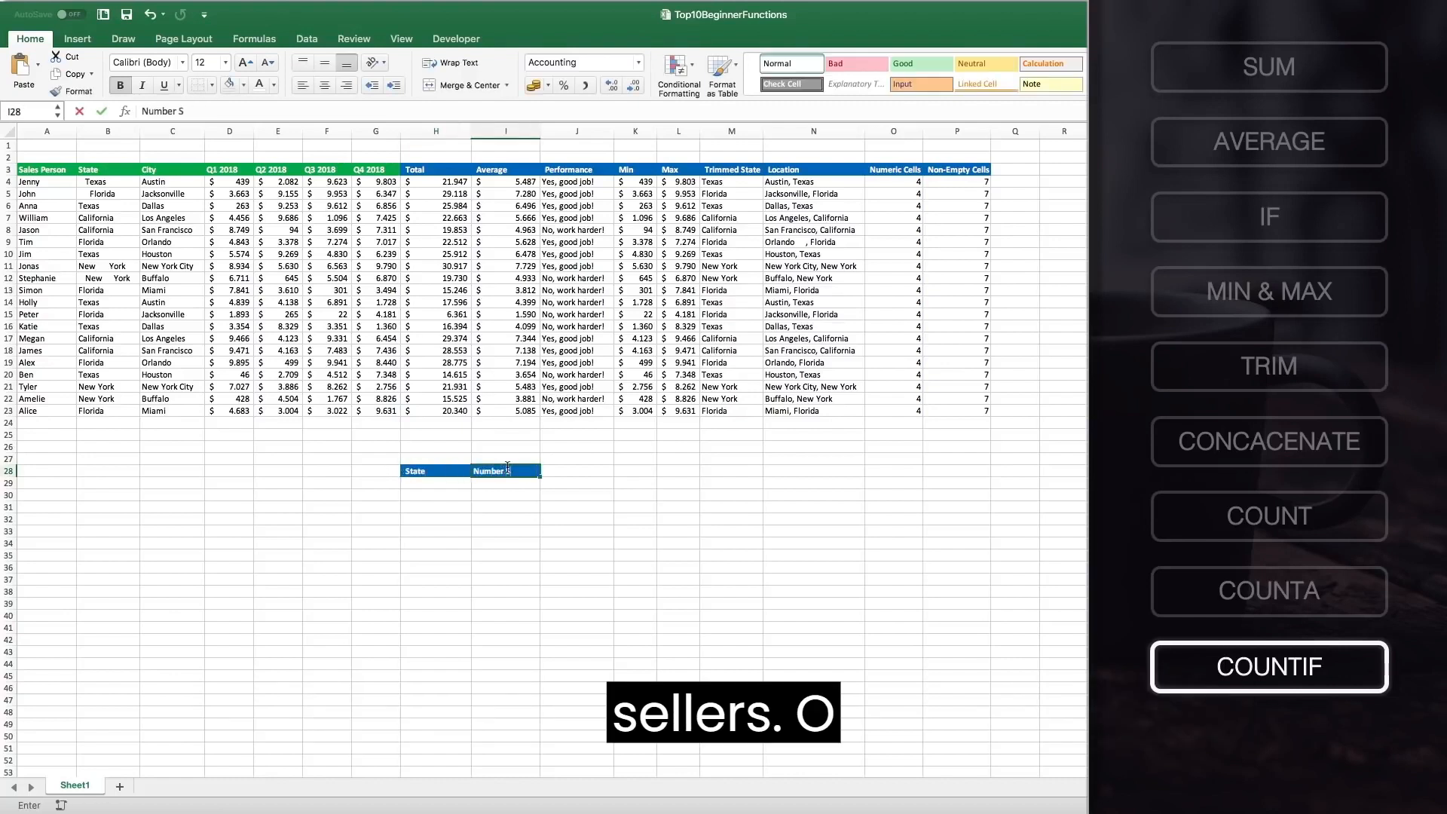
{"action": "type", "text": "ellers"}
{"action": "left_click", "coordinate": [472, 479]}
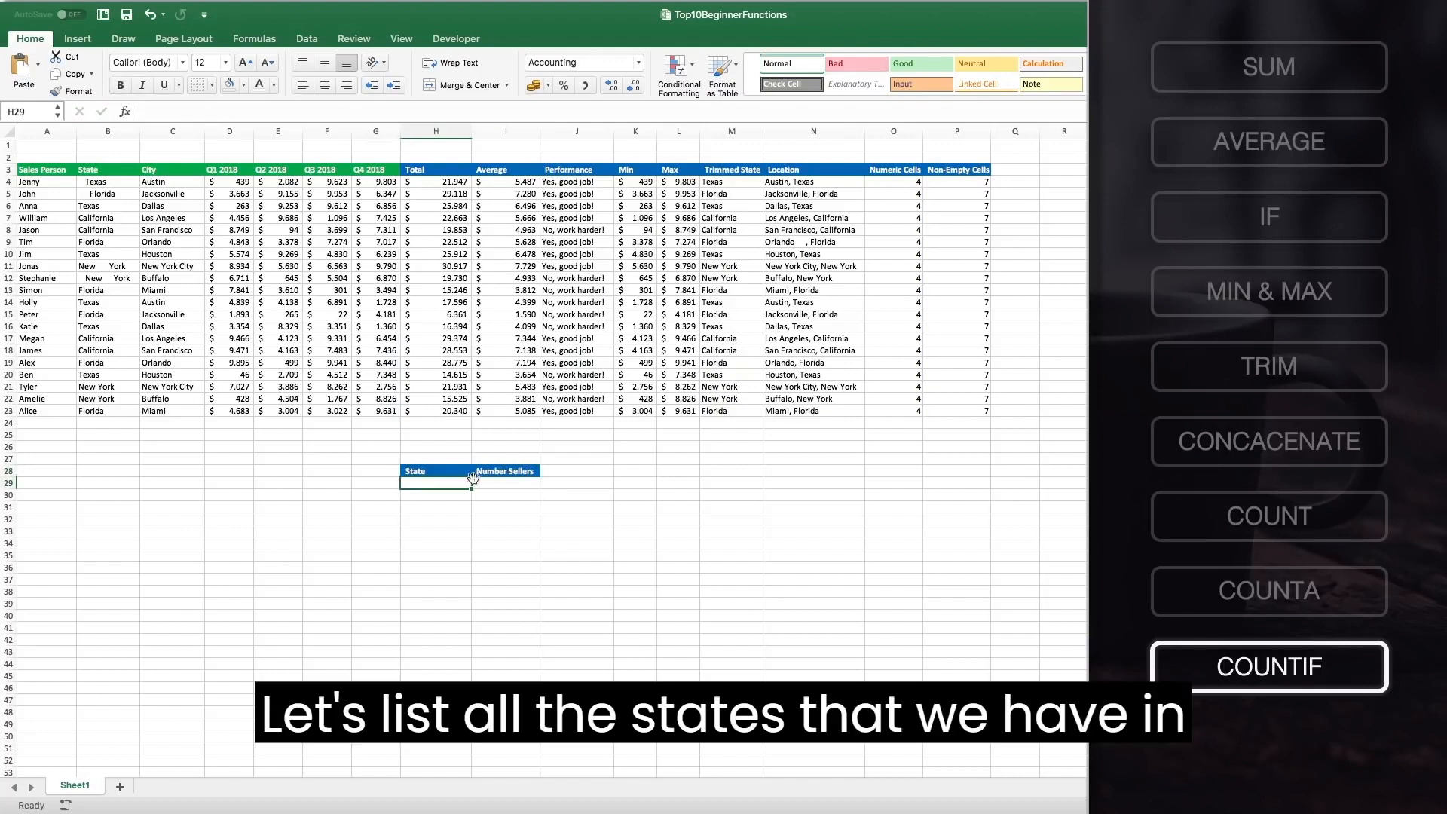
List the states Texas, Florida, California and New York under the State header in H29:H32.
{"action": "type", "text": "Tex"}
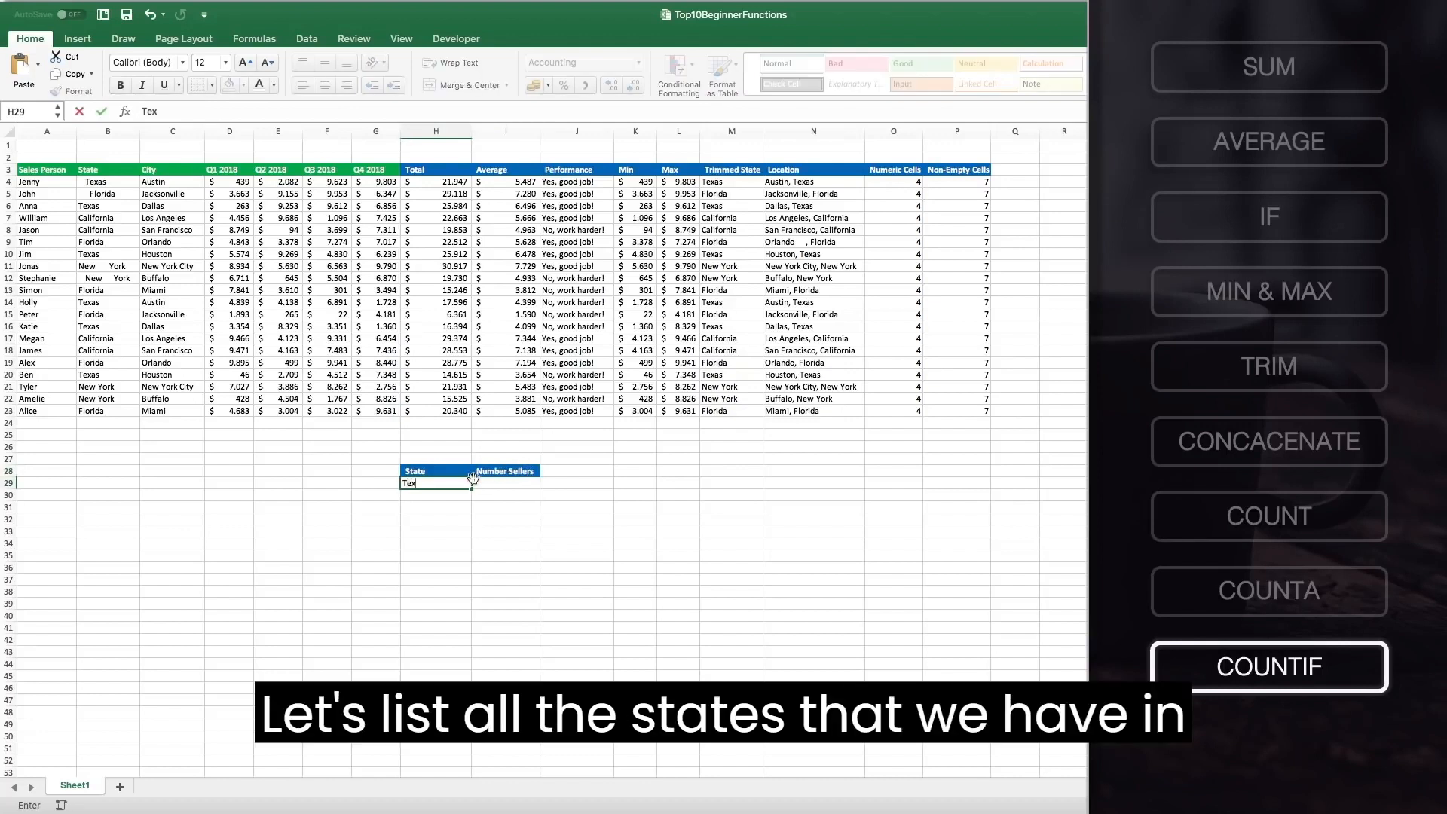
{"action": "type", "text": "as"}
{"action": "key", "text": "Return"}
{"action": "type", "text": "Flori"}
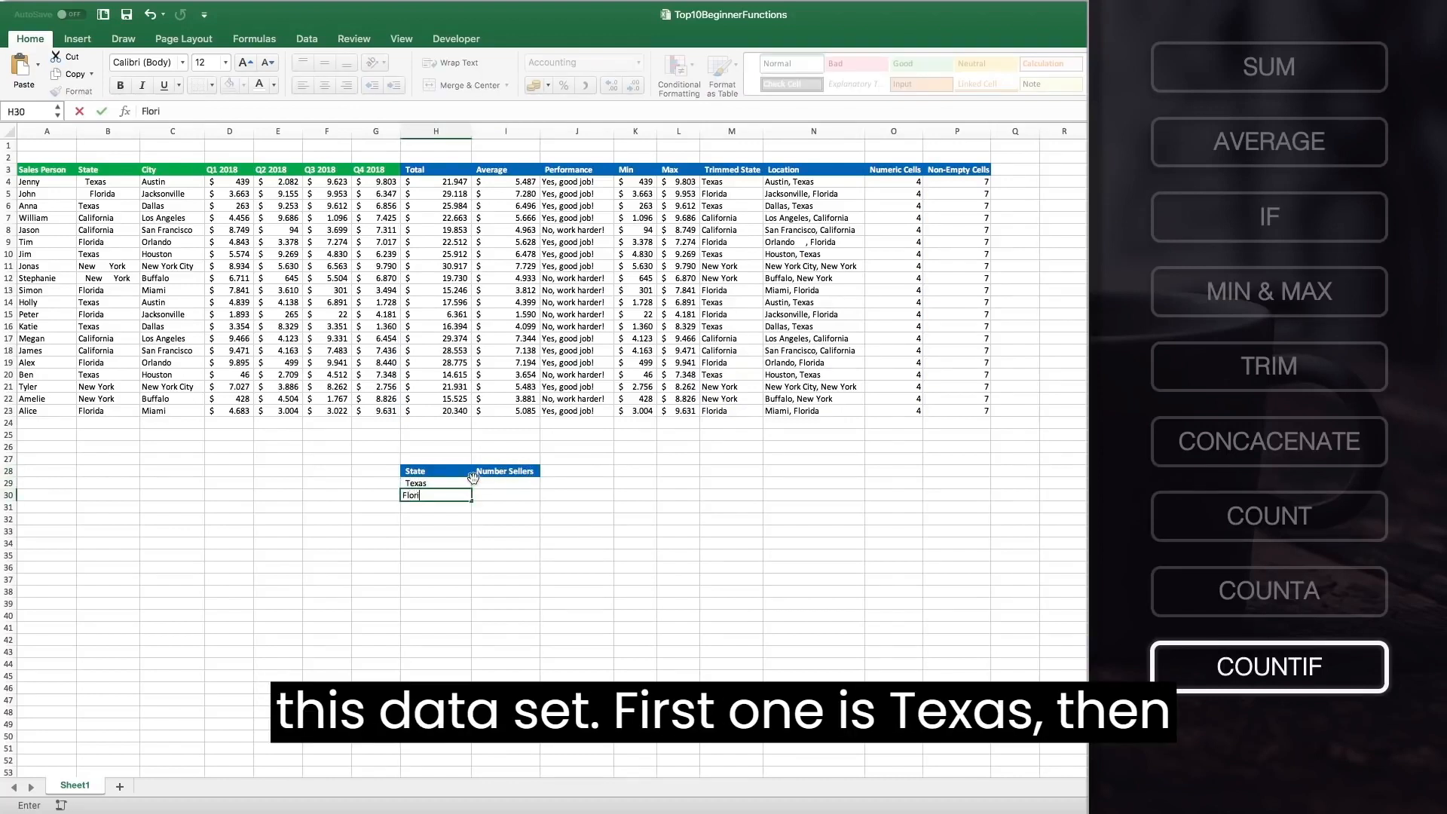
{"action": "type", "text": "da"}
{"action": "key", "text": "Return"}
{"action": "type", "text": "Califoria"}
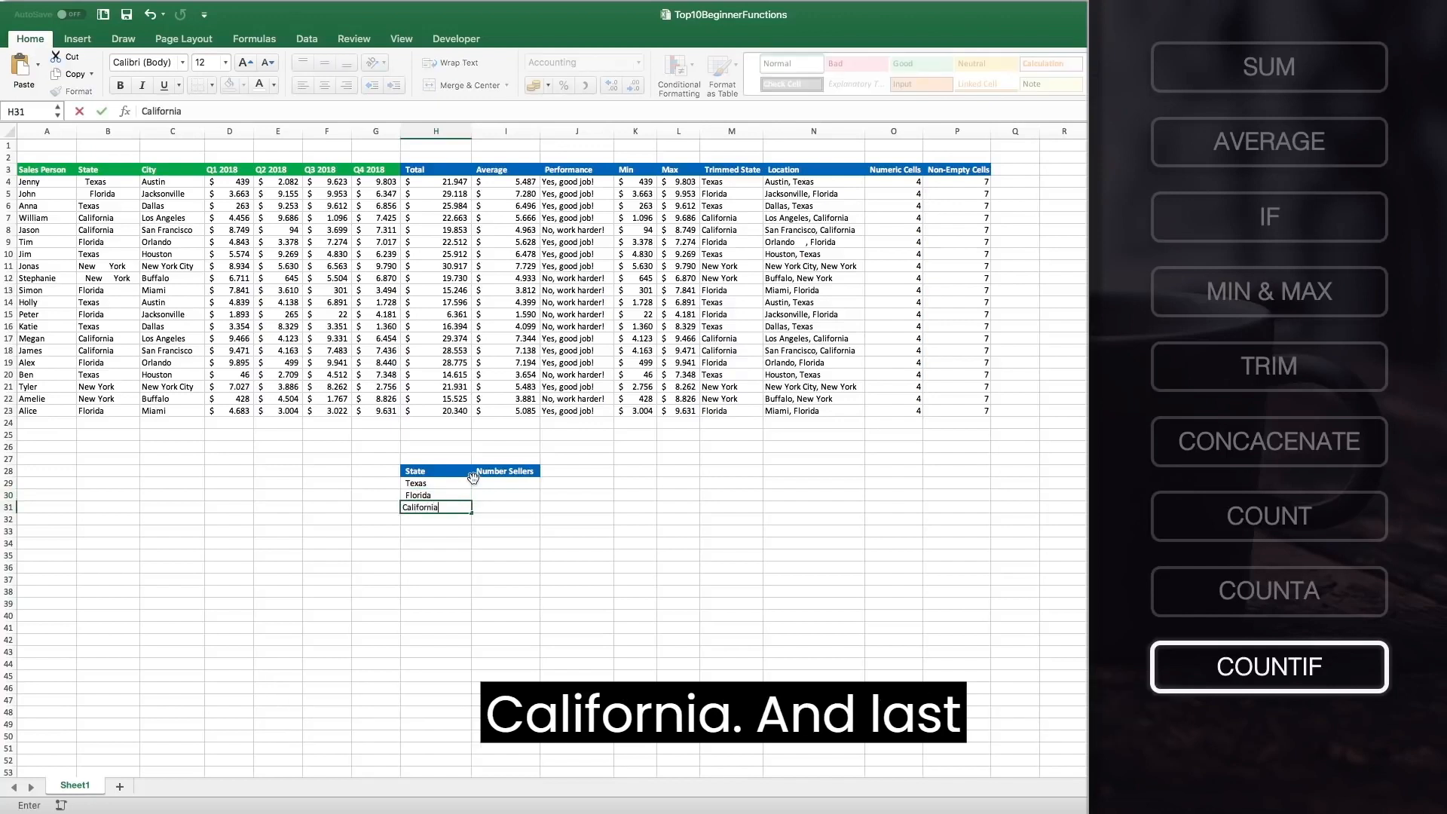
{"action": "key", "text": "Return"}
{"action": "type", "text": "New York"}
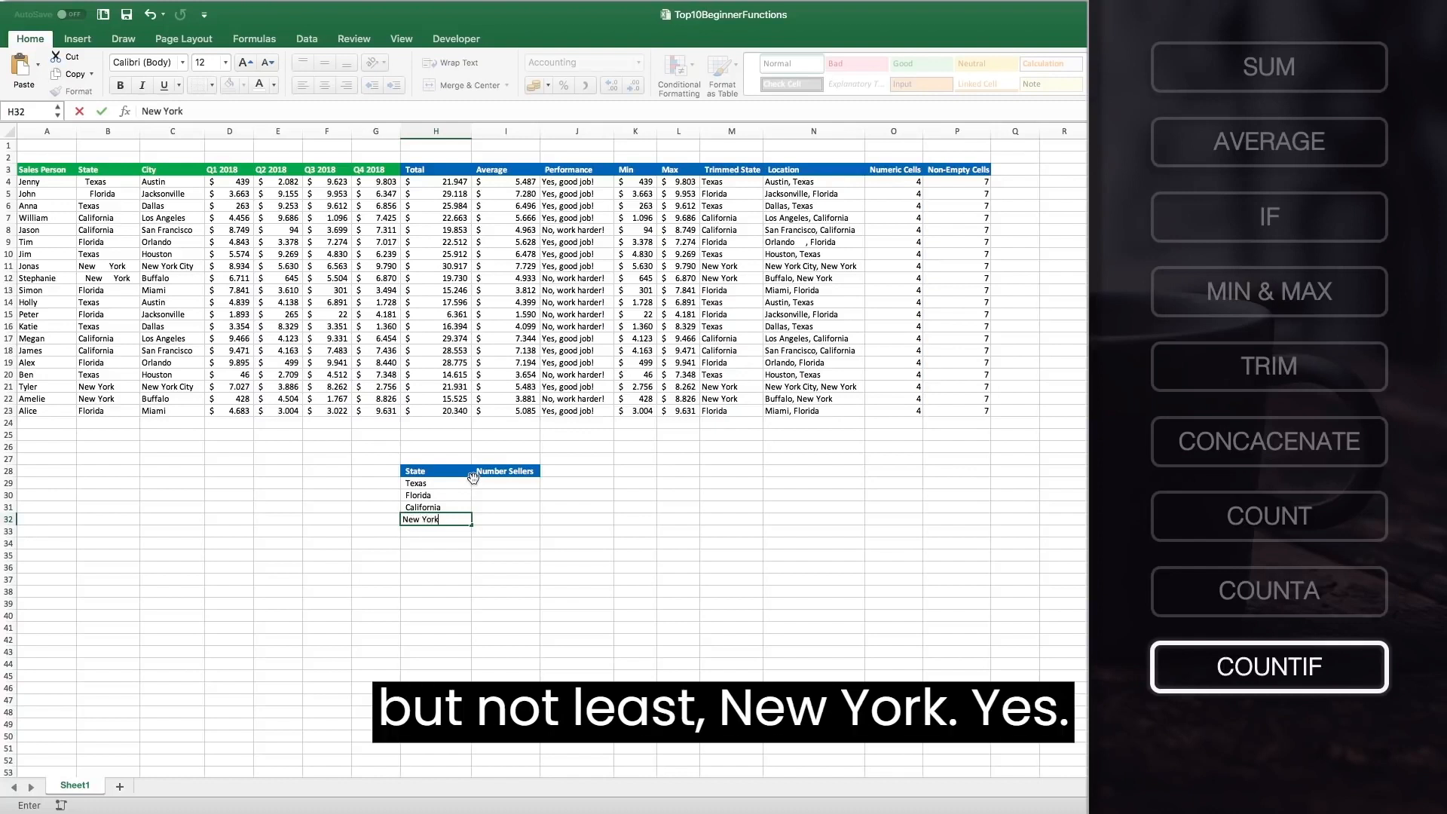
Start a COUNTIF formula in I29 counting the Trimmed State range M4:M23 matching the state in H29.
{"action": "left_click", "coordinate": [476, 481]}
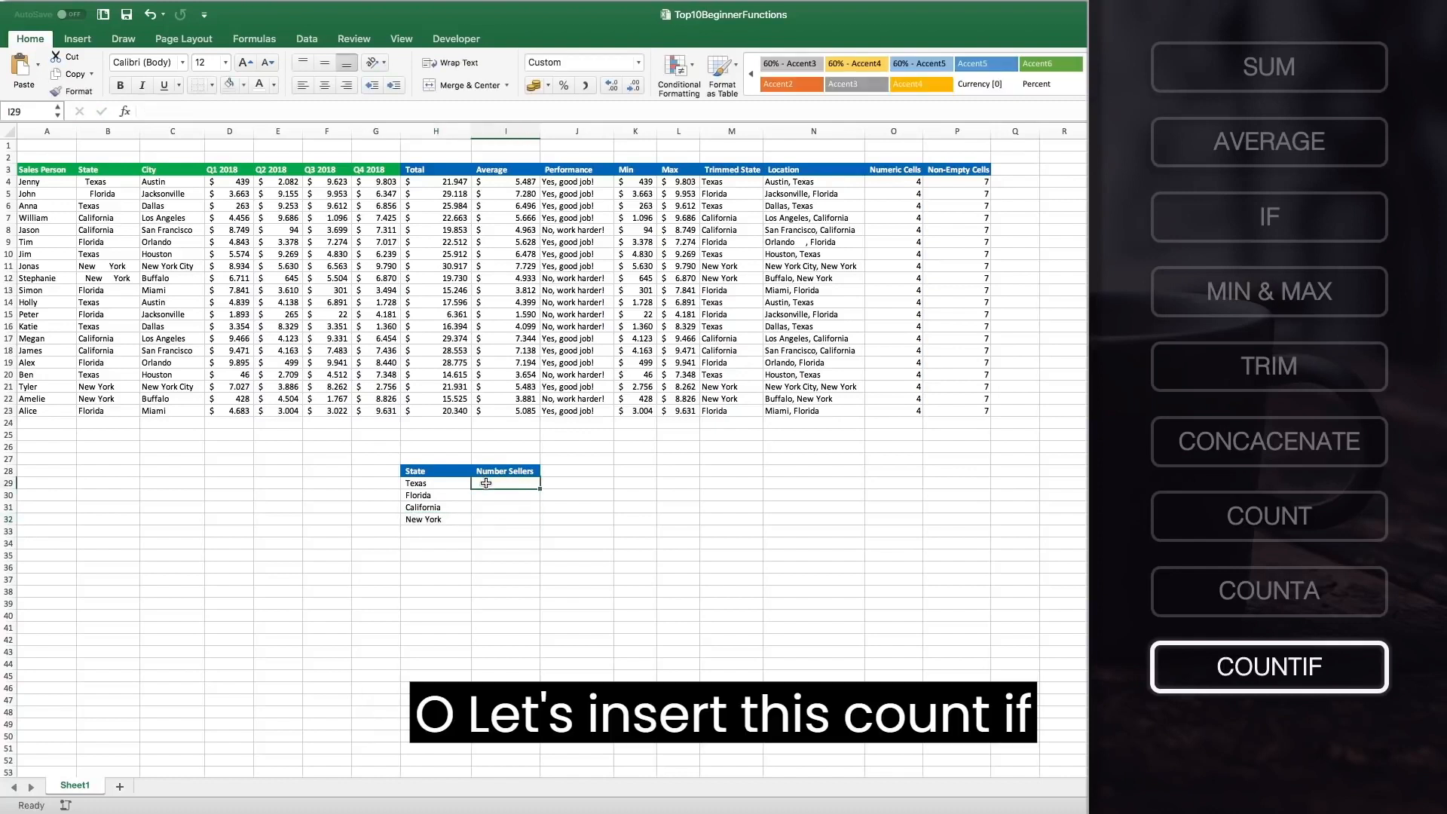
{"action": "type", "text": "=COUNTIF("}
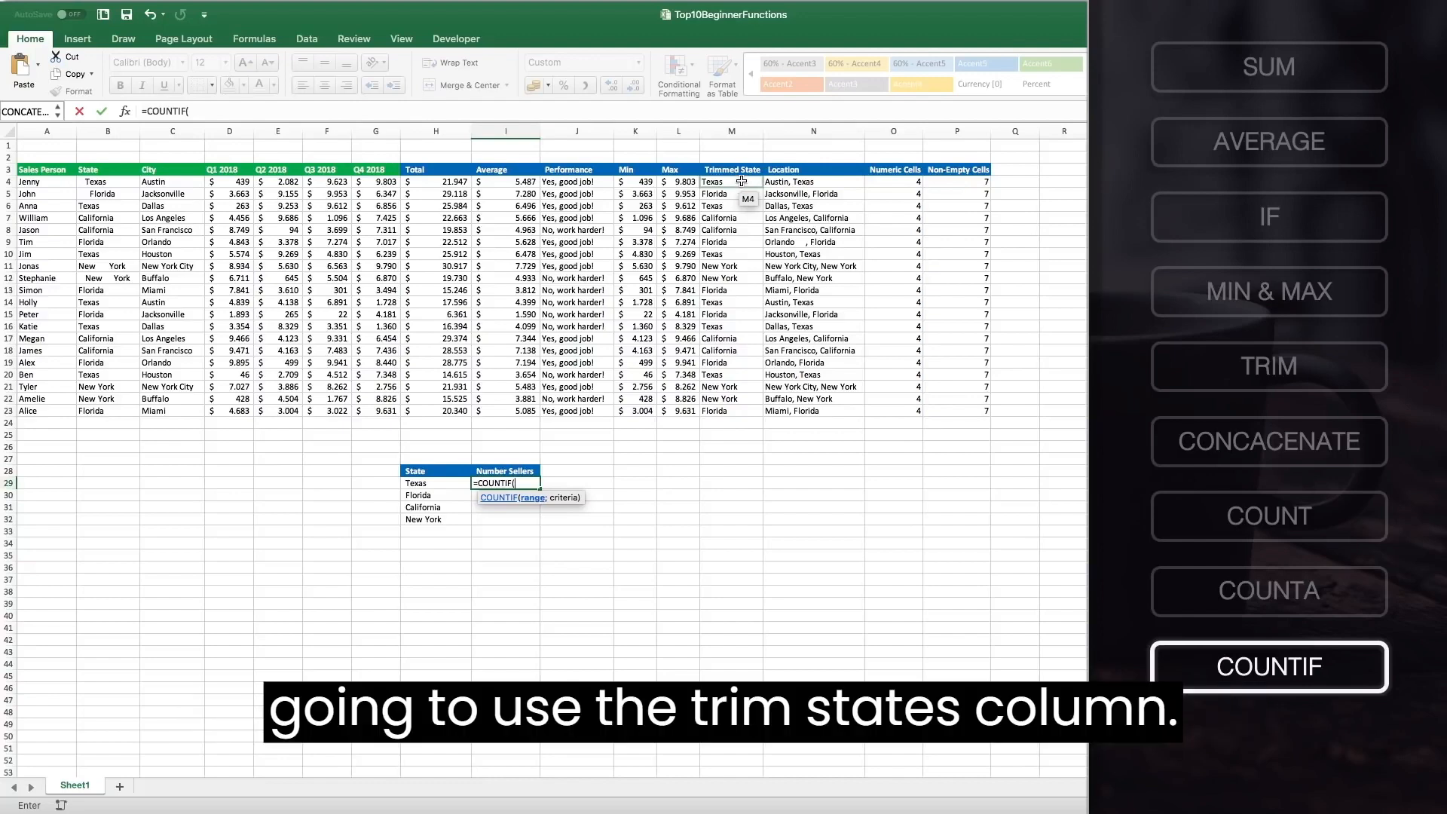
{"action": "left_click_drag", "start_coordinate": [742, 181], "coordinate": [733, 413]}
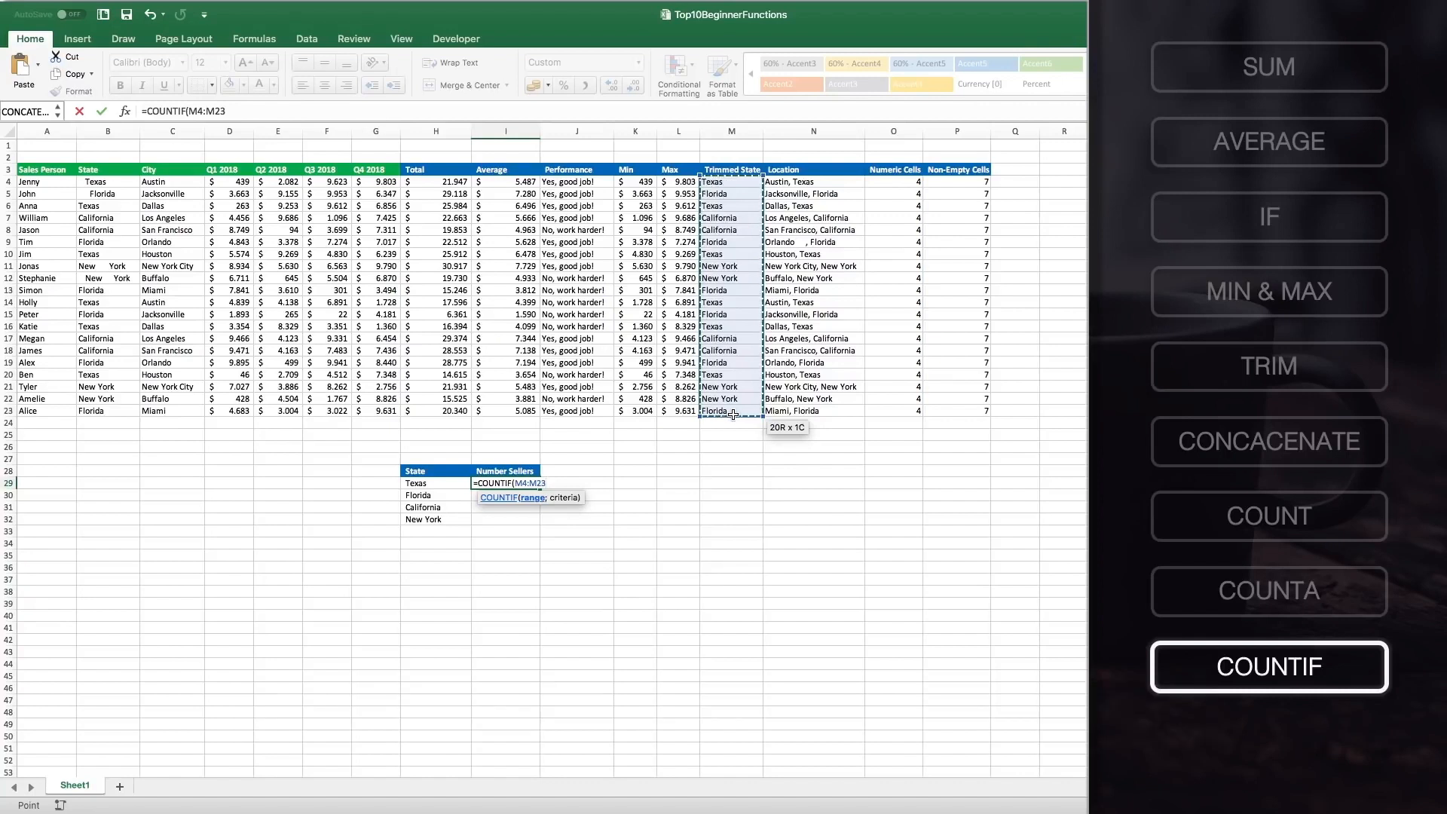
{"action": "type", "text": ";"}
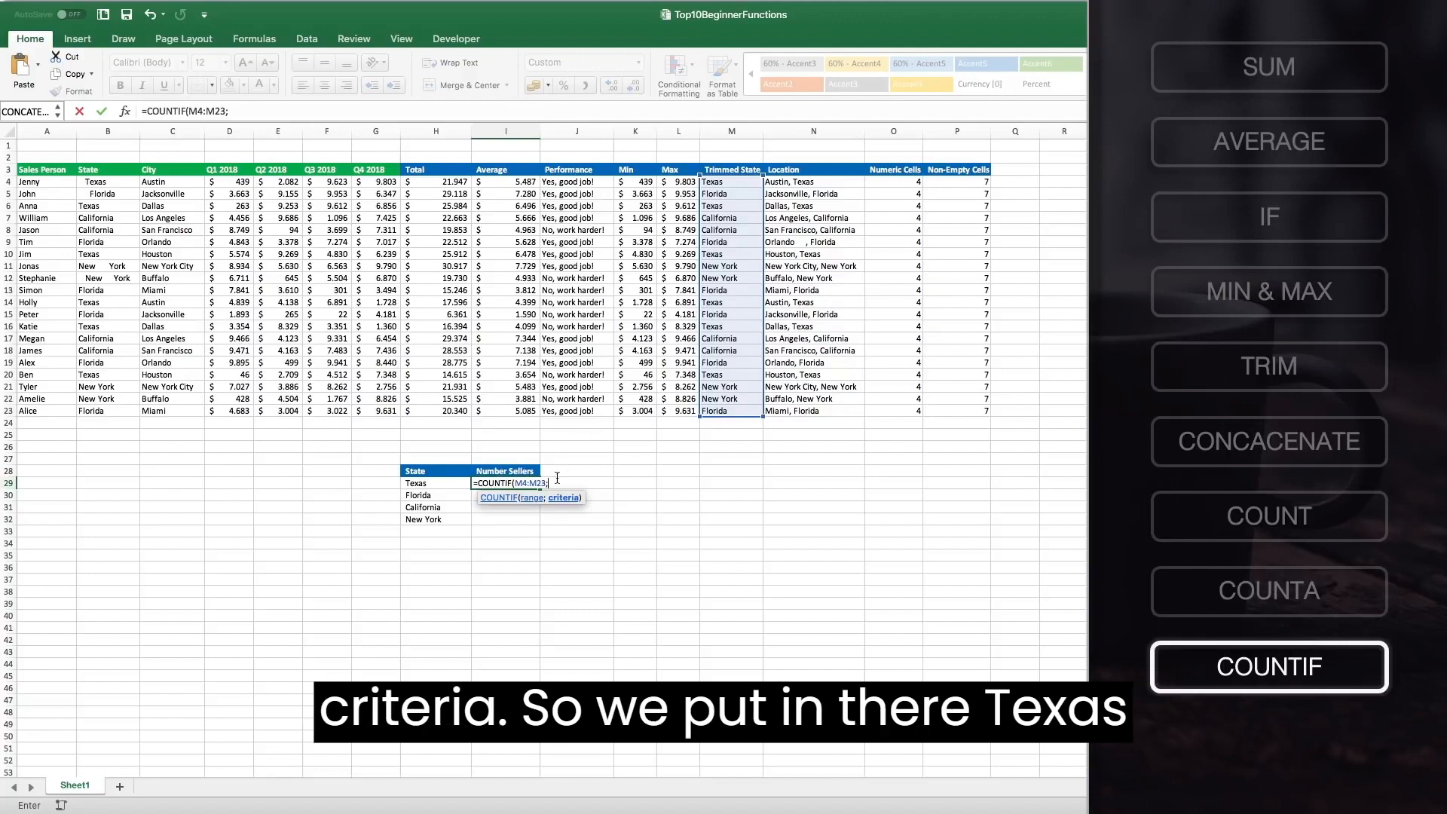
{"action": "type", "text": "\"Texas"}
{"action": "key", "text": "BackSpace"}
{"action": "key", "text": "BackSpace"}
{"action": "key", "text": "BackSpace"}
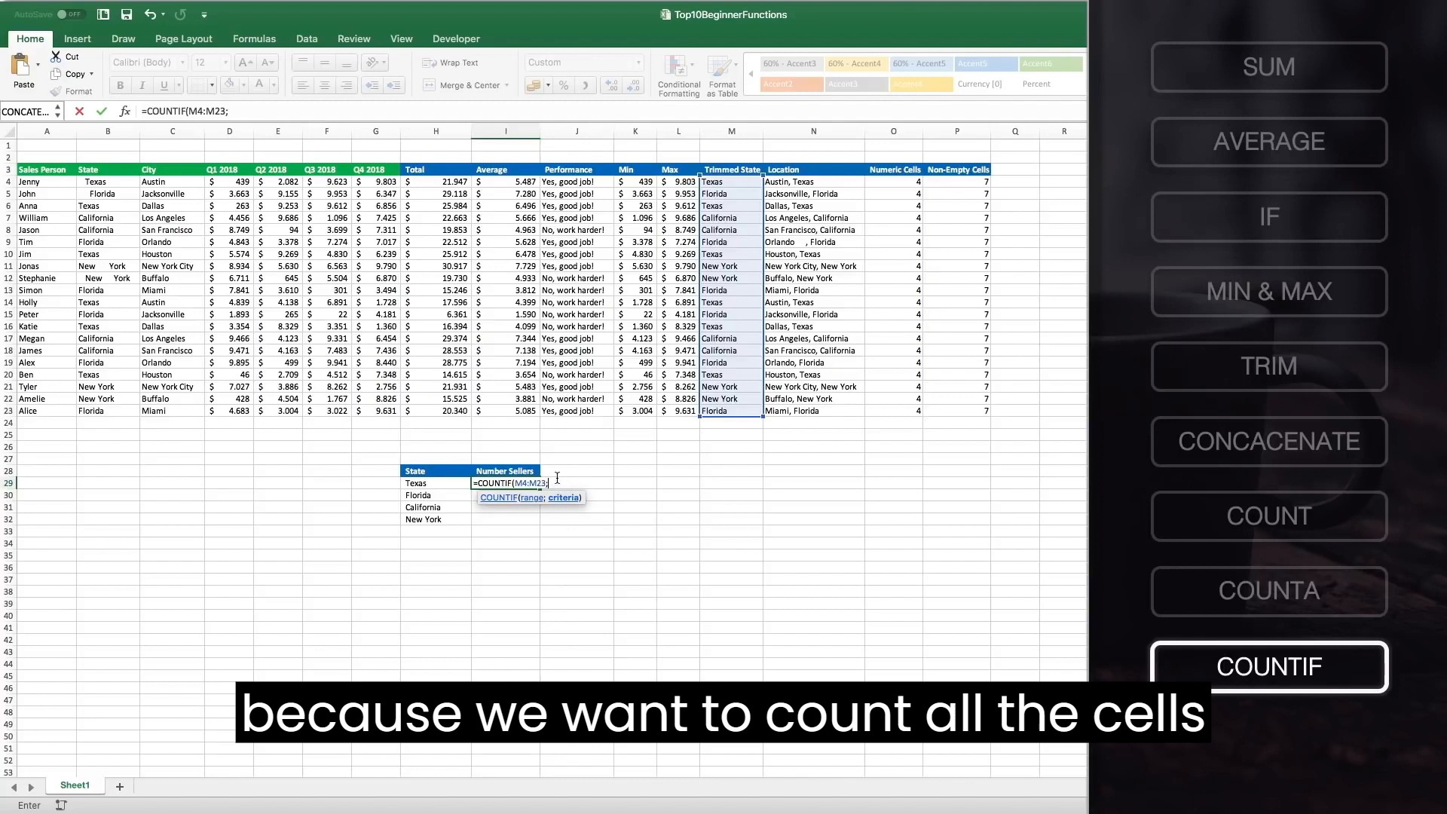
{"action": "left_click", "coordinate": [457, 483]}
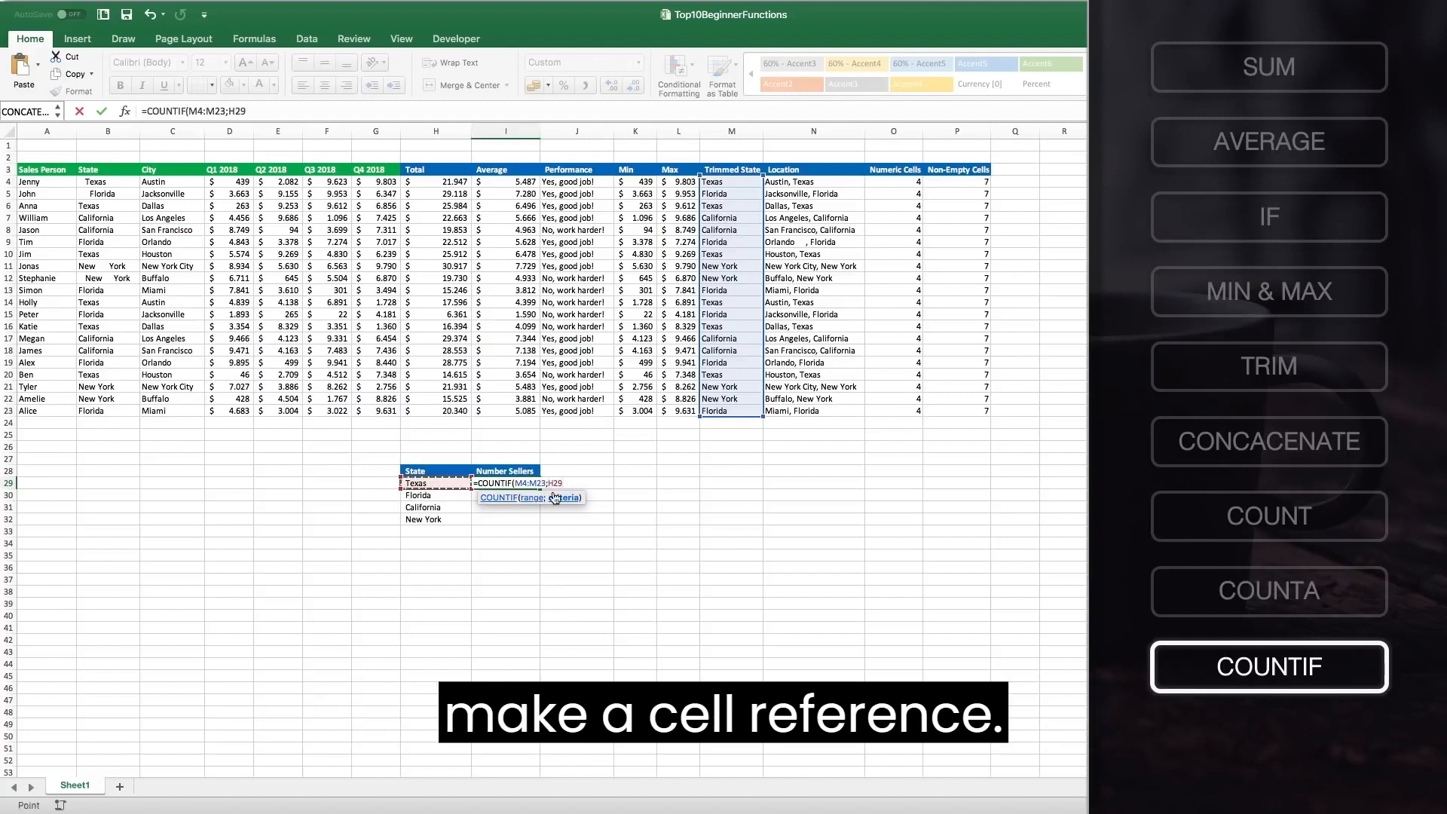
{"action": "type", "text": ")"}
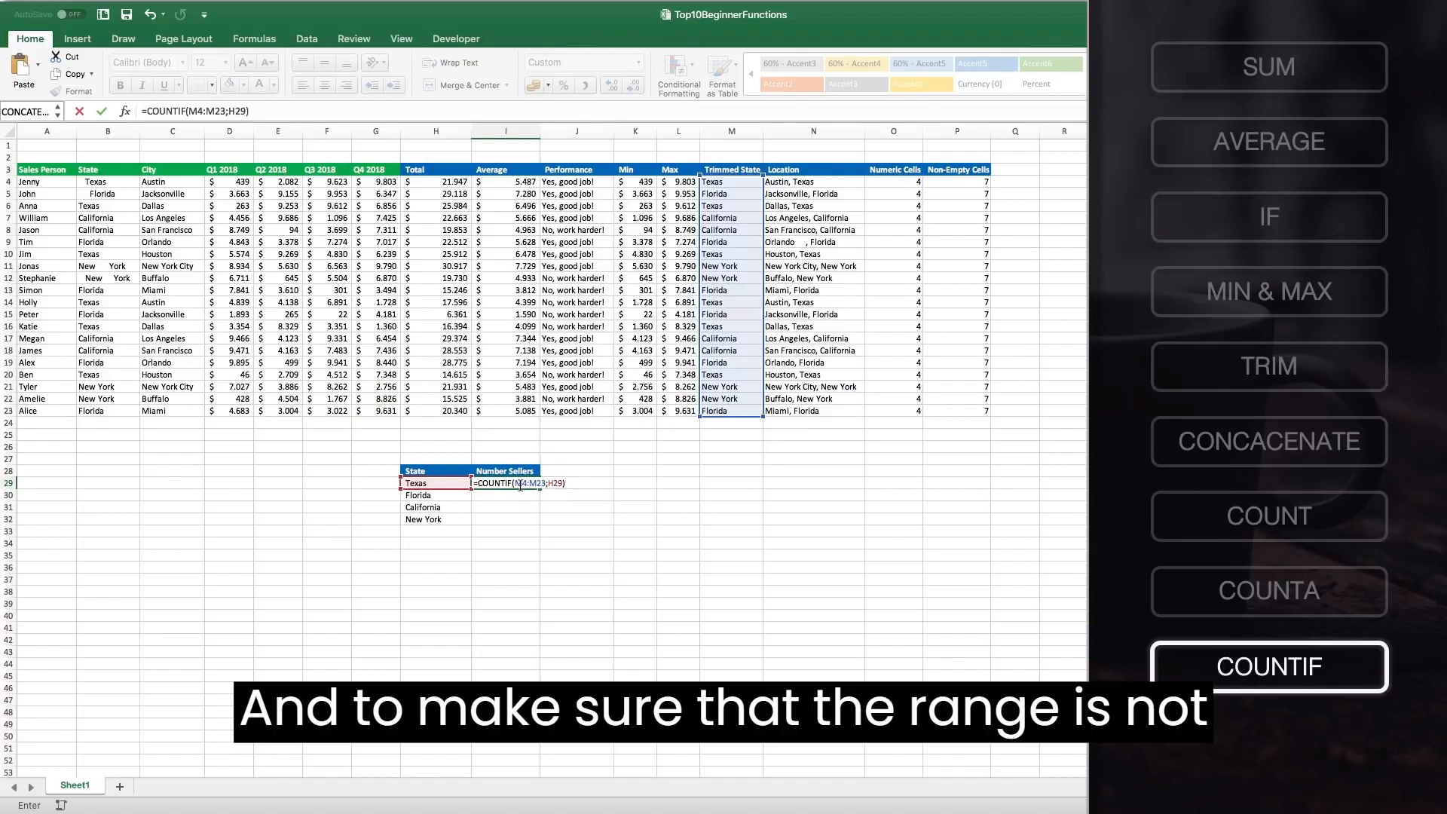
Lock the range rows as M$4:M$23 in the COUNTIF formula and confirm it.
{"action": "left_click", "coordinate": [521, 483]}
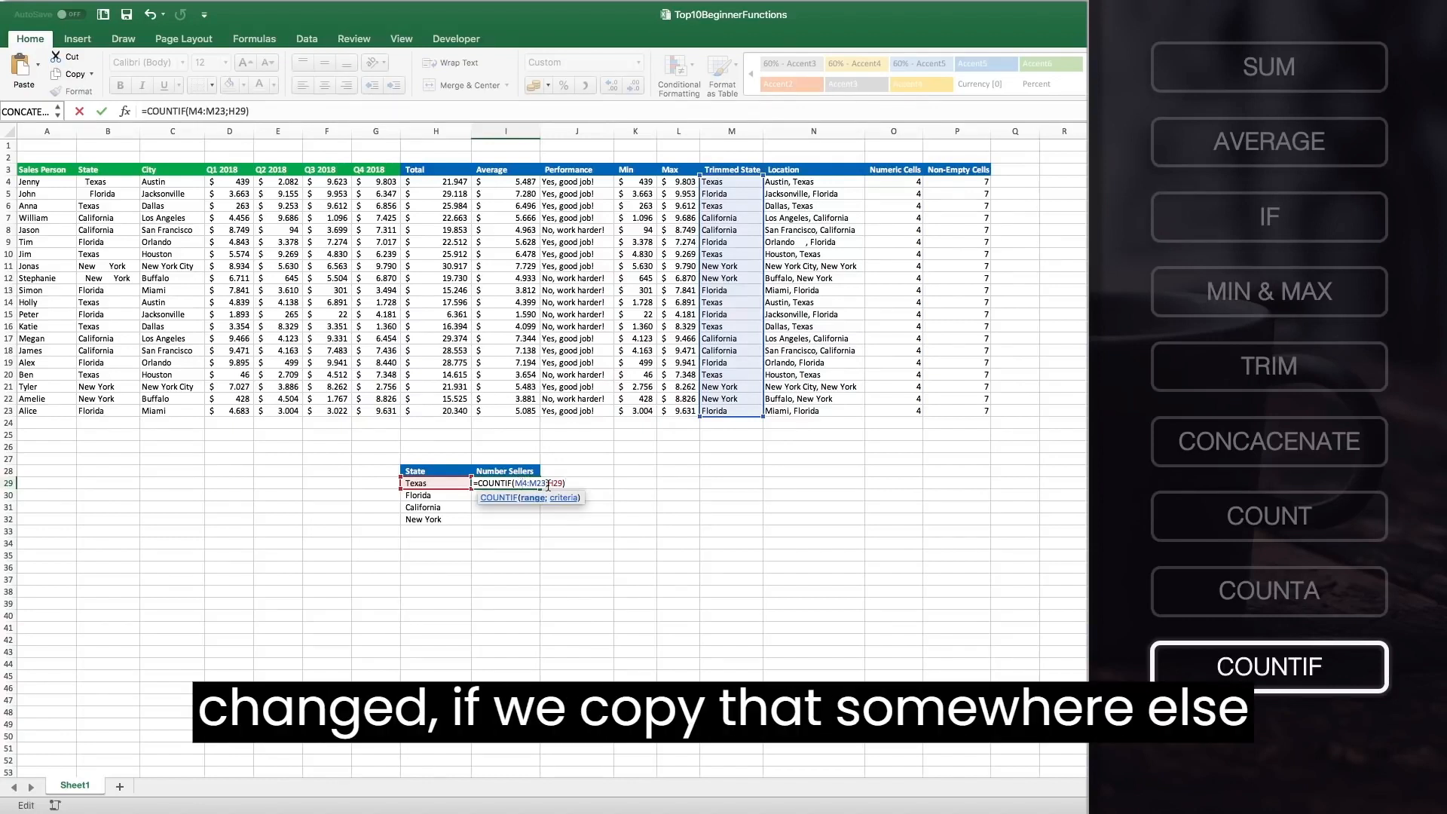
{"action": "left_click", "coordinate": [549, 483]}
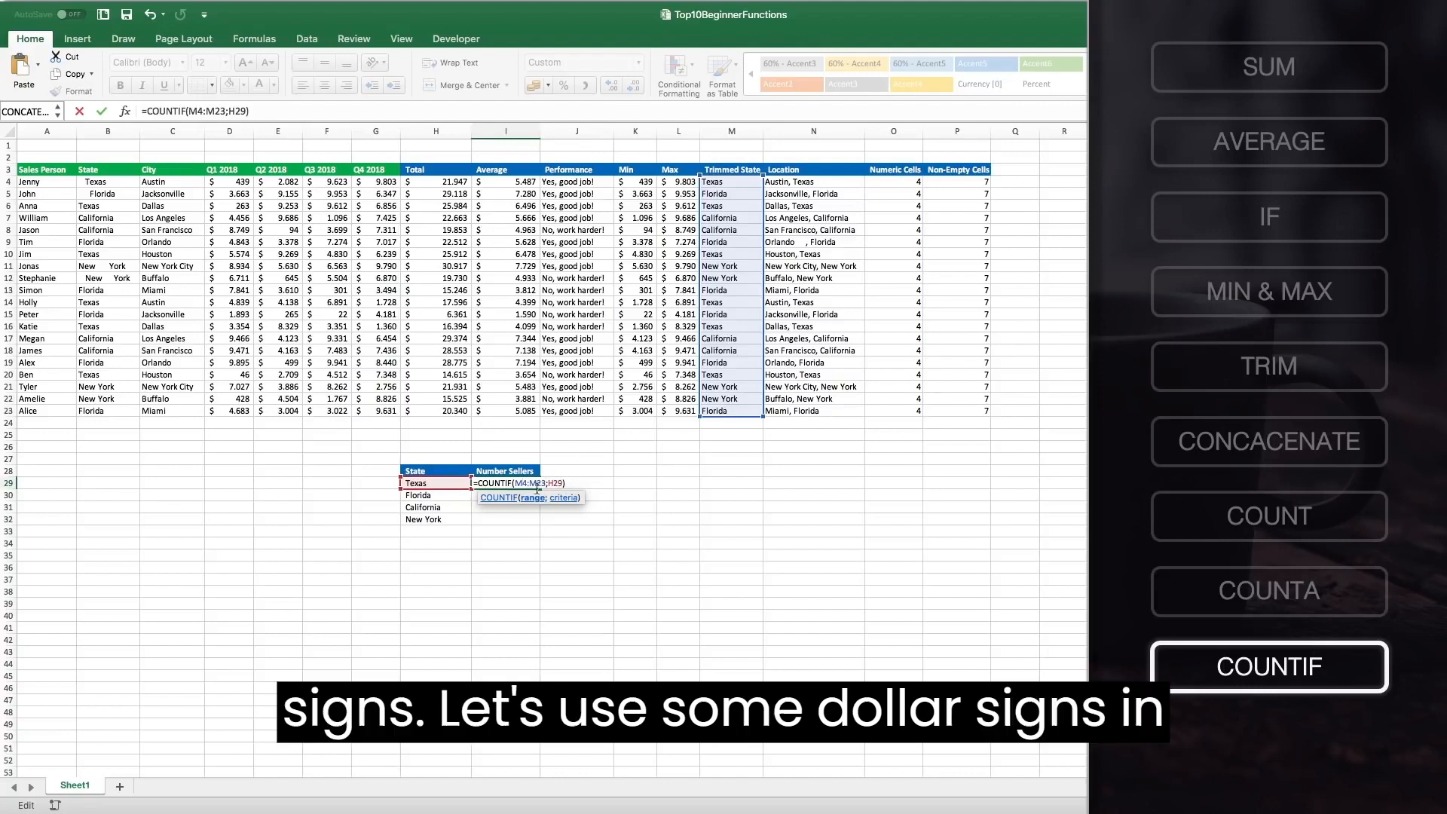
{"action": "type", "text": "$"}
{"action": "left_click", "coordinate": [541, 483]}
{"action": "type", "text": "$"}
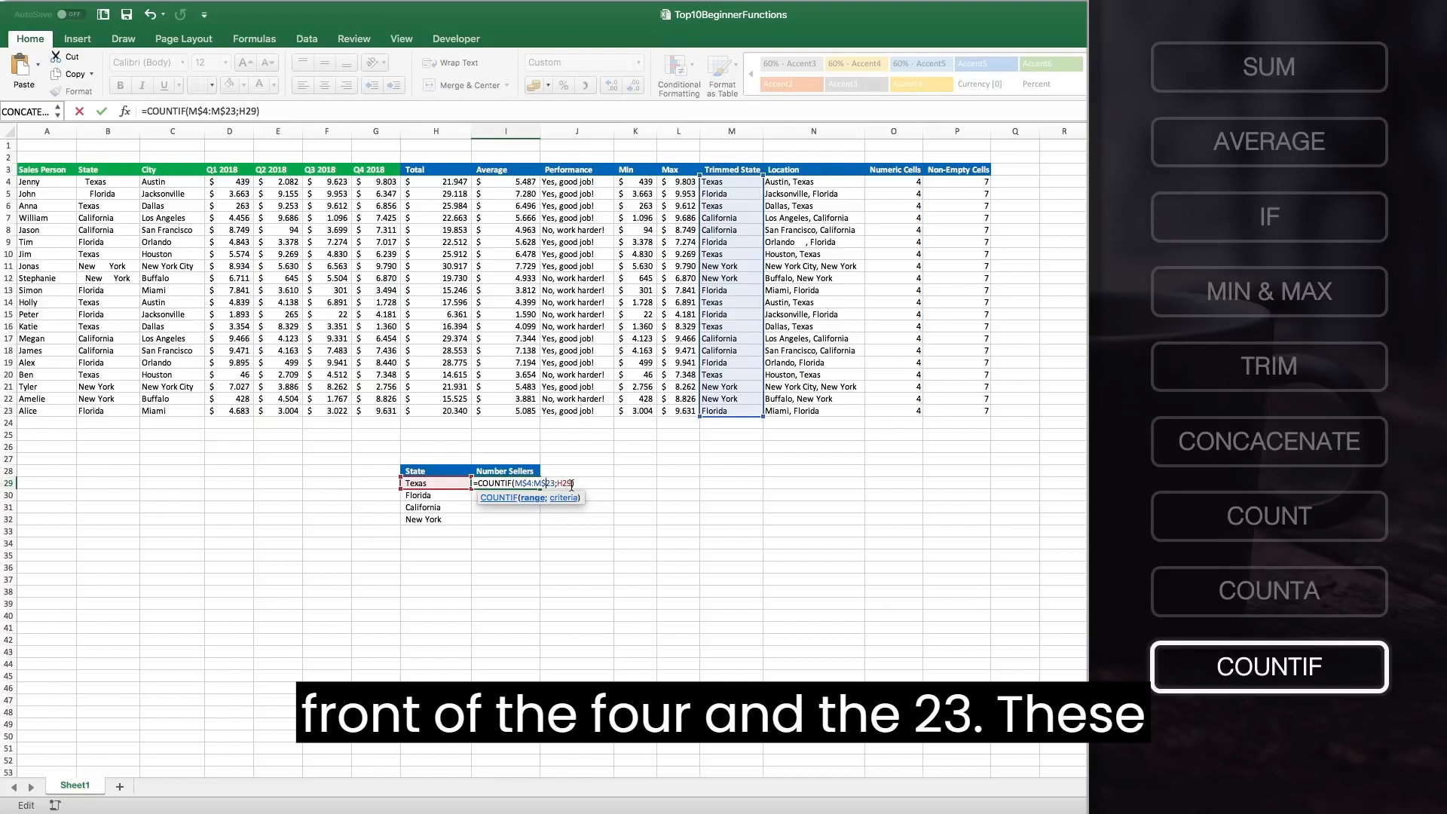
{"action": "key", "text": "Return"}
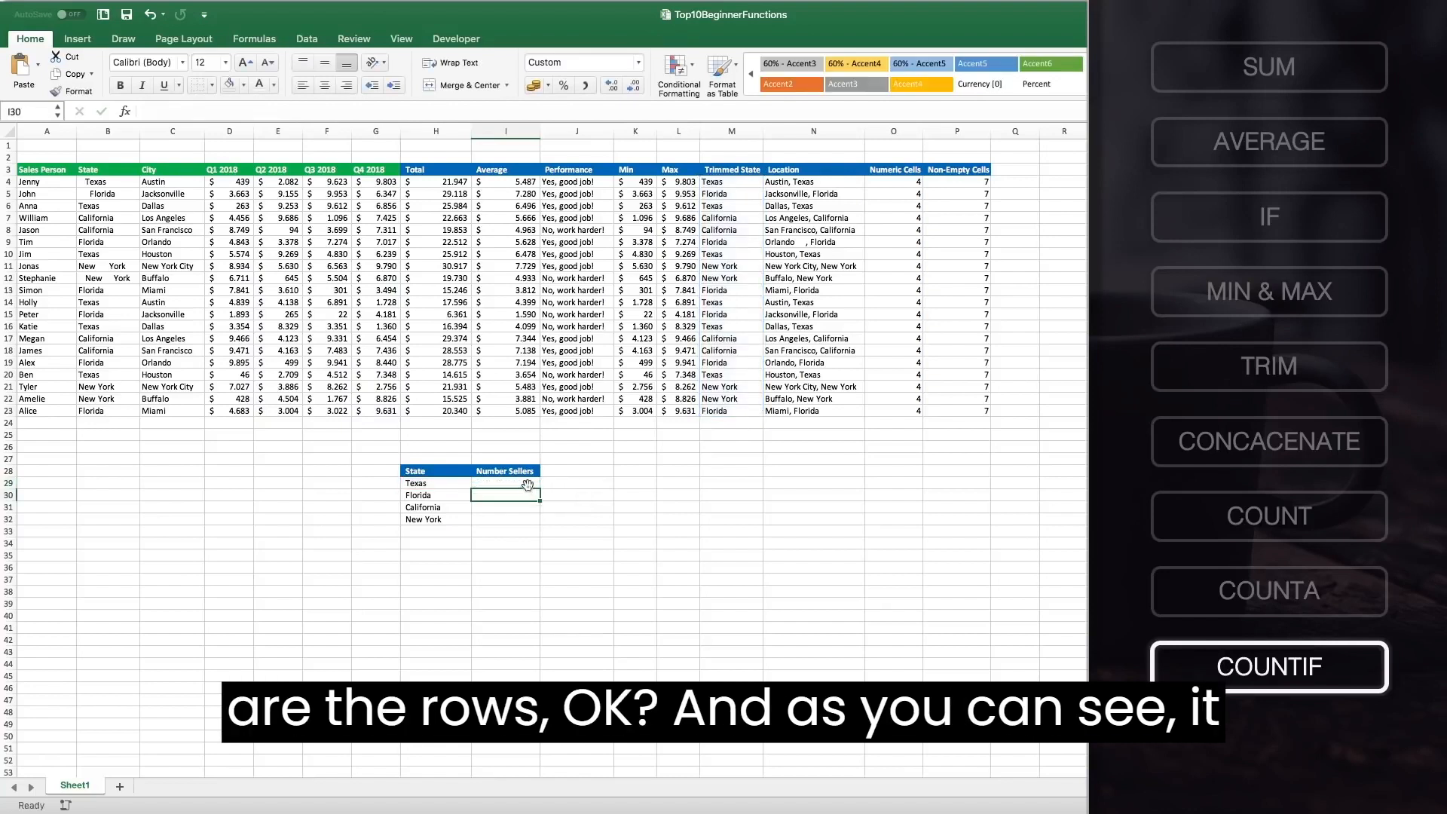
Fill the COUNTIF formula down from I29 through I32 for the remaining states.
{"action": "left_click", "coordinate": [527, 481]}
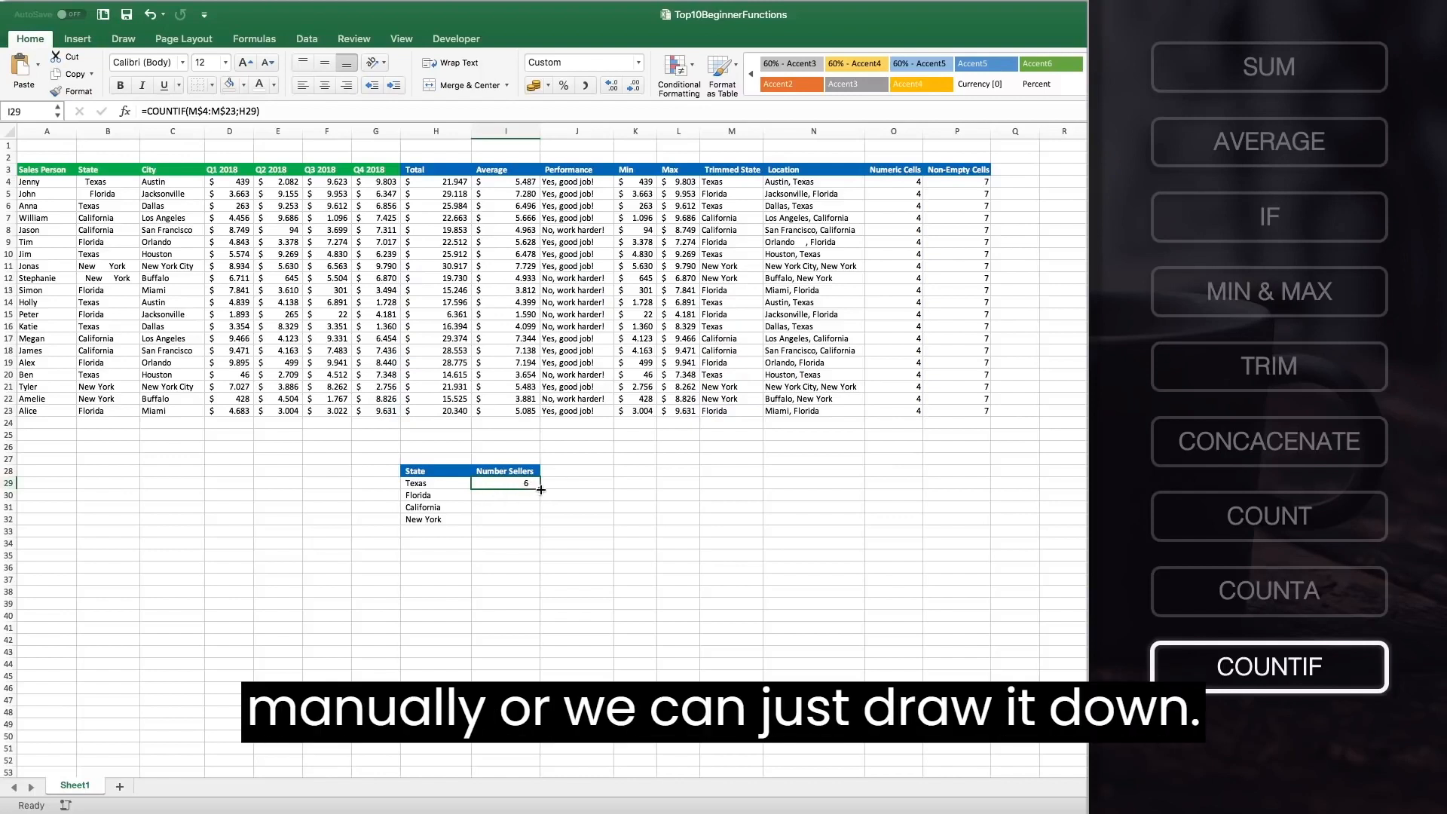
{"action": "left_click_drag", "start_coordinate": [540, 490], "coordinate": [540, 525]}
{"action": "left_click", "coordinate": [517, 495]}
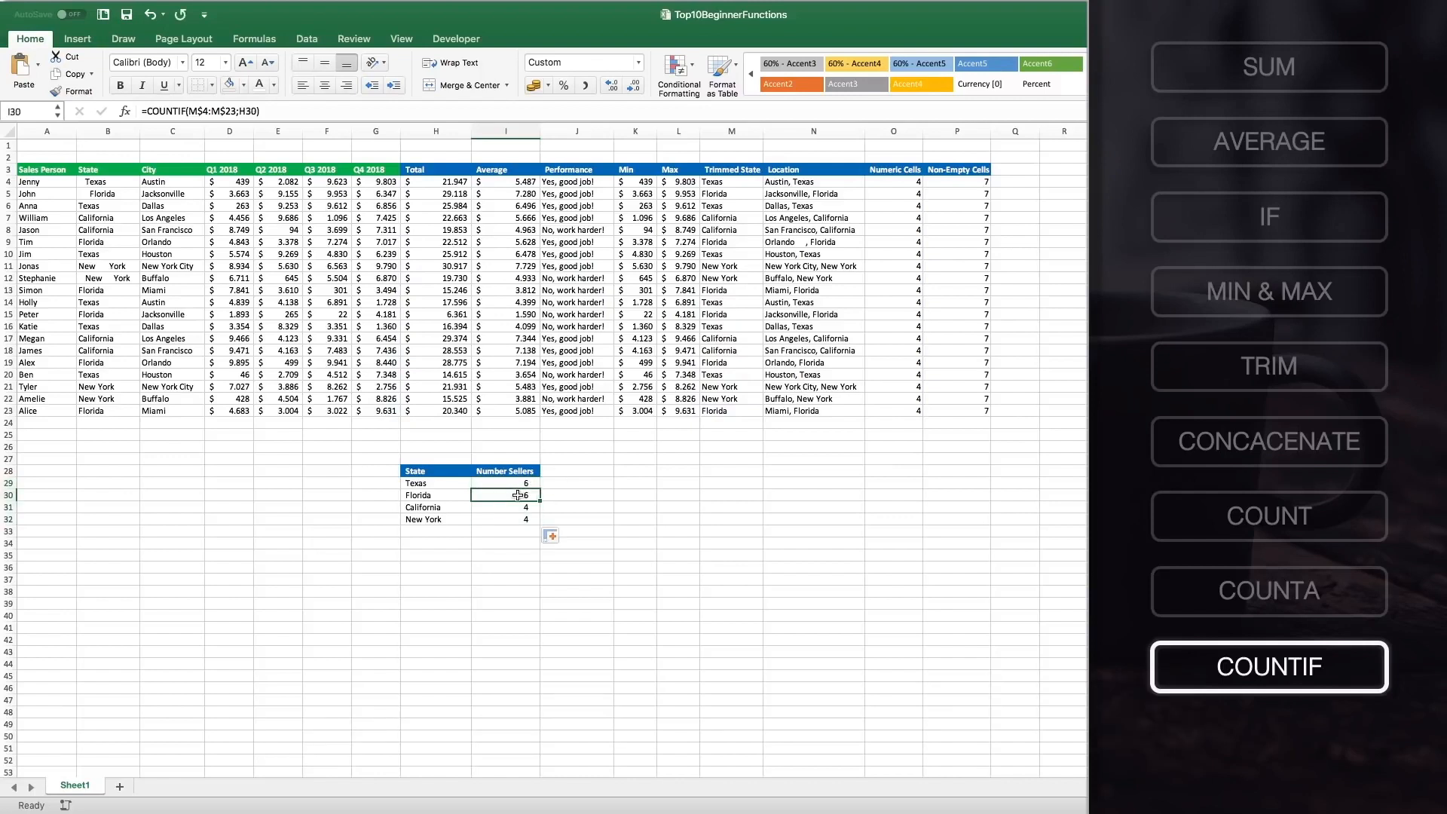
{"action": "left_click", "coordinate": [504, 519]}
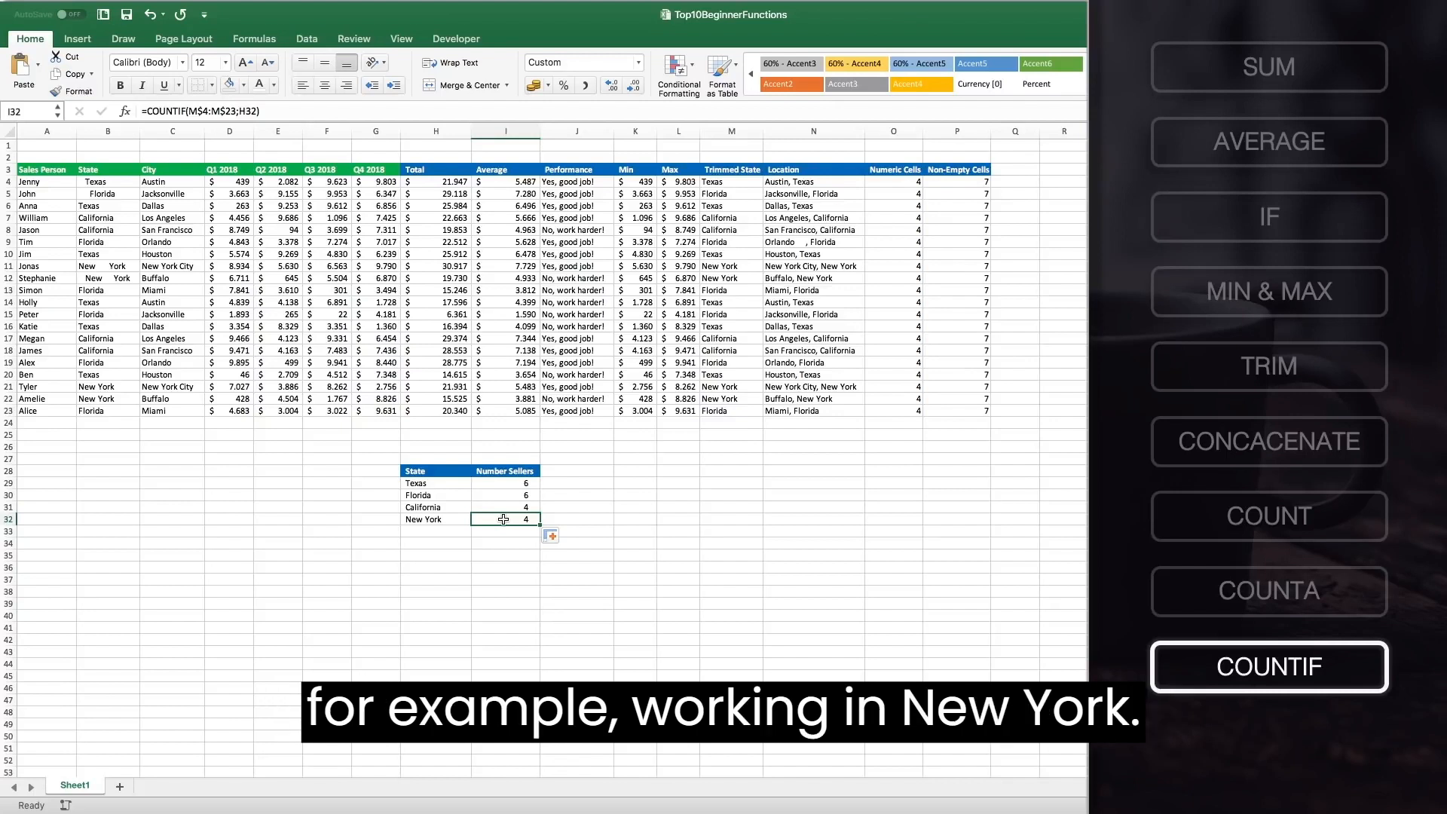
Copy the Number Sellers header into J28.
{"action": "left_click", "coordinate": [525, 472]}
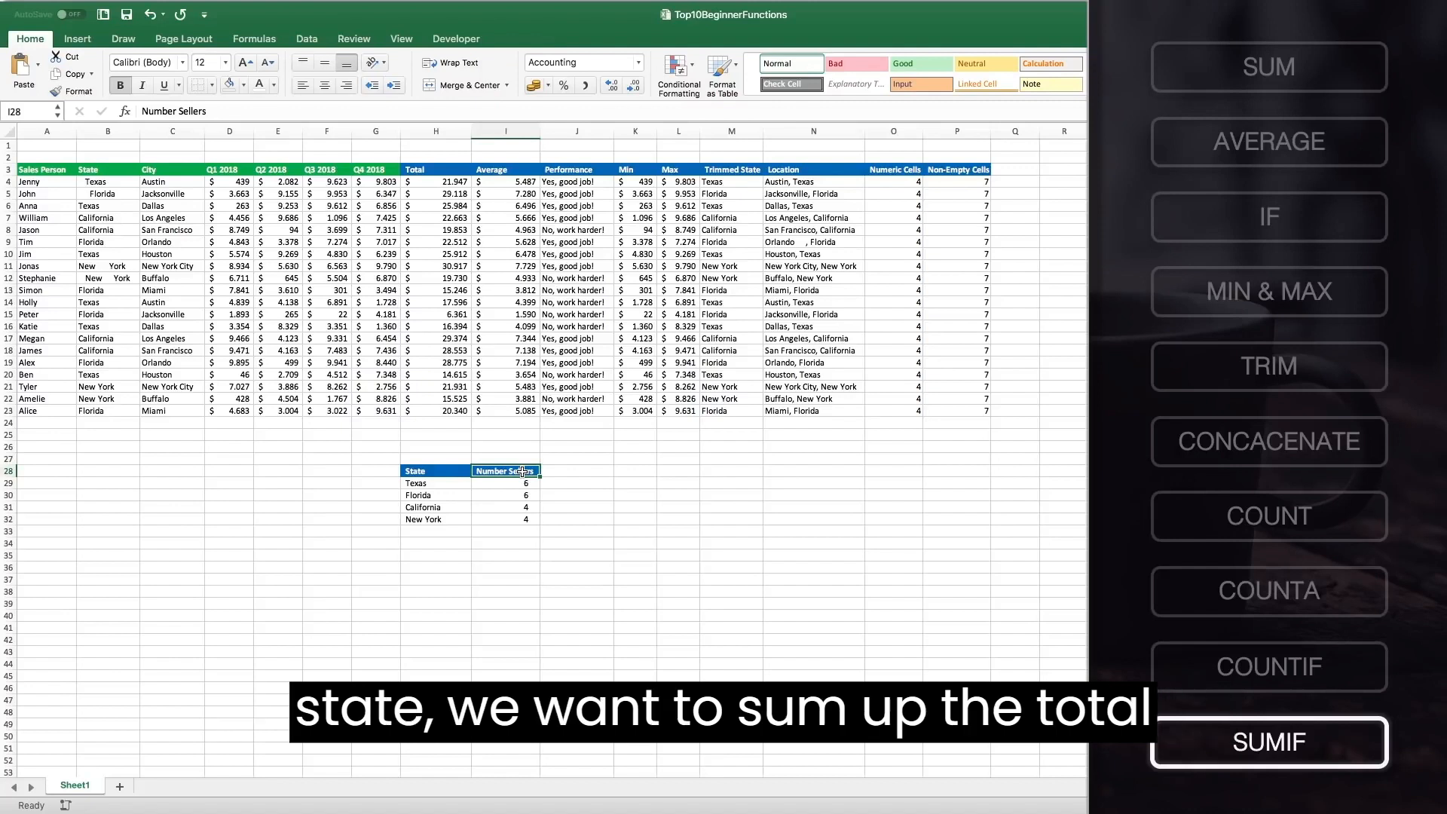
{"action": "key", "text": "super+c"}
{"action": "left_click", "coordinate": [569, 471]}
{"action": "key", "text": "super+v"}
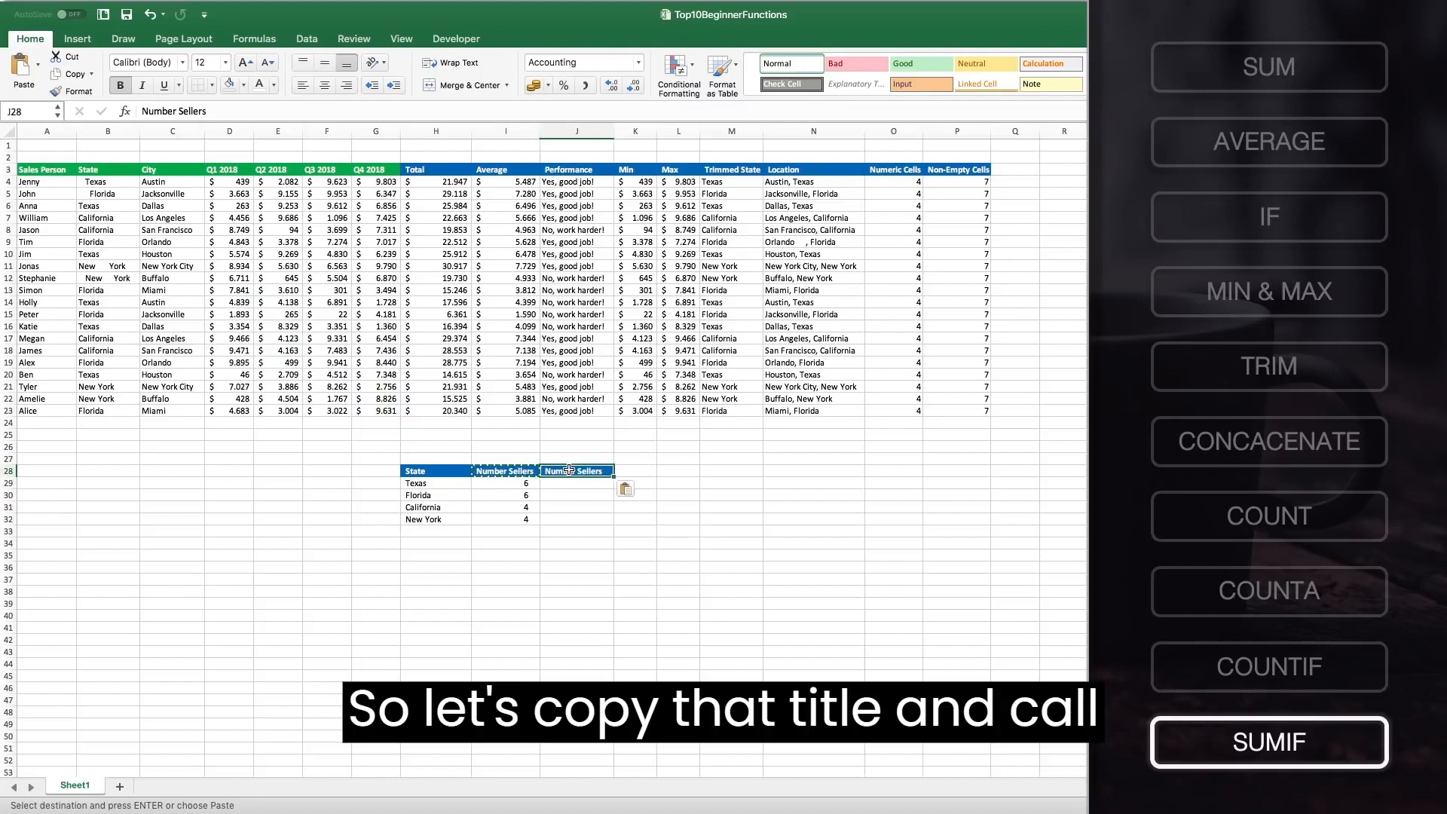
Rename the copied header in J28 as Sales Revenue.
{"action": "type", "text": "S"}
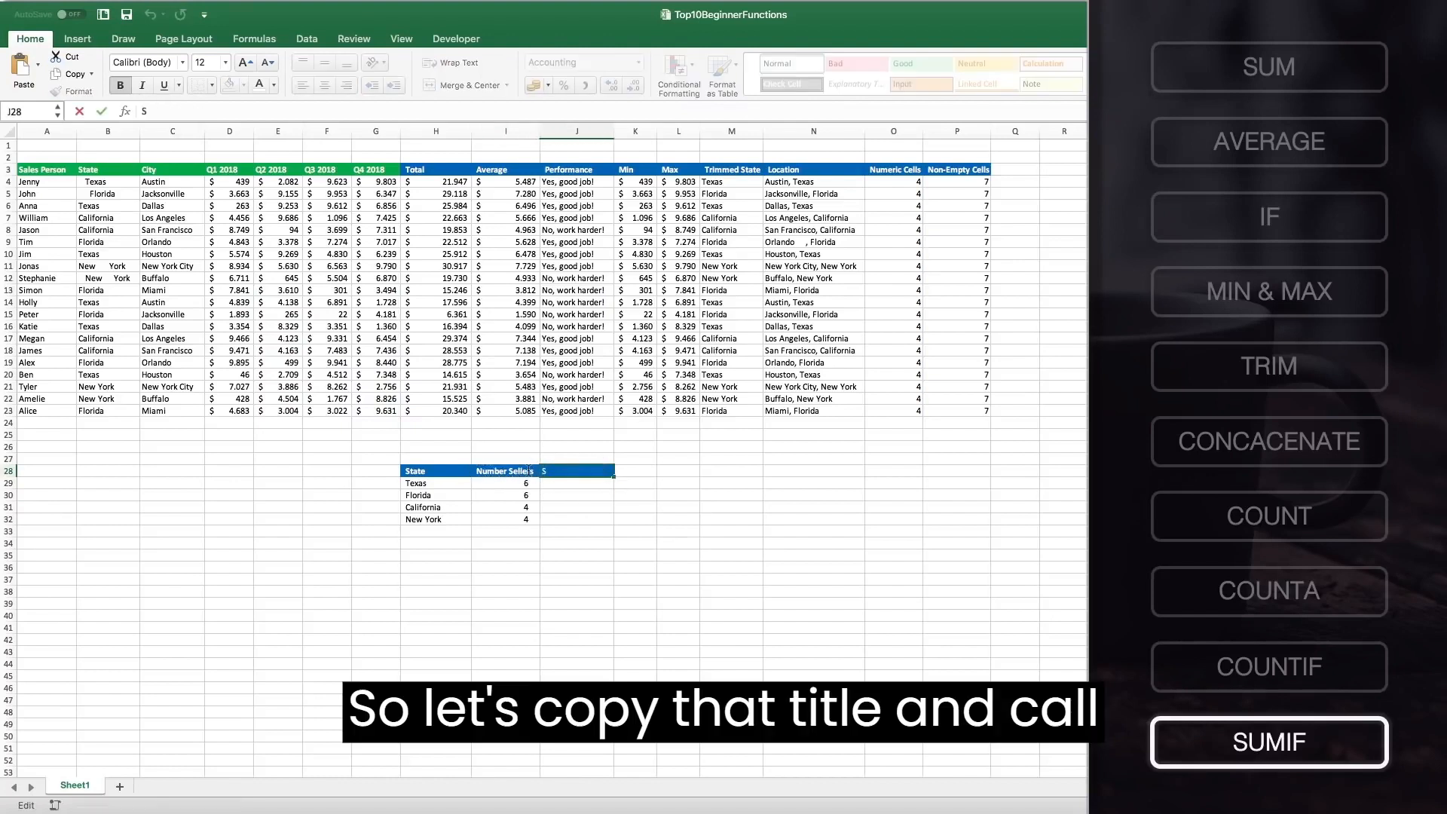
{"action": "type", "text": "ales Revenu"}
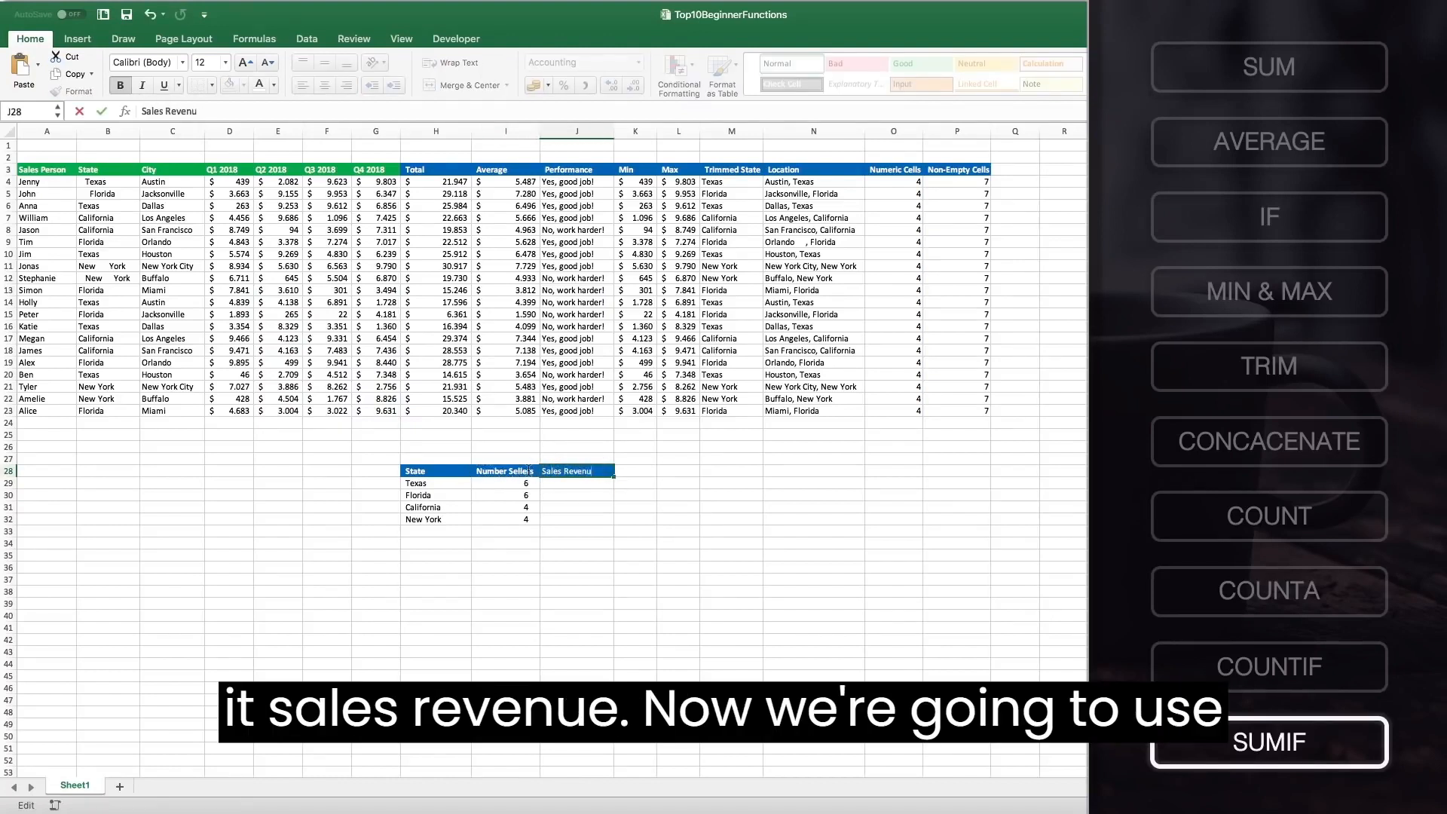
{"action": "type", "text": "e"}
{"action": "key", "text": "Return"}
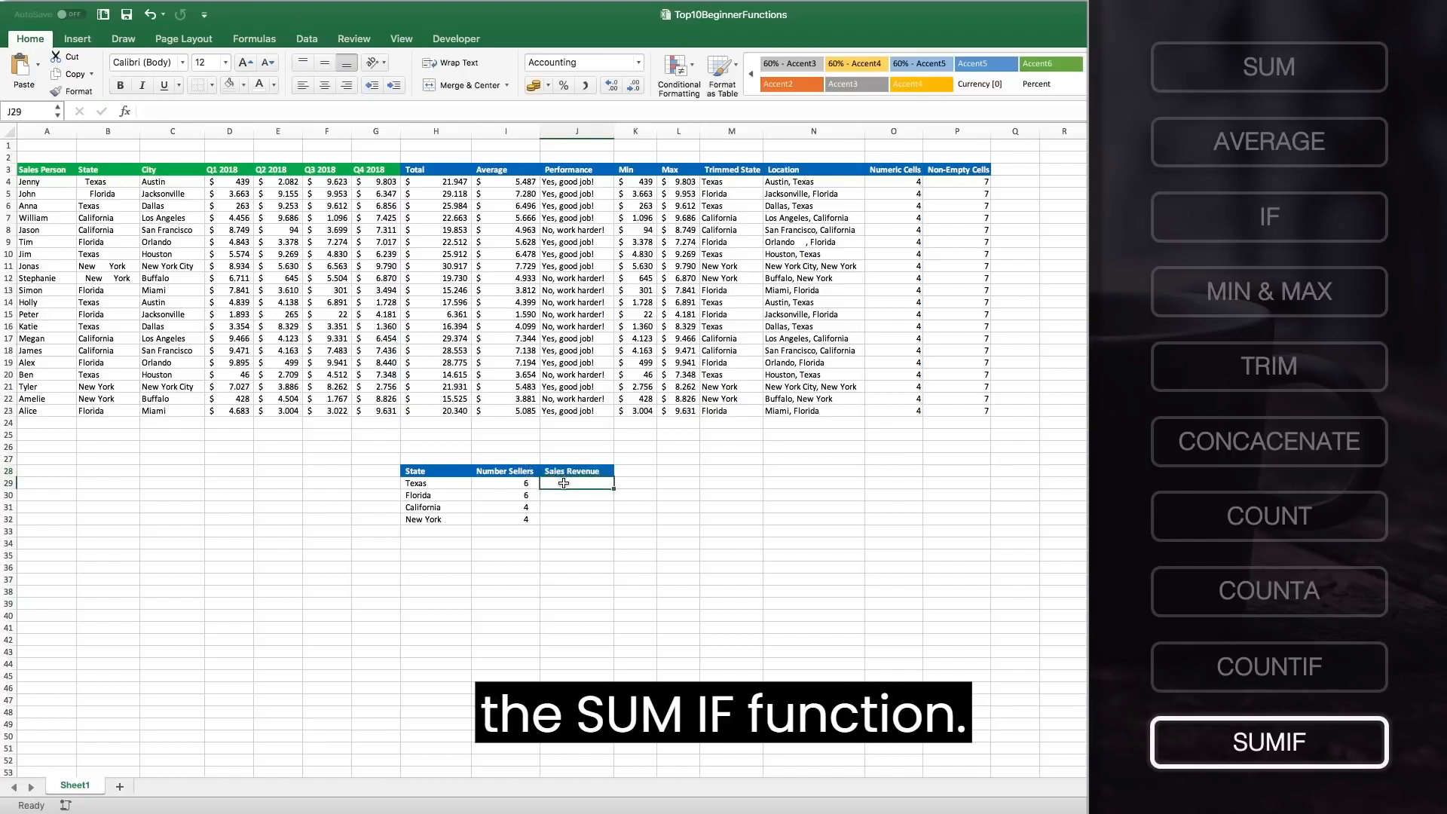
Start a SUMIF formula in J29 using the Trimmed State range locked as M$4:M$23.
{"action": "type", "text": "=SUMIF"}
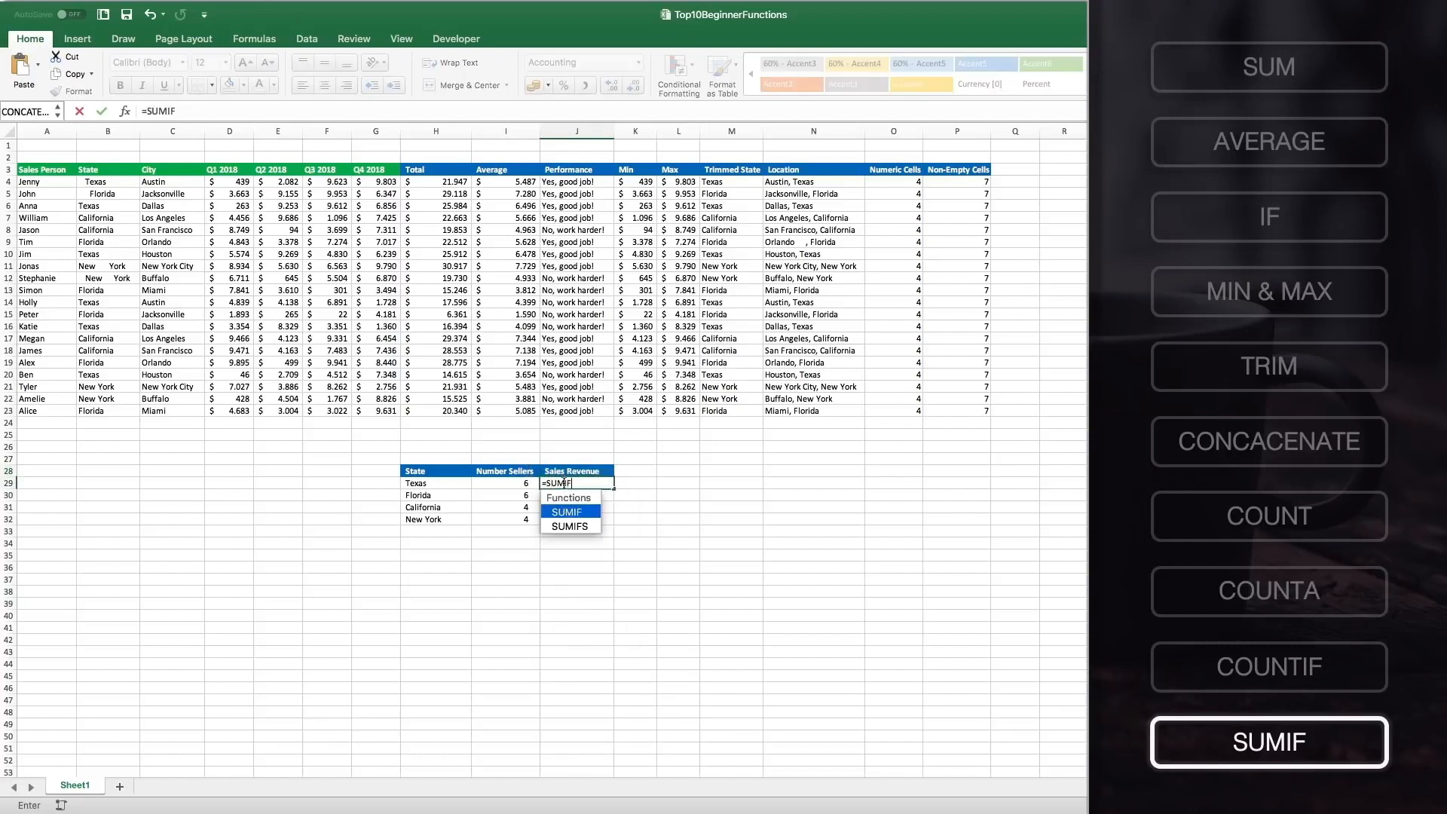
{"action": "type", "text": "("}
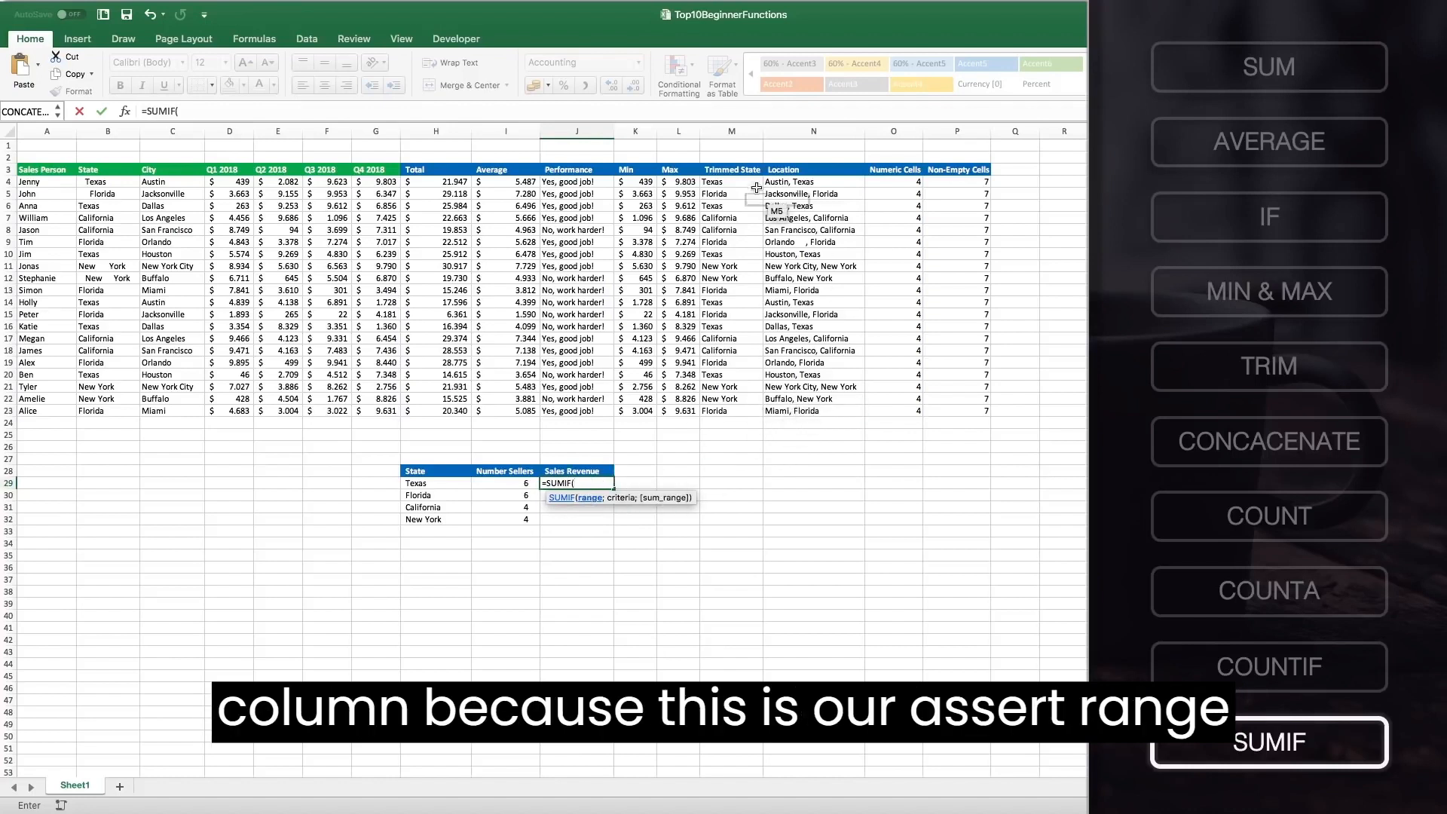
{"action": "left_click_drag", "start_coordinate": [742, 183], "coordinate": [725, 411]}
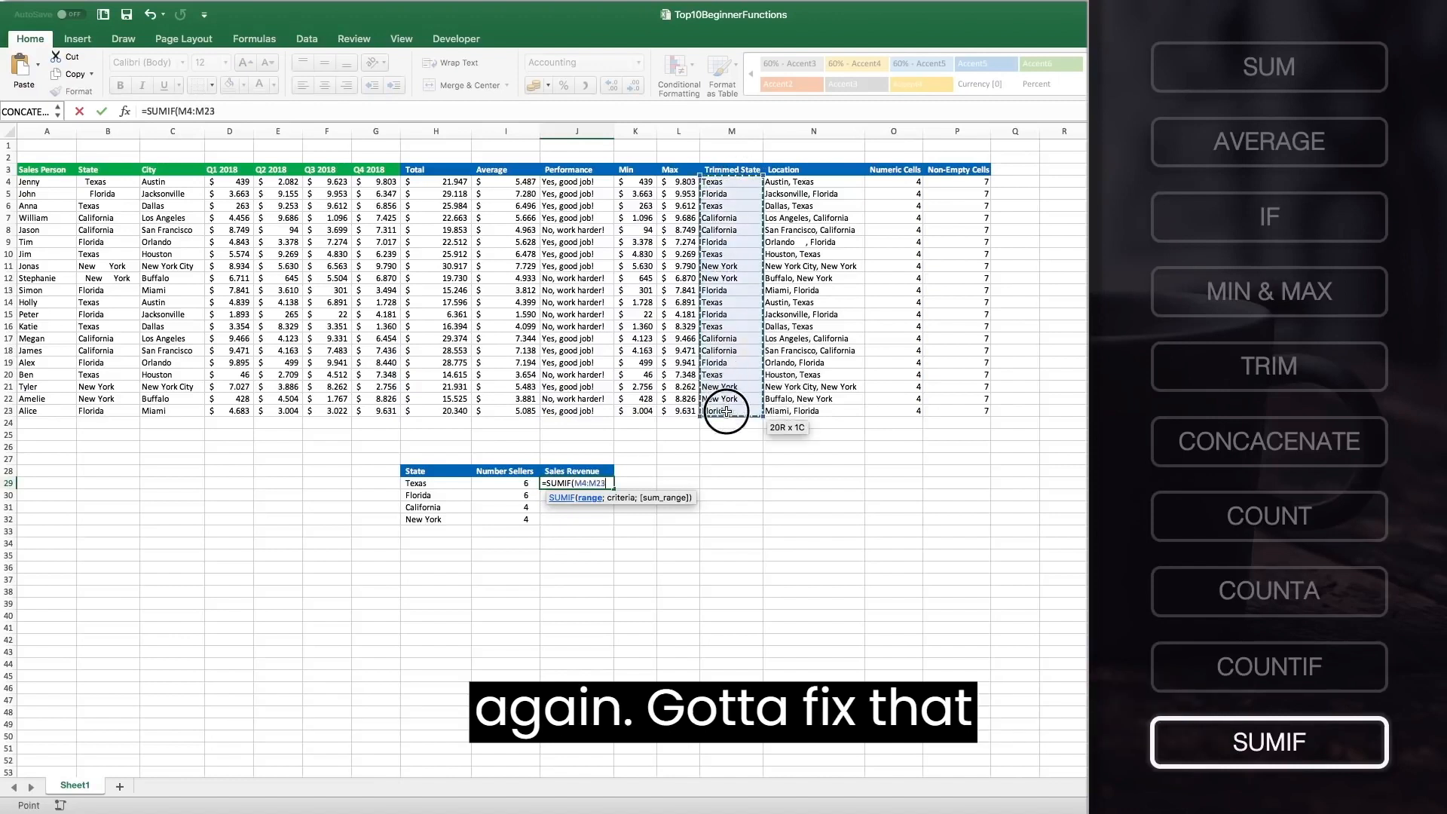
{"action": "left_click", "coordinate": [583, 483]}
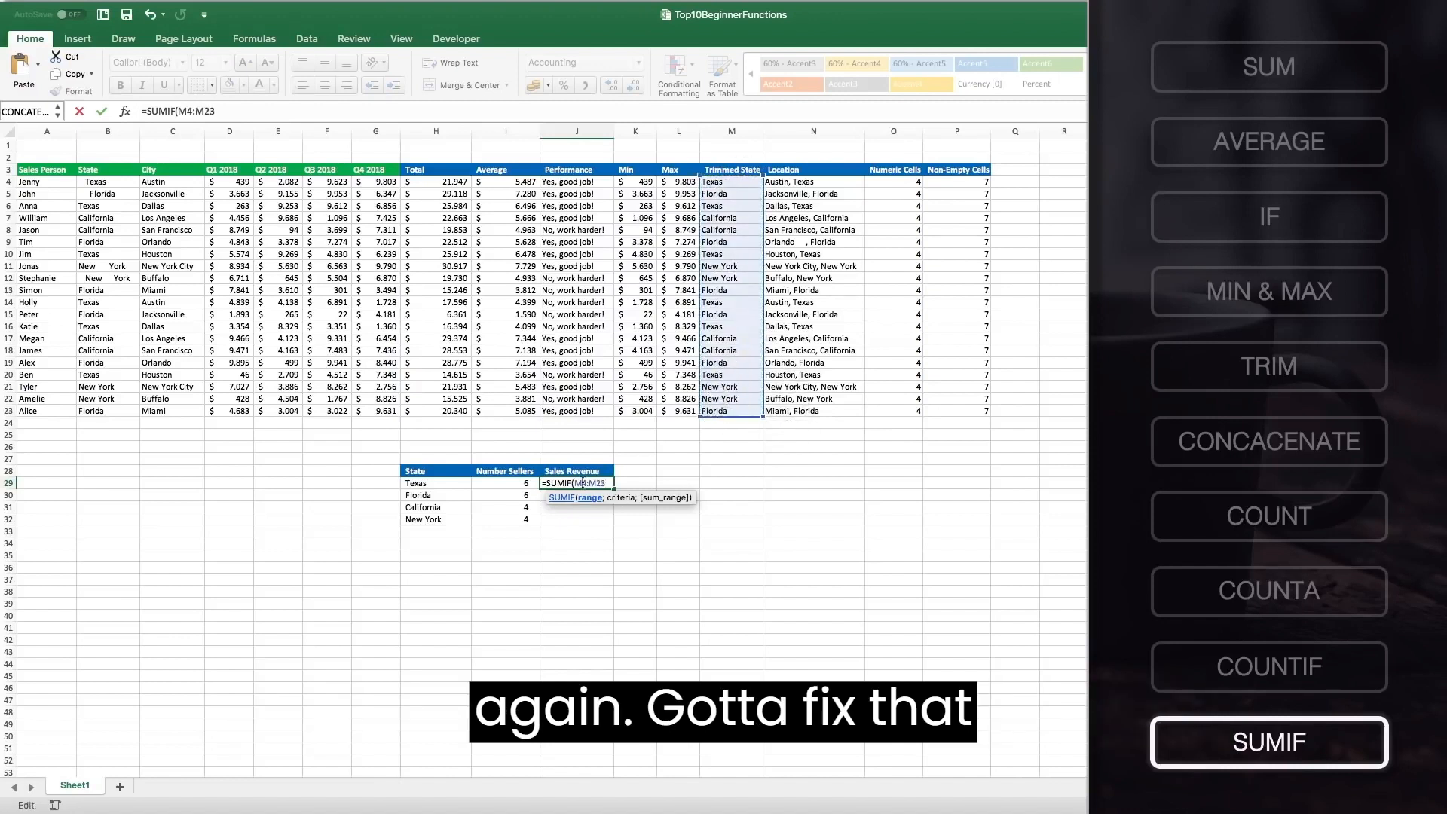
{"action": "type", "text": "$"}
{"action": "left_click", "coordinate": [602, 483]}
{"action": "type", "text": "$23"}
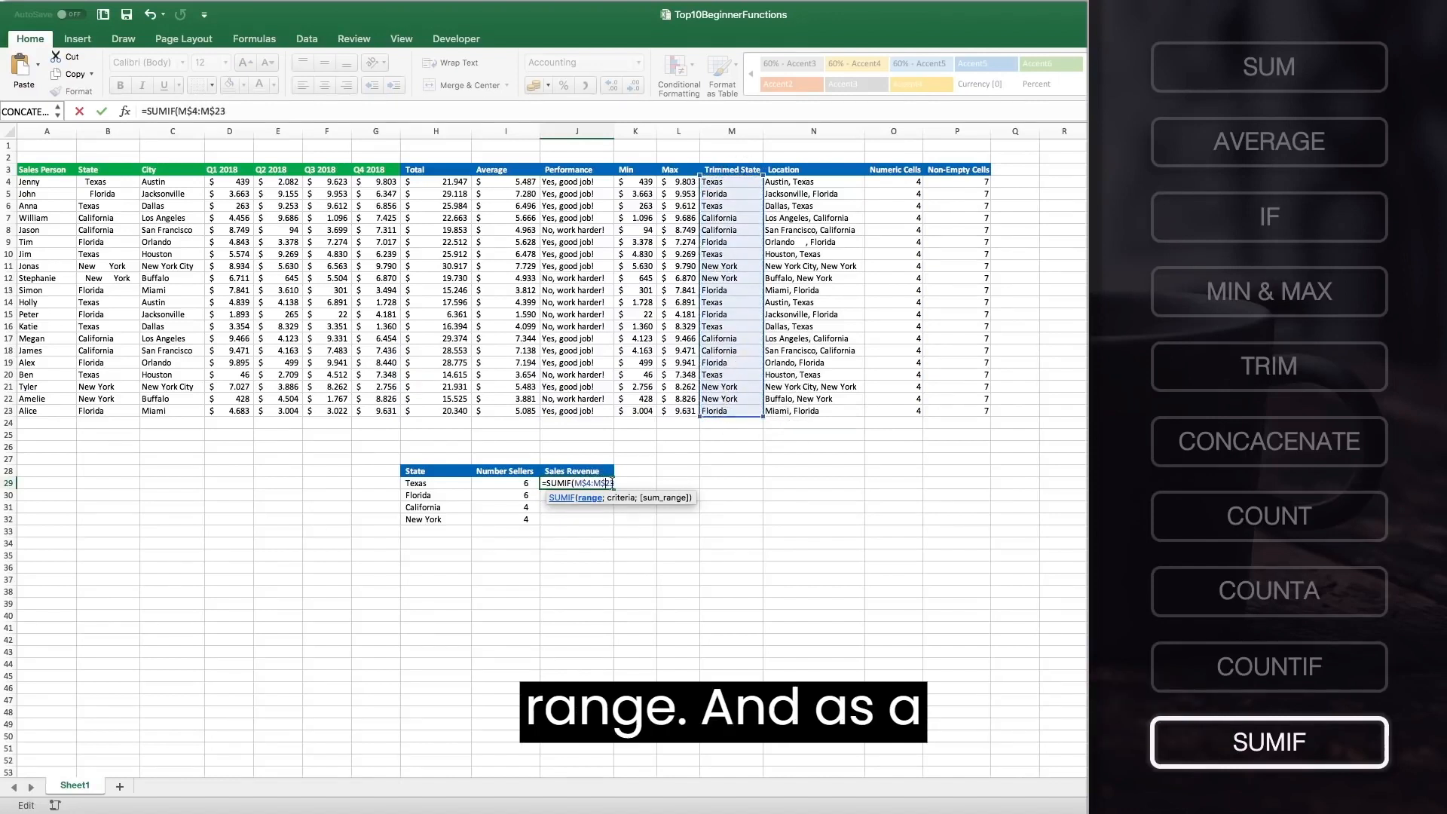
{"action": "type", "text": ";"}
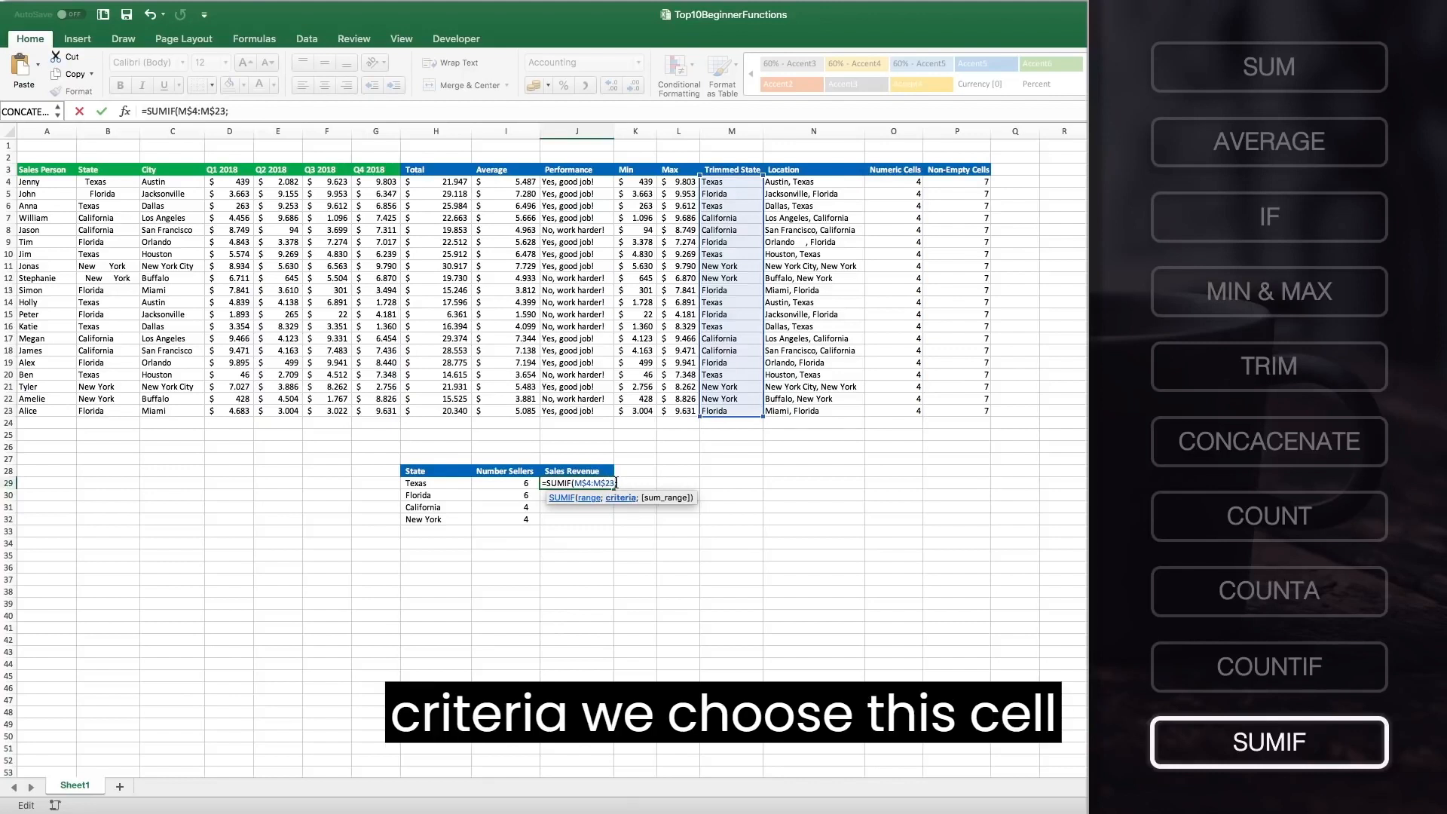
Add the state in H29 as the criteria and the Total column H4:H23 as the sum range.
{"action": "left_click", "coordinate": [450, 483]}
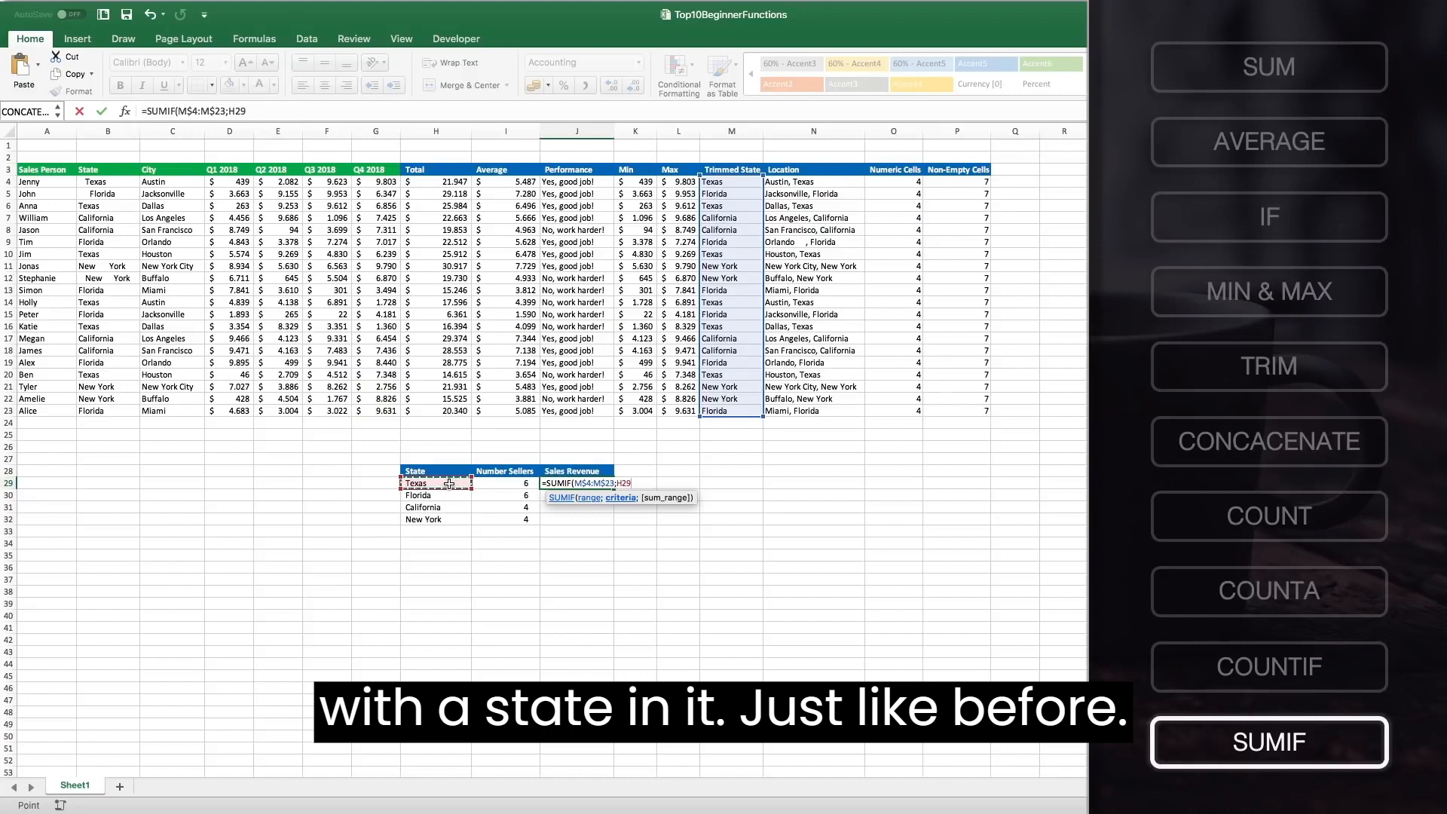
{"action": "type", "text": ";"}
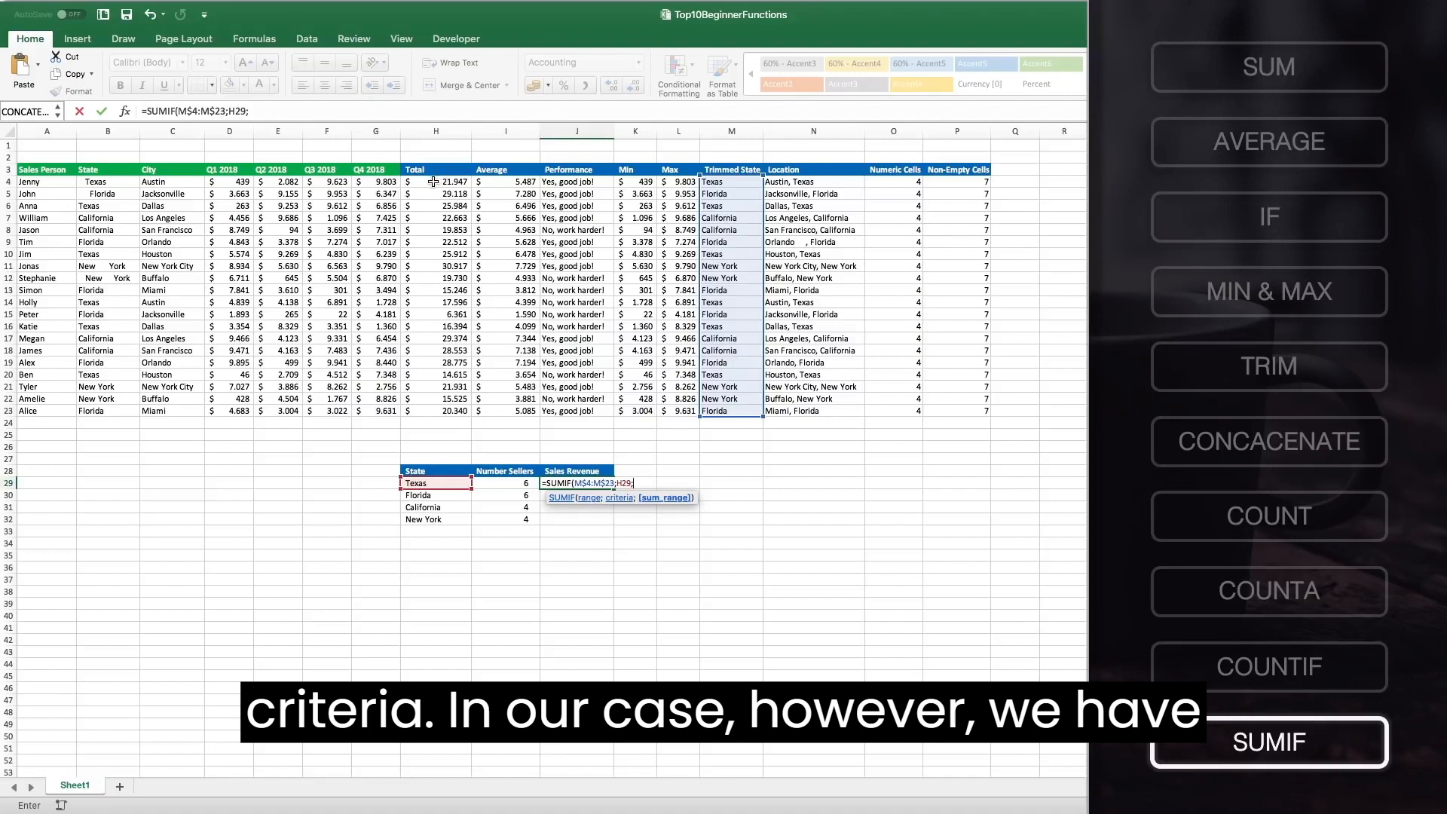
{"action": "left_click_drag", "start_coordinate": [433, 182], "coordinate": [434, 408]}
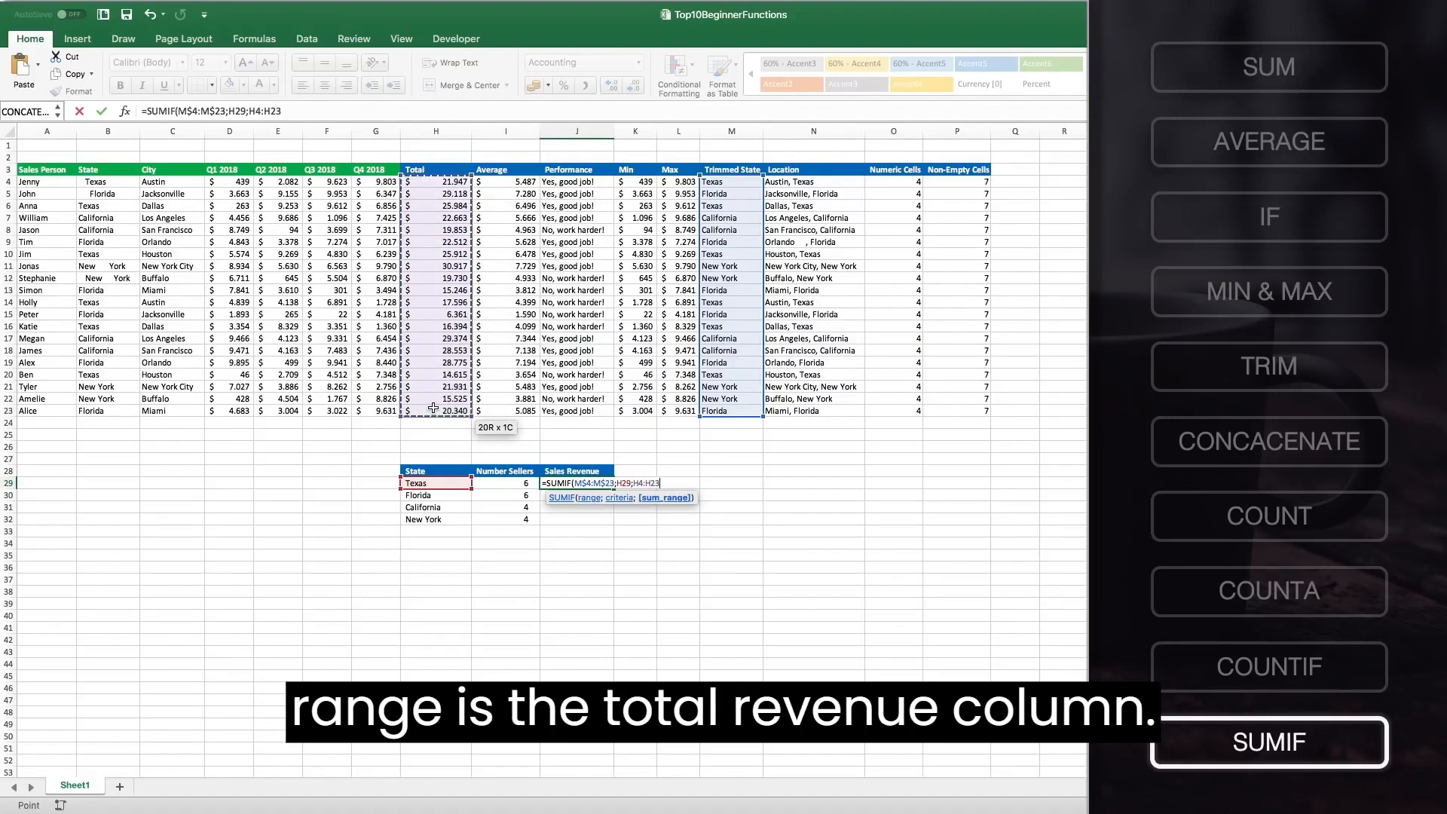
{"action": "left_click_drag", "start_coordinate": [433, 408], "coordinate": [434, 408]}
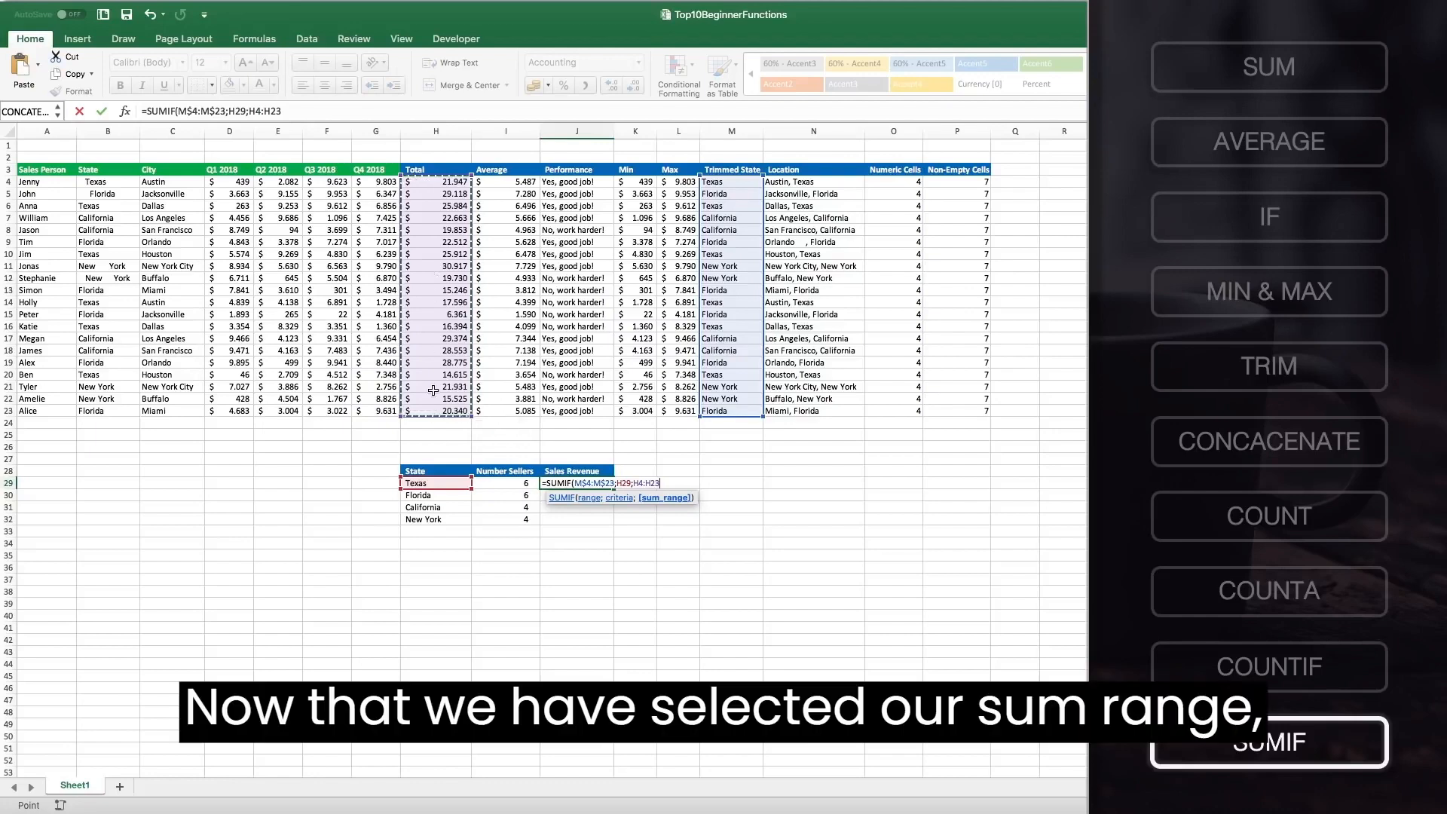
Lock the sum range rows as H$4:H$23 in the SUMIF formula and confirm it.
{"action": "left_click", "coordinate": [639, 482]}
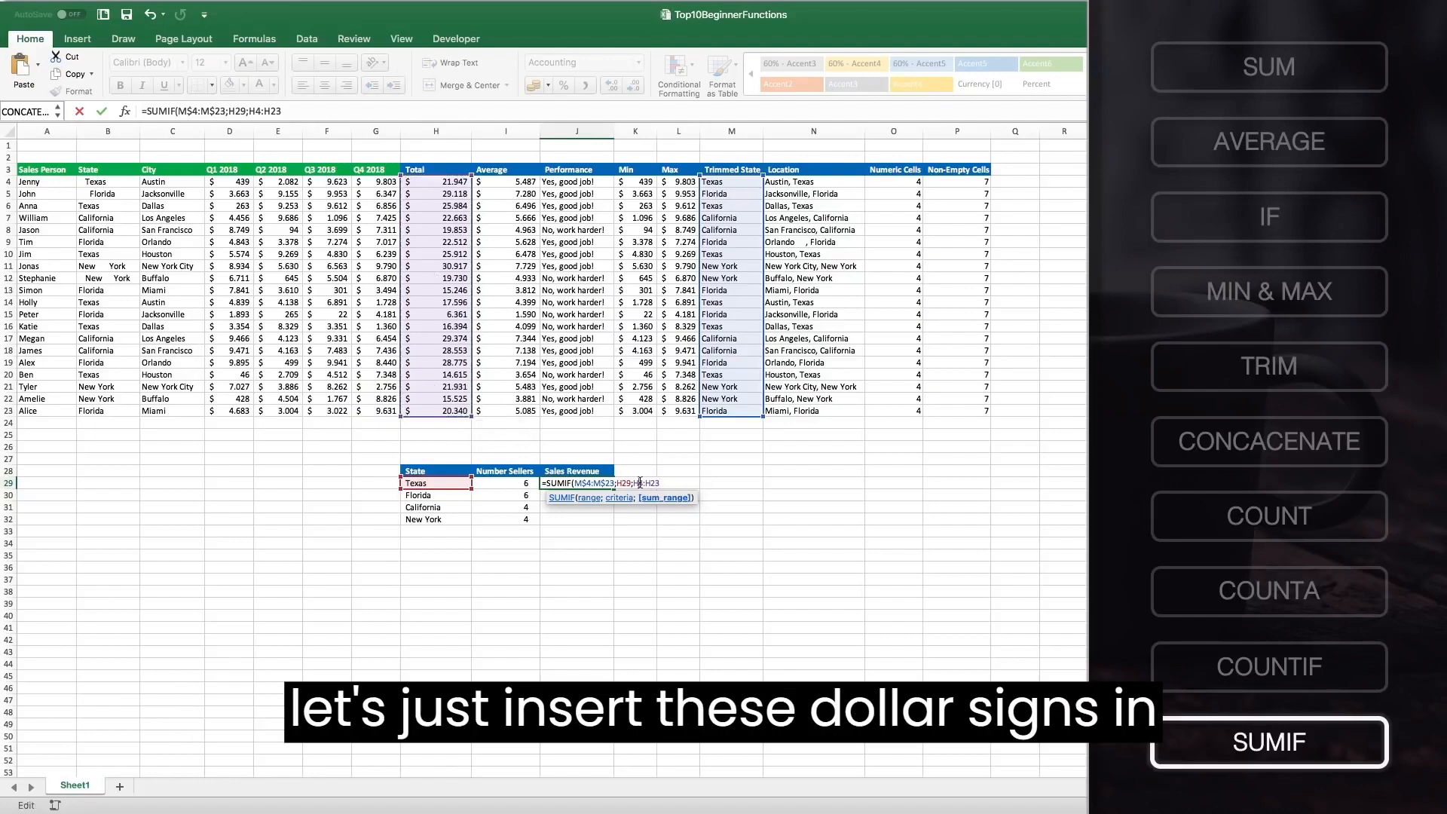
{"action": "type", "text": "$"}
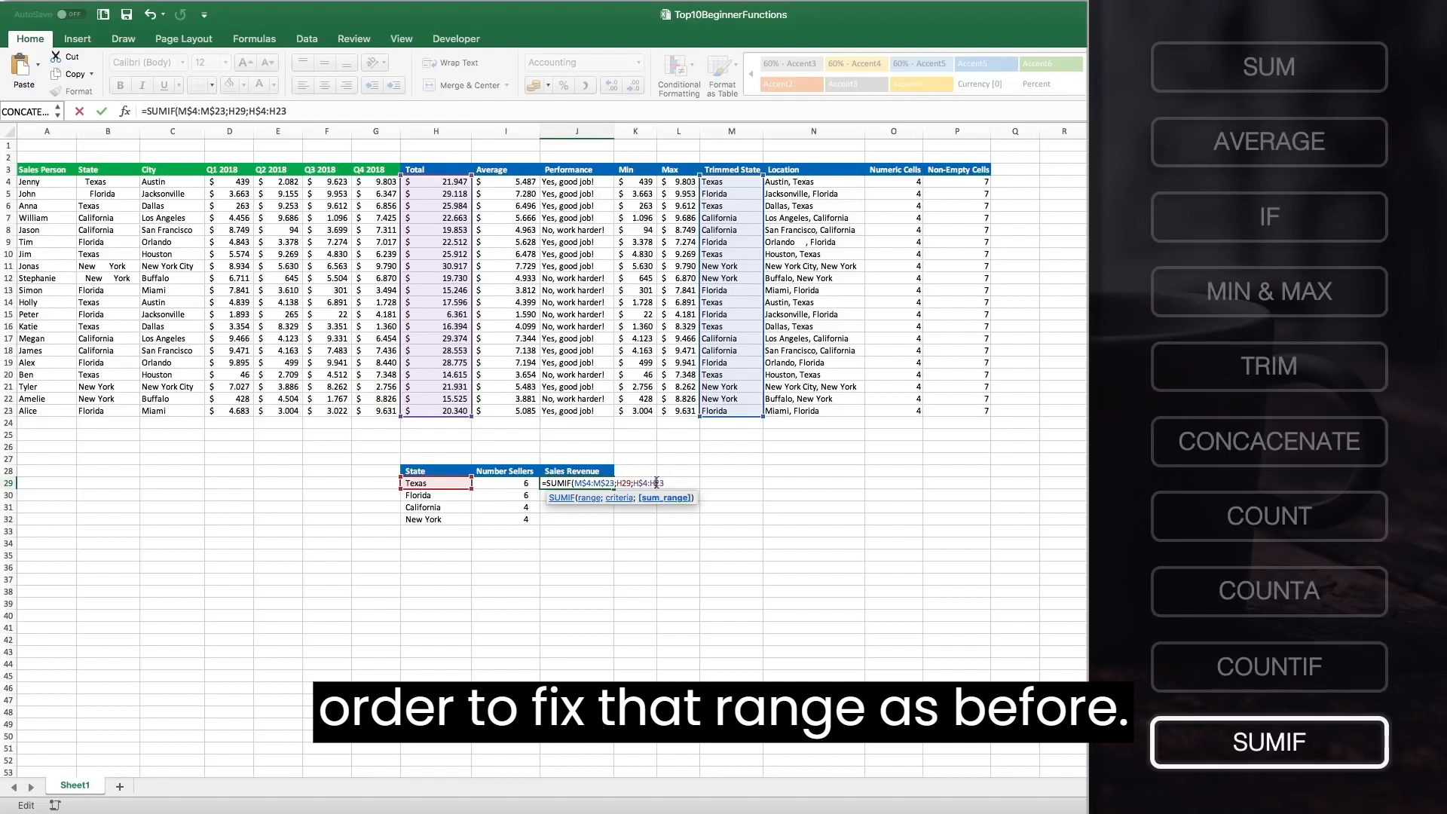
{"action": "left_click", "coordinate": [656, 482]}
{"action": "type", "text": "$23"}
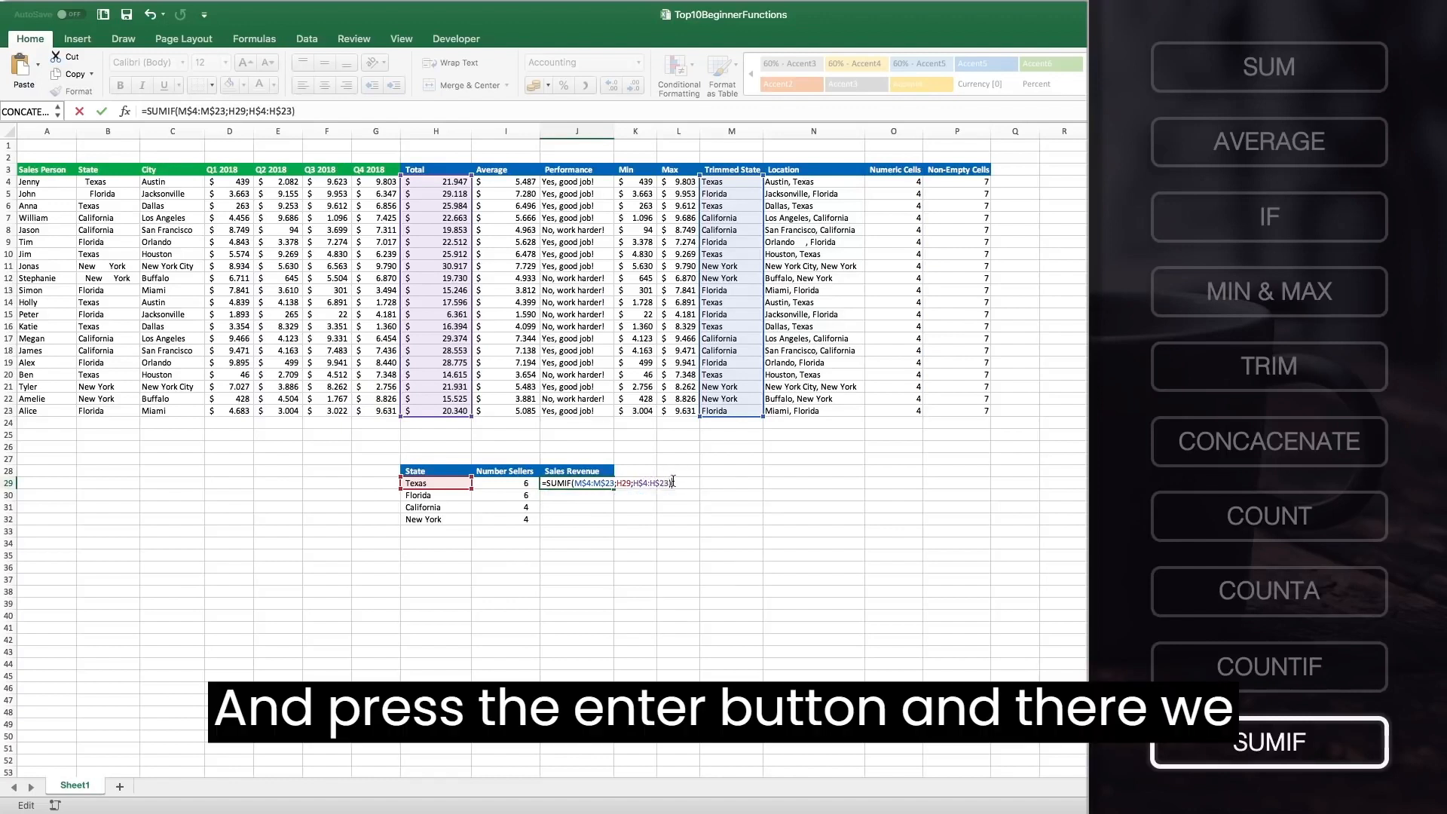
{"action": "key", "text": "Return"}
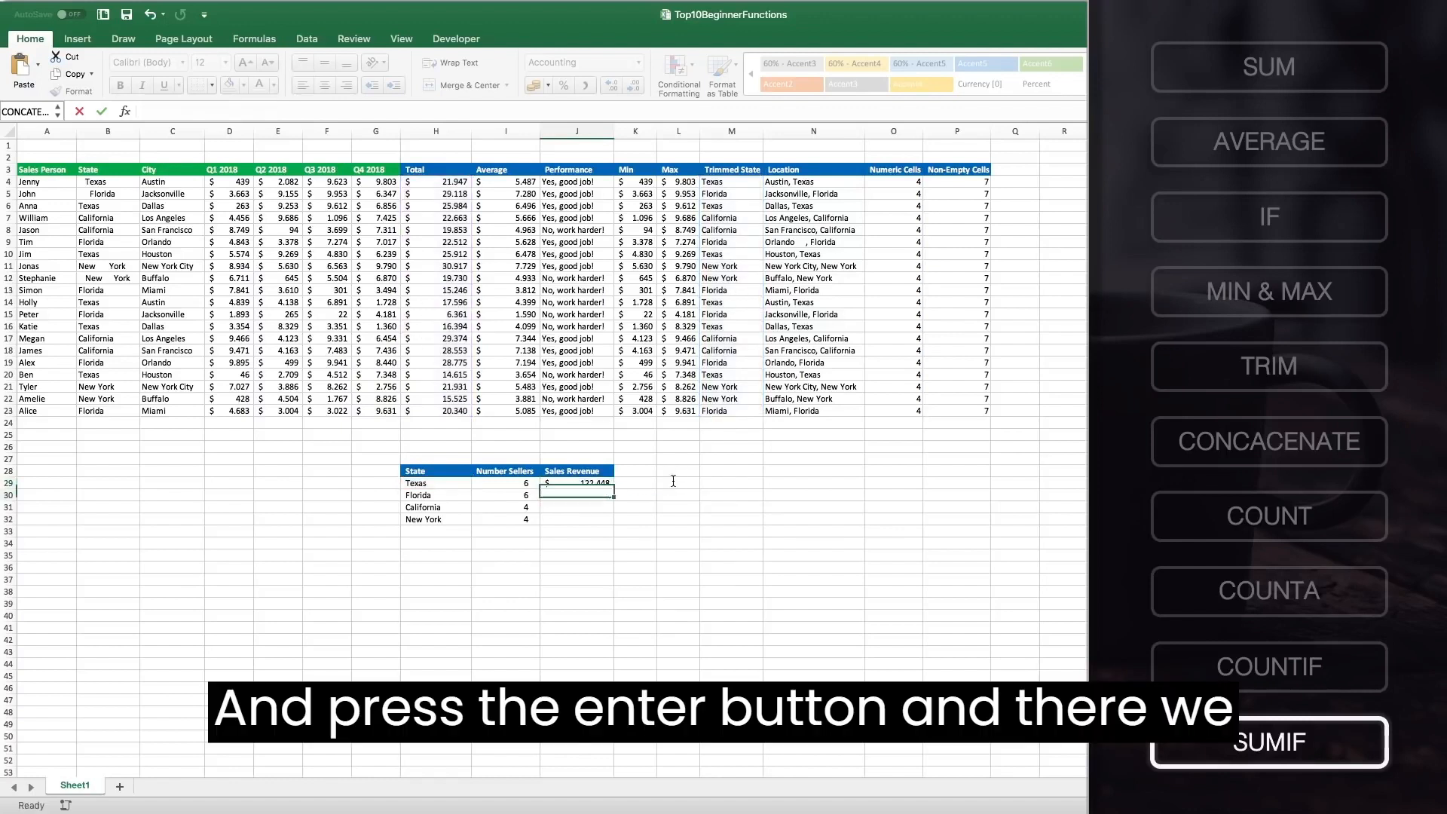
Fill the SUMIF formula down from J29 through J32 for the remaining states.
{"action": "left_click", "coordinate": [589, 484]}
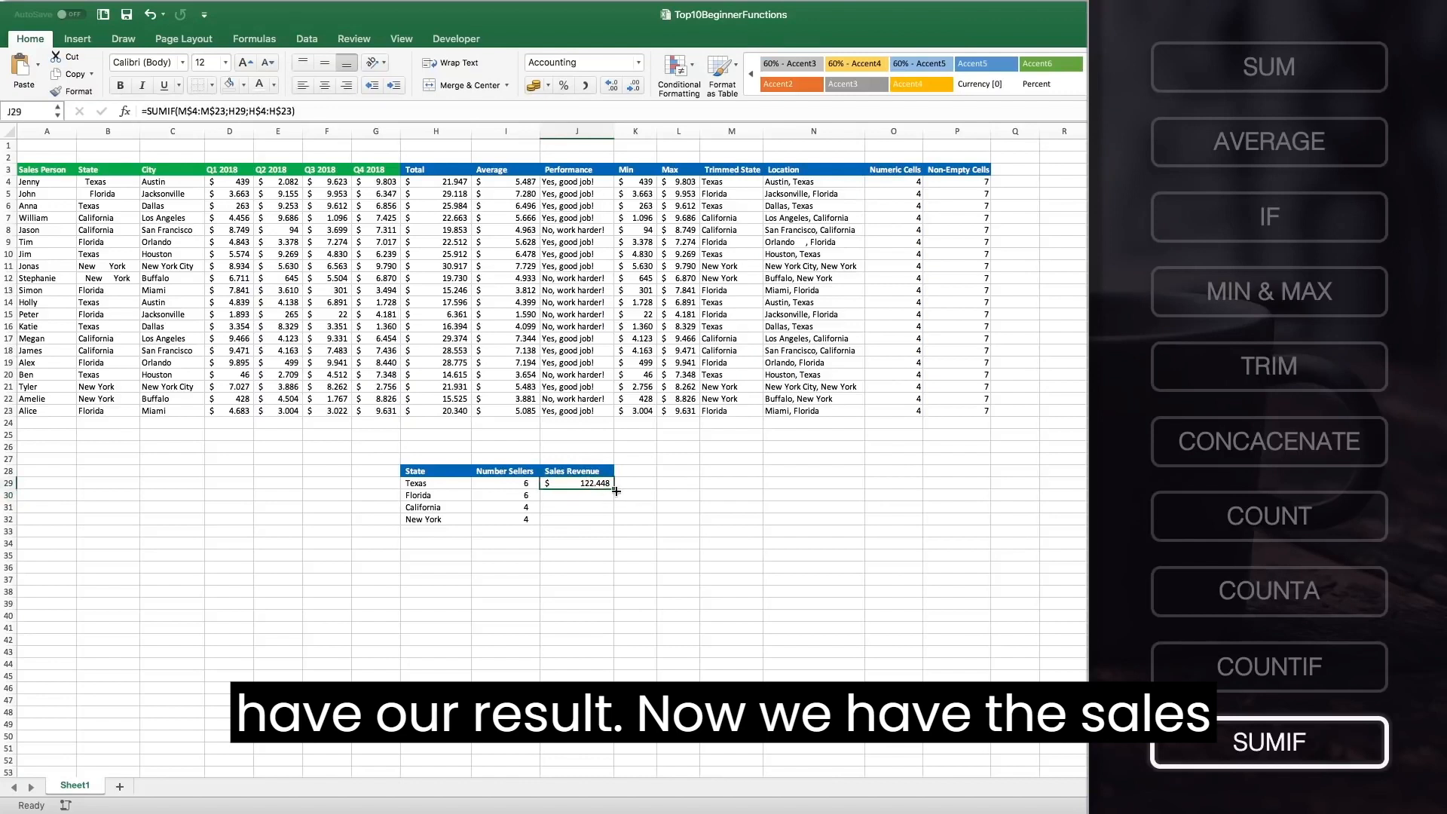
{"action": "double_click", "coordinate": [614, 488]}
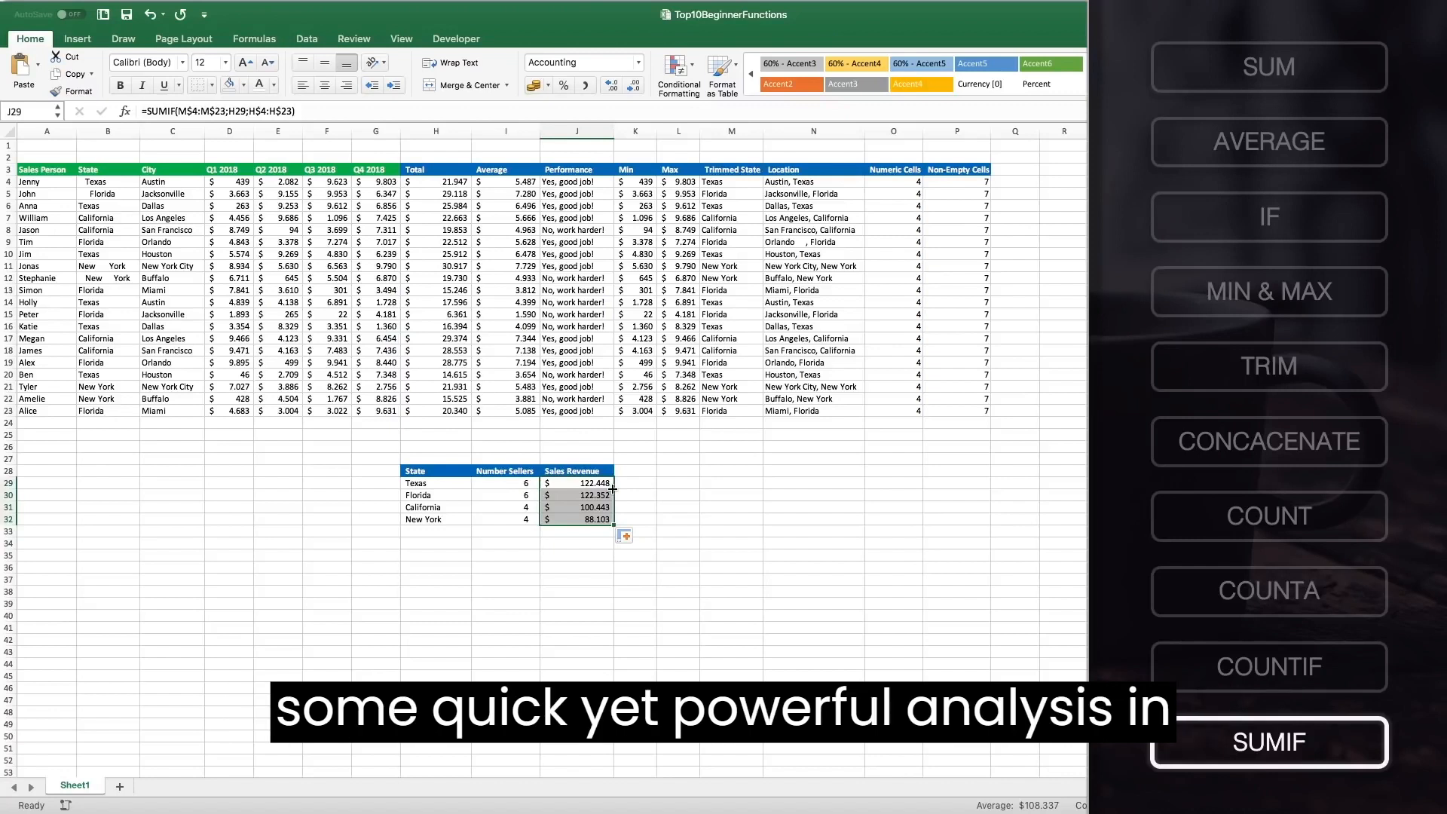
{"action": "left_click", "coordinate": [579, 473]}
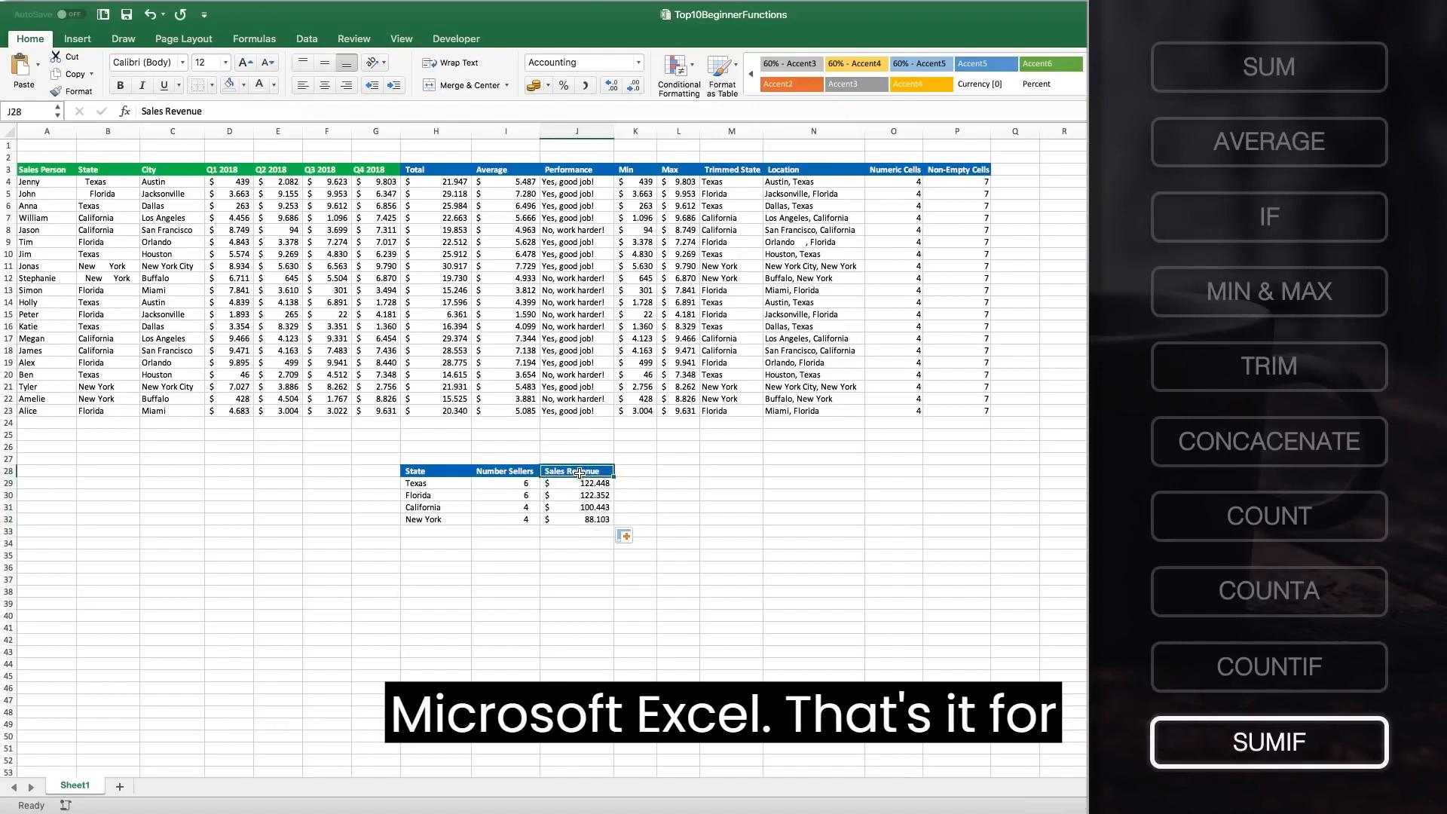